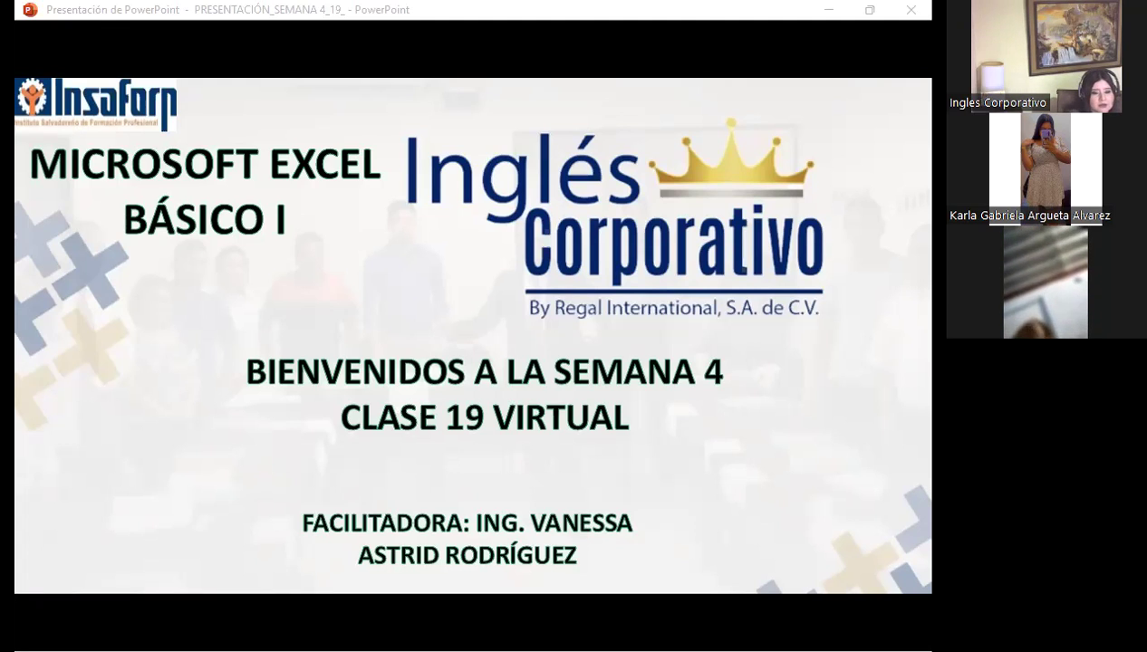
Return to the Inglés Corporativo course site and open the 4.6 basic charts lesson objective
key(alt+Tab)
scroll(376, 469, down, 1)
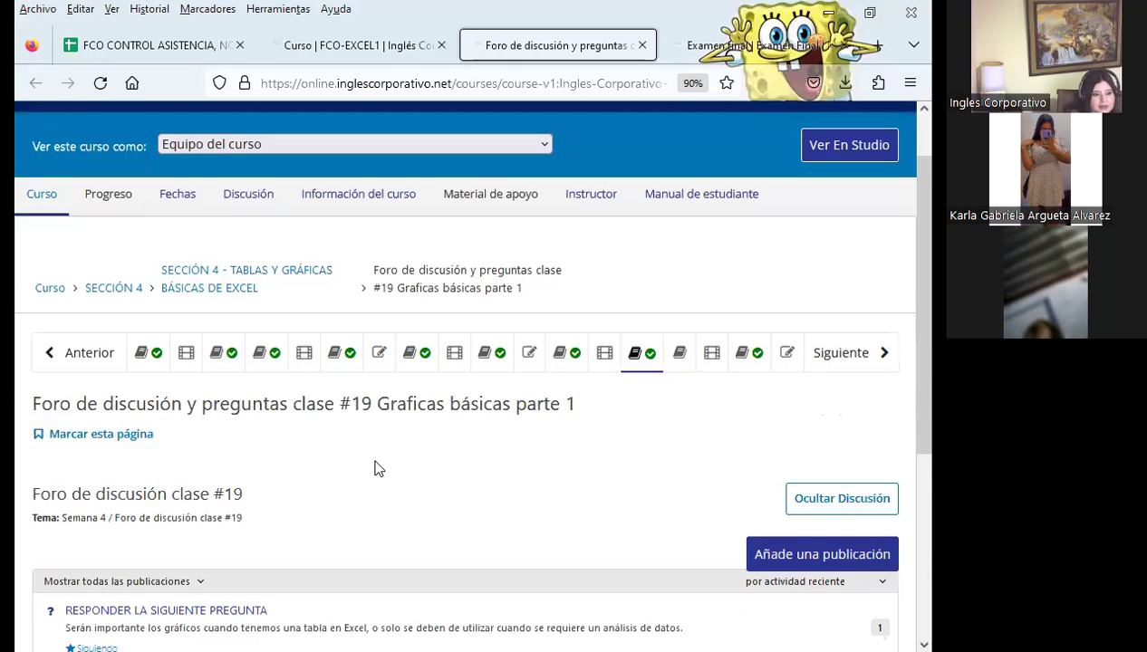
scroll(378, 465, down, 1)
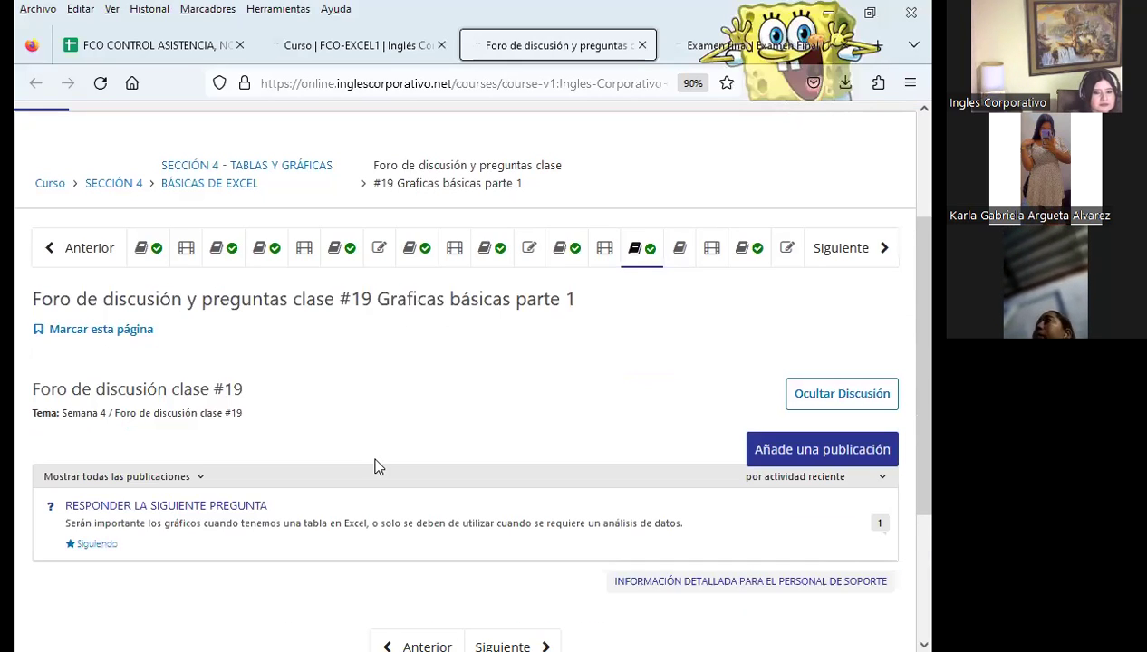
click(572, 260)
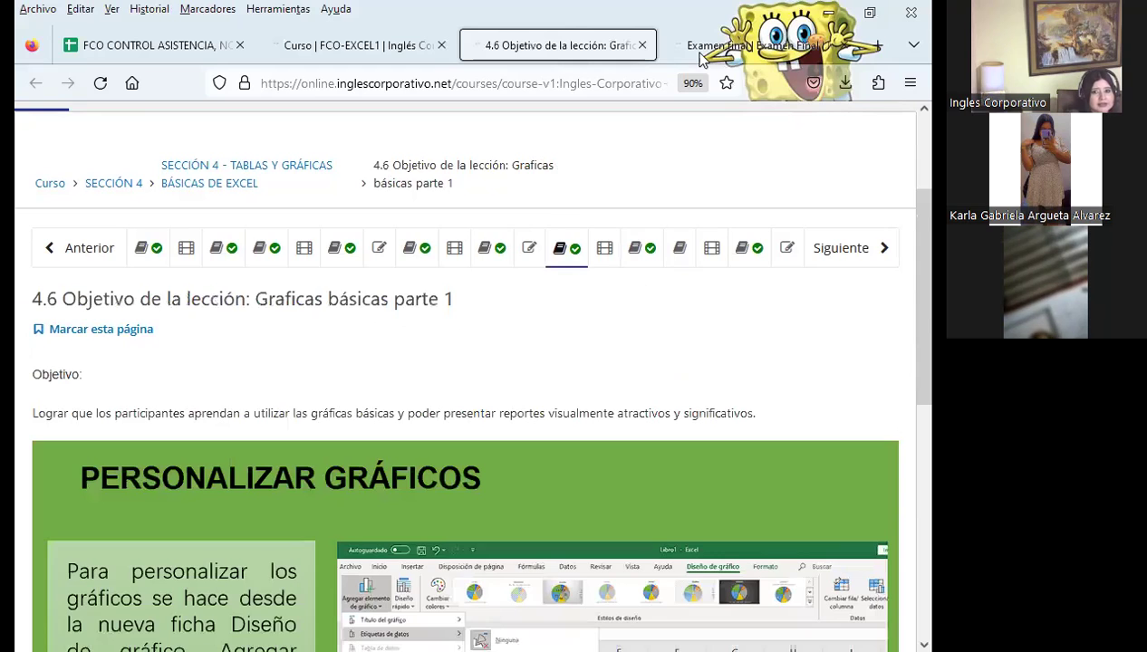
Scroll through the Examen final page and back to the top, then switch to the Graficas básicas lesson tab
key(ctrl+Tab)
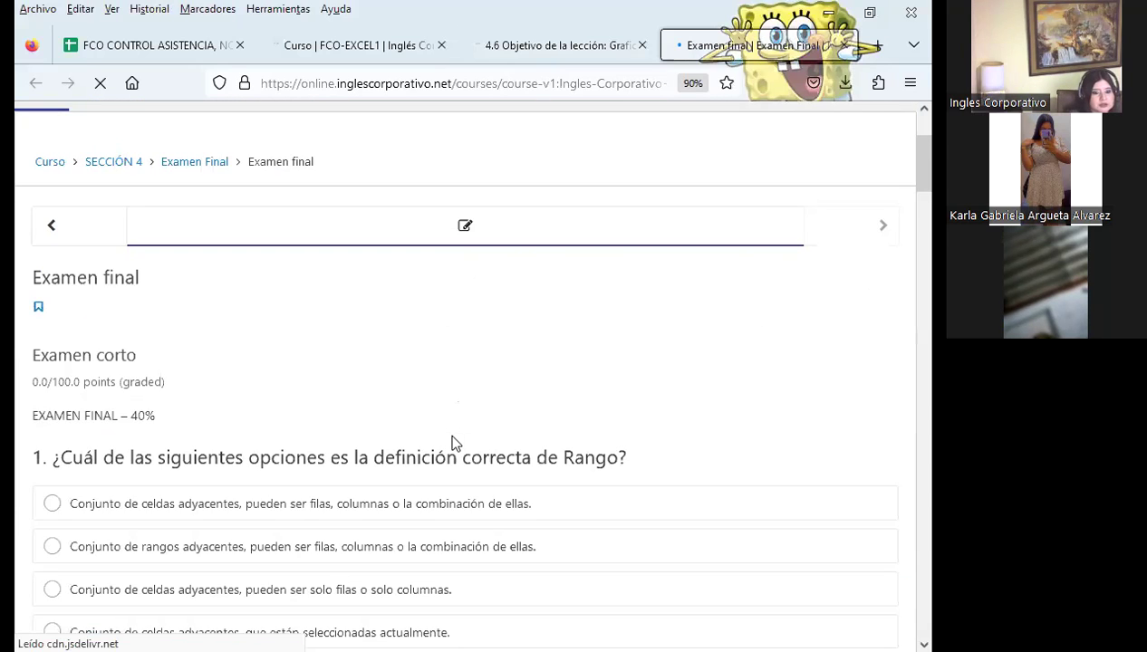
scroll(455, 443, down, 7)
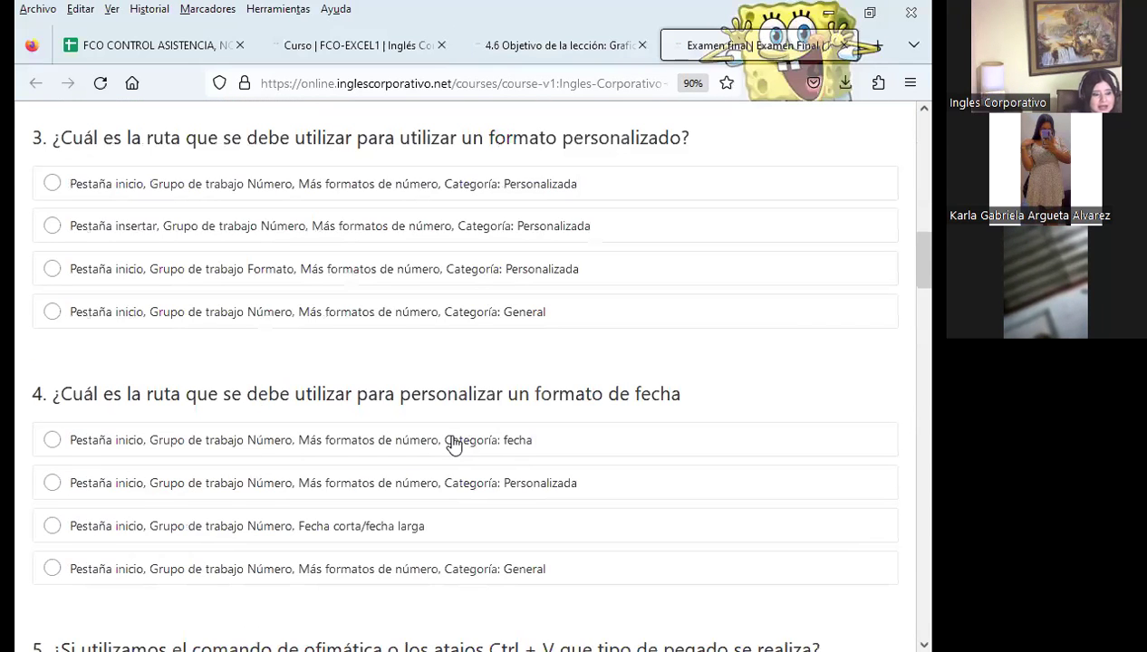
scroll(455, 443, down, 3)
scroll(455, 444, down, 10)
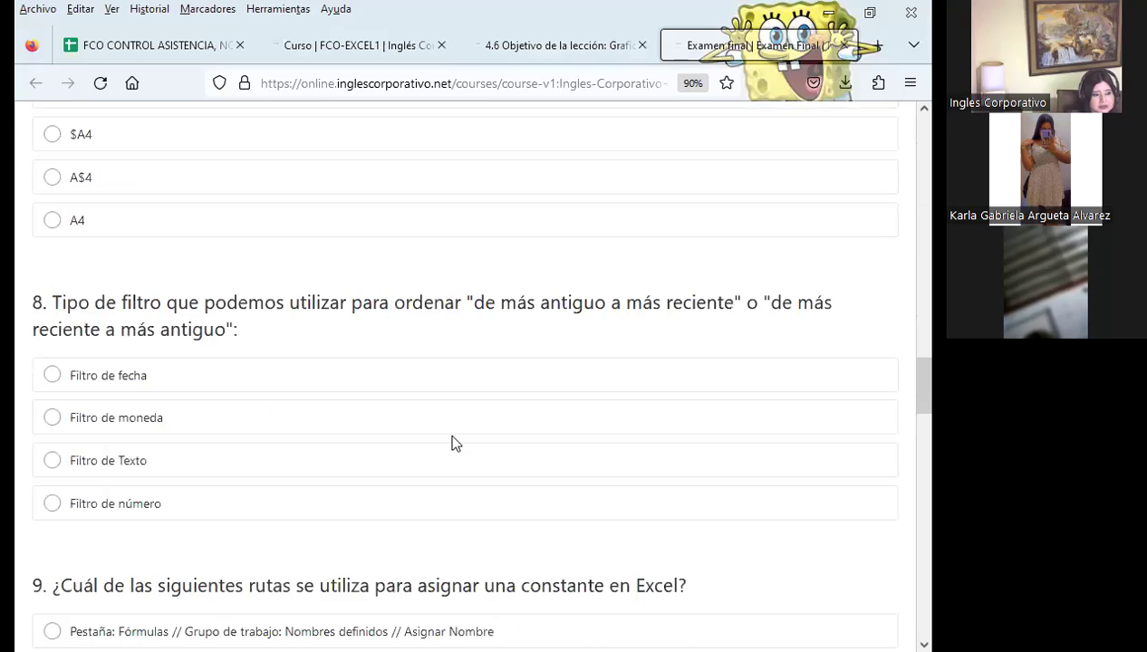
scroll(455, 443, down, 10)
scroll(450, 446, down, 10)
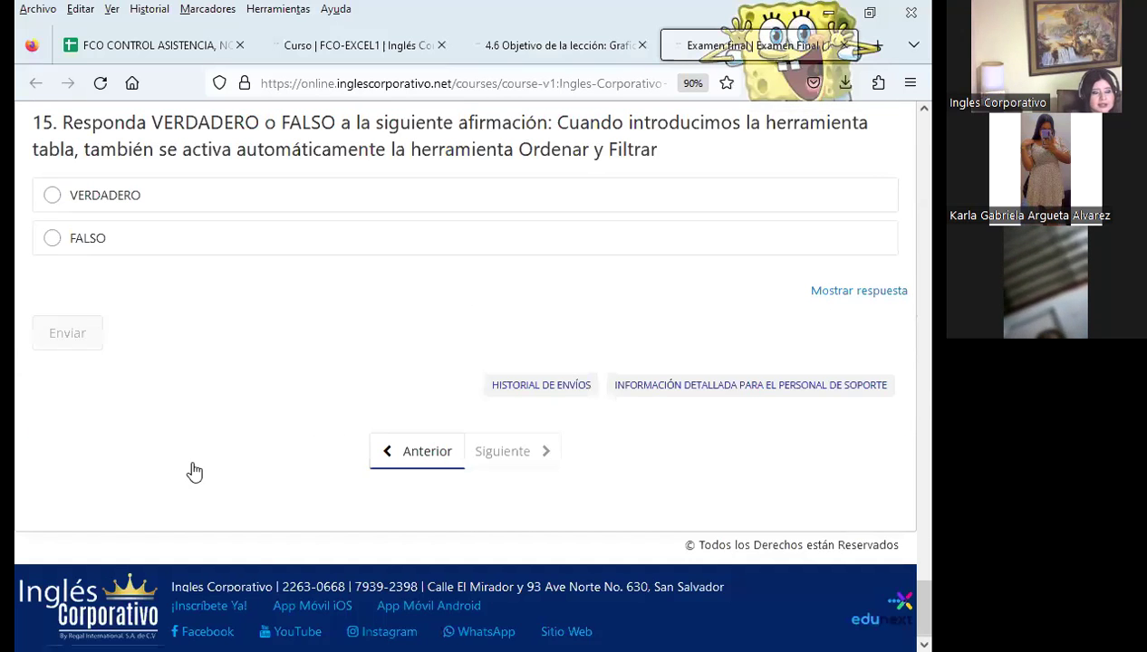
scroll(241, 523, up, 5)
scroll(397, 417, down, 4)
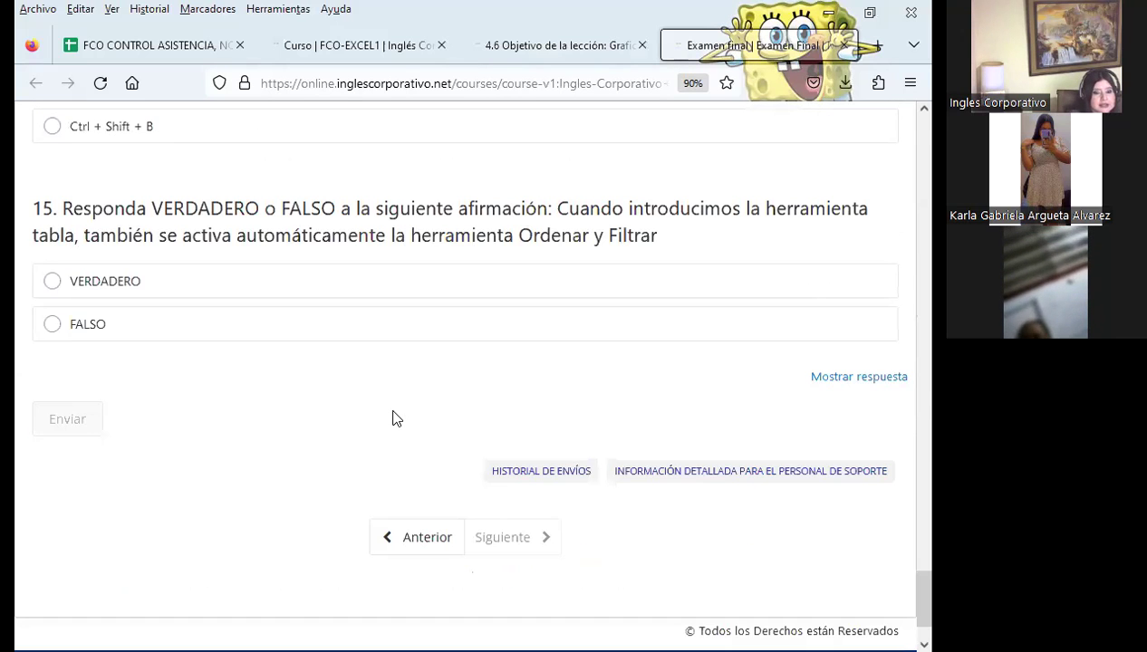
scroll(394, 417, up, 4)
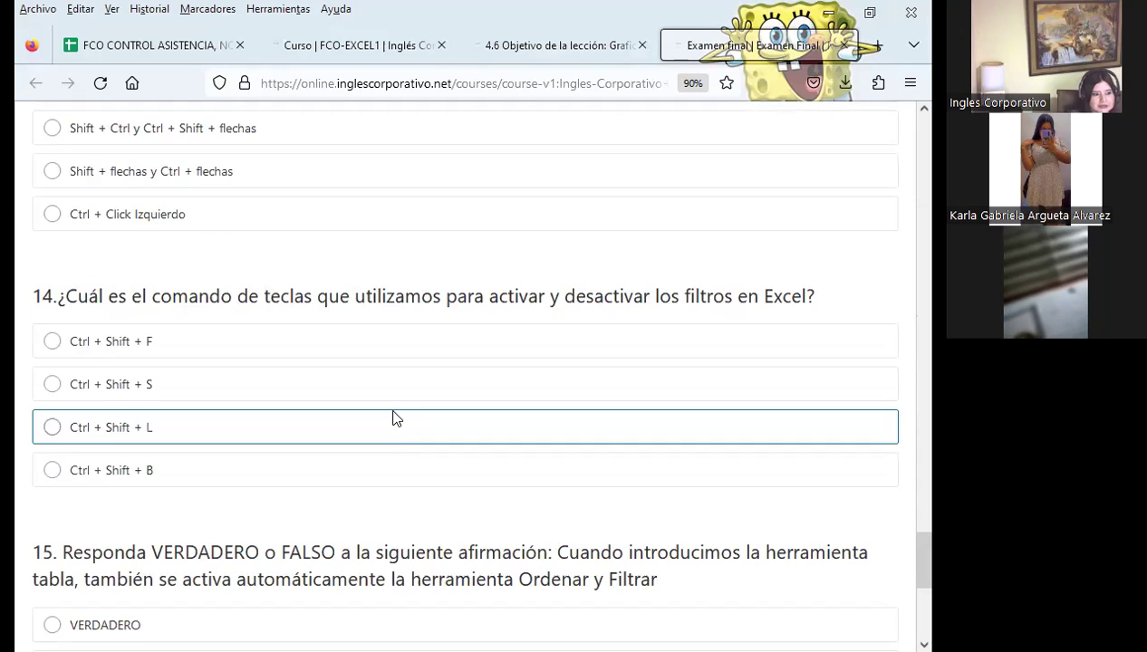
scroll(395, 418, up, 5)
scroll(395, 417, up, 8)
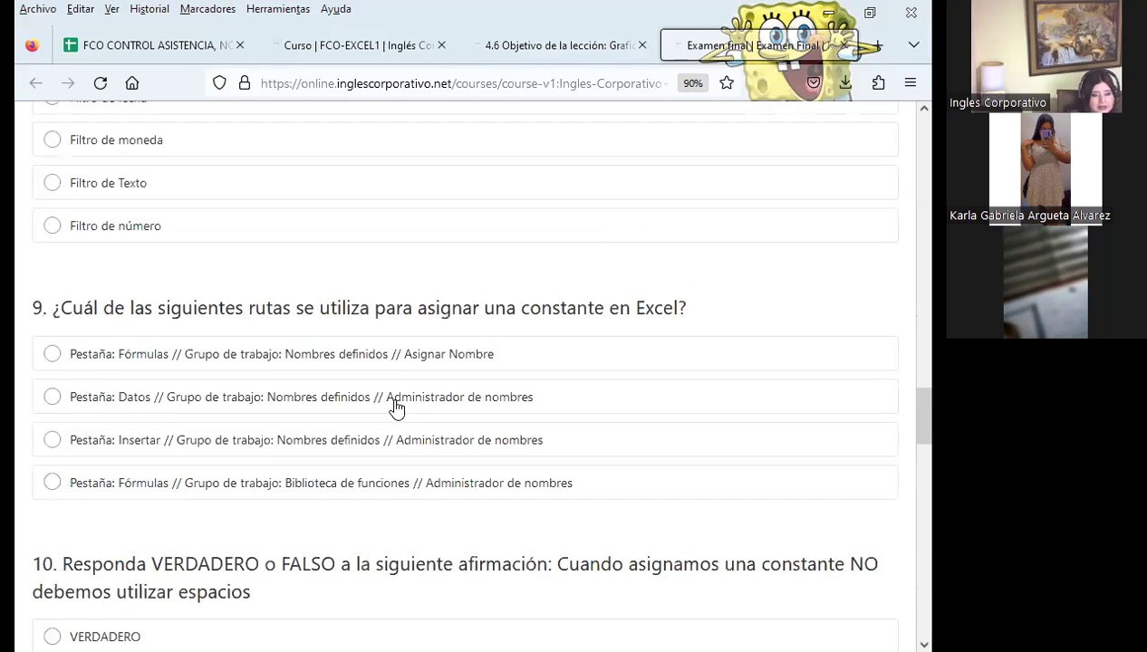
scroll(387, 379, up, 10)
scroll(380, 377, up, 8)
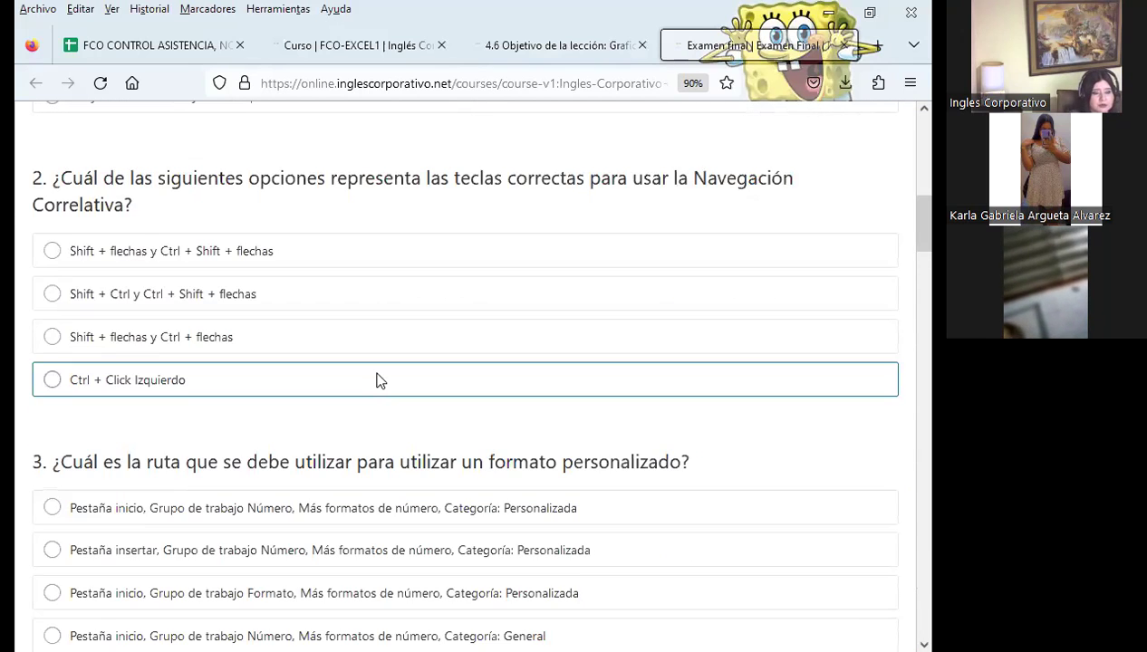
scroll(378, 444, up, 8)
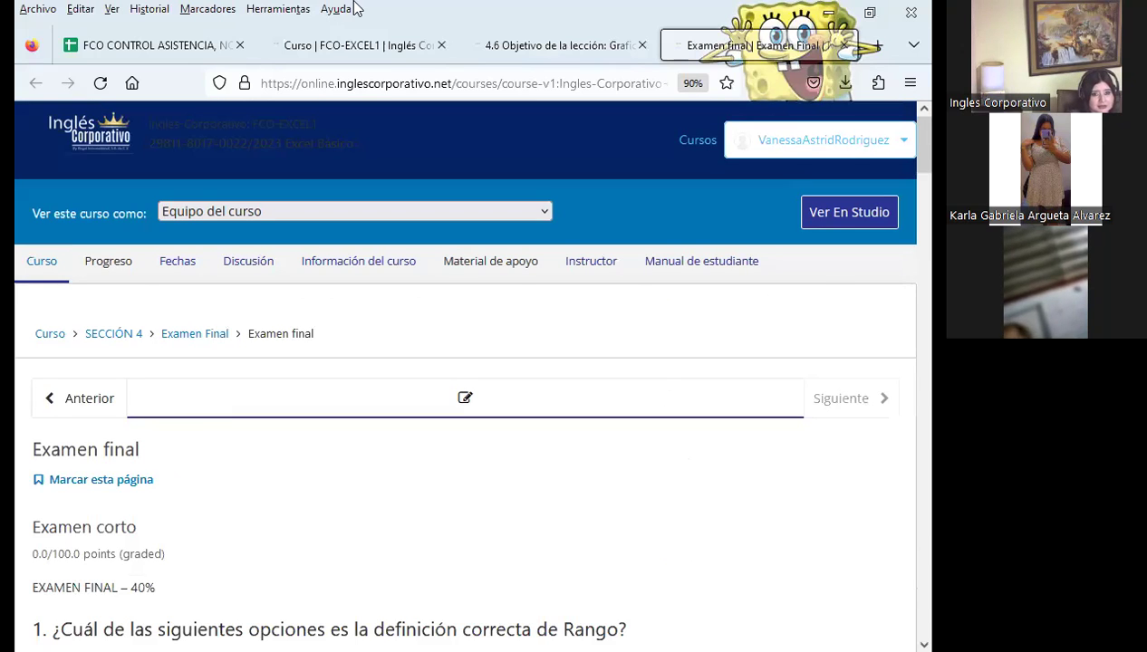
click(541, 53)
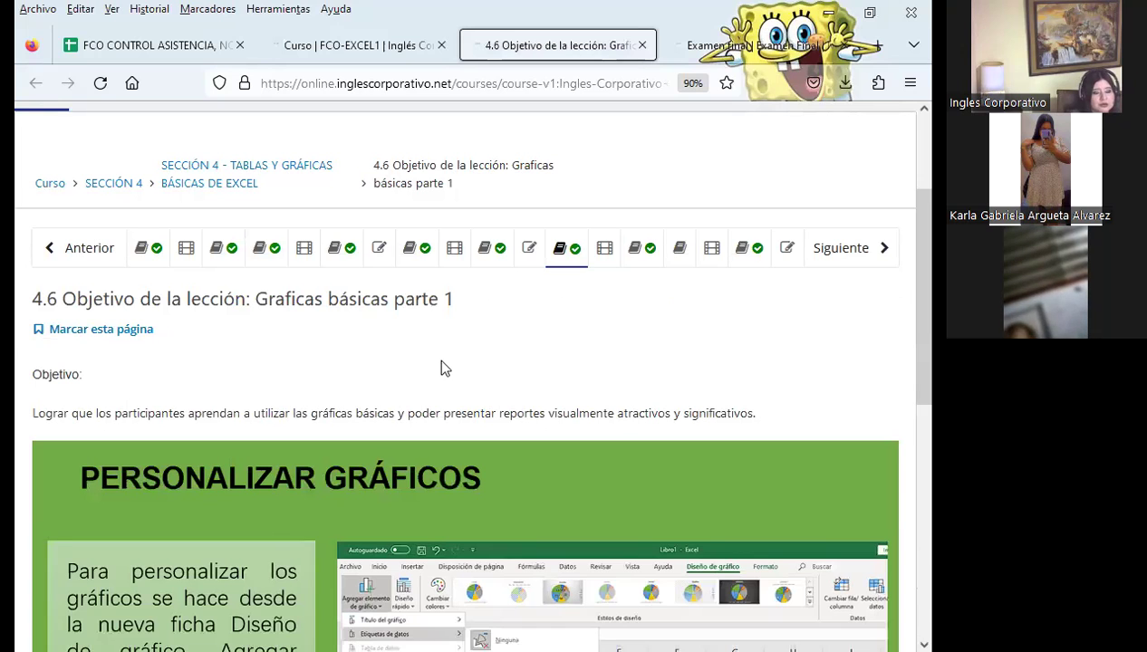
scroll(441, 366, down, 2)
scroll(441, 367, down, 1)
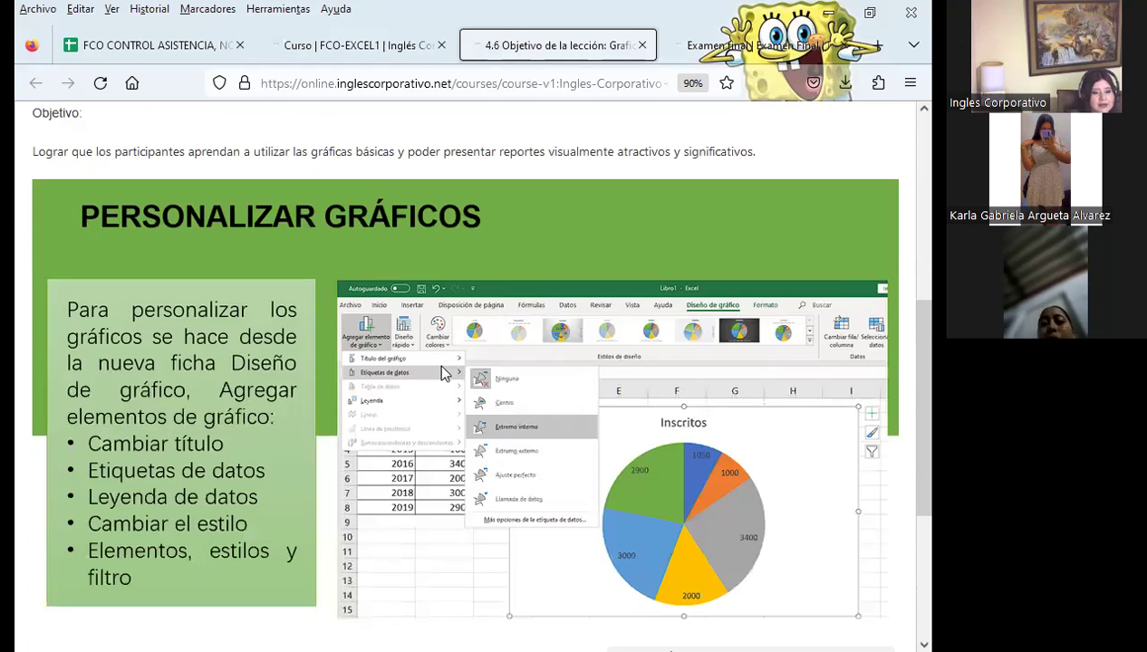
scroll(444, 374, up, 1)
scroll(521, 518, up, 4)
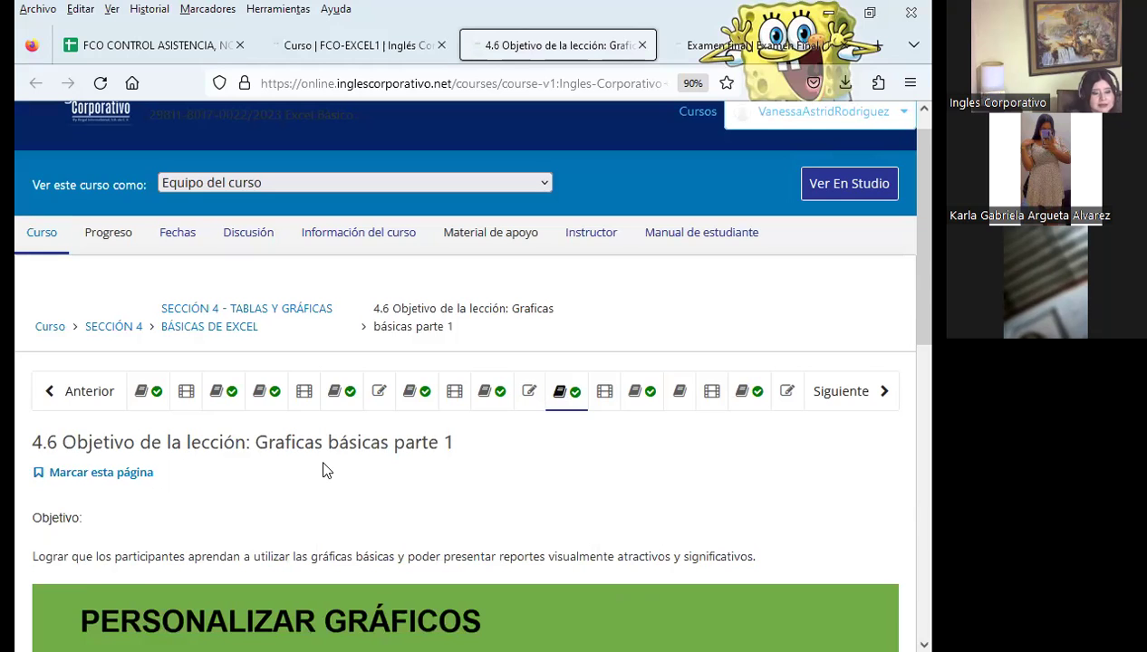
scroll(330, 461, down, 2)
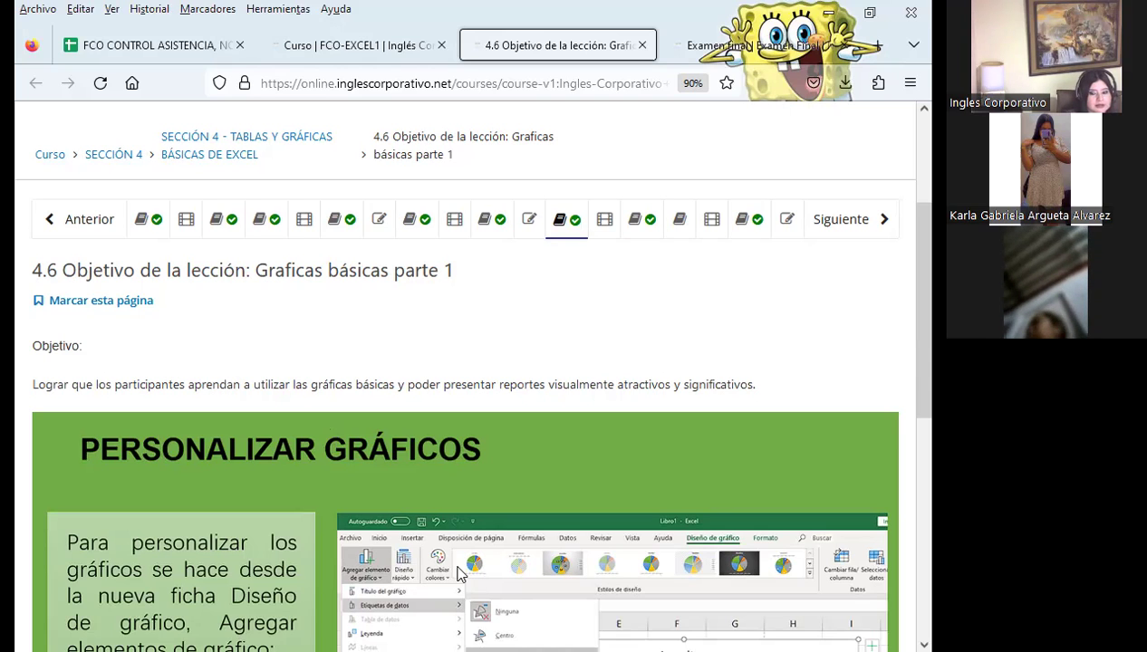
Switch from Firefox to the PRESENTACIÓN_SEMANA_4_19 slideshow on its Semana 4, Clase 19 welcome slide
key(alt+Tab)
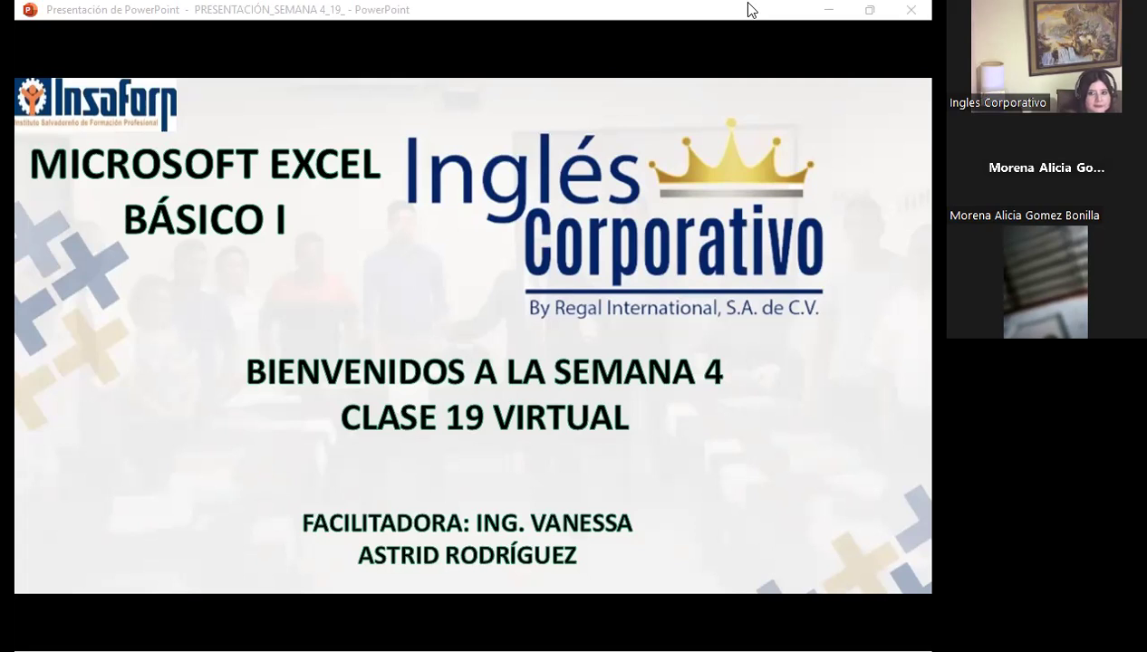
Advance the PRESENTACIÓN_SEMANA_4_19 deck from the welcome slide to the SESIÓN: 19 slide
click(831, 563)
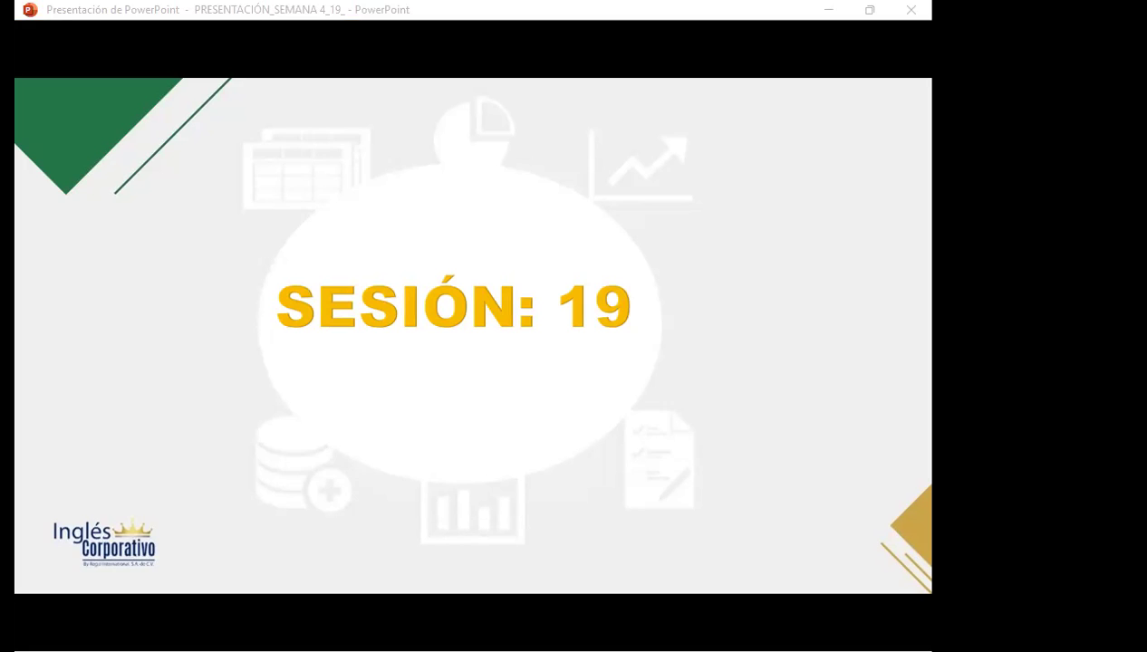
Focus the slideshow window and advance to the five-item AGENDA slide
click(497, 411)
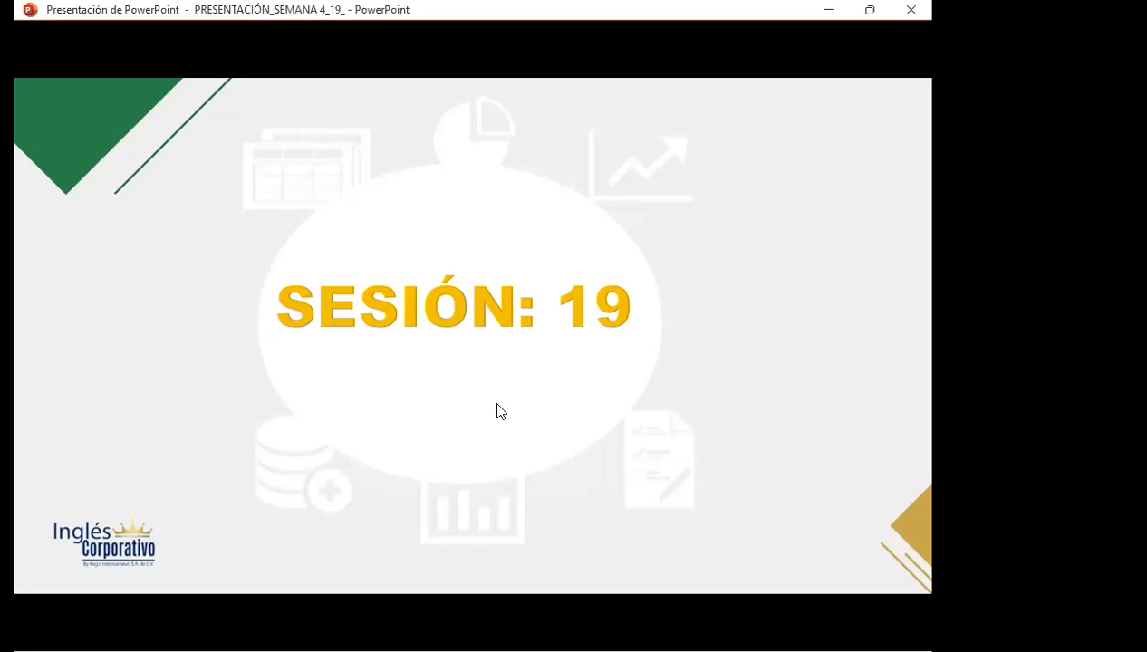
click(496, 412)
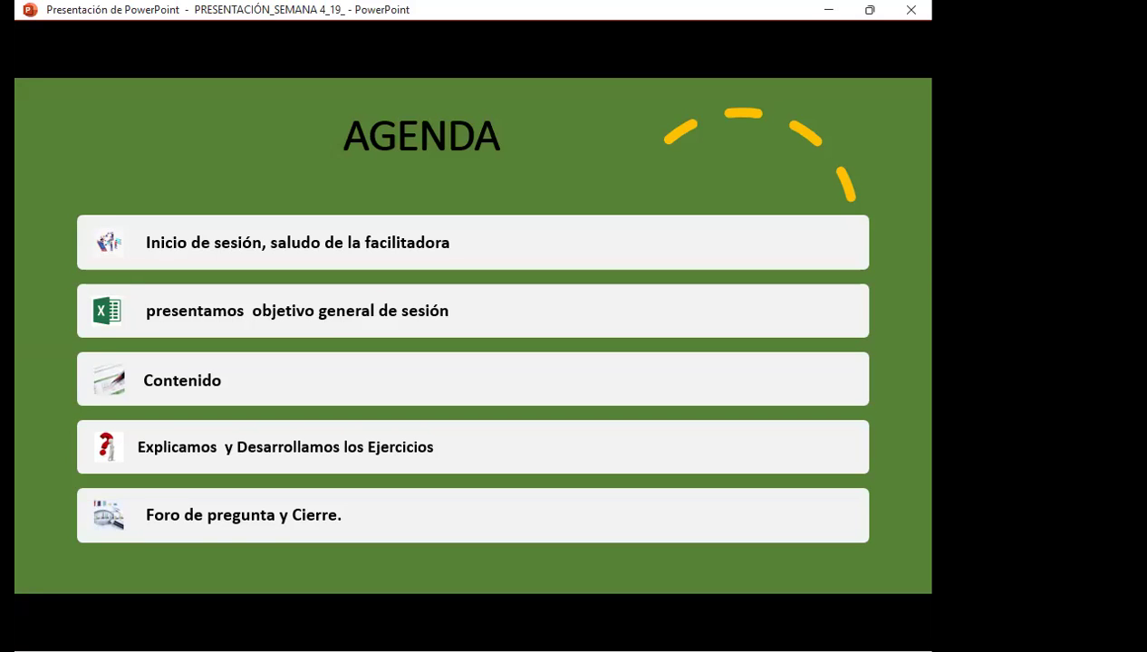
Advance to the OBJETIVO GENERAL DE LA SESIÓN slide about using basic charts in reports
key(Right)
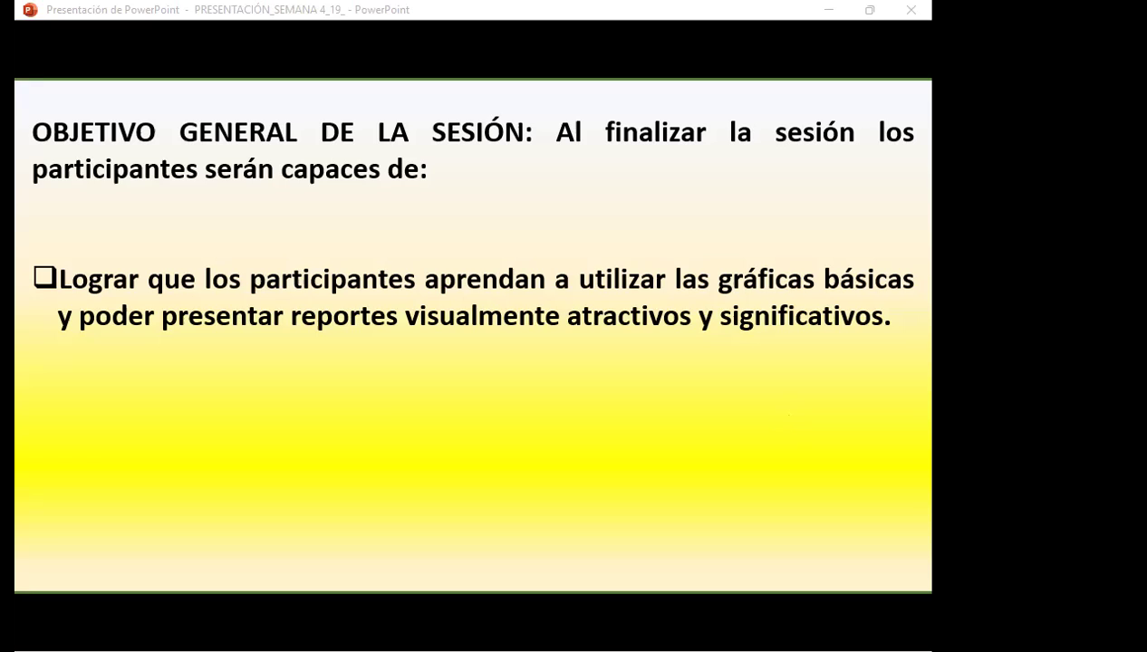
key(Right)
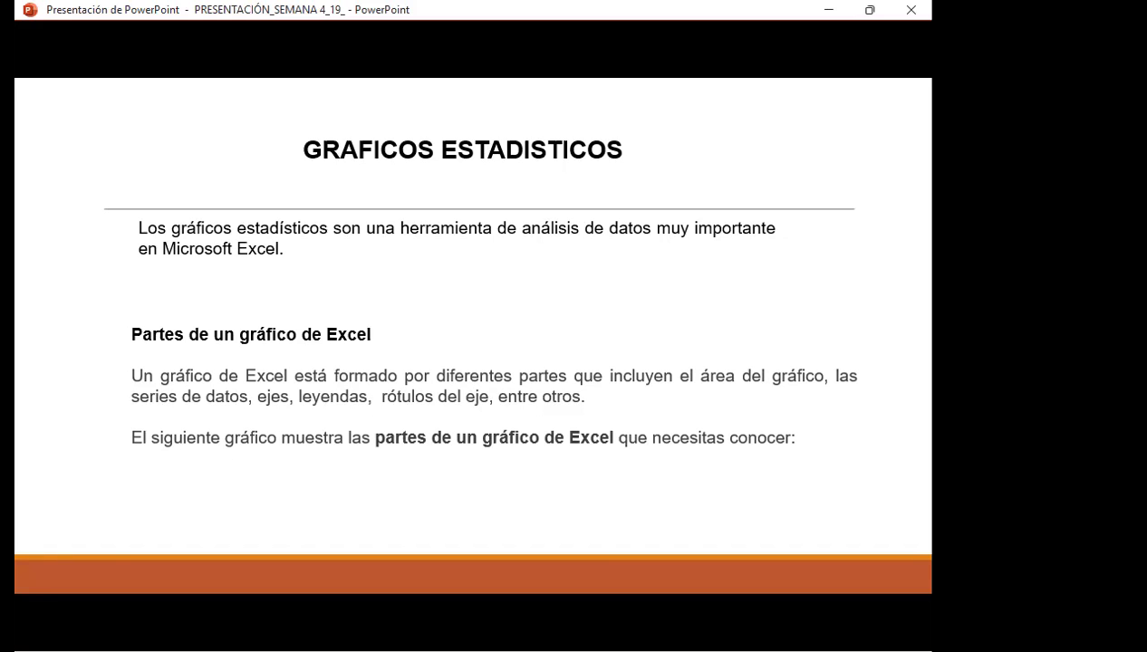
Advance to the Ventas 2010 chart slide labelling title, data series, gridlines, legend and axis titles
key(Right)
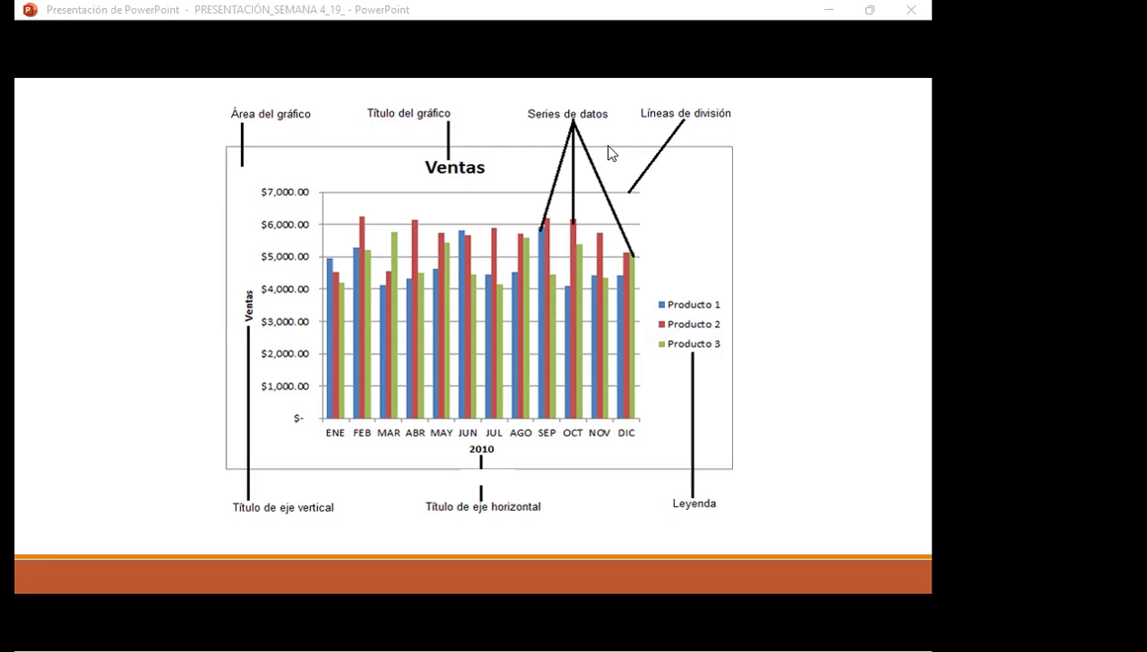
Advance to the bulleted slide defining chart parts from Área del gráfico through Leyenda
key(Right)
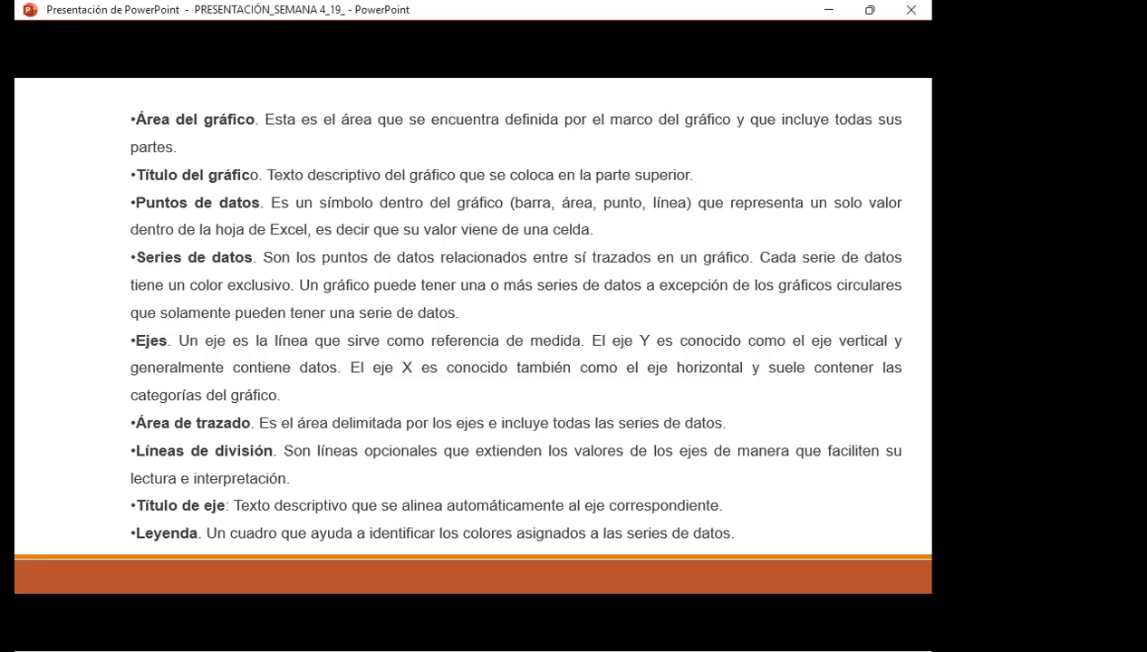
key(Right)
key(Right)
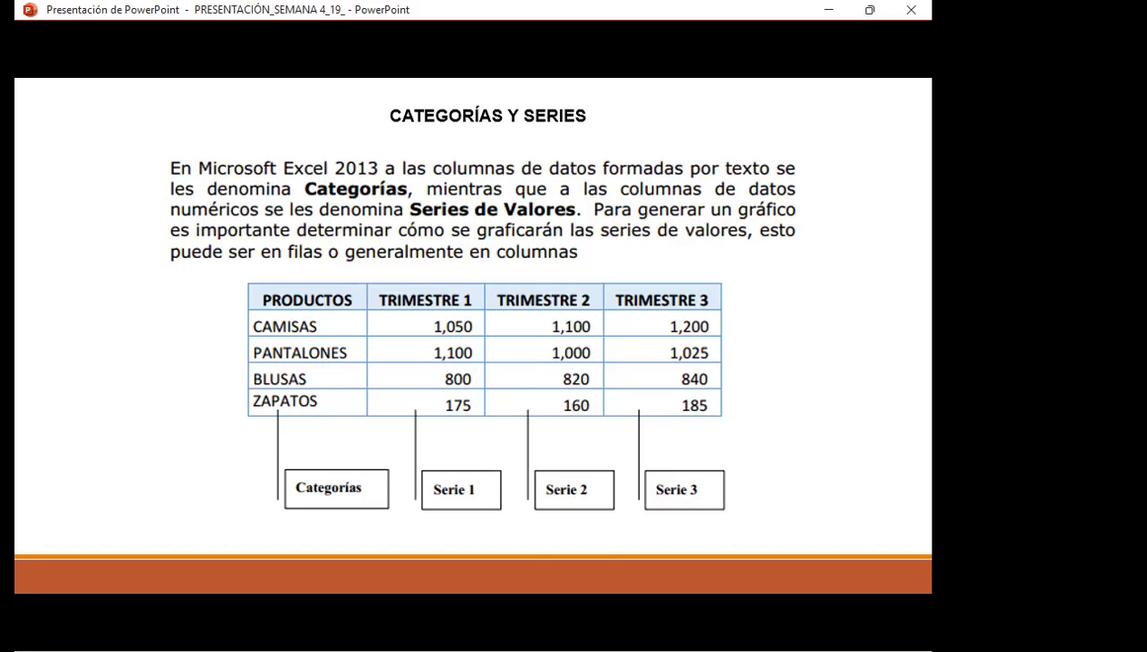
Advance to the Tipos de gráficos en Excel slide on column charts and their subtypes
key(Right)
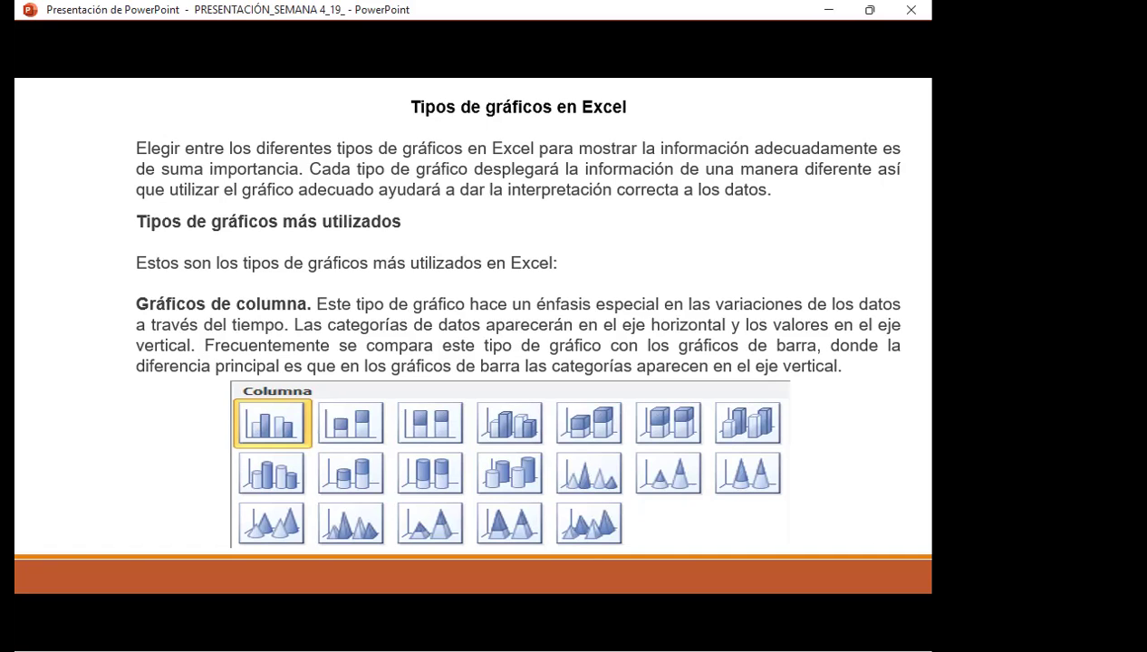
Go to the line and pie charts slide, briefly revisiting the column charts slide
key(Right)
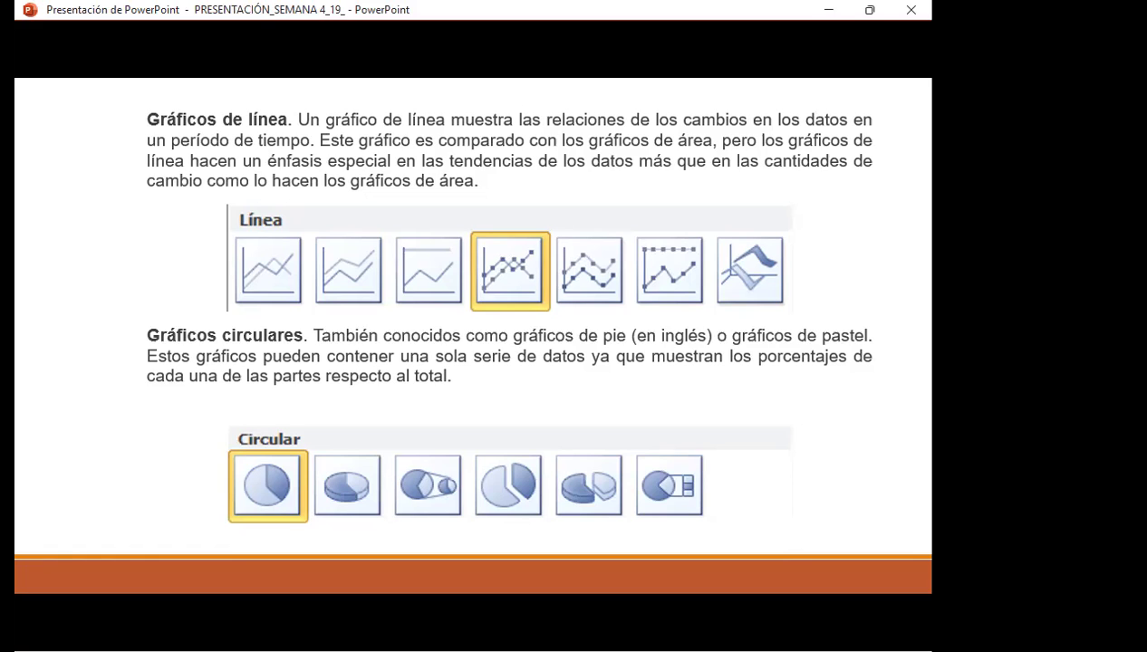
key(Left)
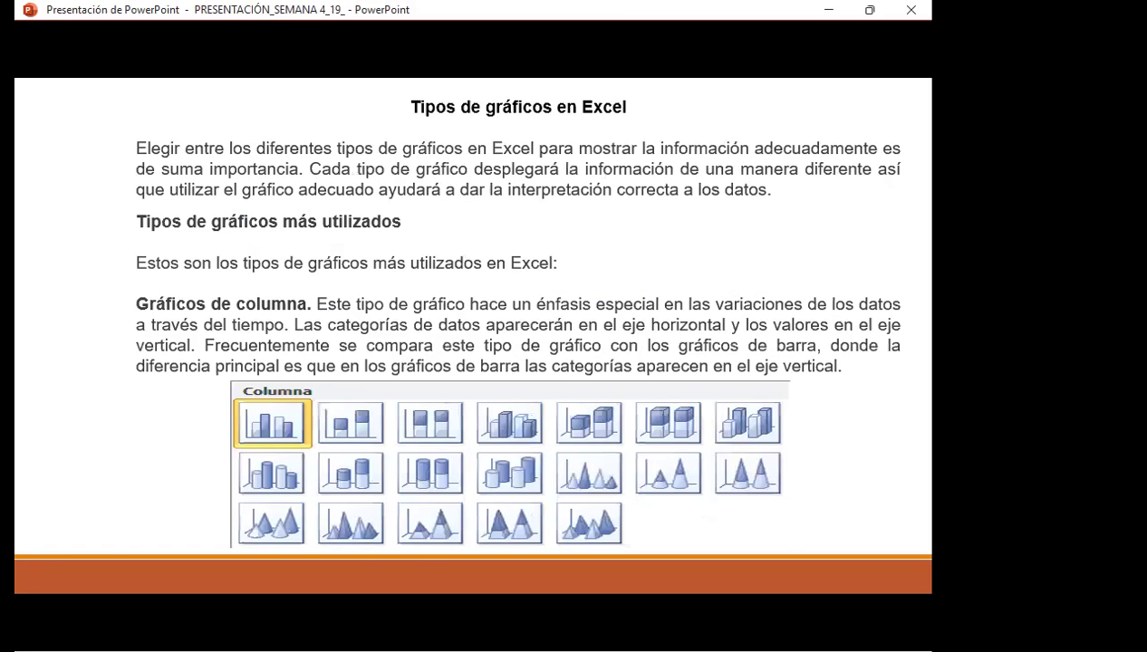
key(Right)
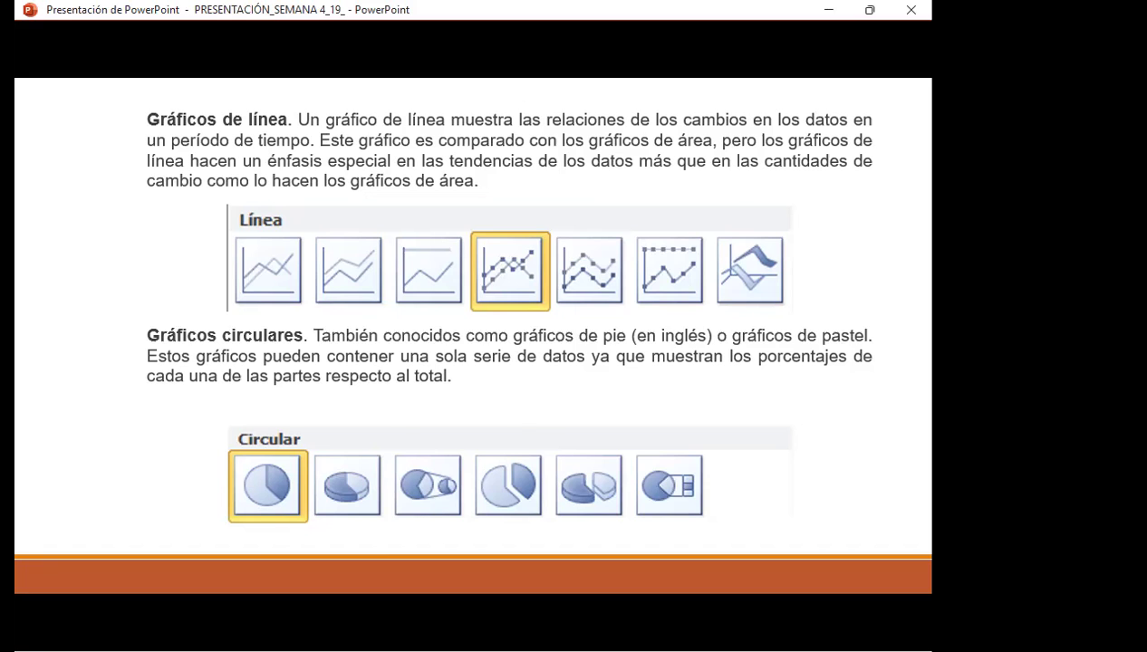
Advance past the line and pie charts slide toward the Gráficos de Barra slide
key(Right)
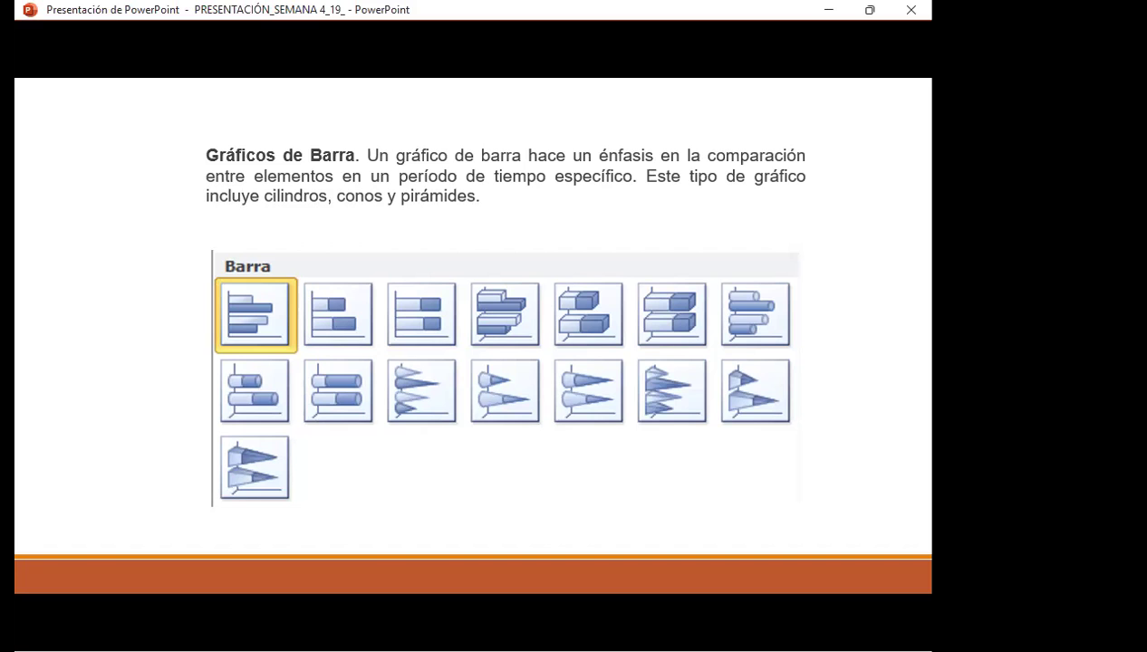
Advance the slideshow to the Gráficos de Área and Gráficos XY (Dispersión) slide
key(Right)
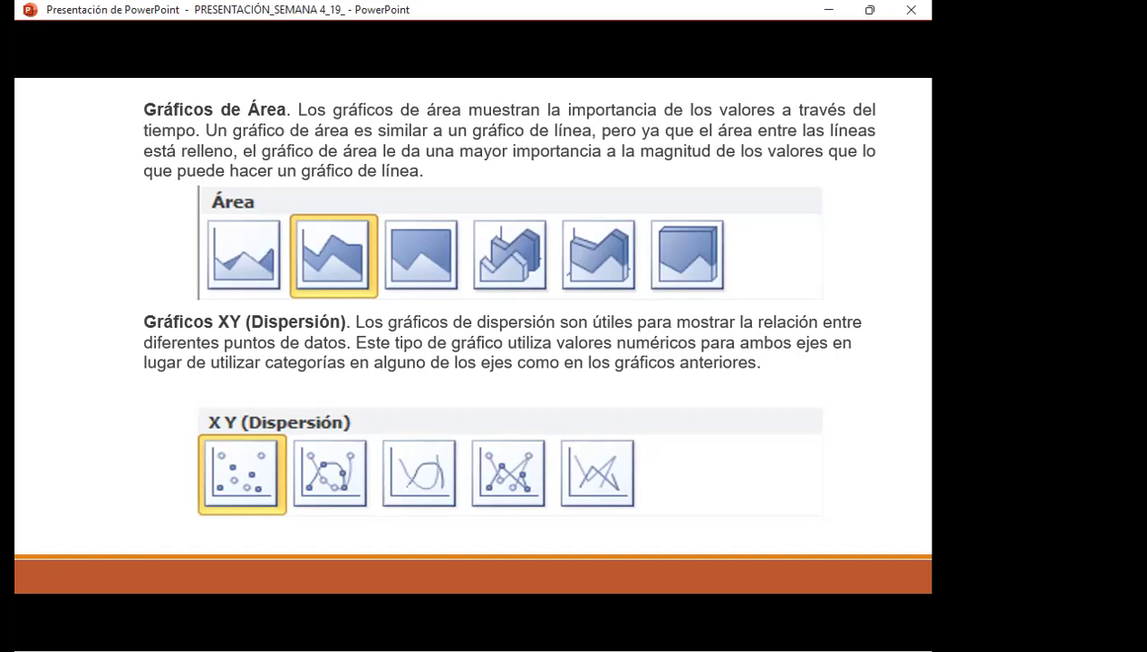
Advance past the EJERCICIOS A TRABAJAR slide and switch to Excel's GRÁFICO 1 sheet
key(Right)
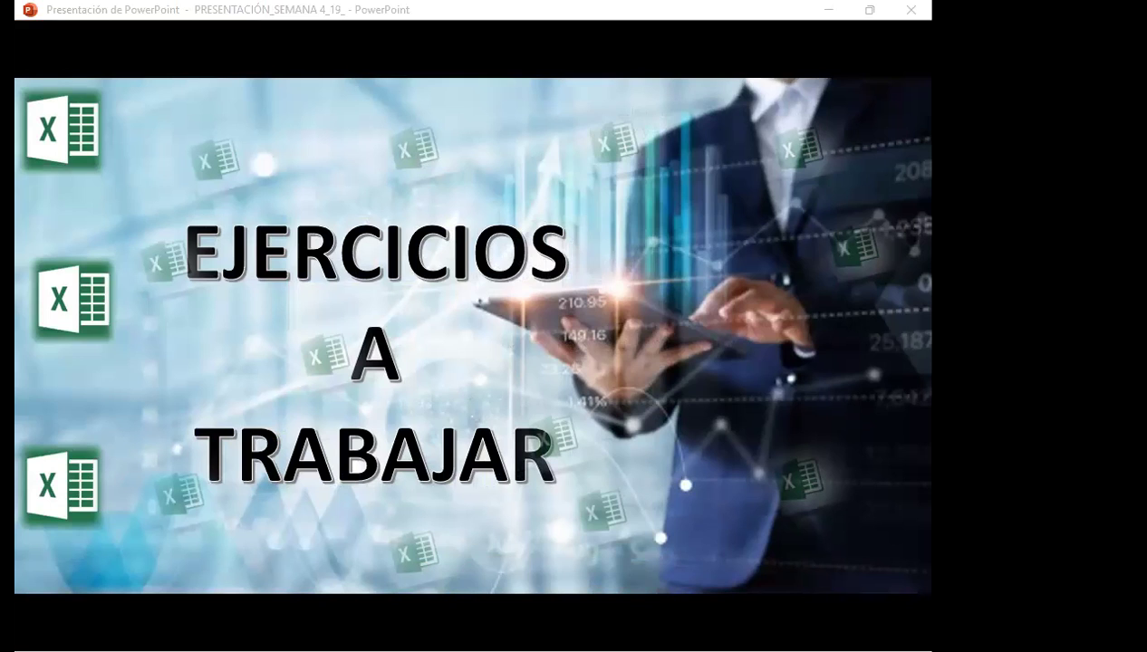
key(alt+Tab)
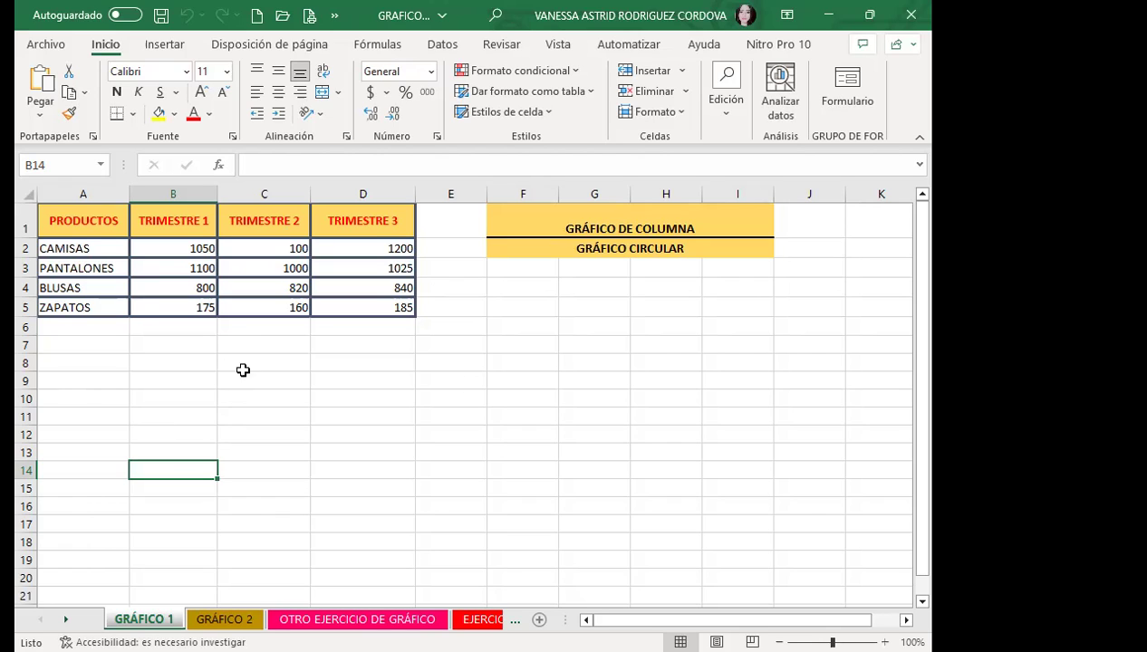
Select A1:D5, covering the TRIMESTRE headings and the CAMISAS, PANTALONES, BLUSAS, ZAPATOS rows
click(230, 465)
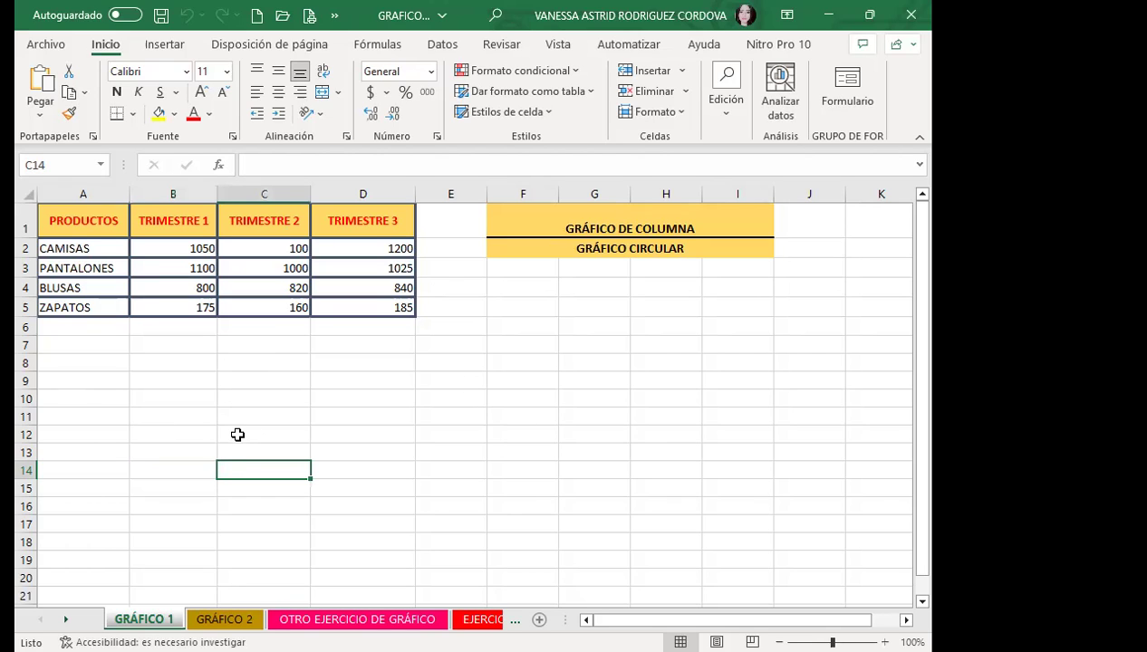
click(206, 375)
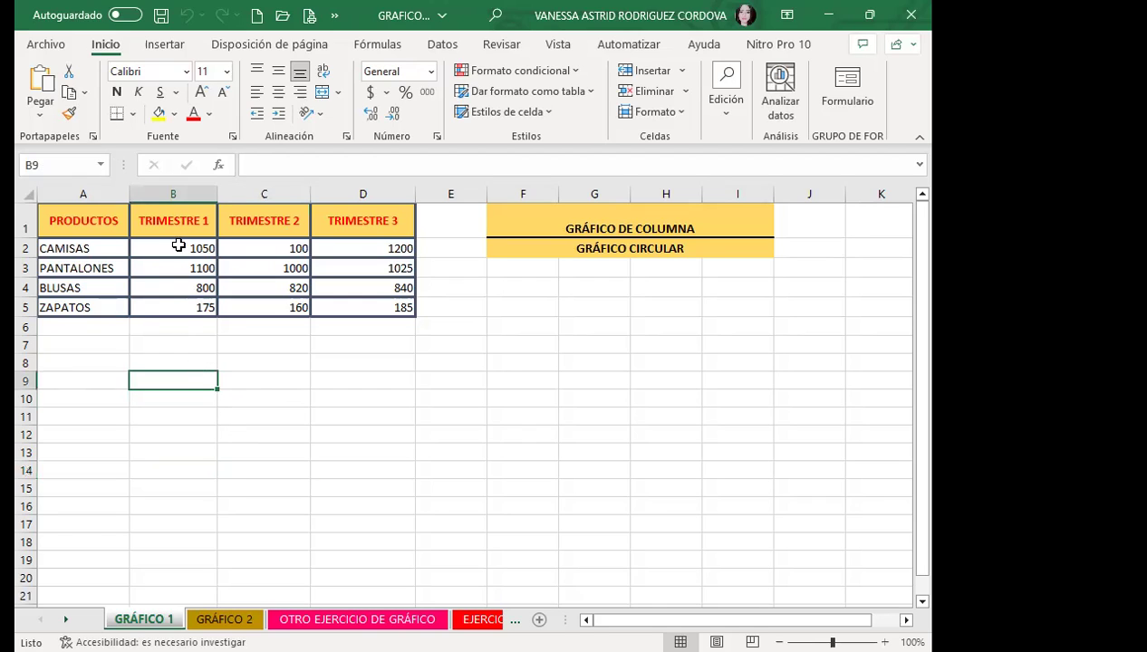
click(177, 221)
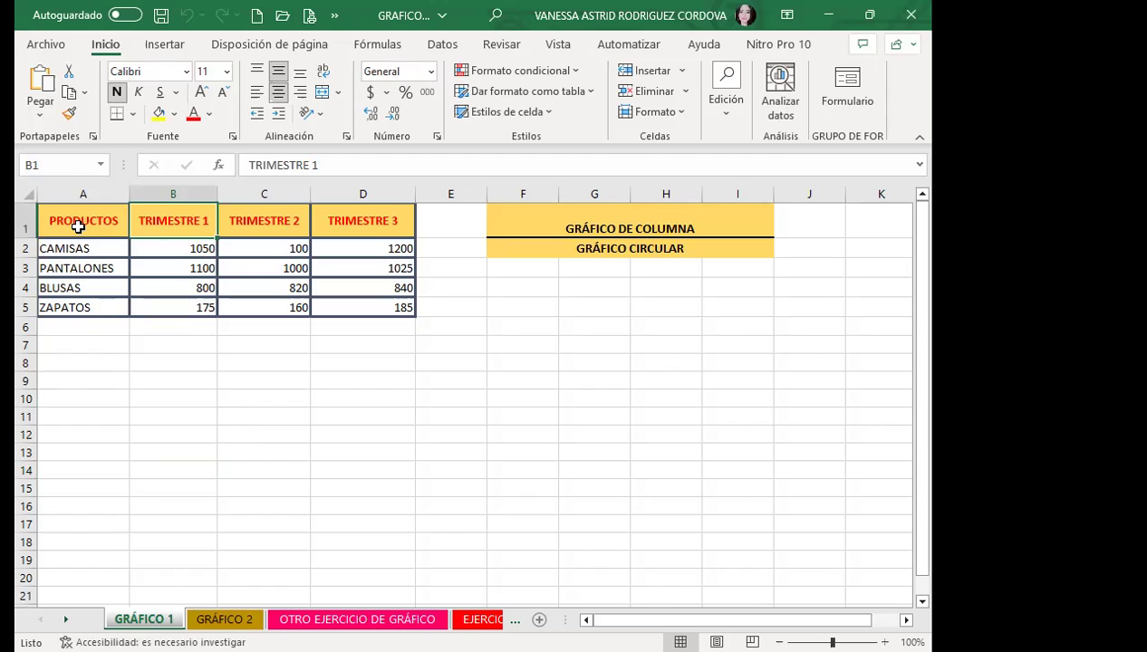
drag(79, 227, 349, 303)
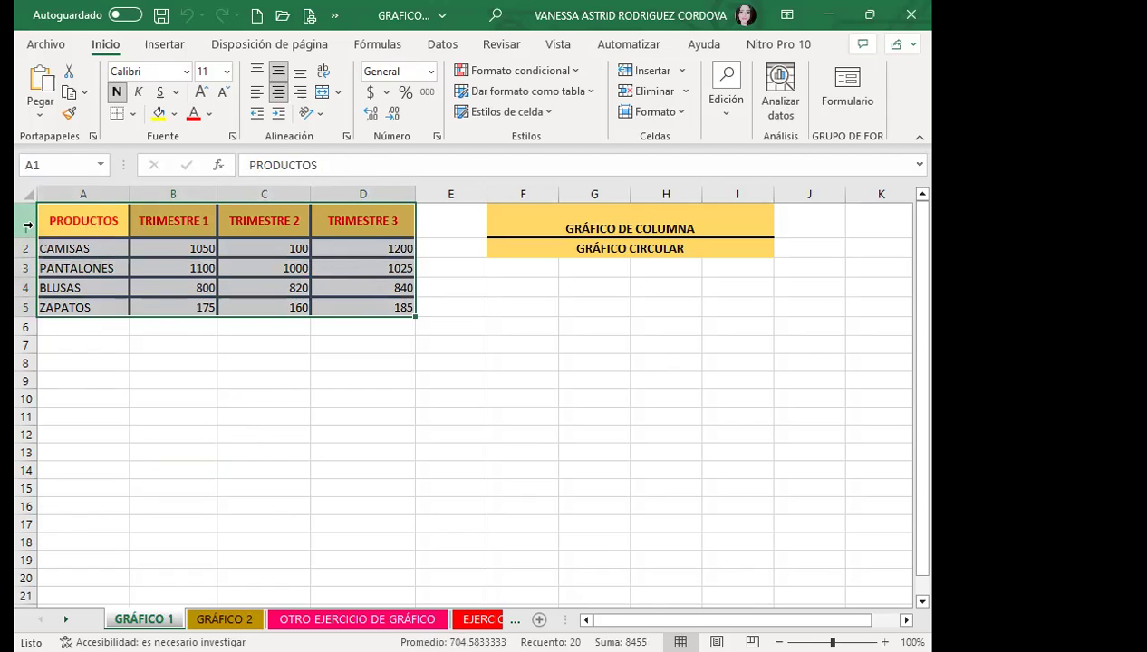
click(201, 254)
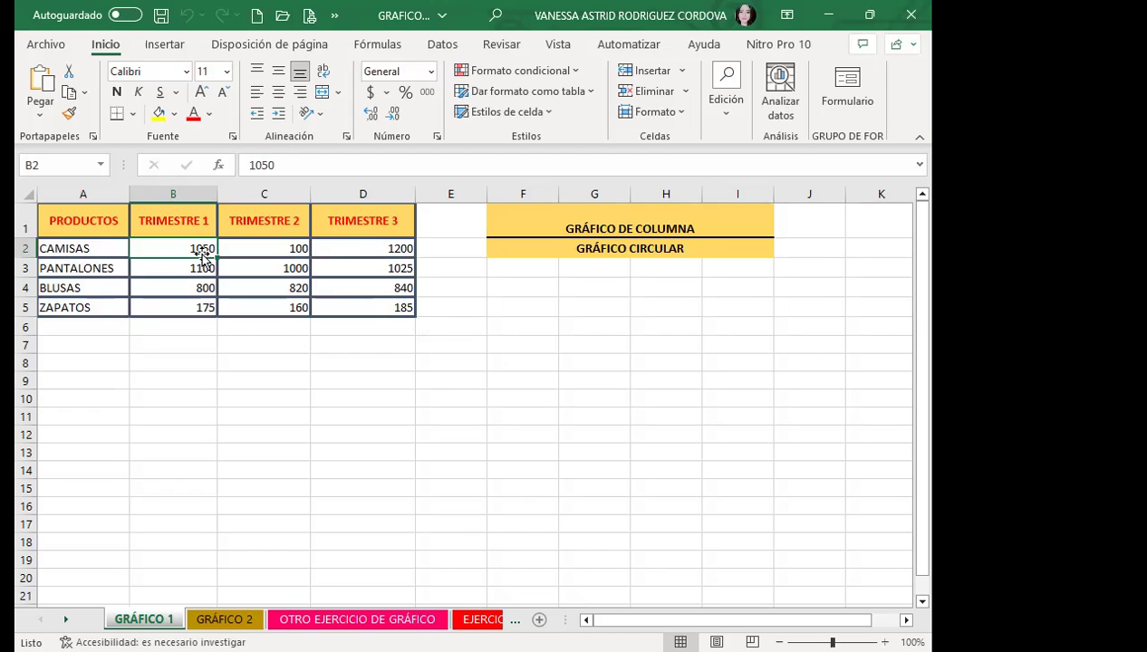
click(26, 221)
drag(92, 214, 345, 320)
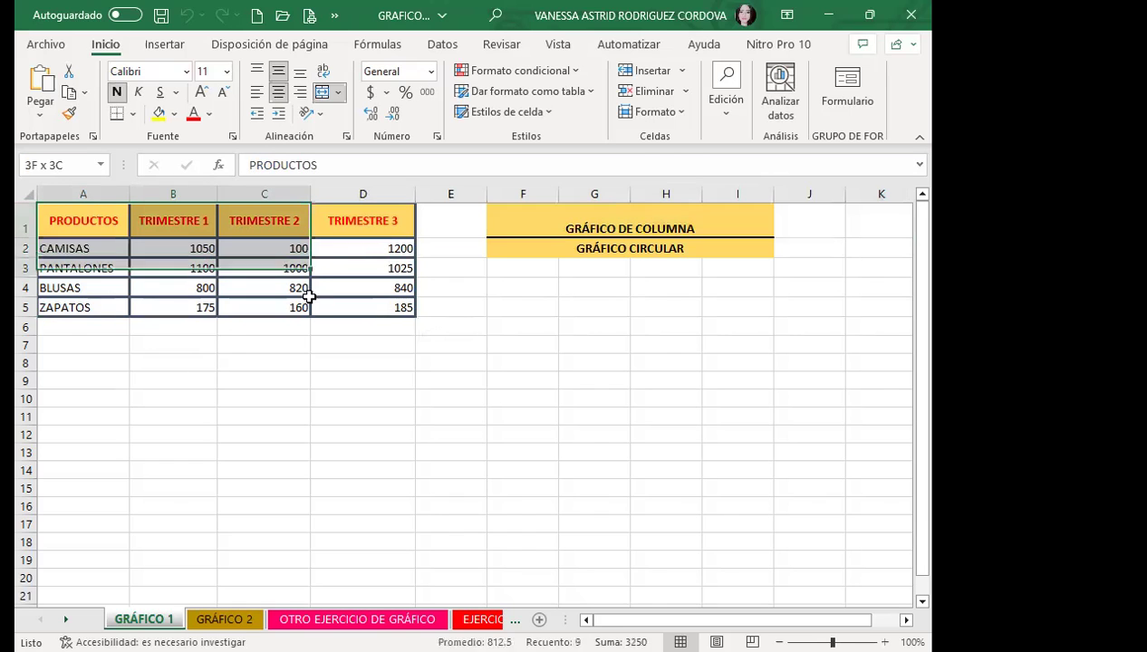
drag(115, 220, 326, 319)
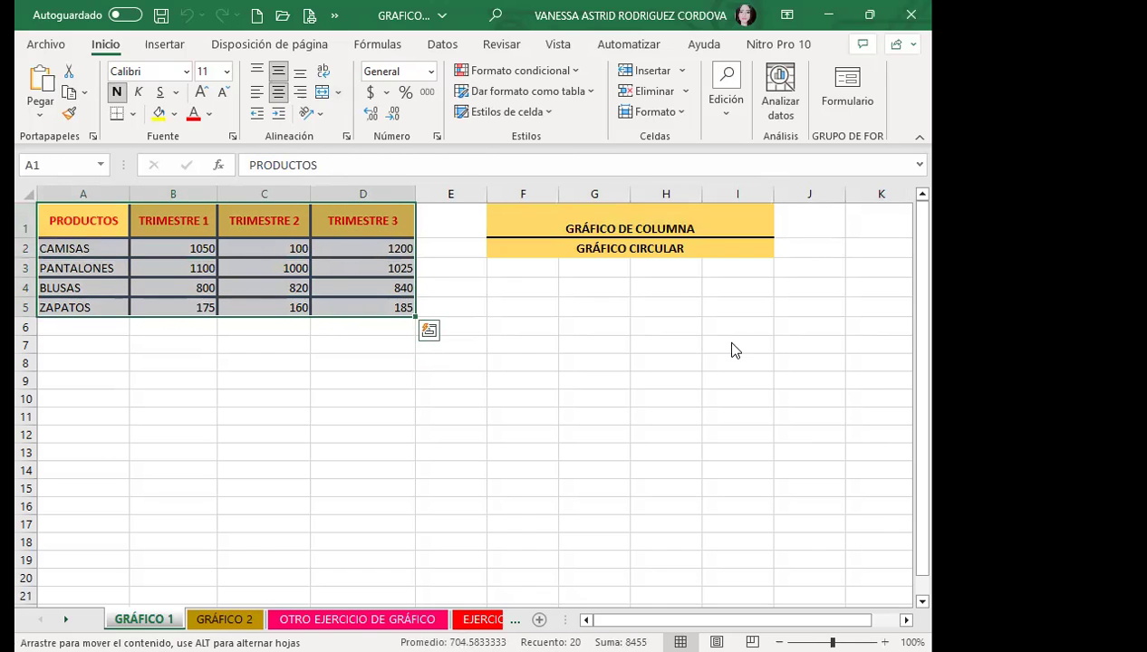
Drag the sales table to F3:I7 under the chart headings and show the Insertar ribbon
drag(552, 331, 553, 331)
drag(553, 330, 558, 310)
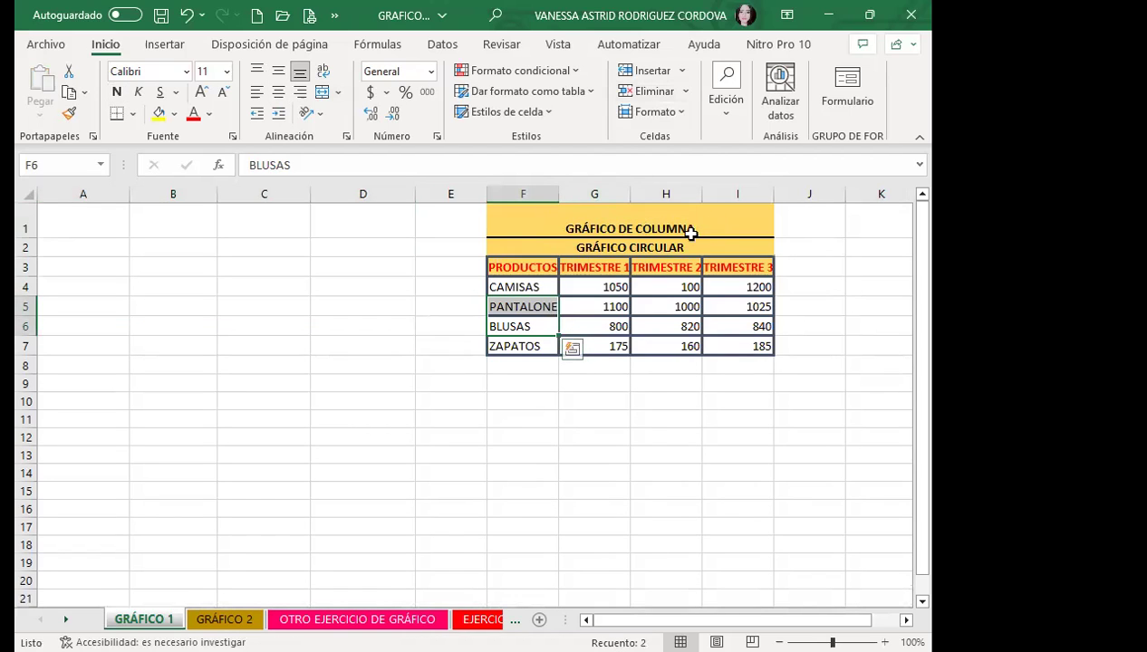
click(589, 286)
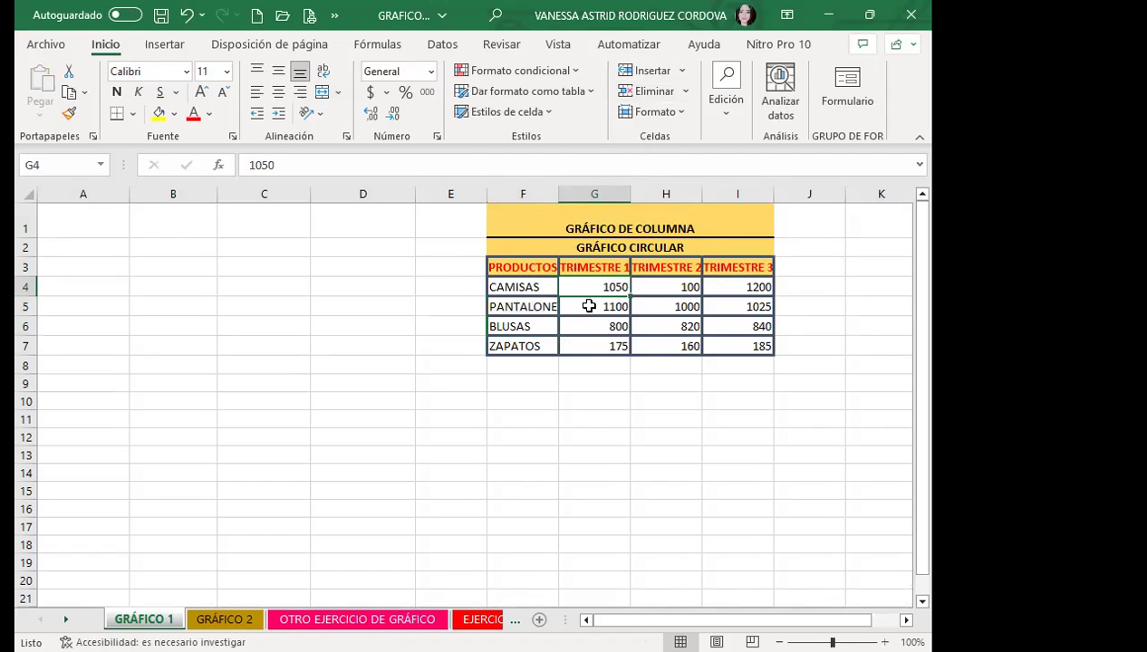
click(651, 309)
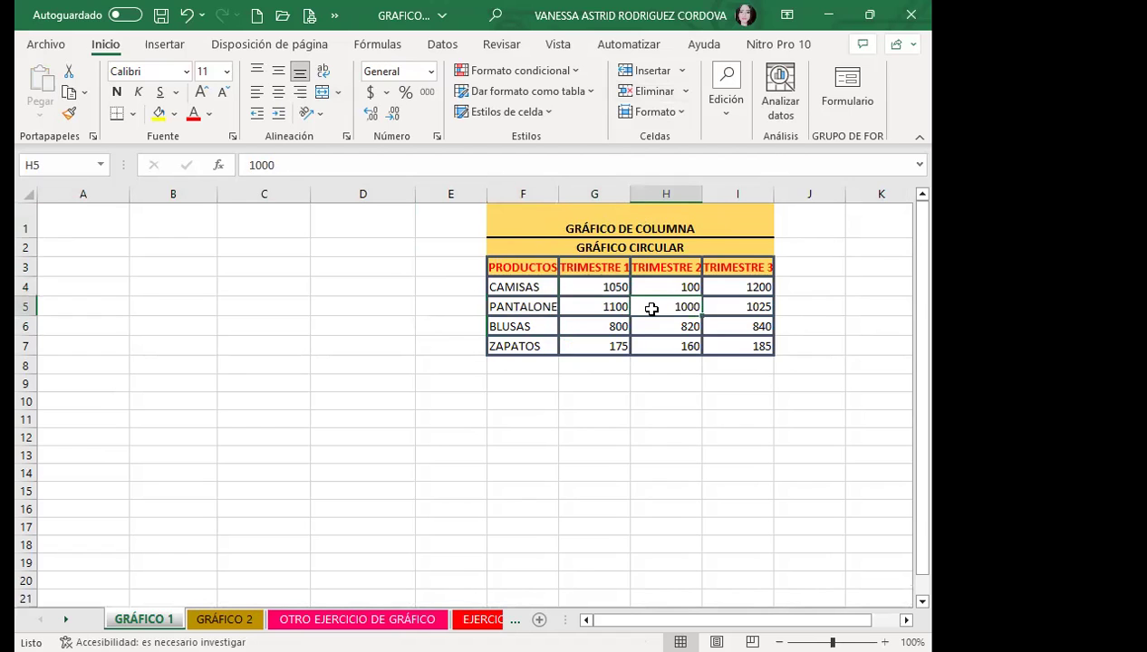
click(164, 45)
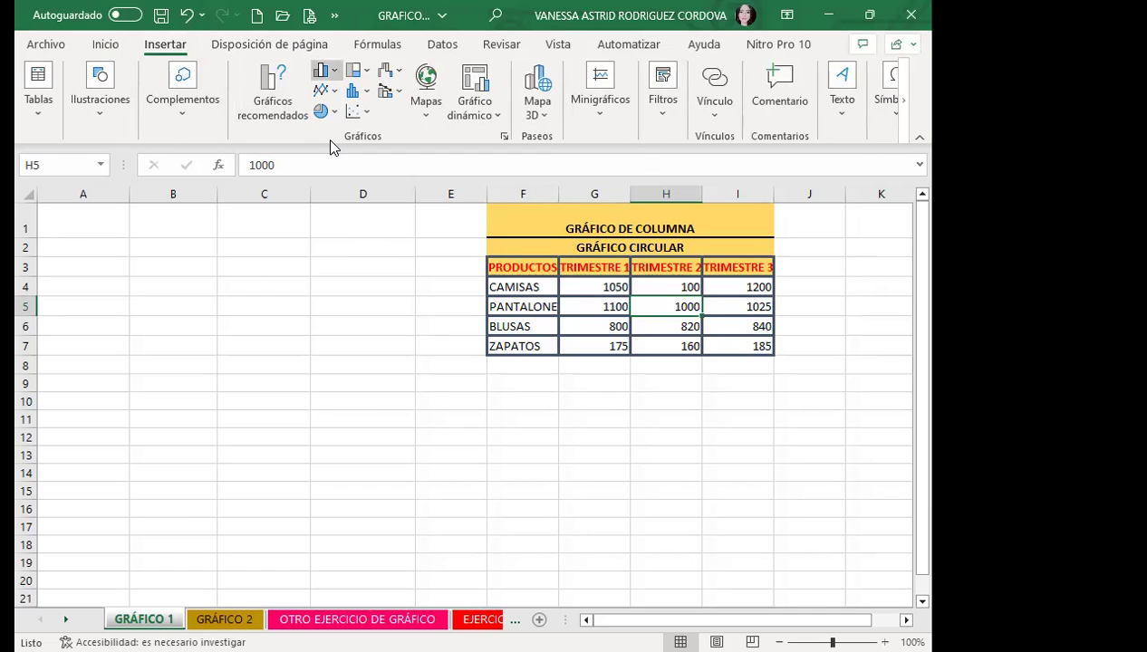
key(alt+F1)
mouse_move(578, 288)
mouse_down()
mouse_move(538, 288)
mouse_move(359, 217)
mouse_up()
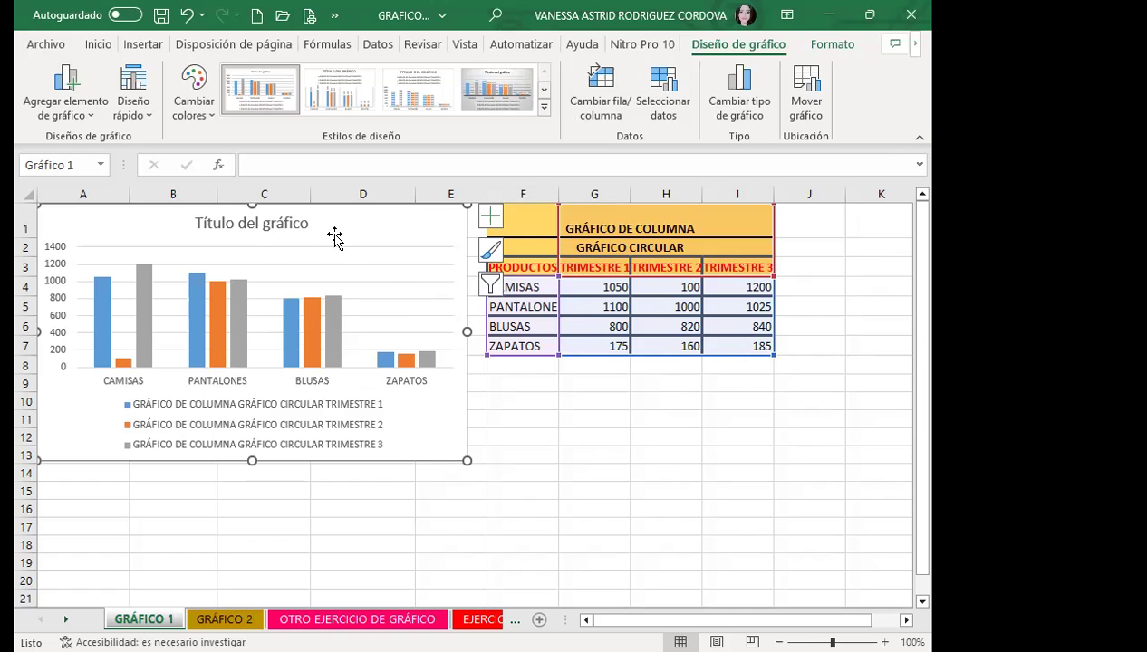
key(Delete)
click(525, 362)
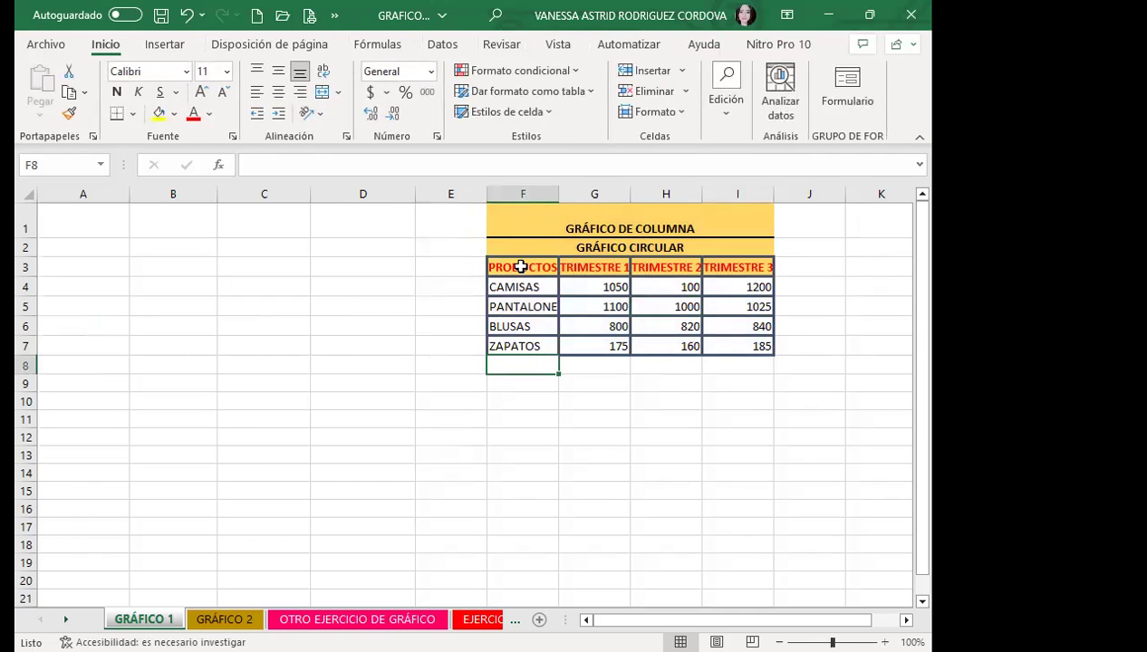
Undo twice to return the table to A1:D5, select B2, and show the Insertar ribbon
key(ctrl+z)
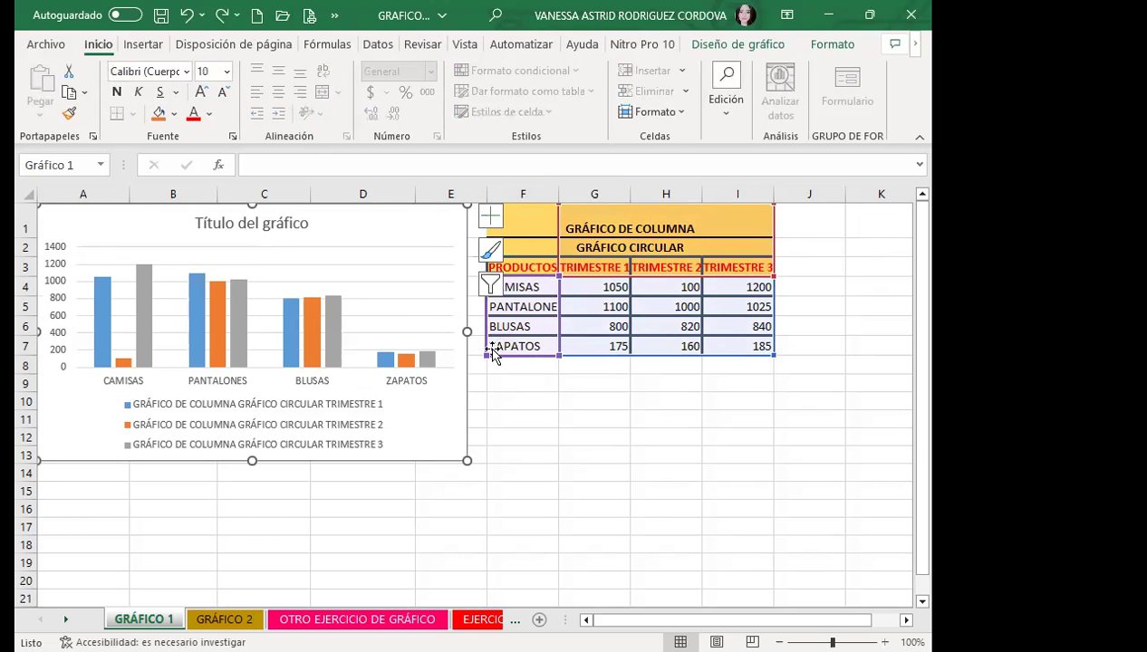
key(ctrl+z)
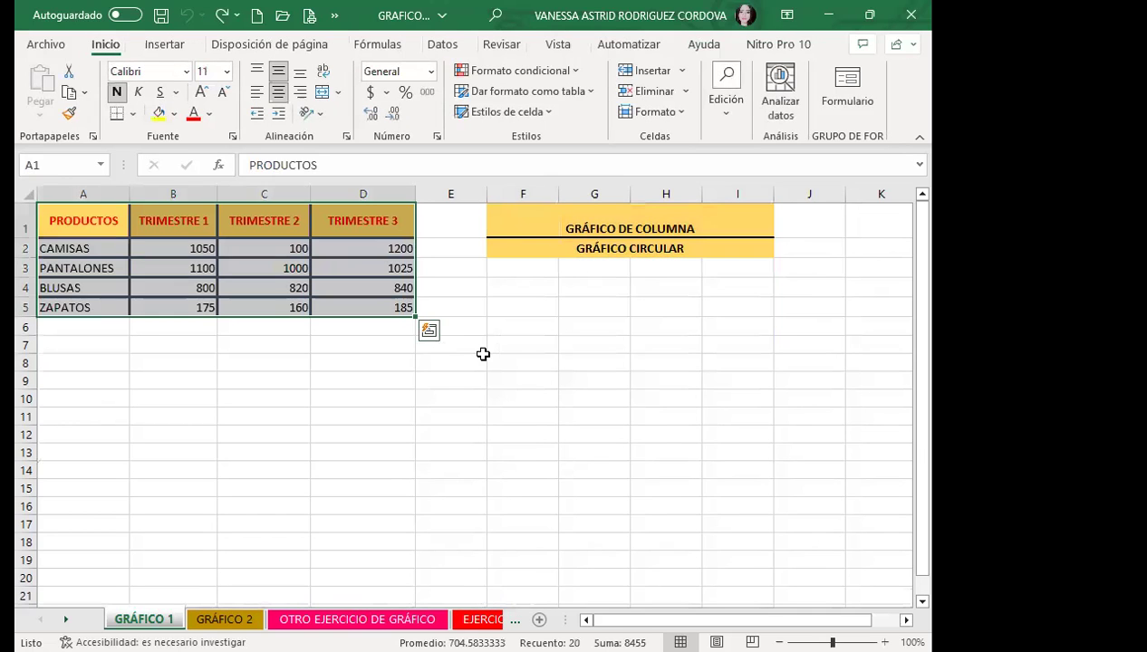
click(260, 261)
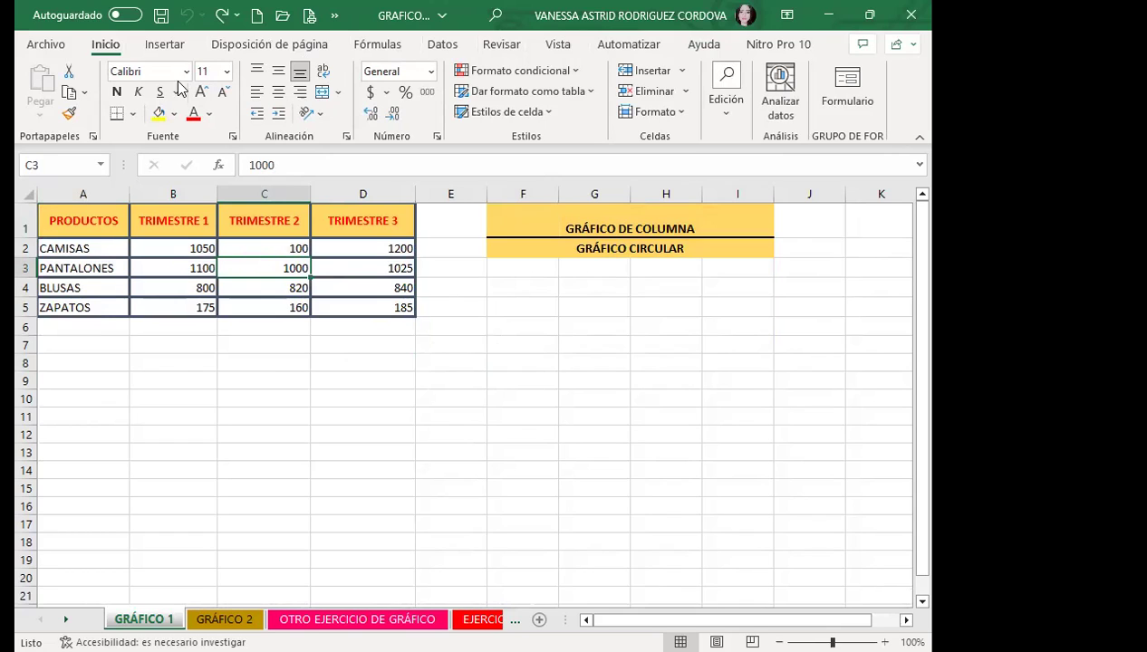
click(150, 255)
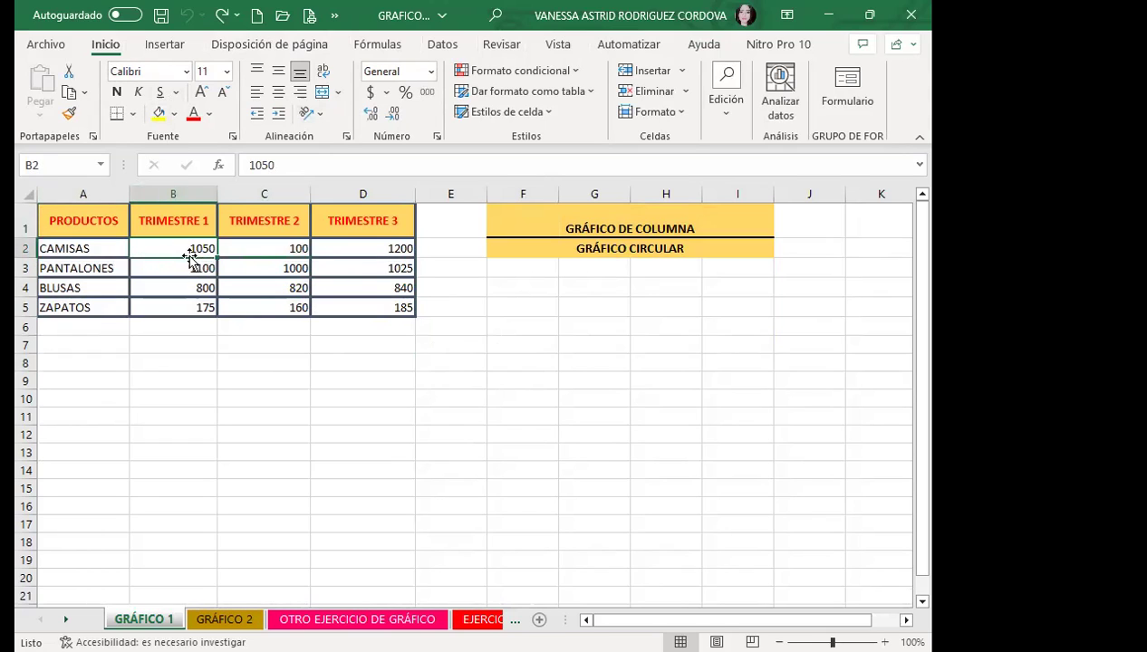
click(165, 47)
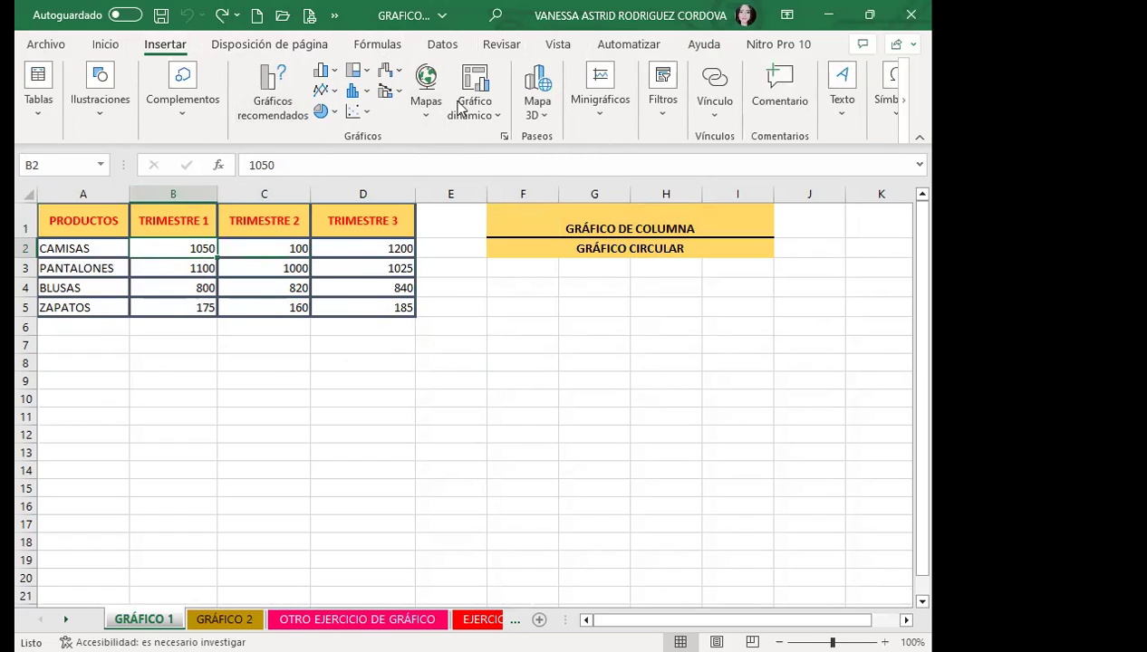
Insert a Columnas agrupadas chart and position it below the table starting at row 6
click(323, 70)
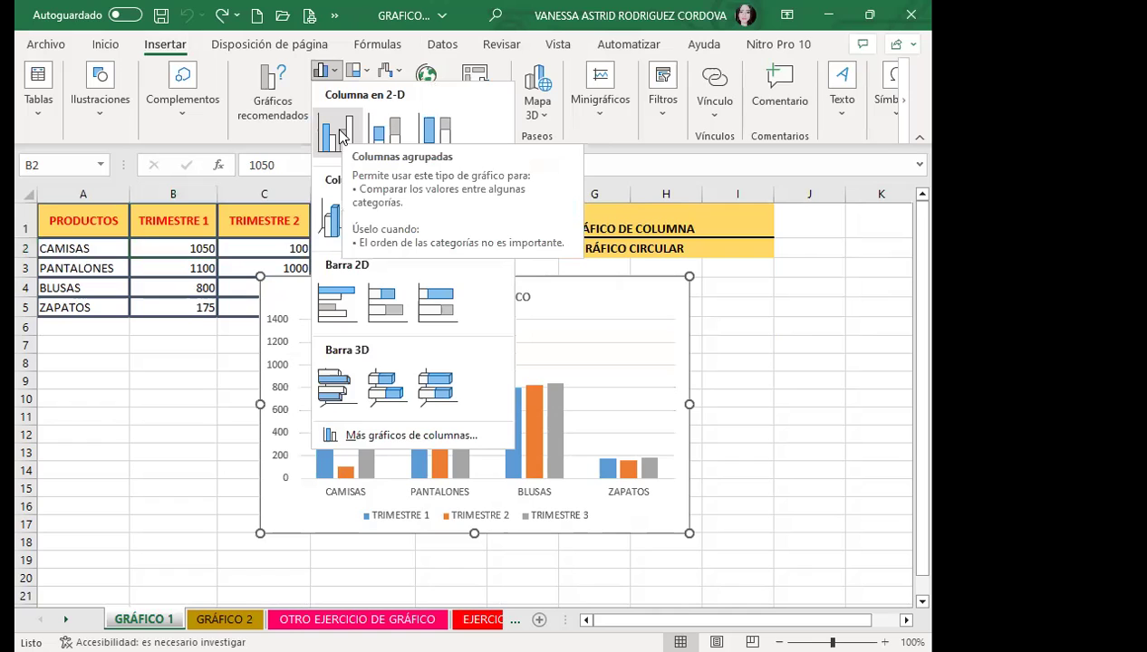
click(341, 136)
mouse_move(593, 301)
mouse_down()
mouse_move(469, 354)
mouse_move(384, 350)
mouse_up()
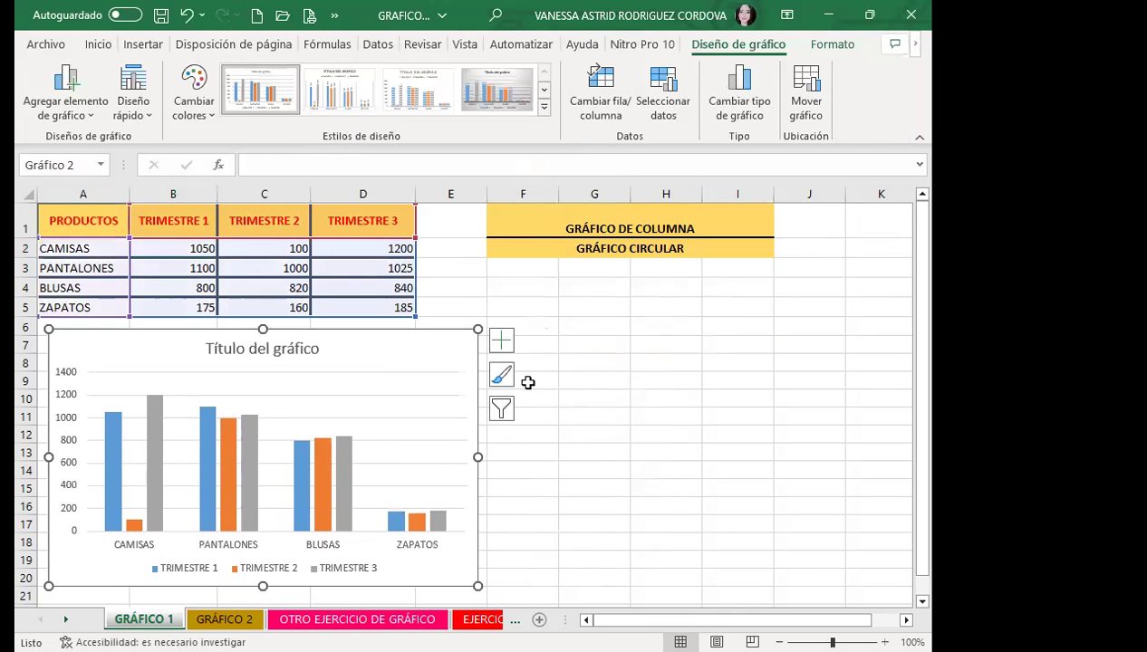
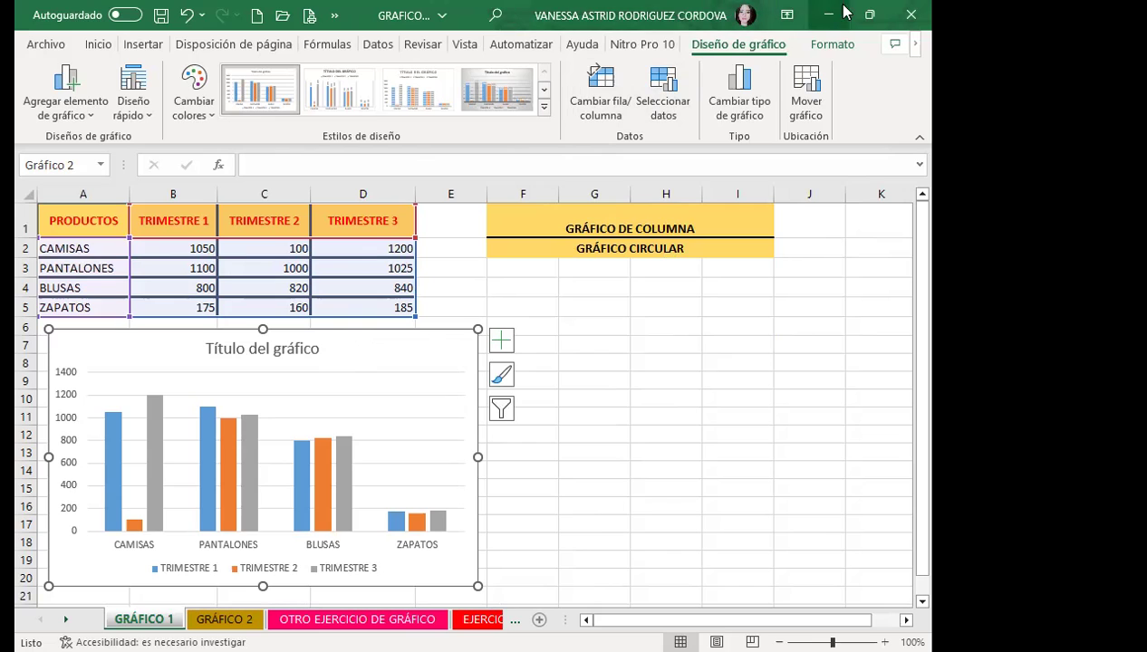
Reselect the TRIMESTRE 1–3 column chart for CAMISAS, PANTALONES, BLUSAS and ZAPATOS
click(832, 46)
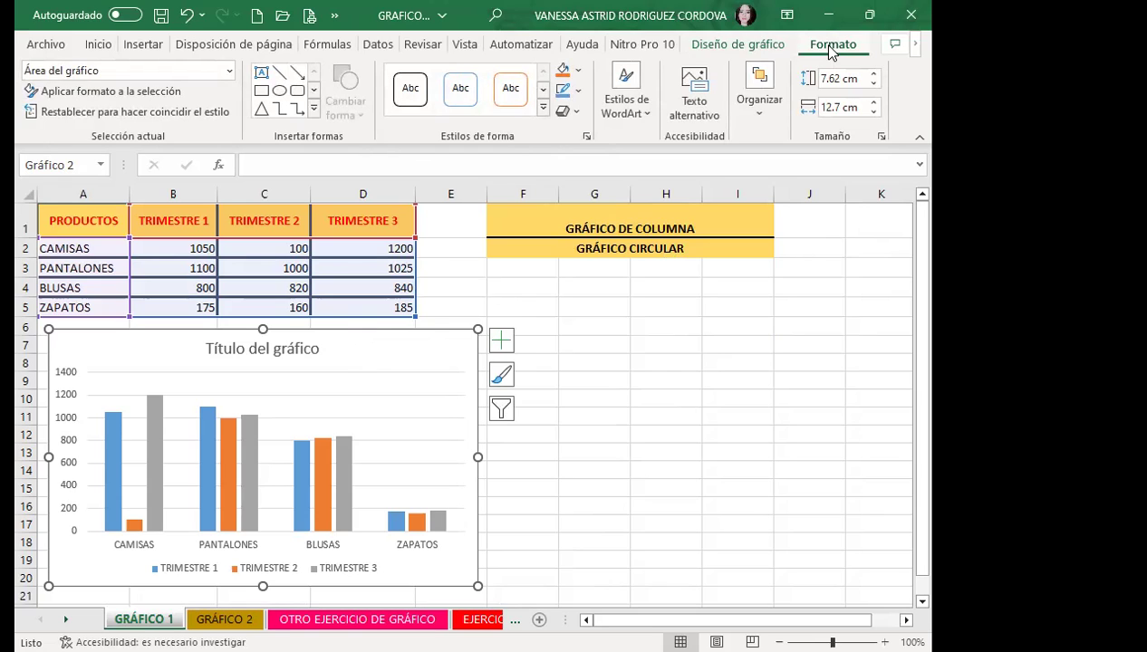
click(718, 45)
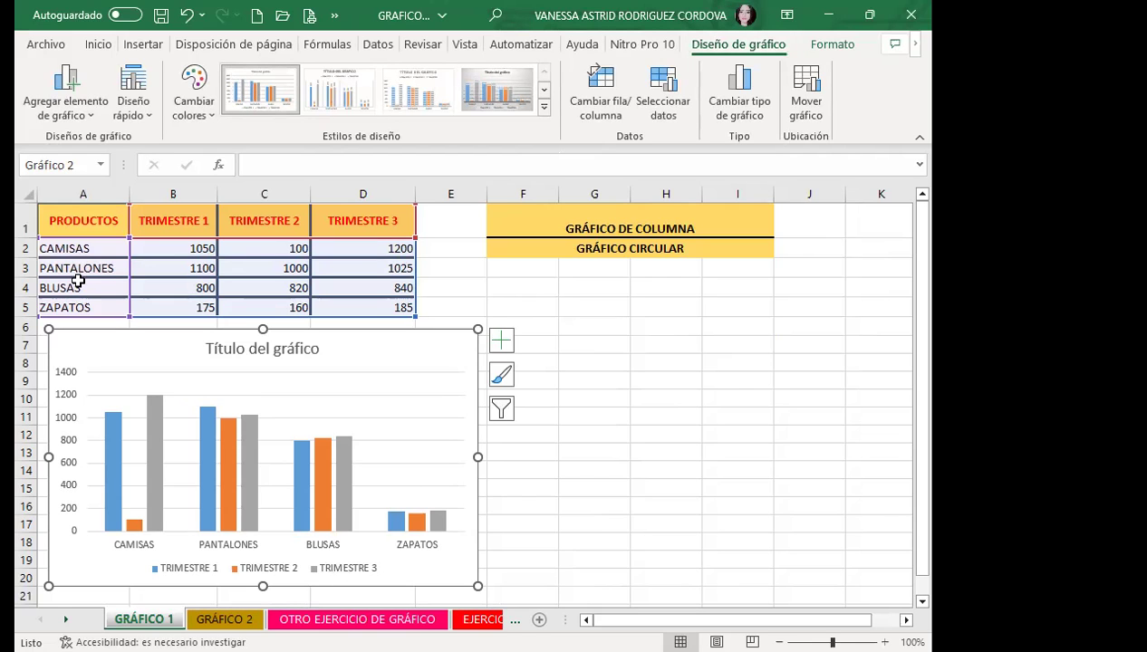
click(646, 452)
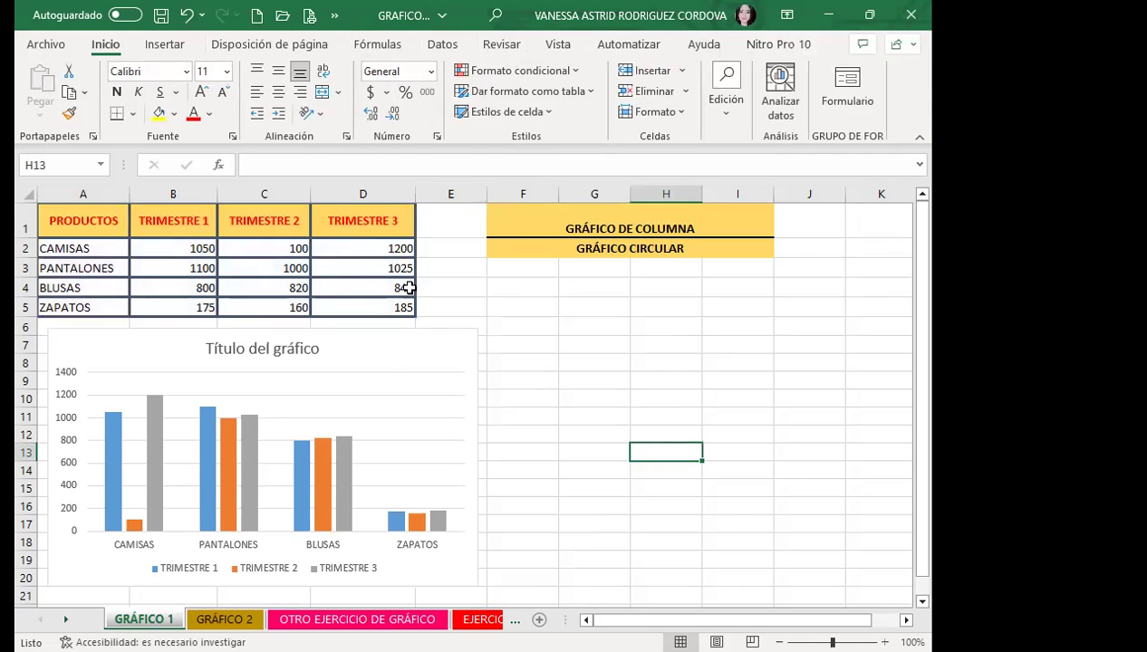
click(382, 354)
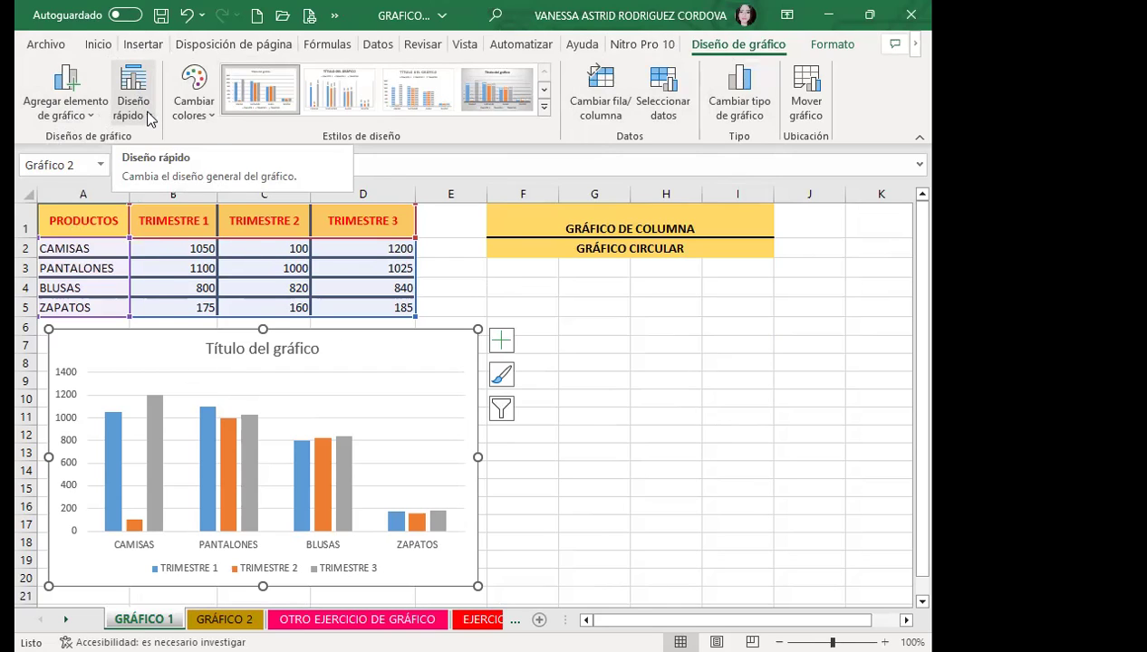
Apply quick layout Diseño 9, adding axis titles and a right-side legend
click(150, 120)
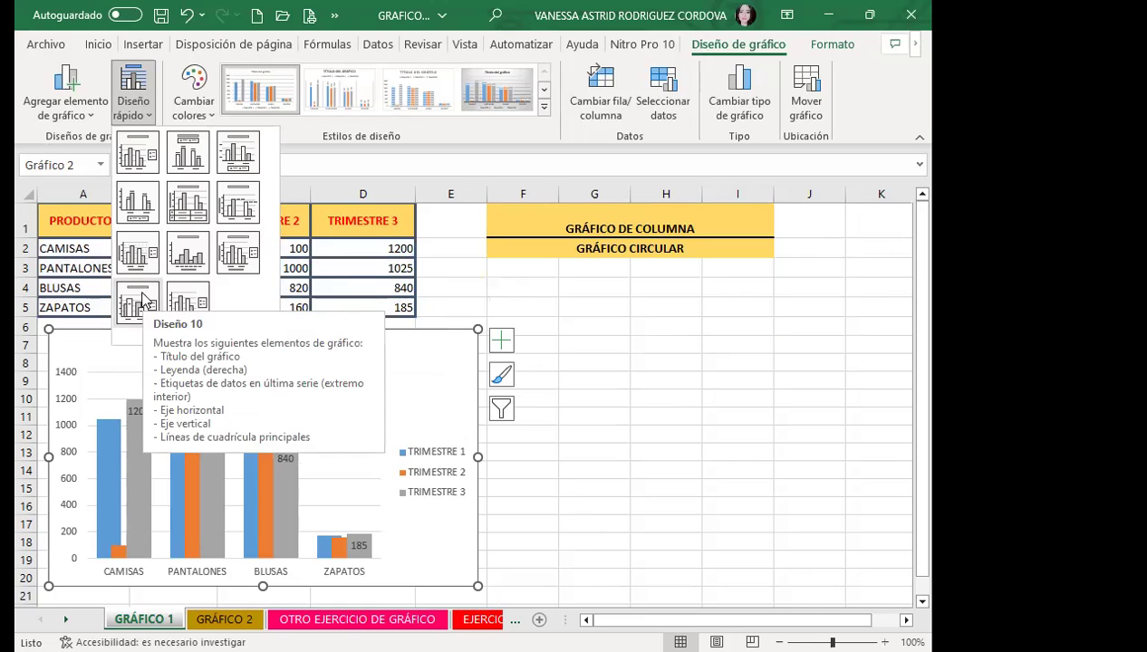
click(234, 251)
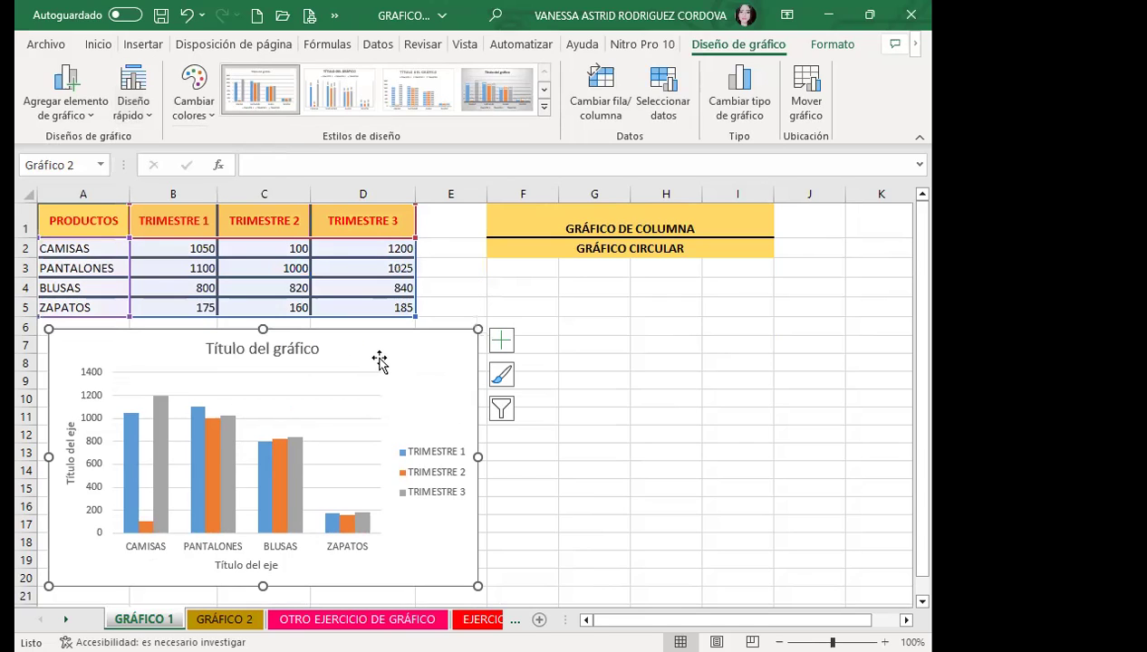
Delete both the vertical and horizontal axis titles from the column chart
drag(379, 360, 435, 356)
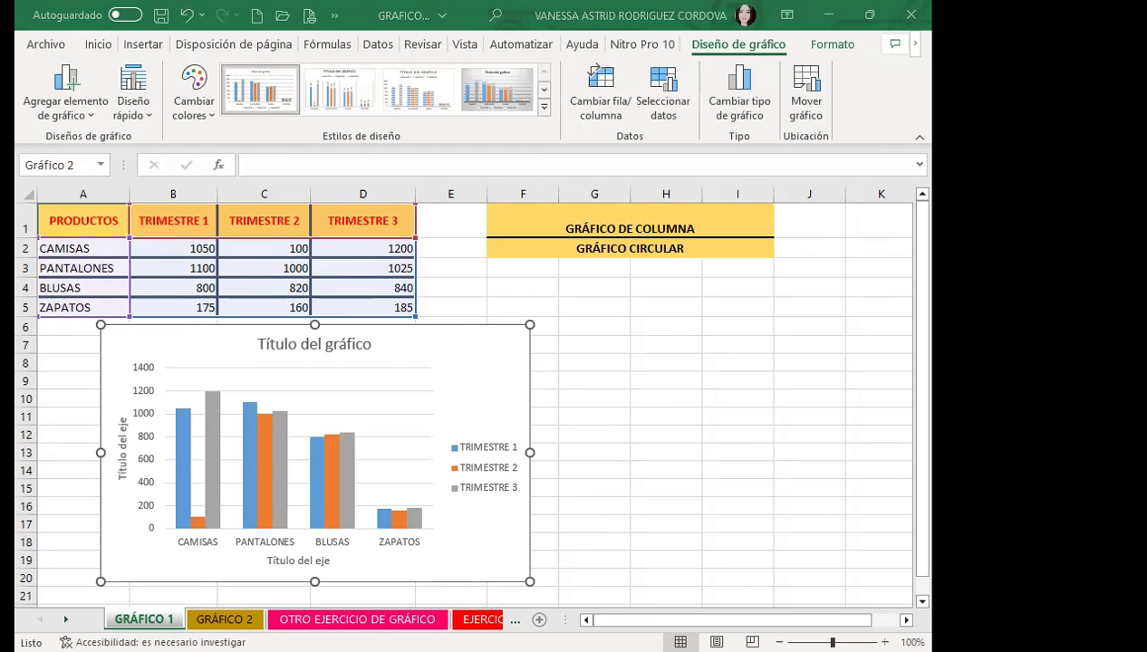
mouse_move(72, 426)
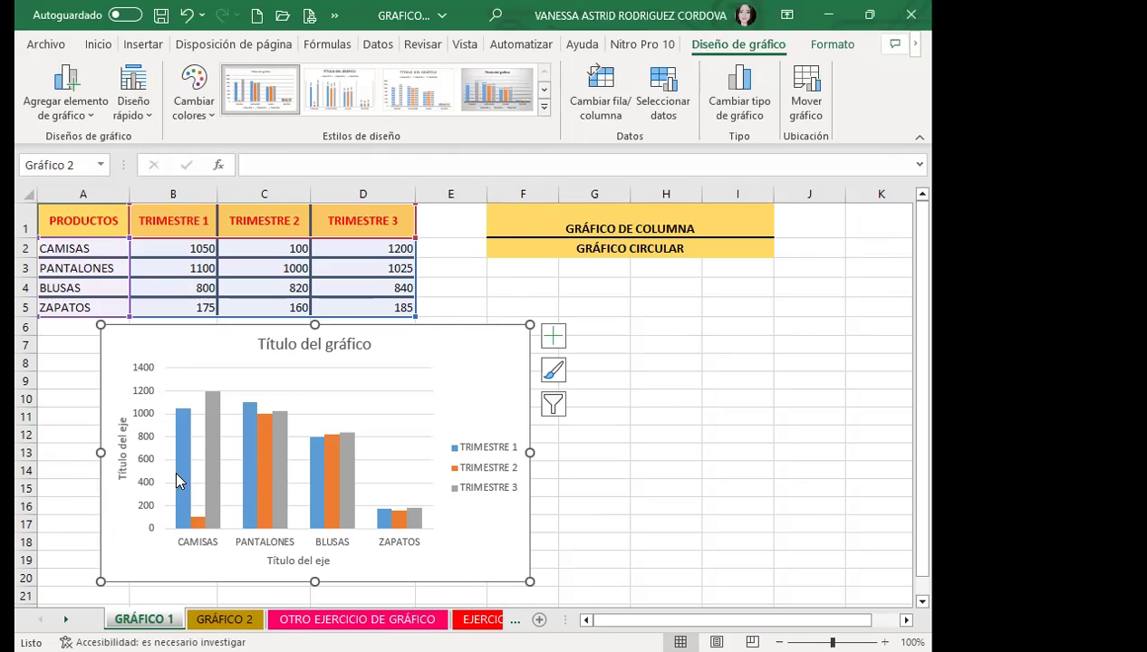
drag(432, 351, 402, 351)
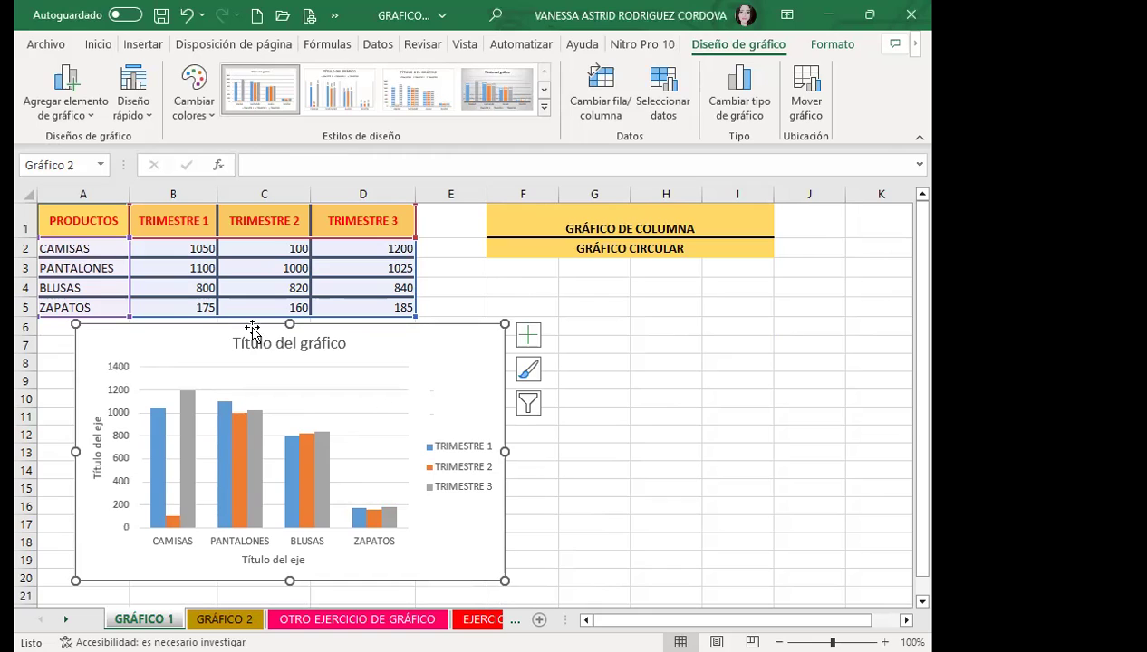
click(95, 443)
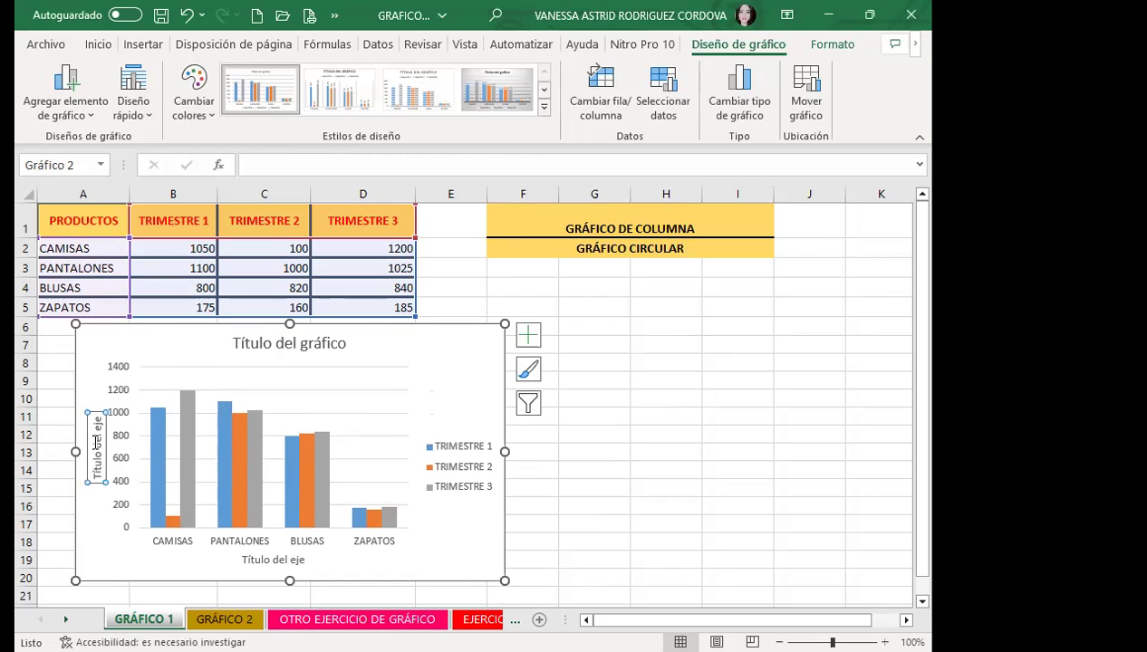
key(Delete)
click(244, 560)
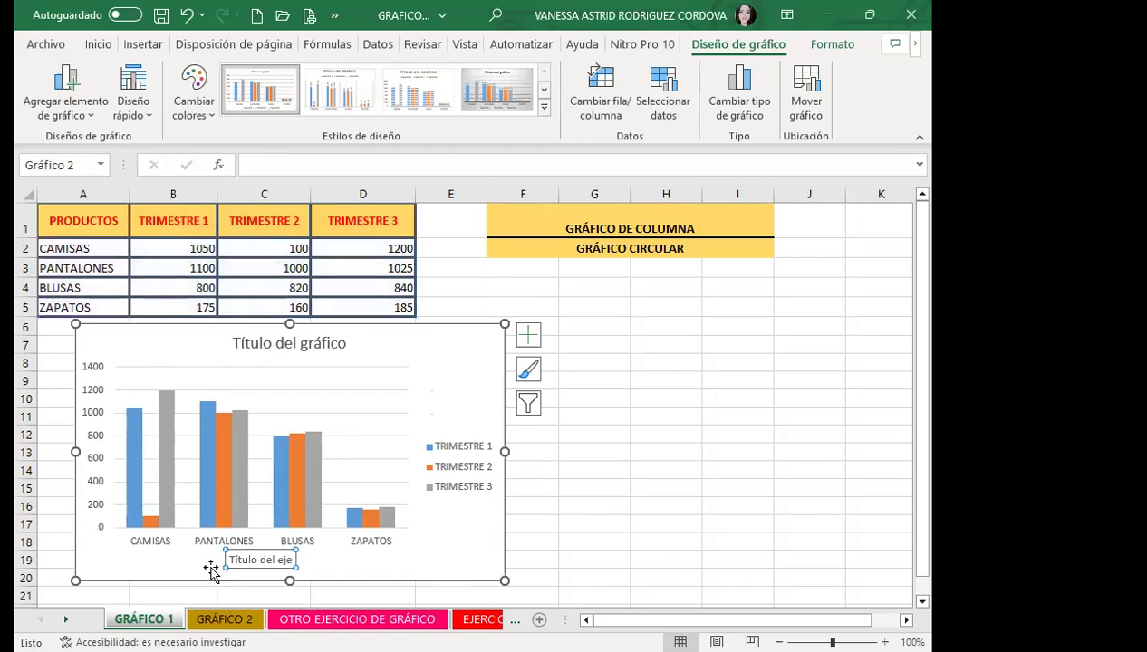
key(Delete)
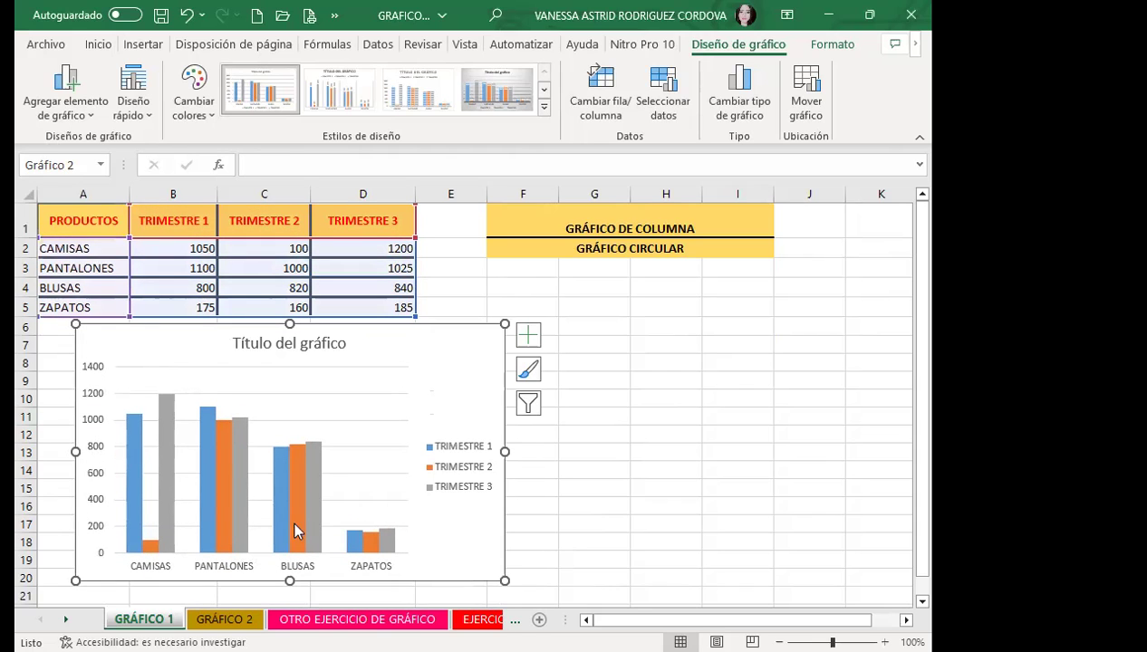
Resize and place the chart flush with column A, spanning rows 6–20 below the table
scroll(249, 467, down, 2)
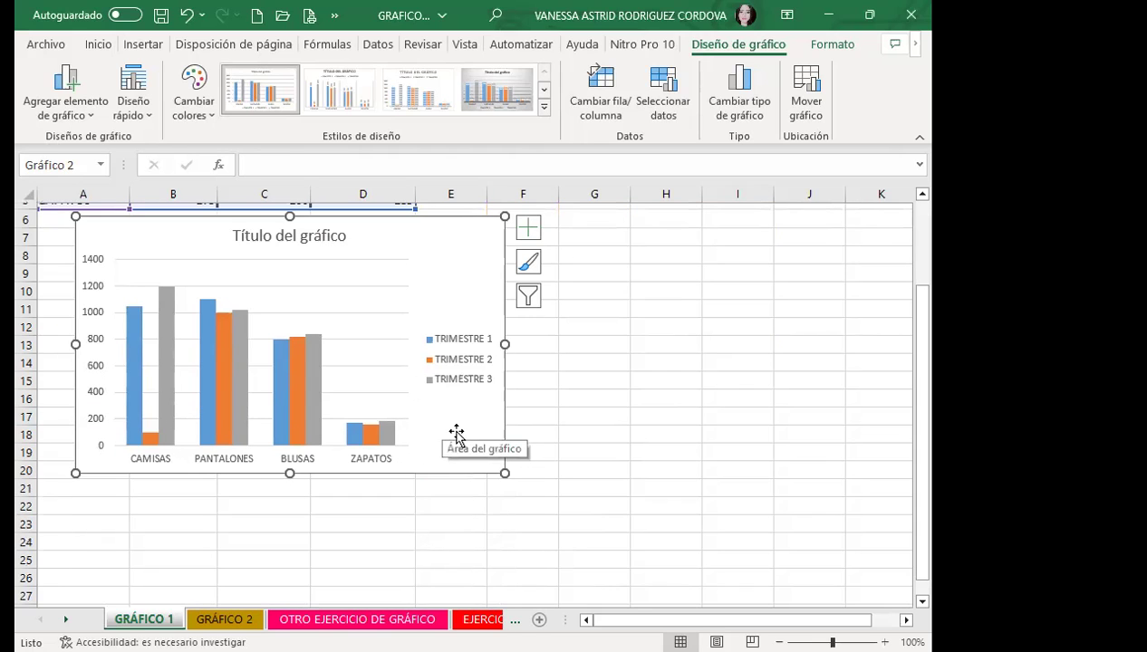
drag(504, 473, 572, 581)
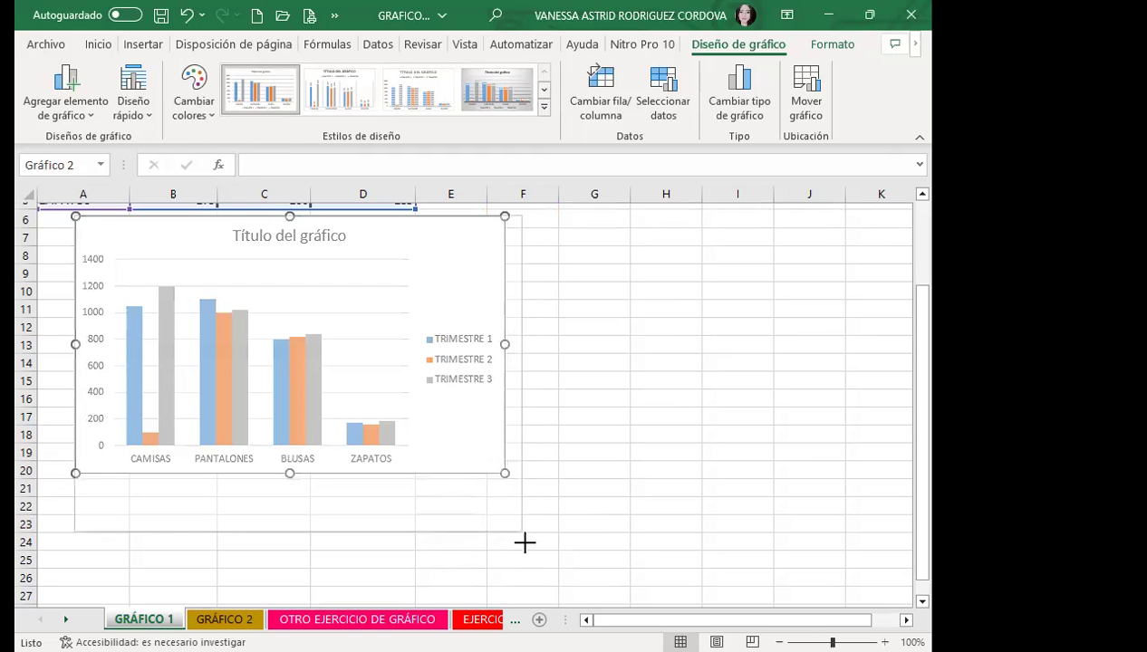
mouse_move(568, 277)
mouse_down()
mouse_move(755, 322)
mouse_move(476, 307)
mouse_up()
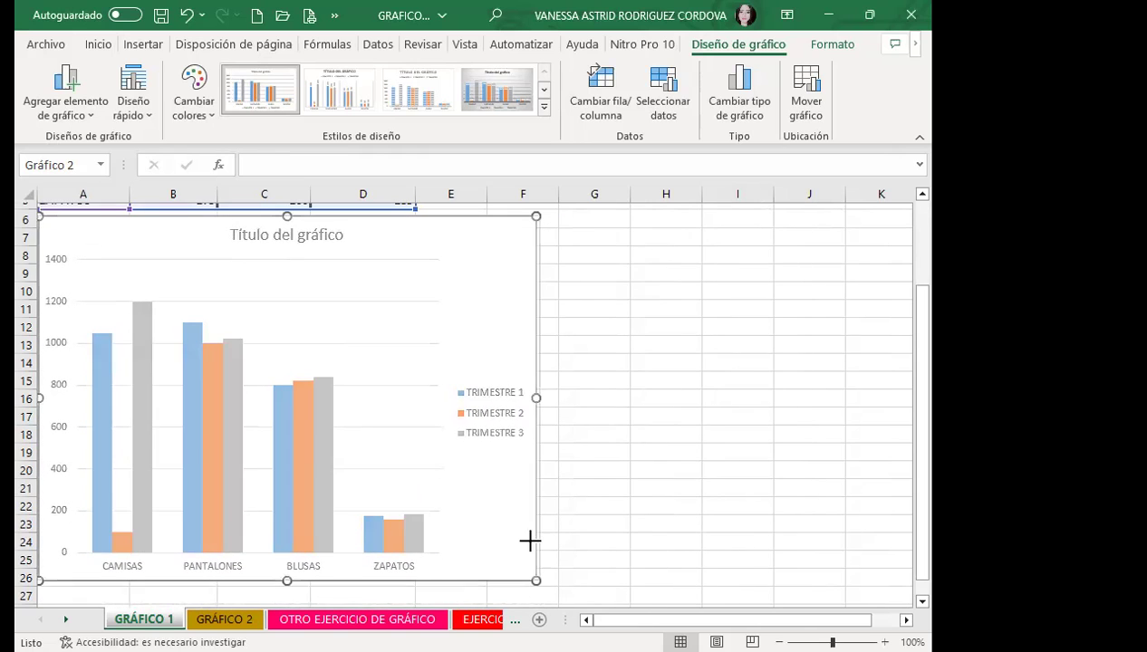
drag(533, 577, 489, 467)
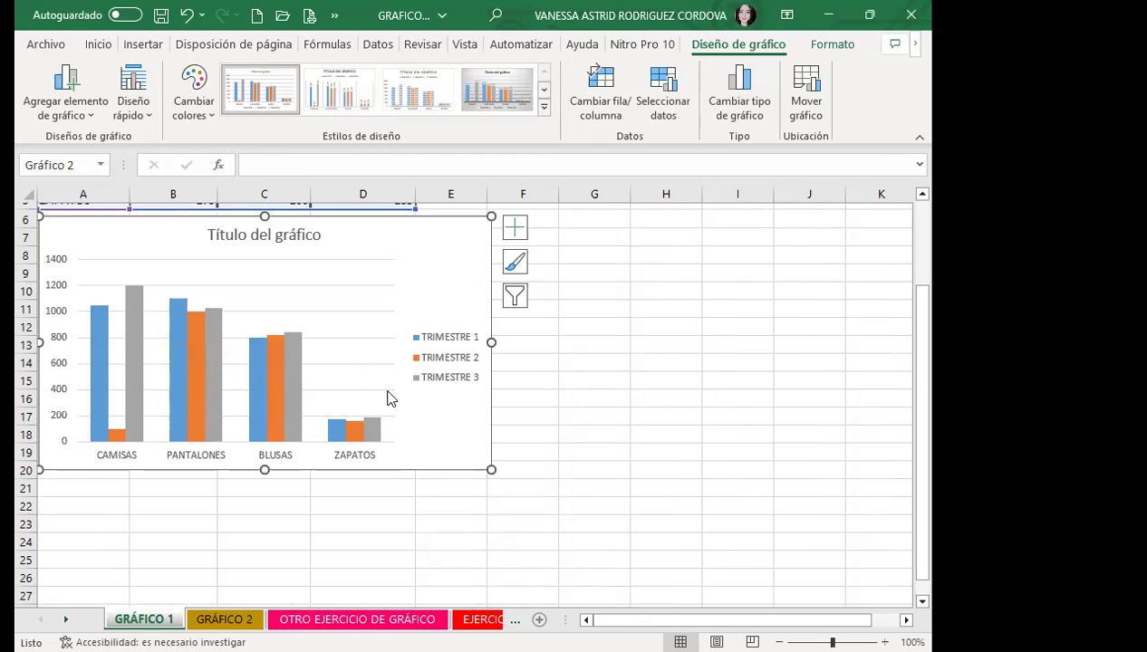
Replace the default 'Título del gráfico' with 'GRÁFICO DE COLUMNA'
scroll(448, 460, up, 2)
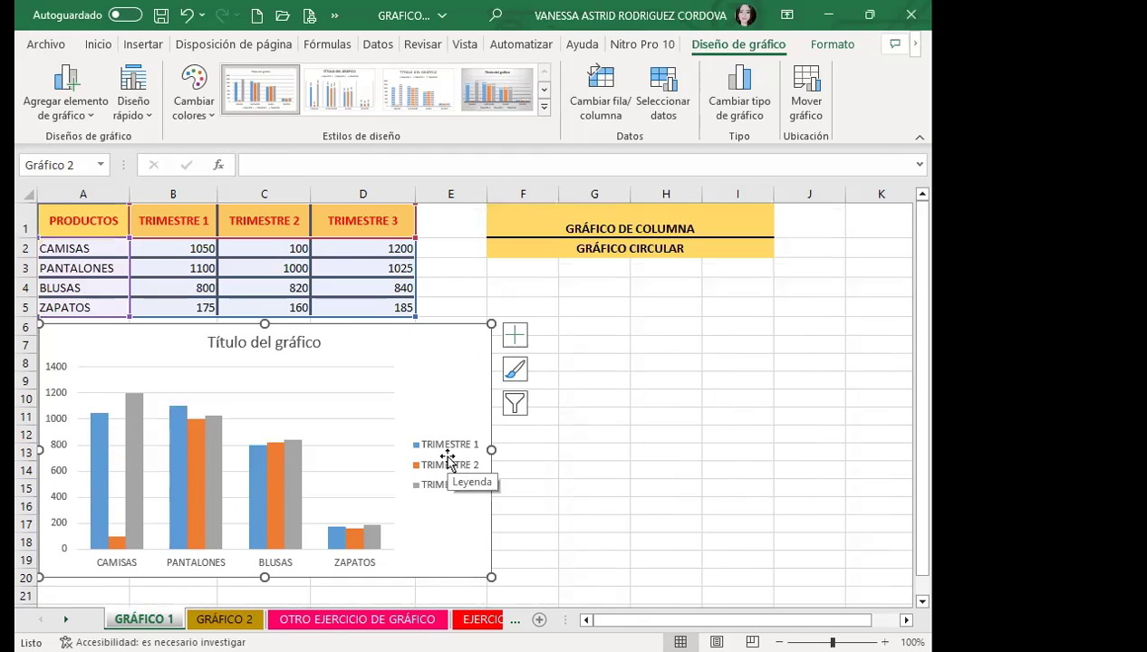
click(234, 343)
double_click(234, 343)
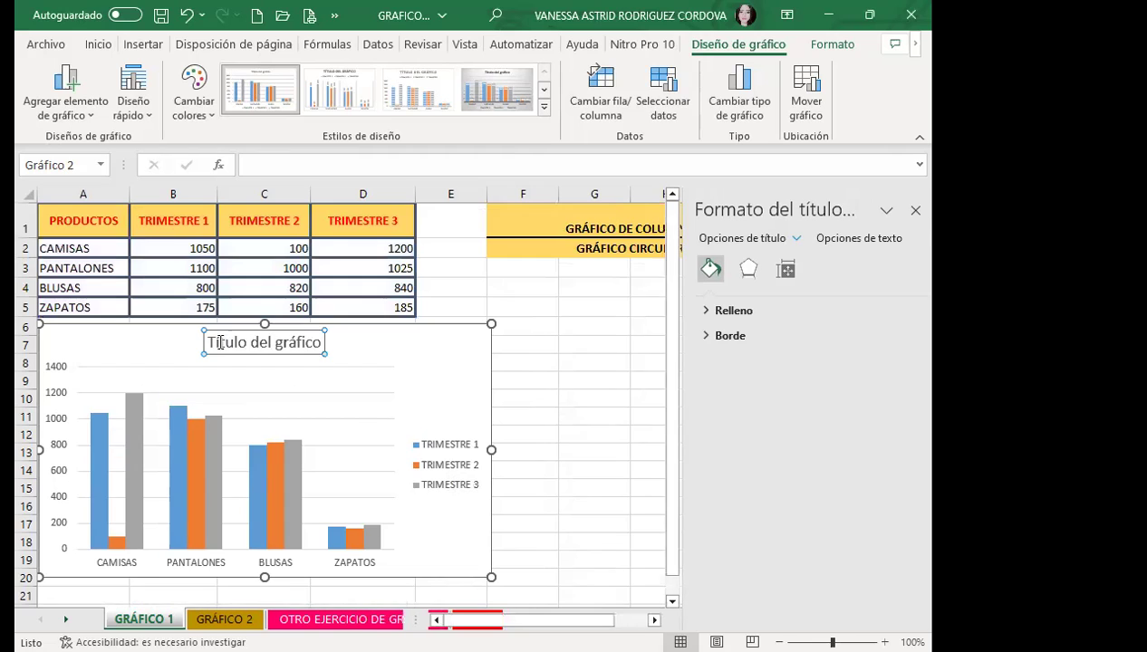
drag(210, 342, 312, 354)
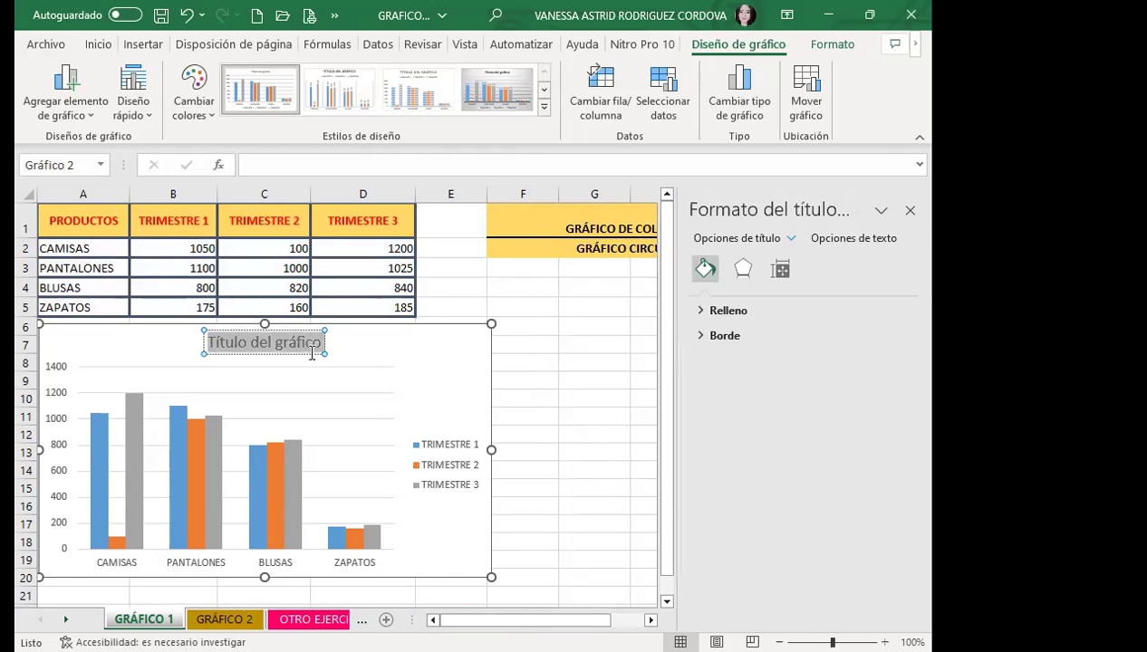
text(GRÁFI)
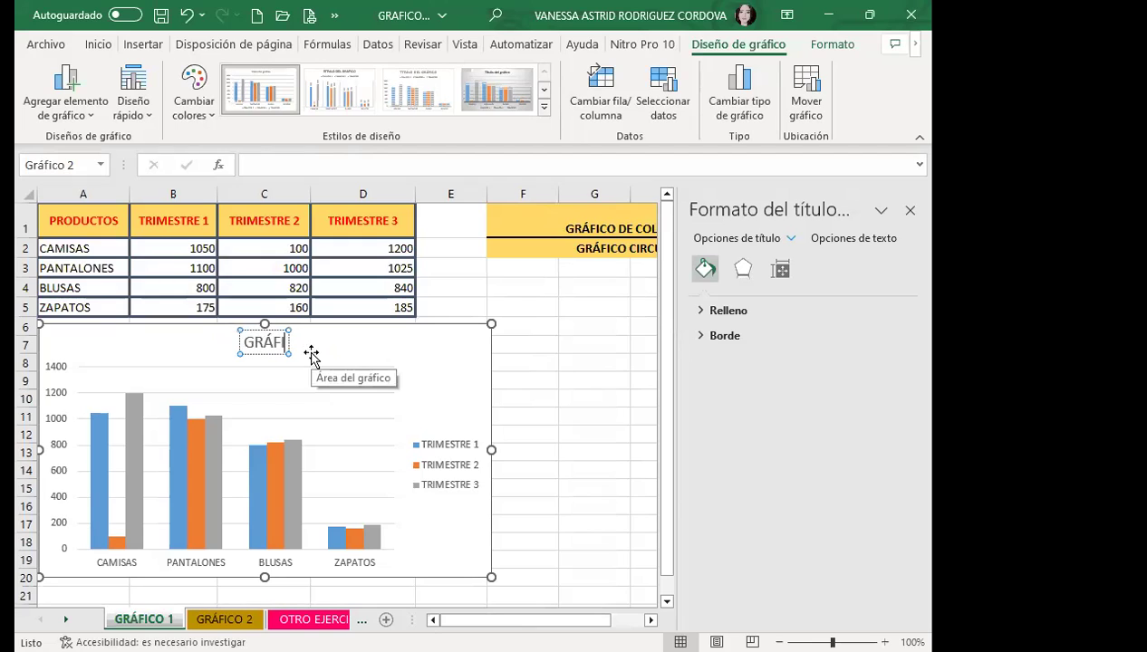
text(CO DE CO)
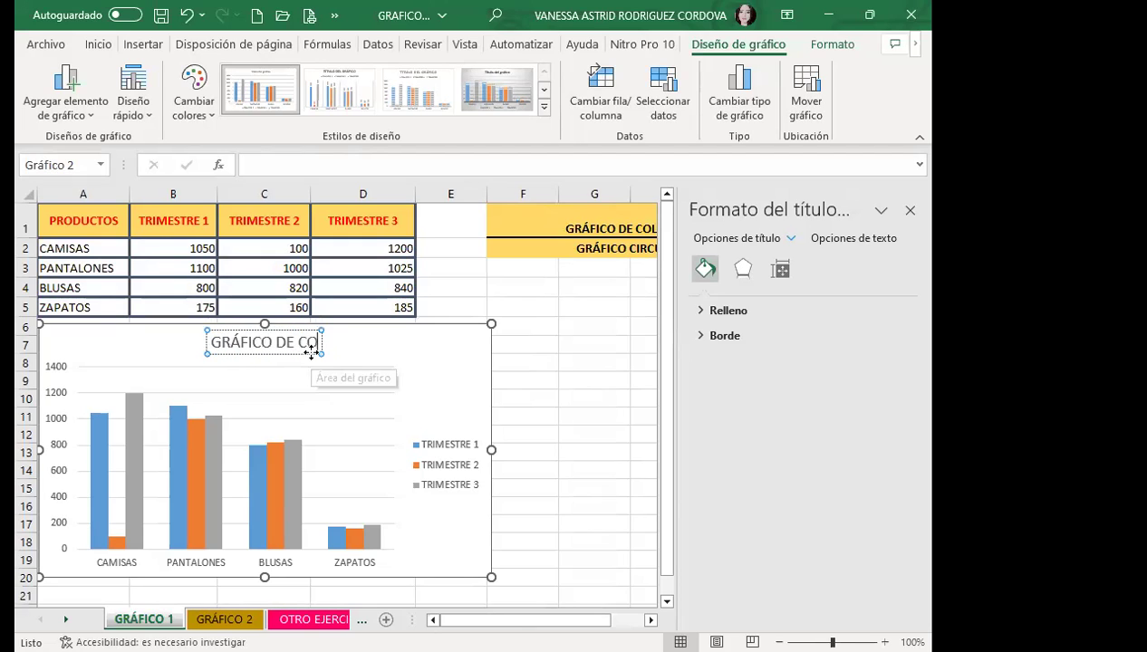
text(LUMNA)
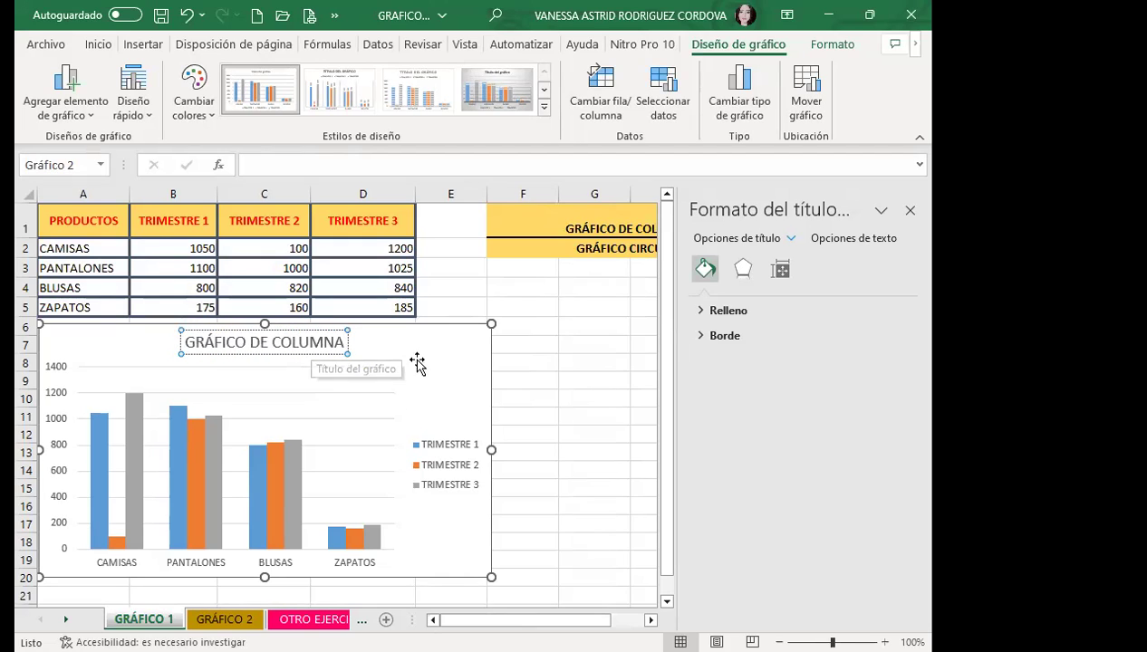
click(422, 349)
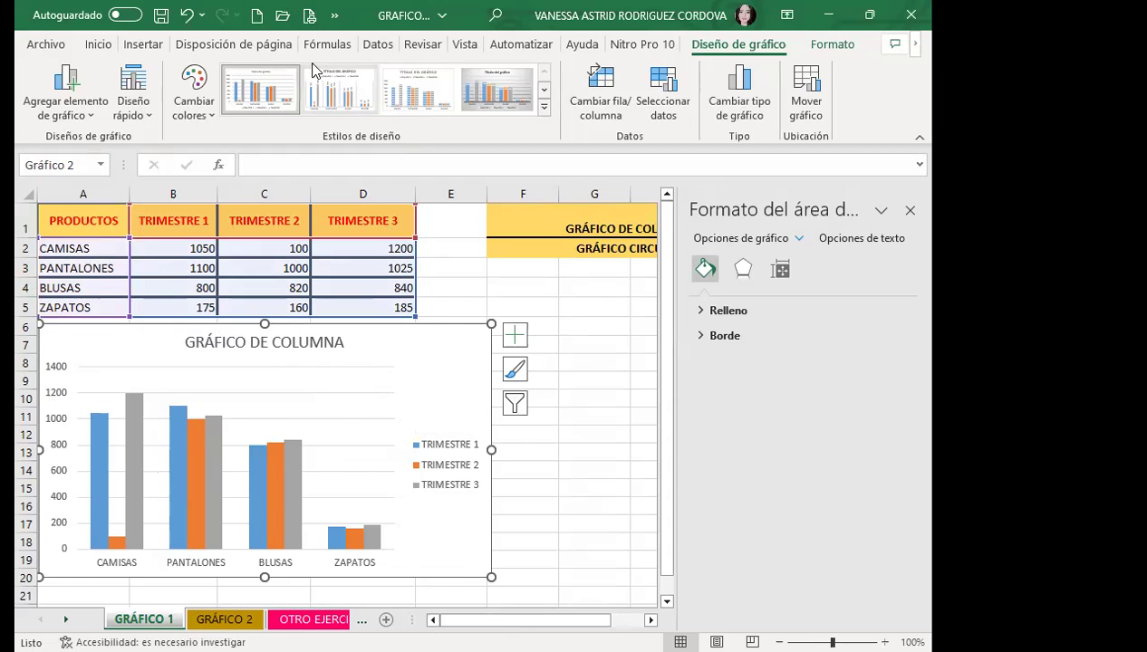
Apply the orange, yellow and green Multicolor palette to the chart series
click(200, 118)
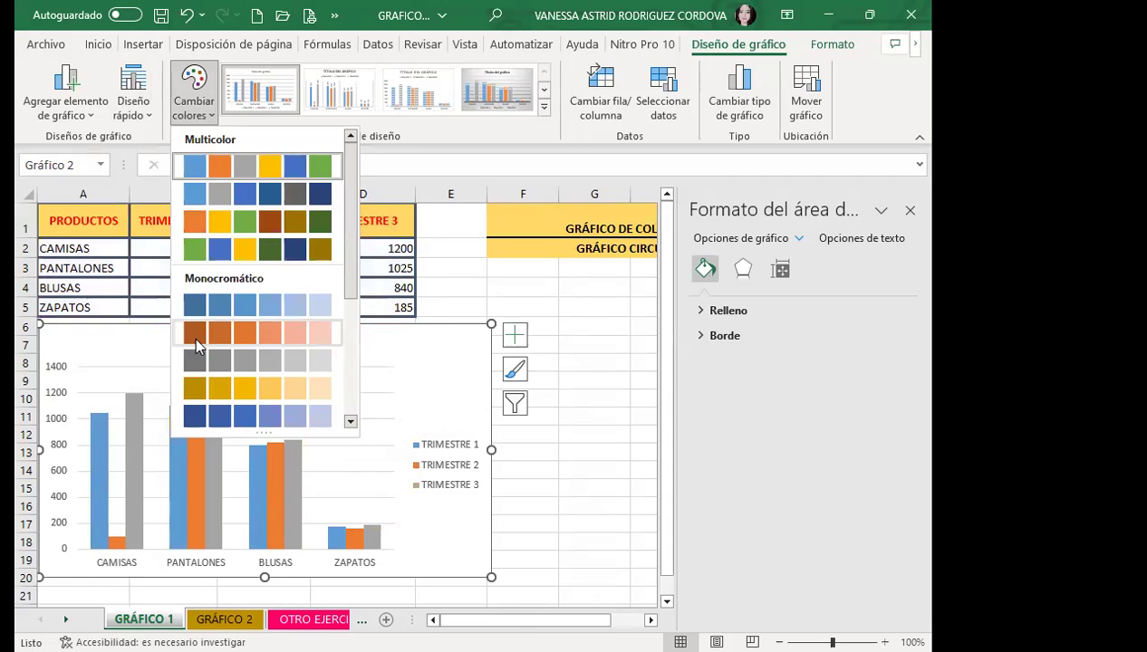
click(197, 218)
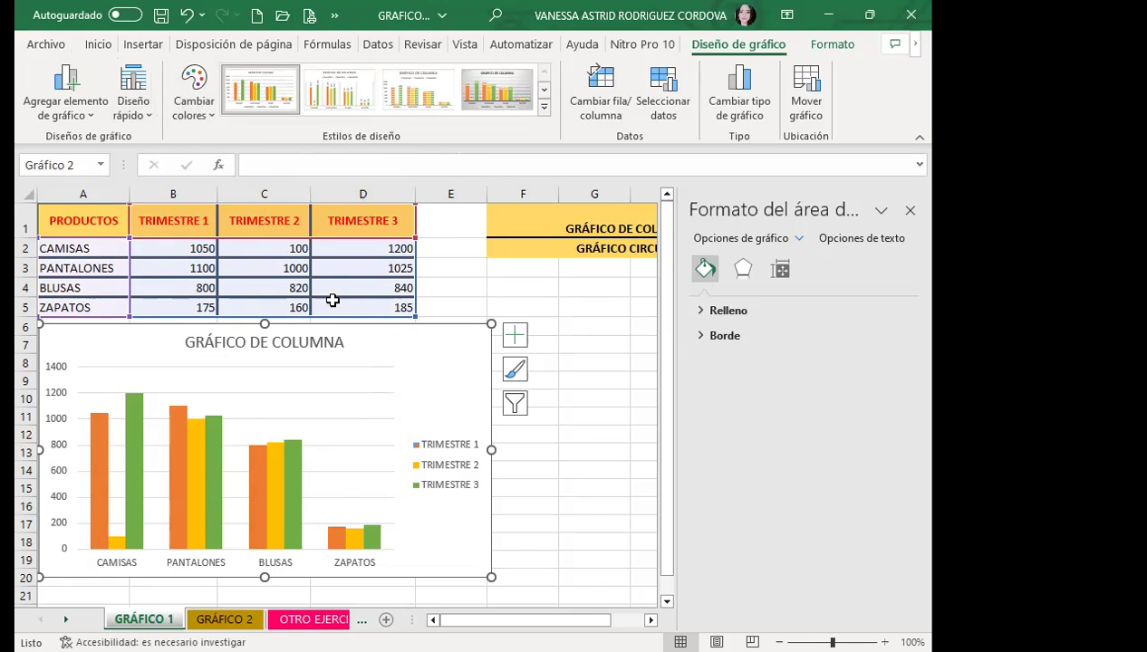
Browse chart styles without applying one, then open formatting for the TRIMESTRE 1 series
click(544, 108)
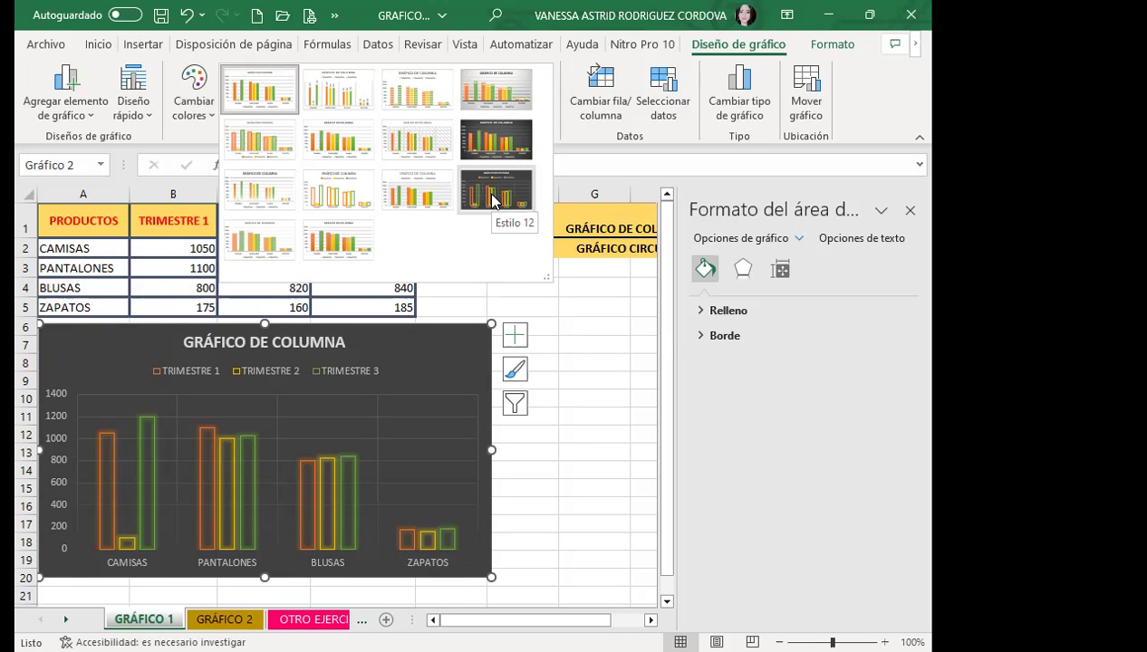
click(435, 391)
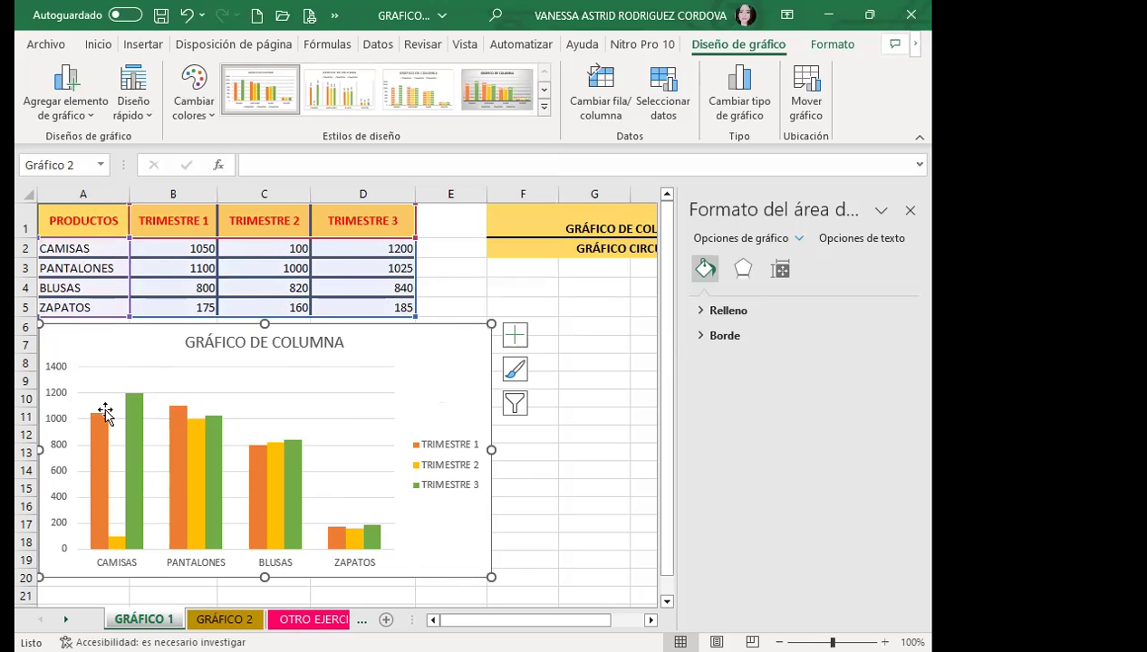
click(100, 451)
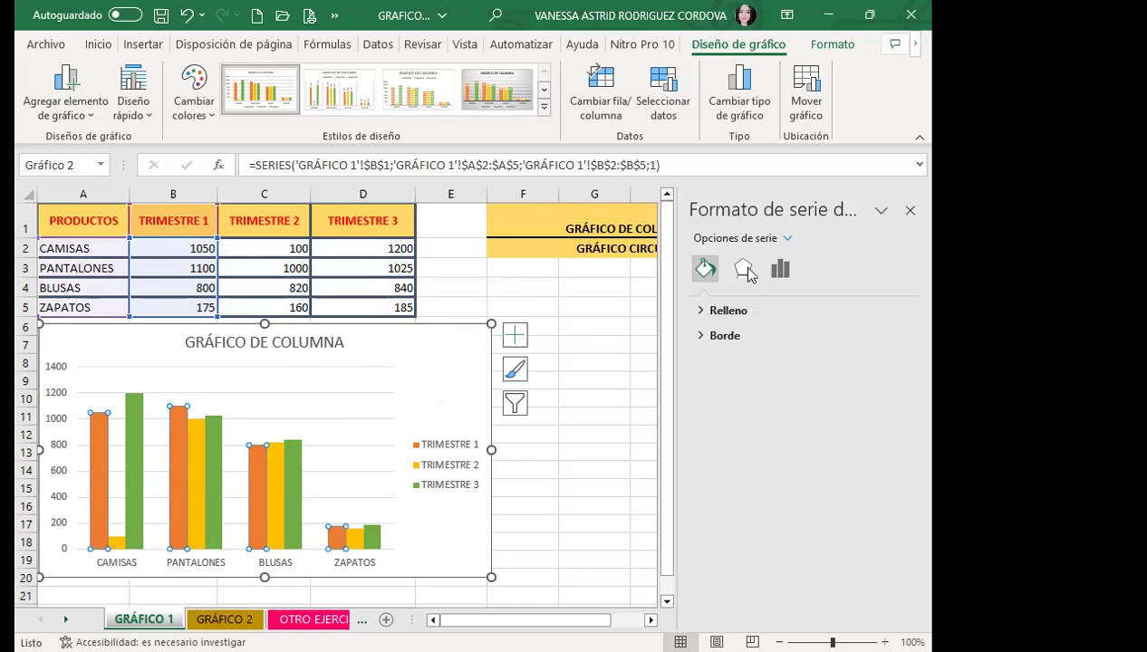
Close the Formato de serie de datos pane and bring up the Formato shape-style tools
click(911, 211)
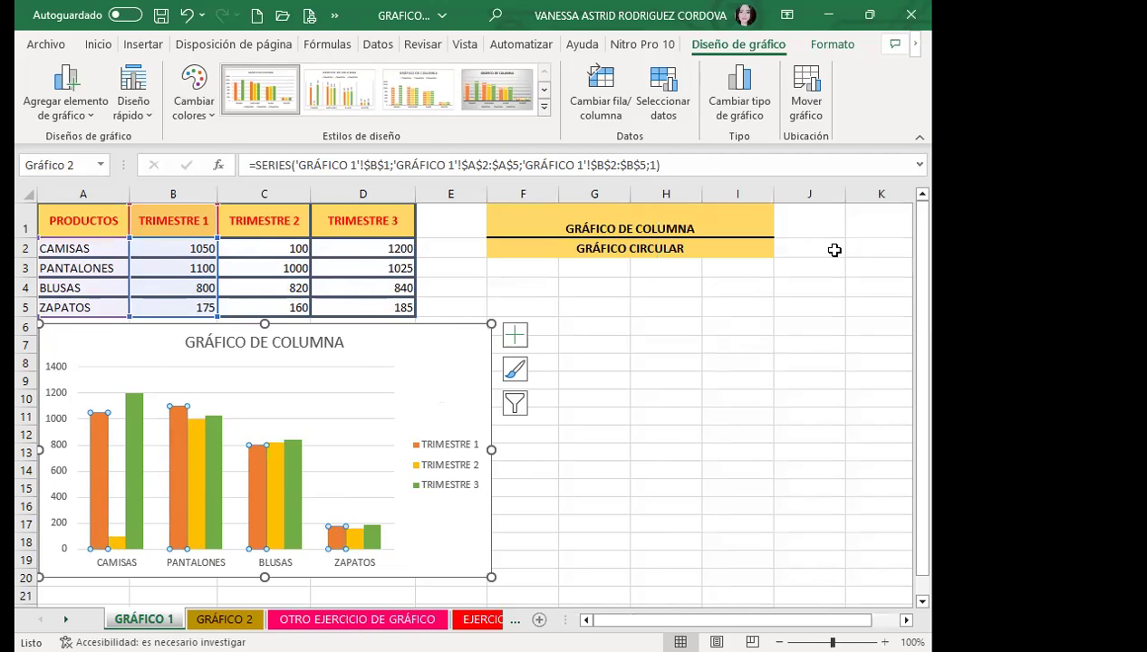
click(833, 43)
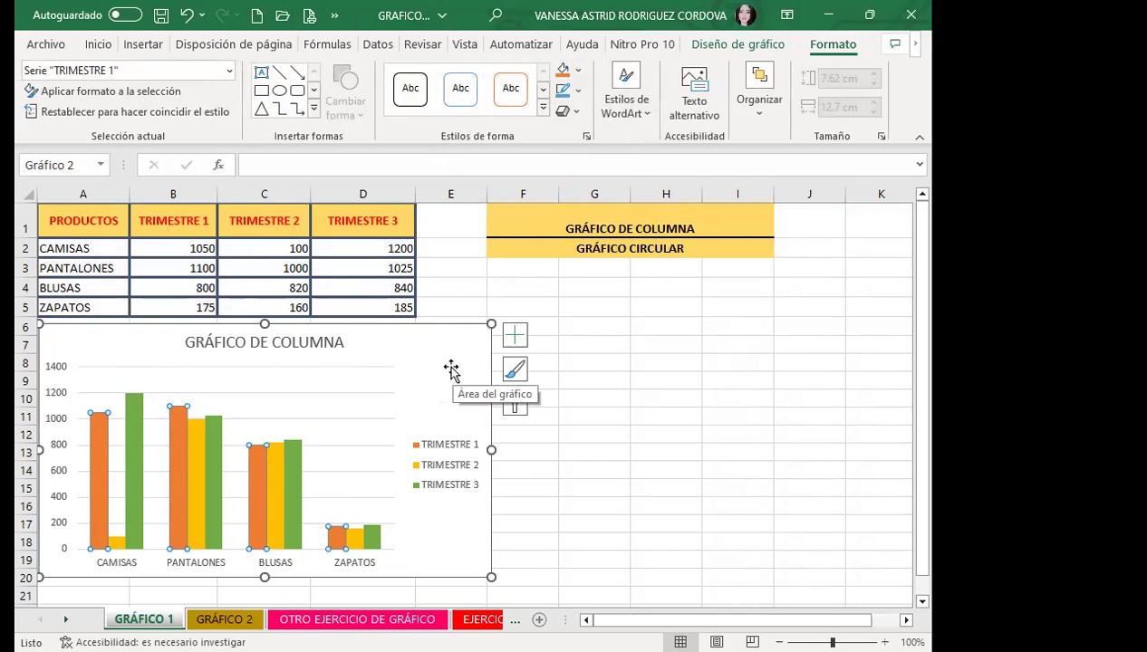
double_click(404, 340)
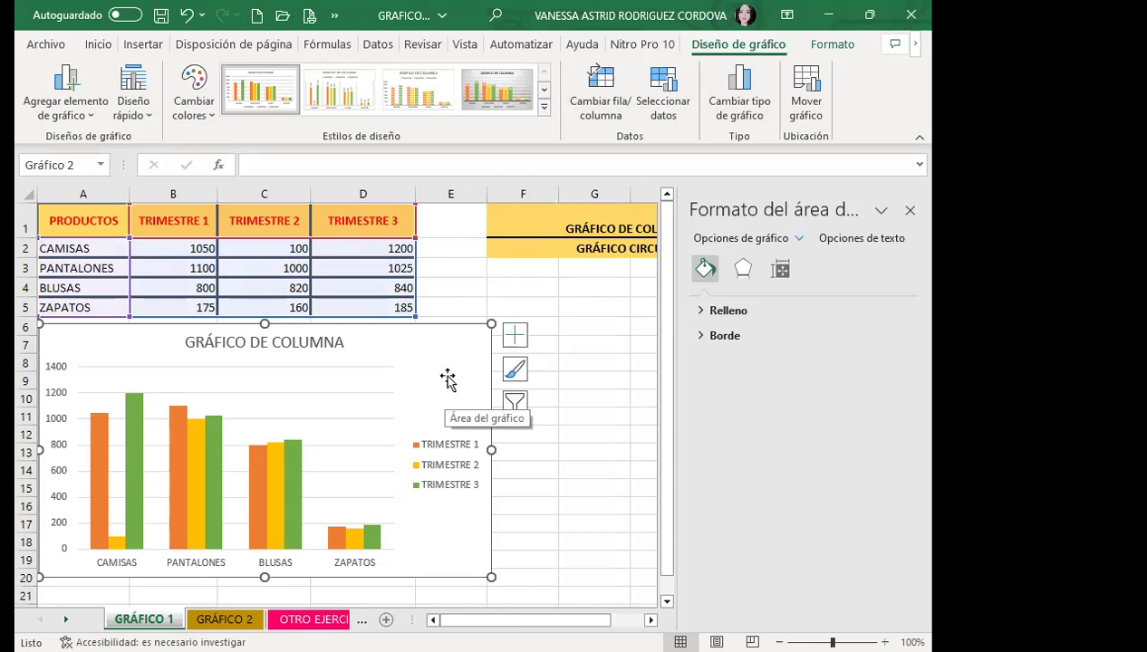
click(706, 310)
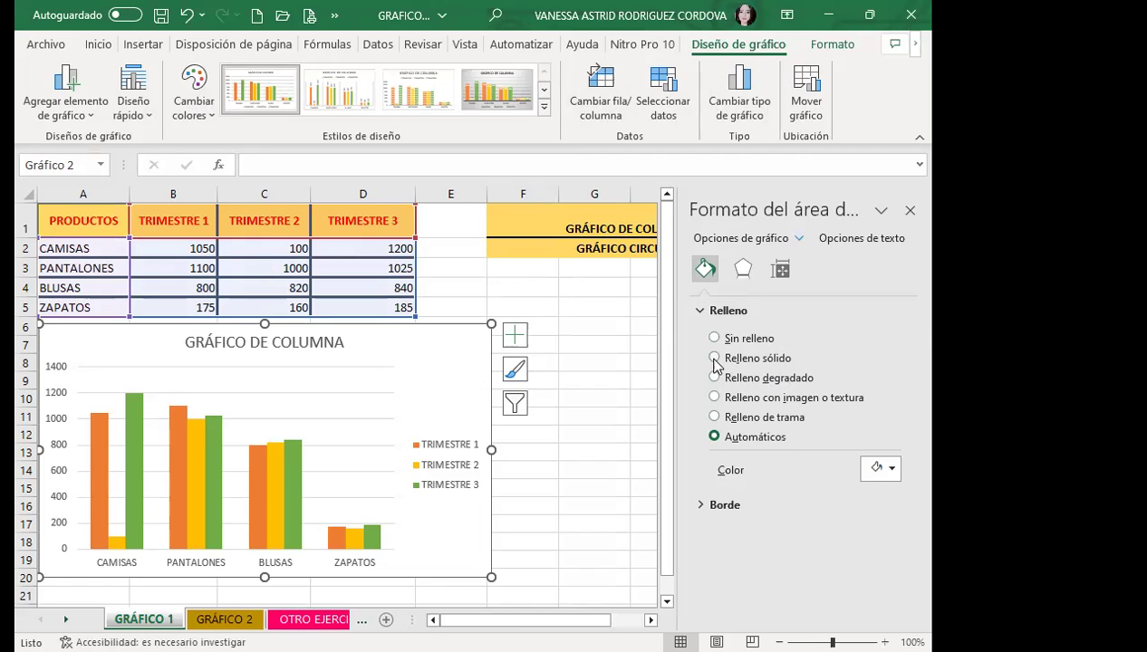
click(714, 378)
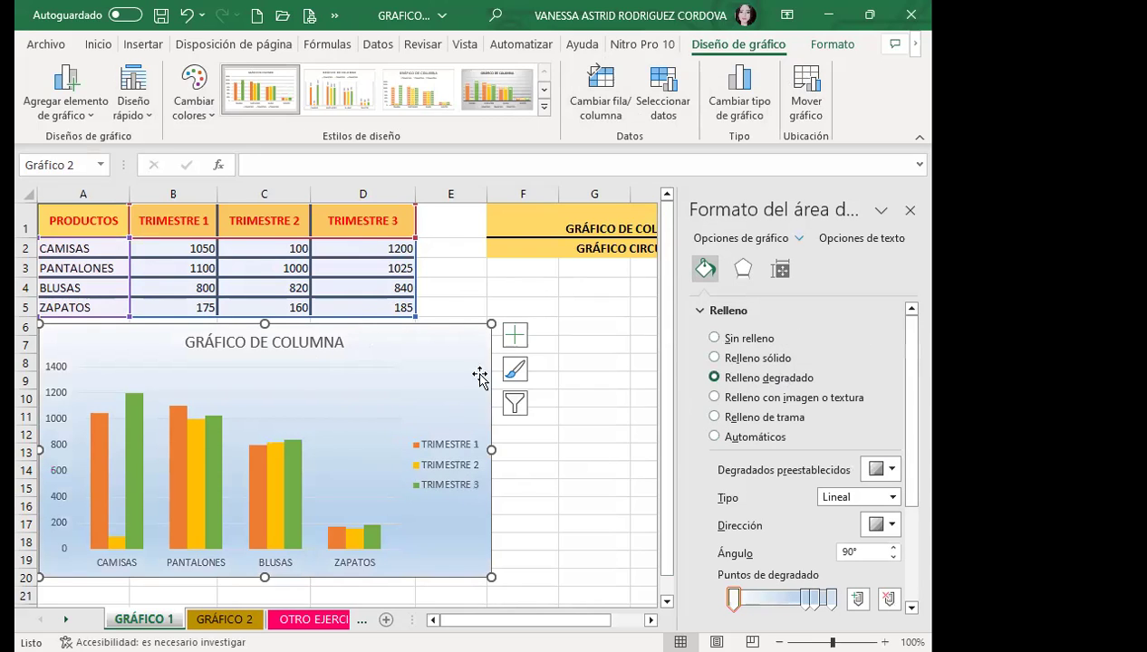
click(910, 209)
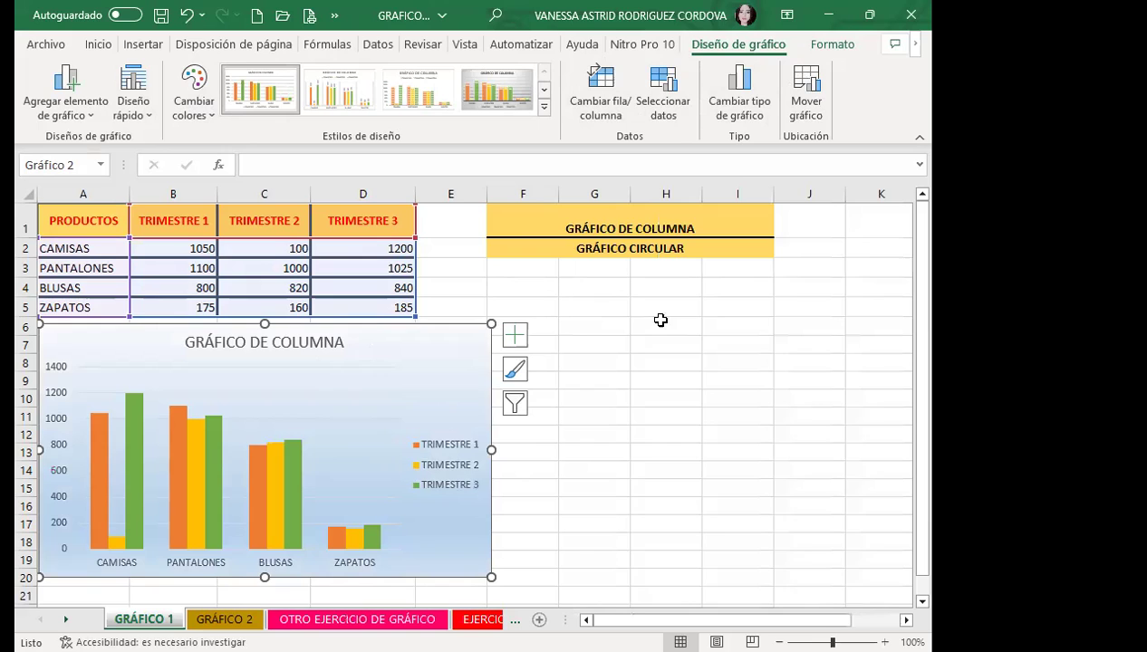
key(ctrl+z)
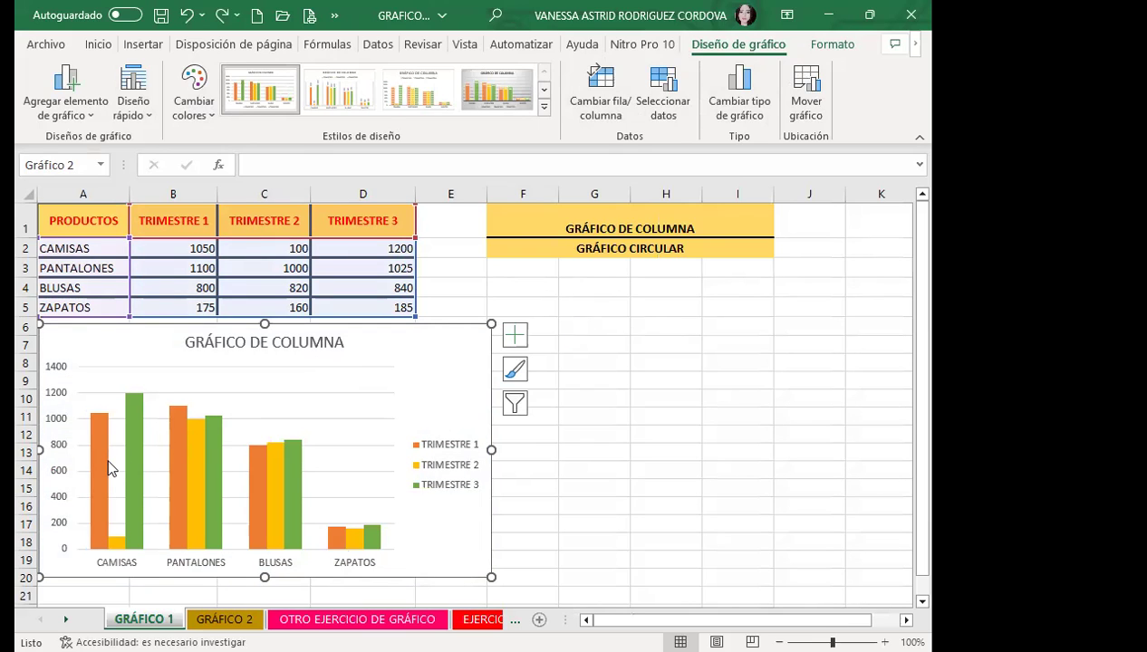
click(107, 455)
double_click(92, 458)
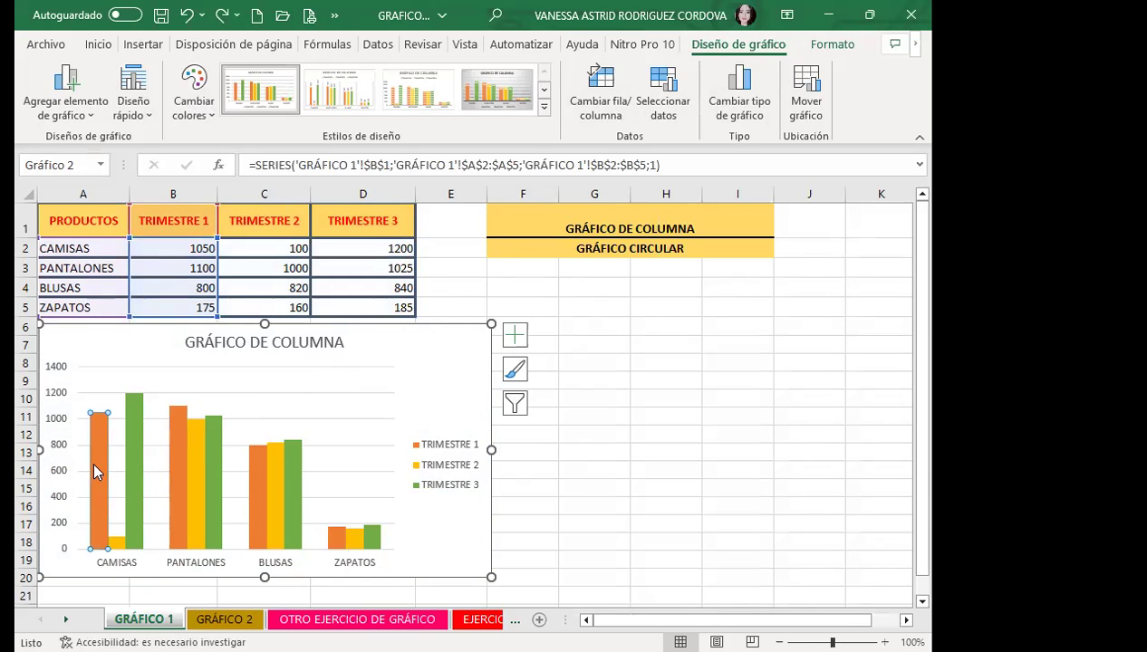
click(610, 416)
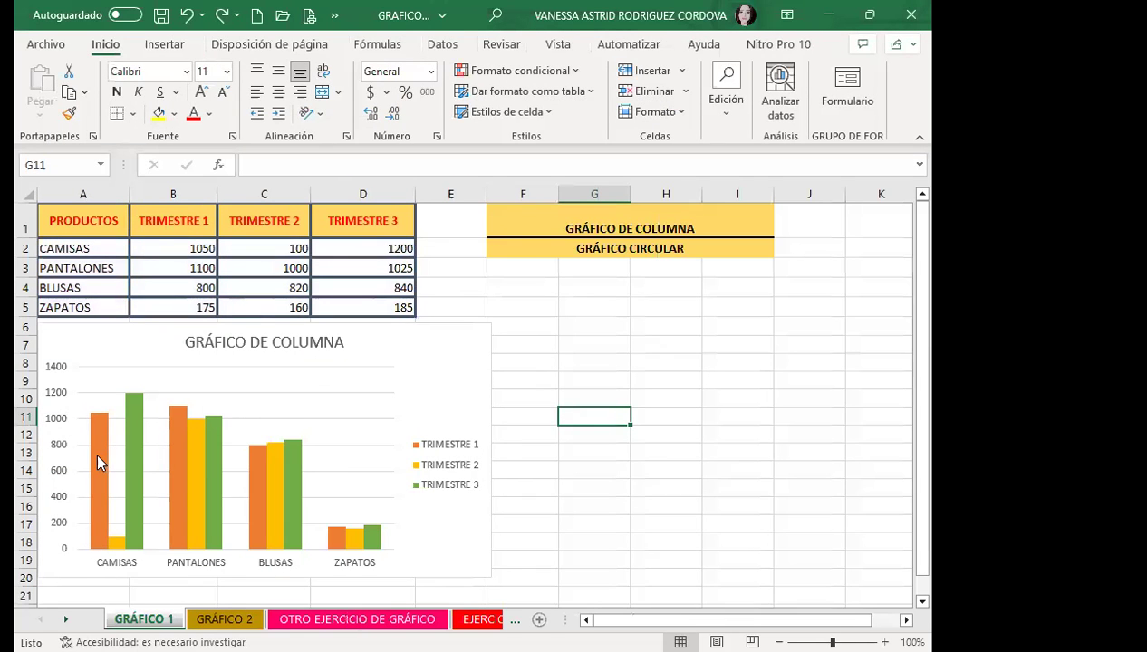
click(97, 458)
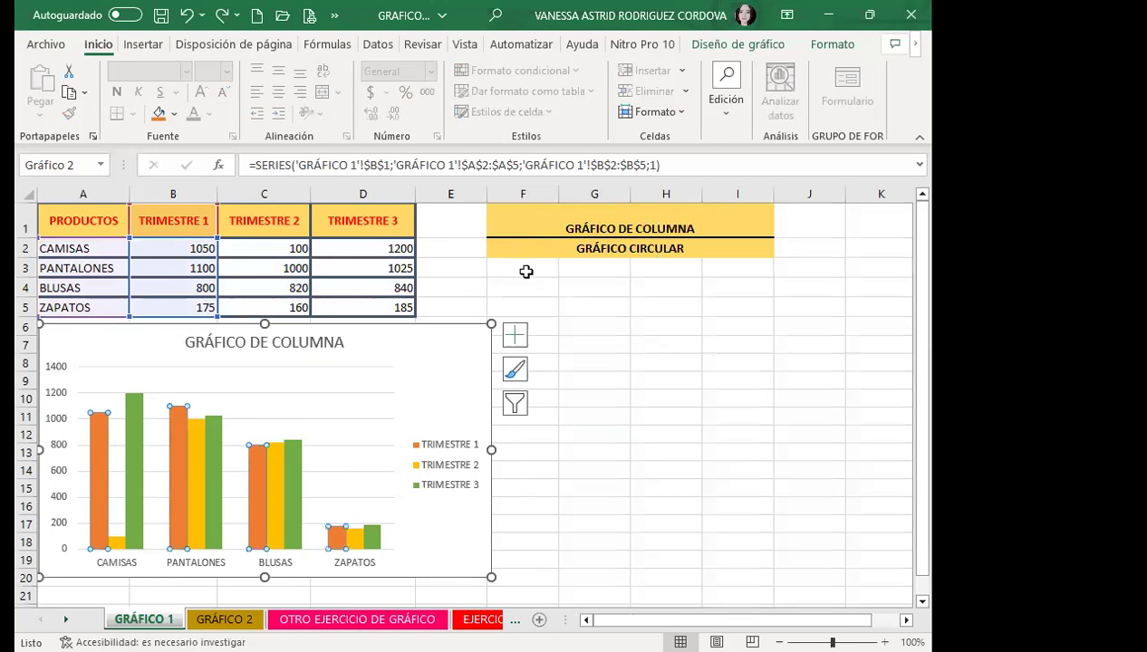
Reselect the chart and open the Relleno y línea settings for the TRIMESTRE 1 series
click(515, 373)
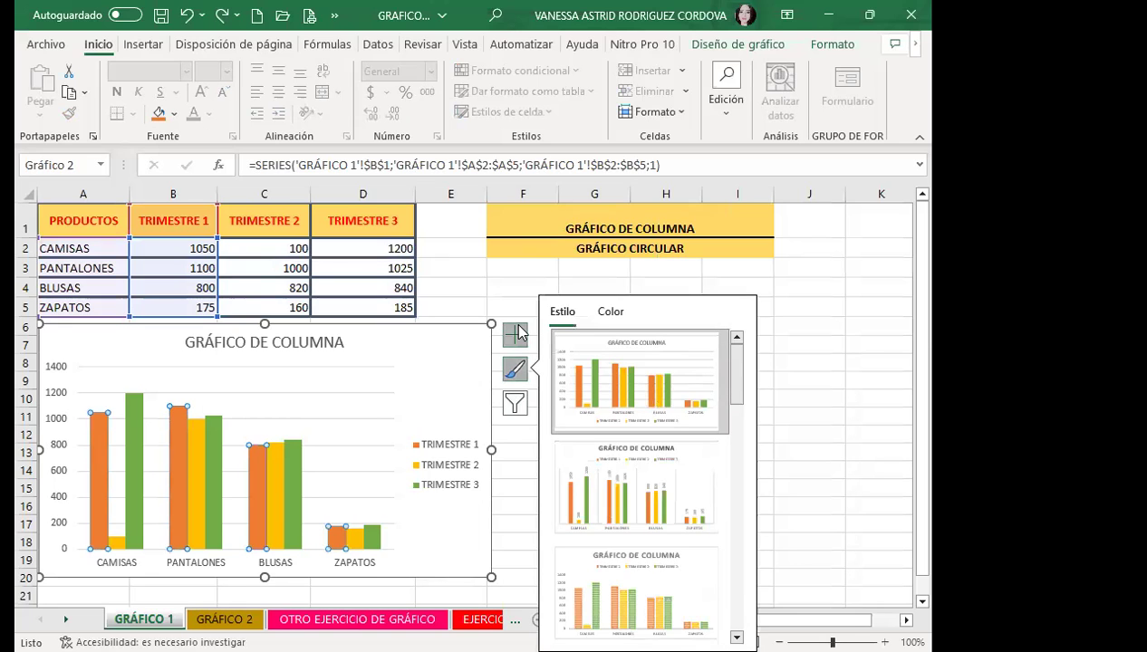
click(517, 334)
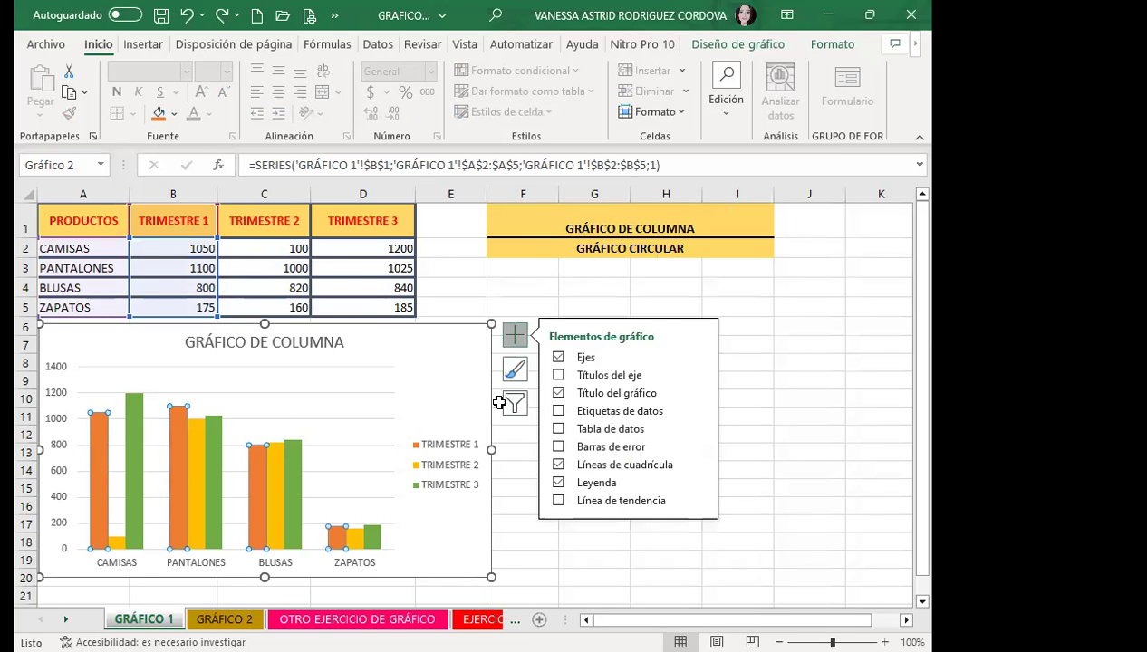
click(507, 415)
click(330, 373)
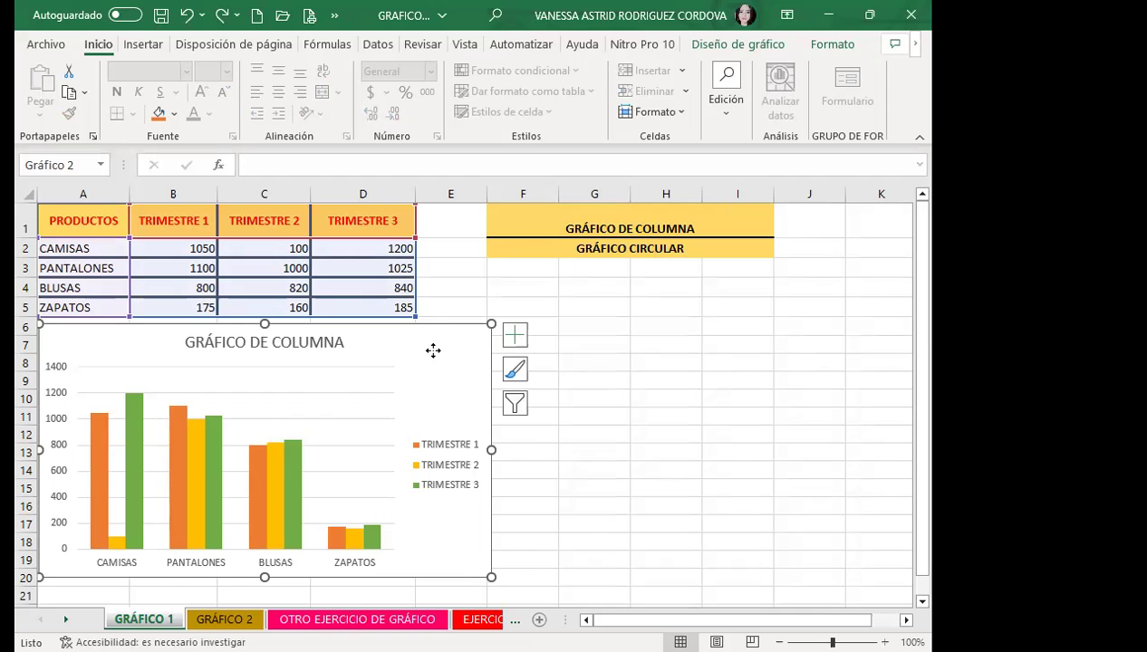
double_click(98, 444)
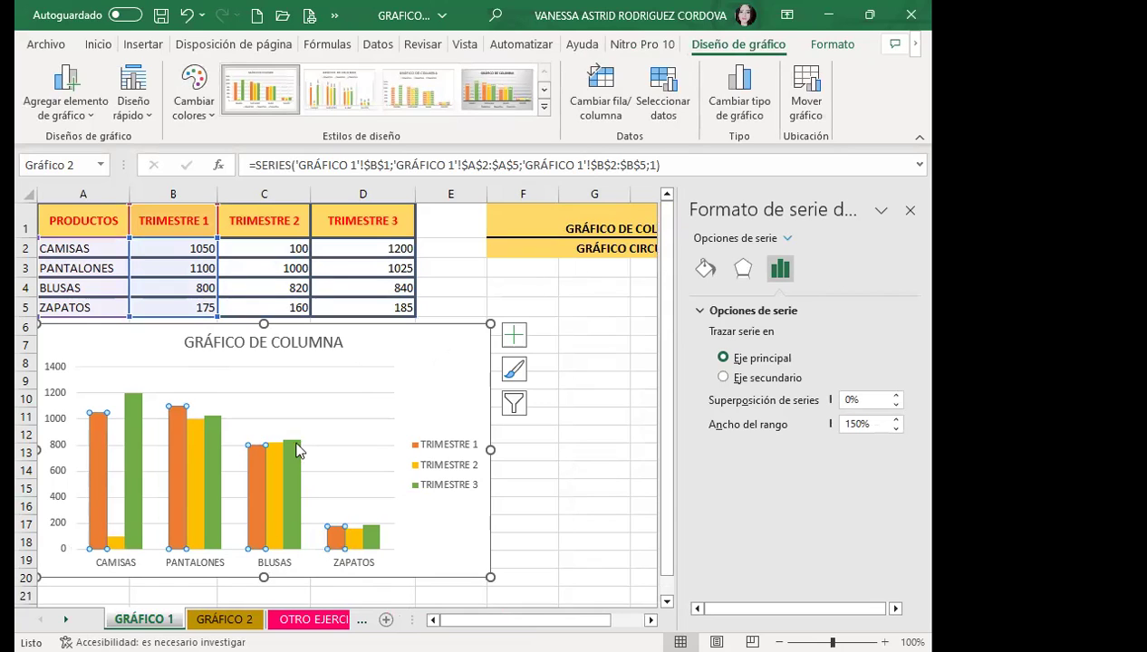
click(705, 268)
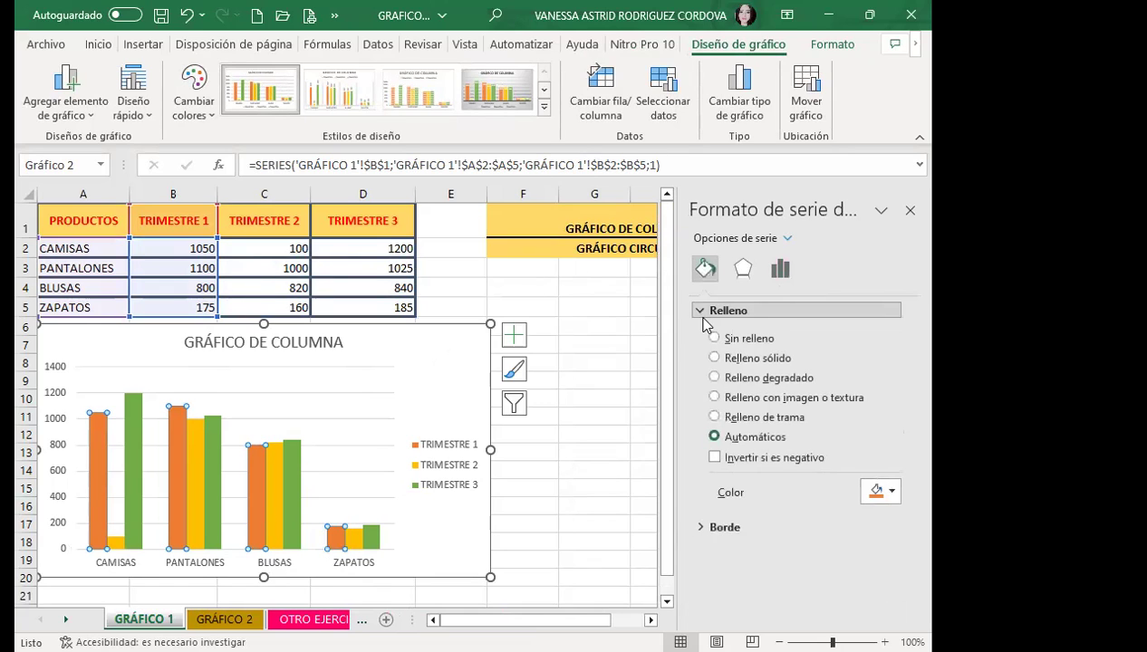
Give TRIMESTRE 1 a gradient fill and rearrange its stops, moving one to 27%
click(715, 376)
scroll(877, 508, down, 4)
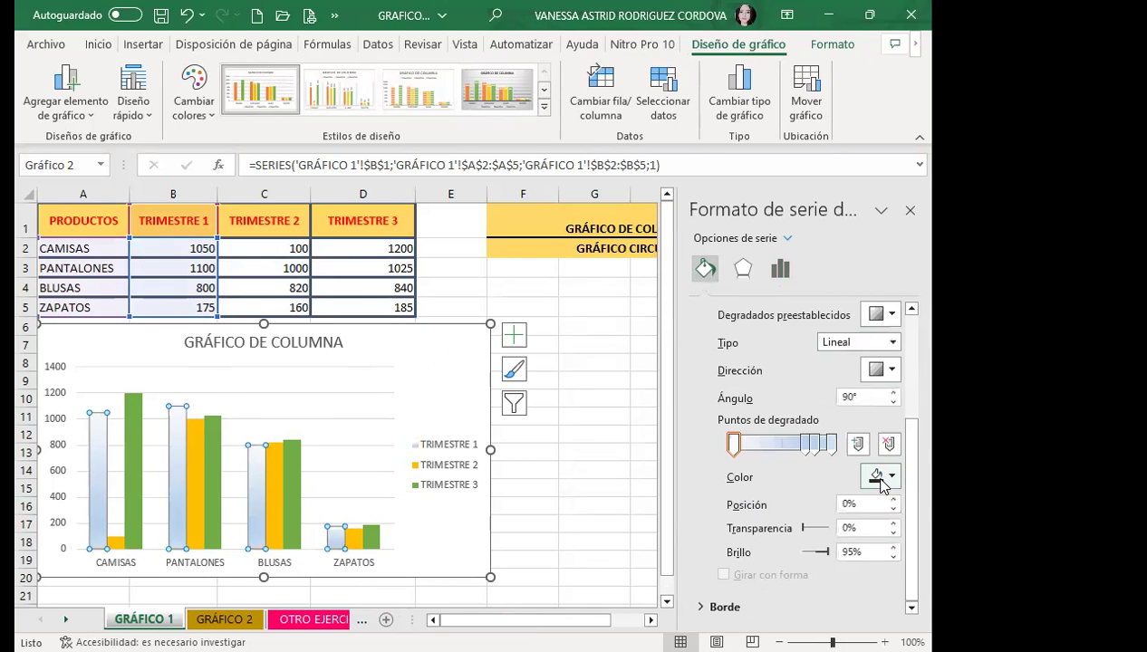
click(813, 443)
click(893, 481)
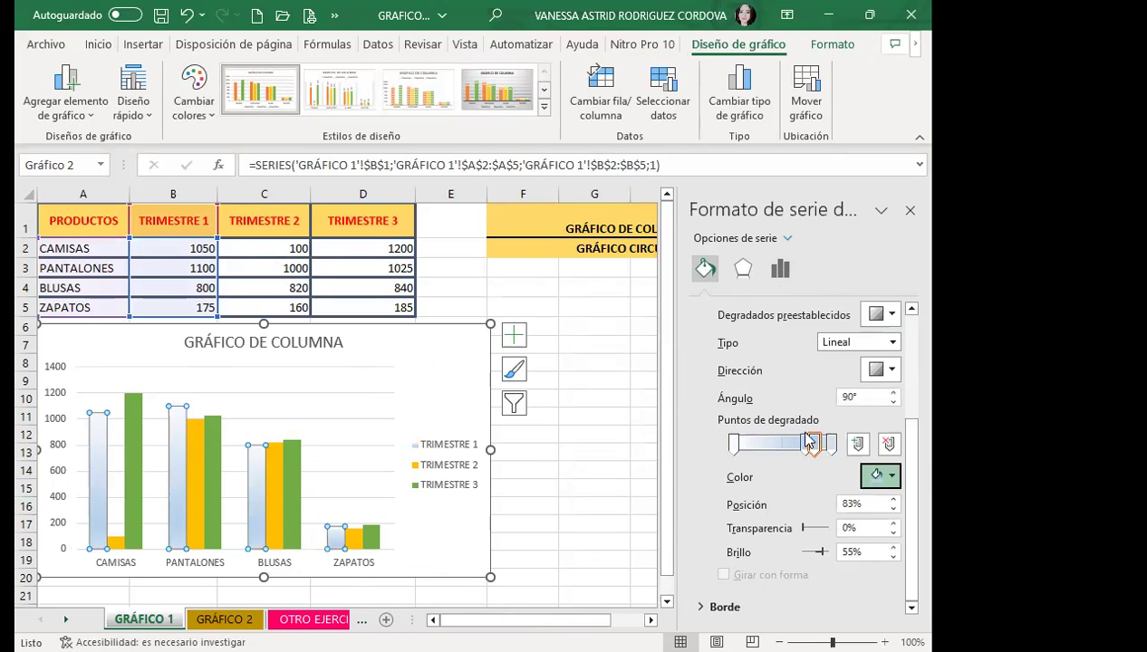
click(831, 443)
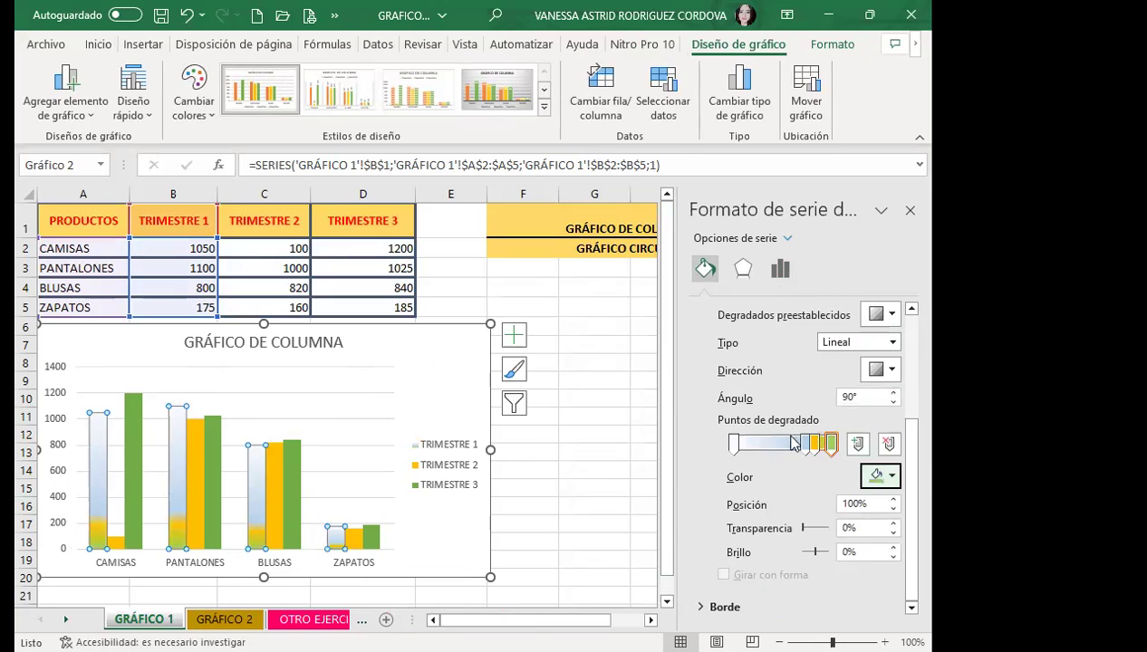
mouse_move(813, 443)
mouse_down()
mouse_move(759, 443)
mouse_move(784, 443)
mouse_up()
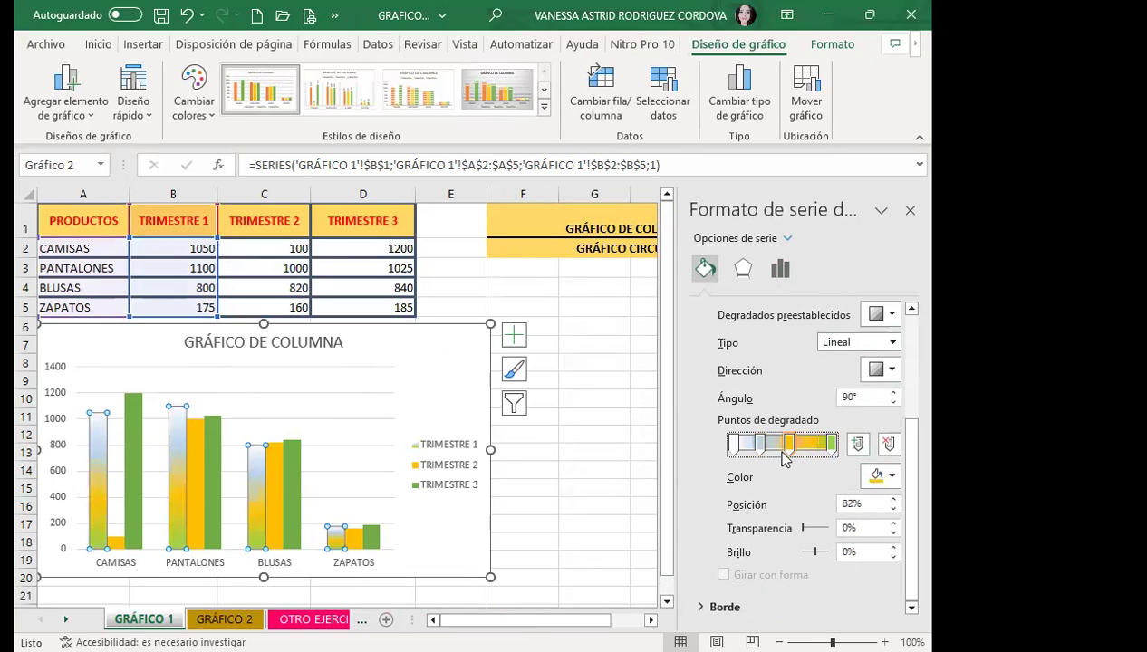
click(759, 443)
Set the 0% gradient stop of TRIMESTRE 1 to dark green
click(733, 443)
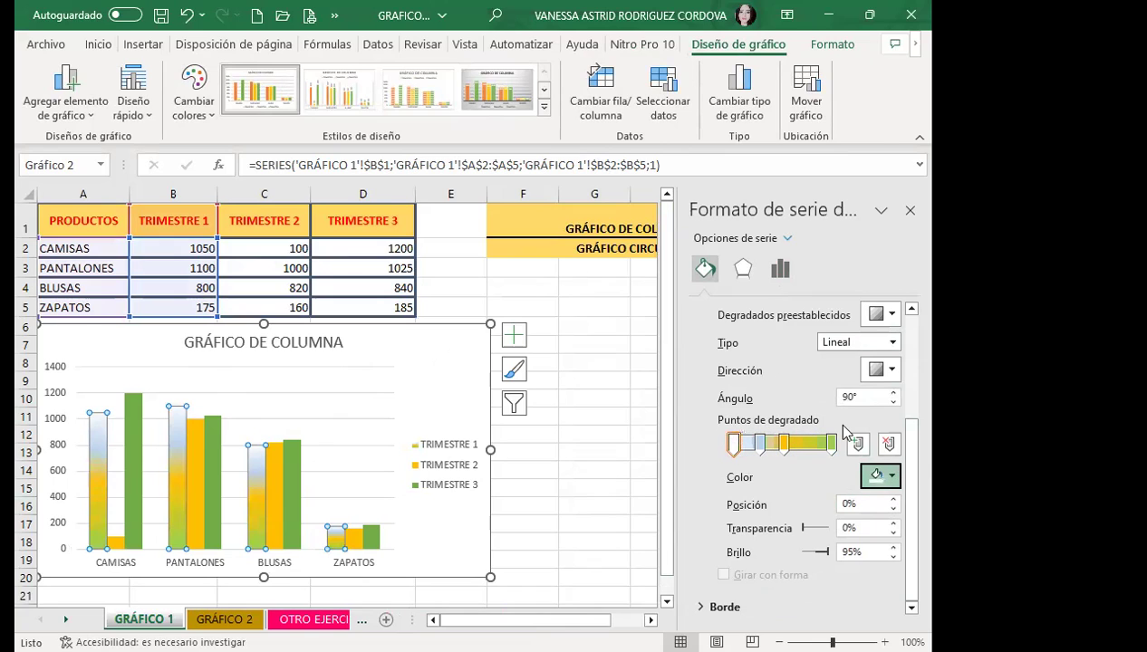
click(891, 476)
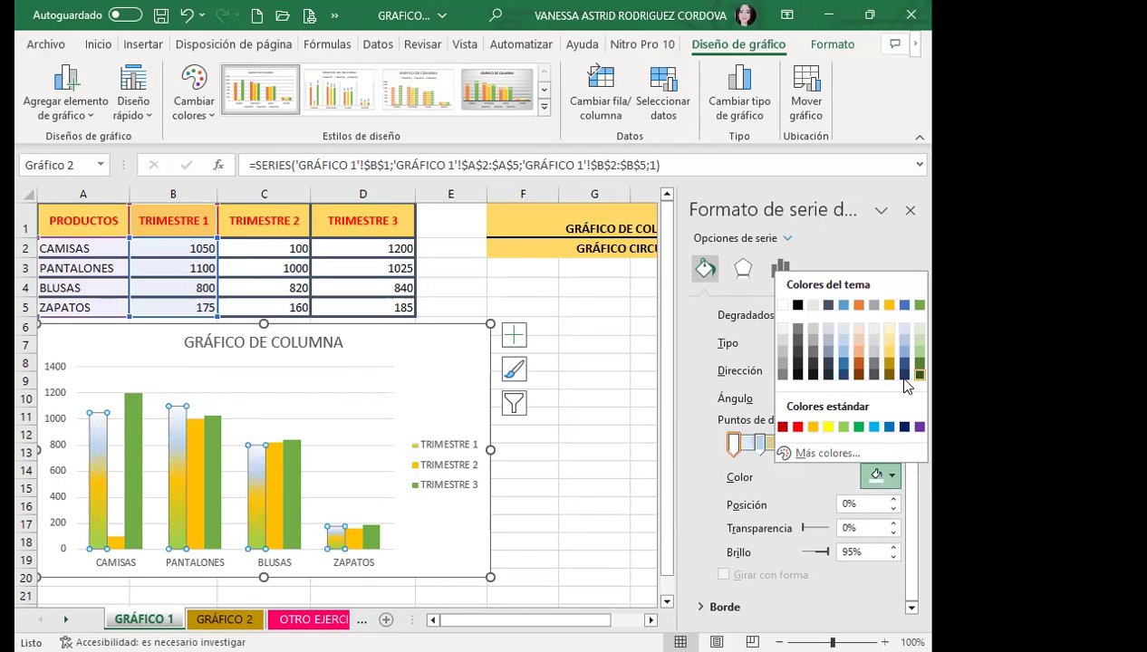
click(918, 374)
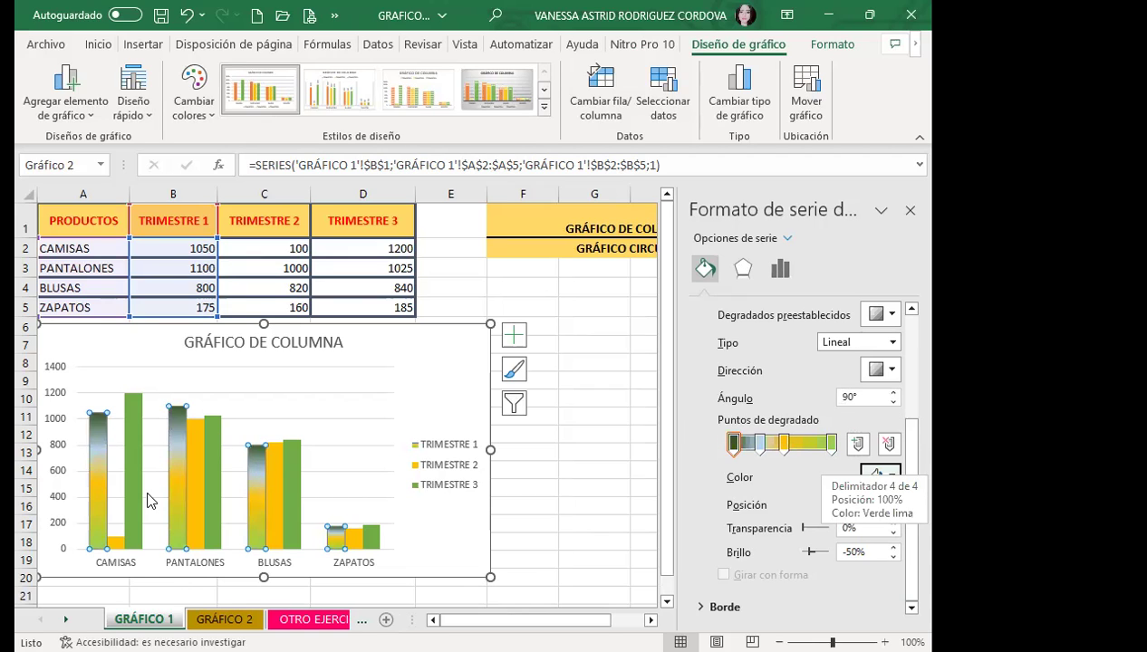
click(116, 543)
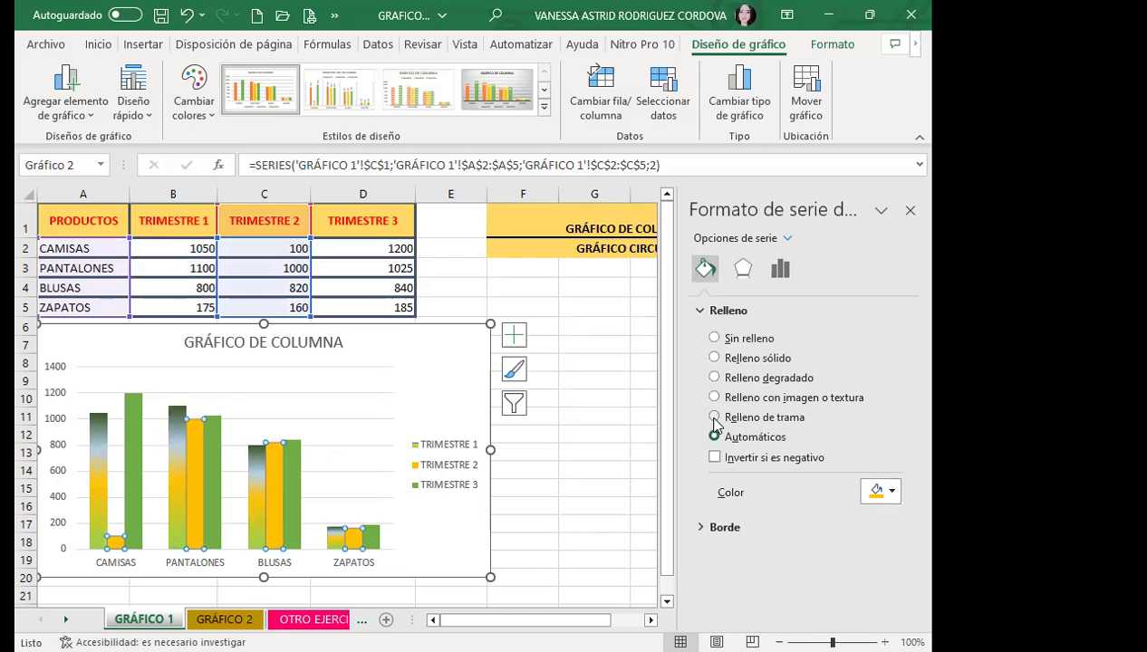
Switch the TRIMESTRE 2 columns to a pattern fill, trying several patterns
click(715, 417)
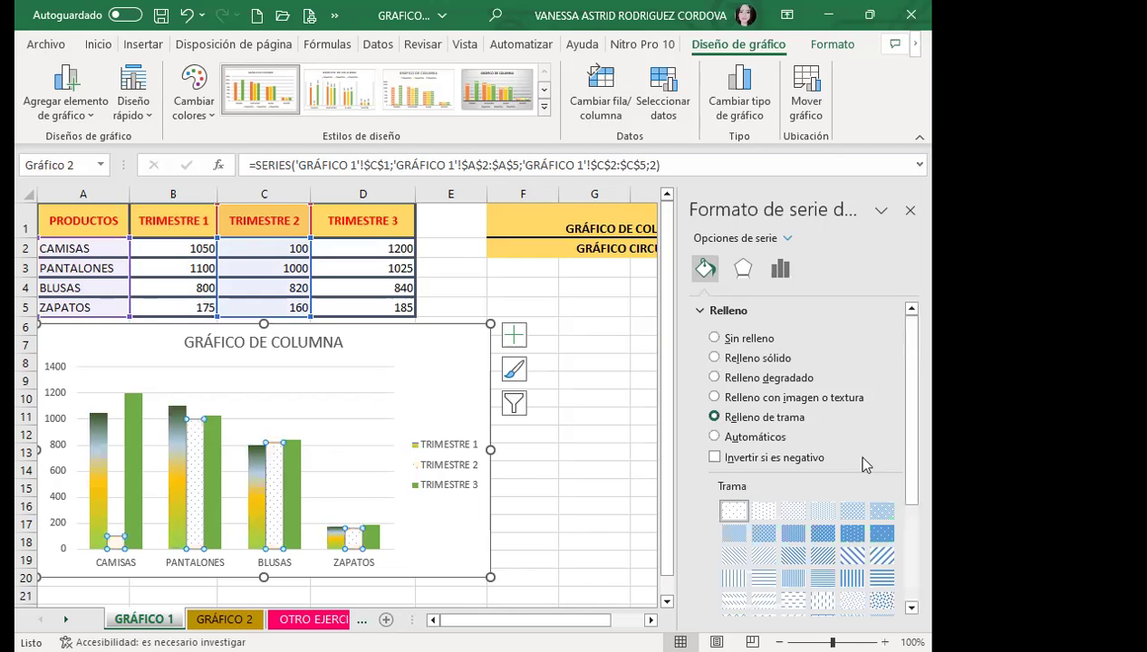
scroll(913, 508, down, 2)
scroll(913, 508, down, 2)
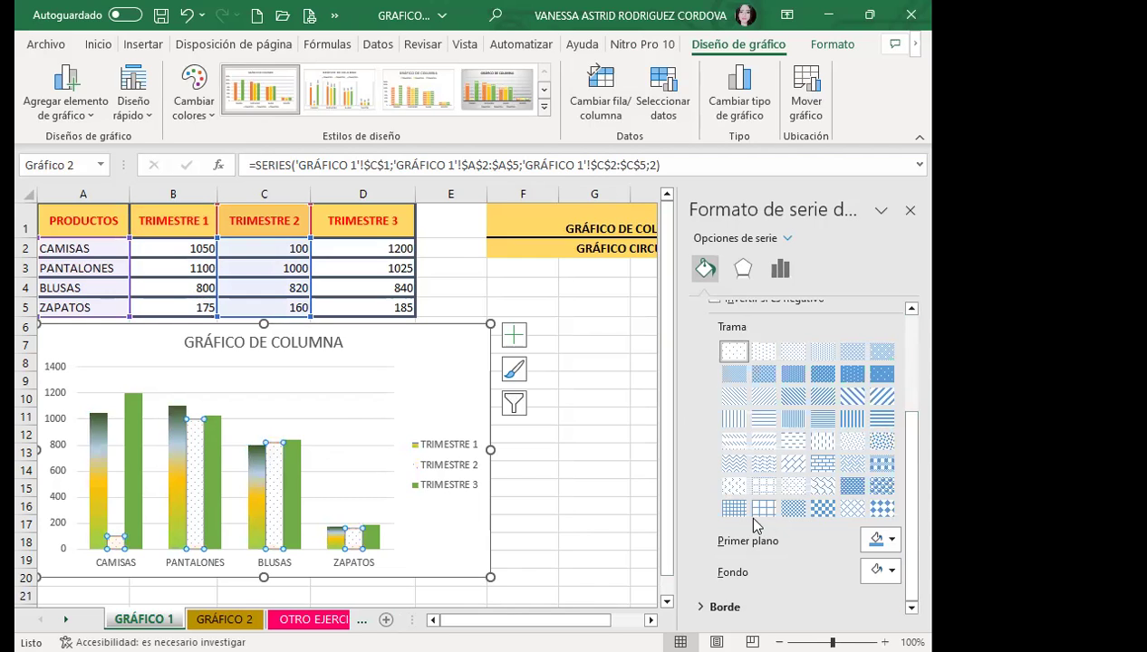
click(753, 518)
click(739, 489)
click(764, 487)
Make the TRIMESTRE 2 pattern foreground yellow and settle on the lattice pattern
click(892, 538)
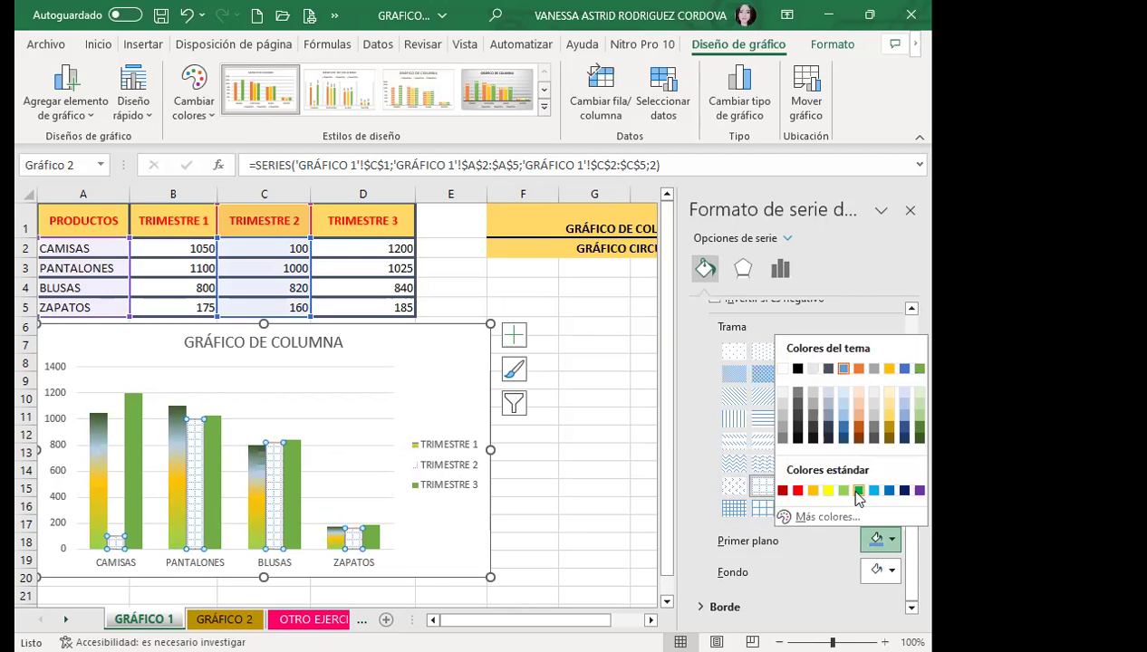
click(801, 491)
click(761, 508)
click(793, 508)
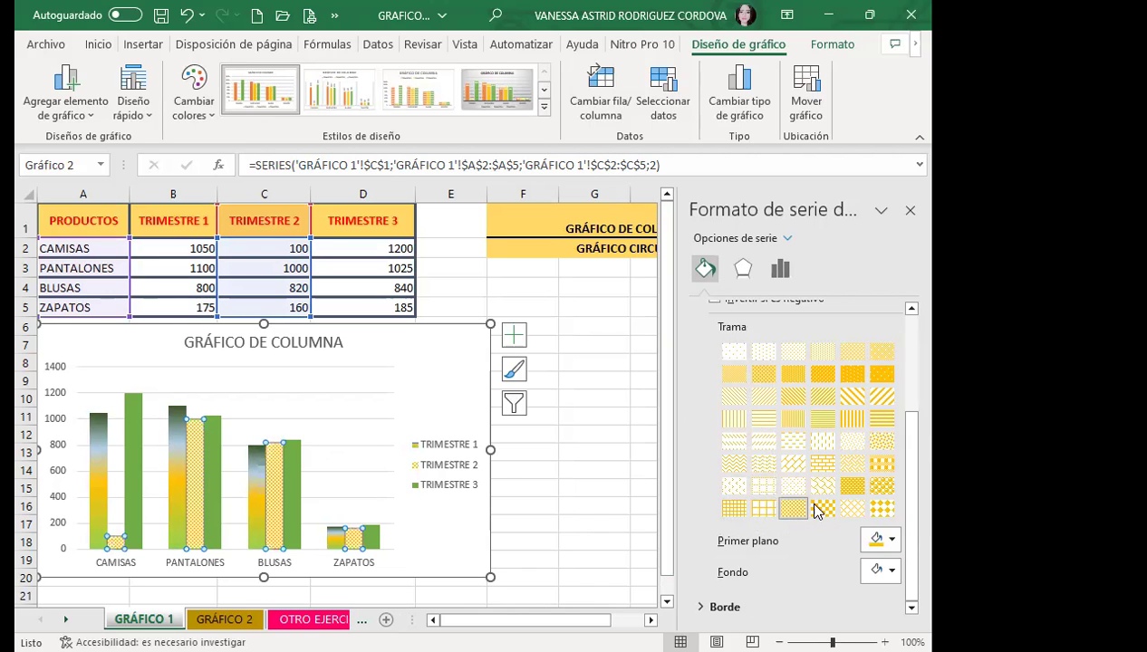
click(820, 487)
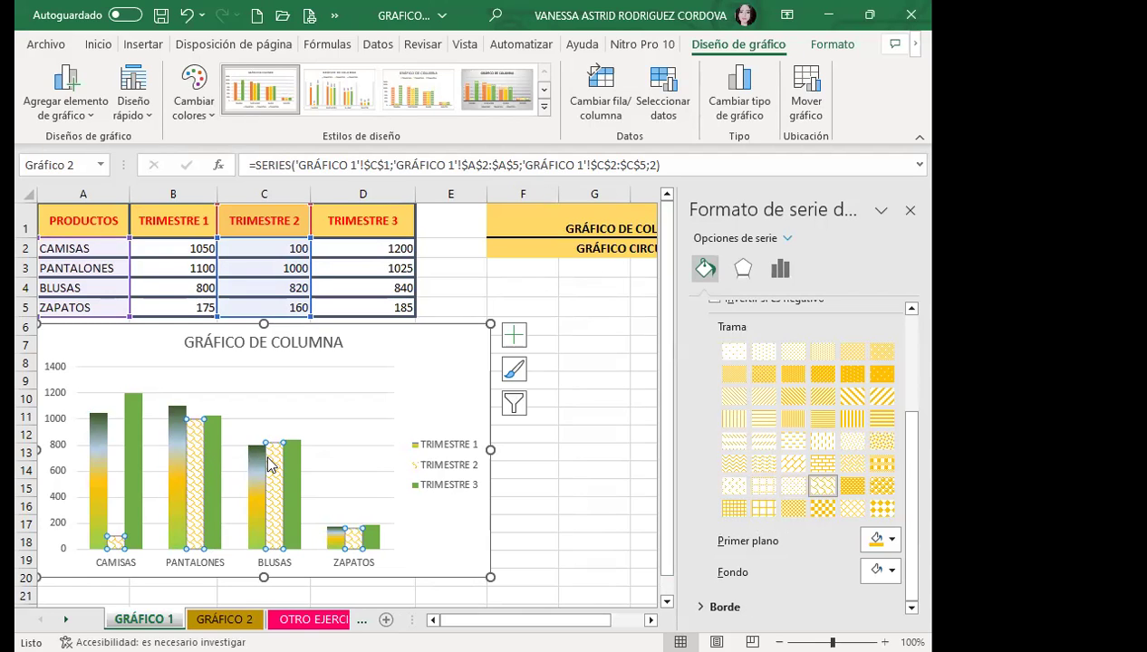
click(139, 477)
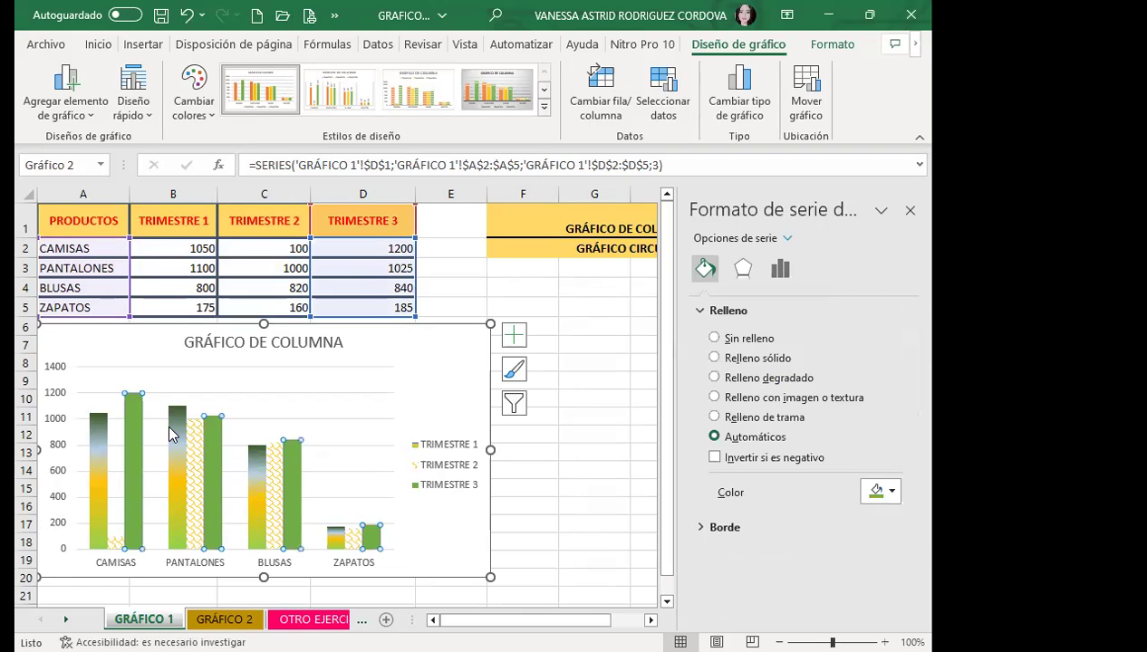
Fill the TRIMESTRE 3 columns with the light-blue water-drops texture from the Textura gallery
click(715, 398)
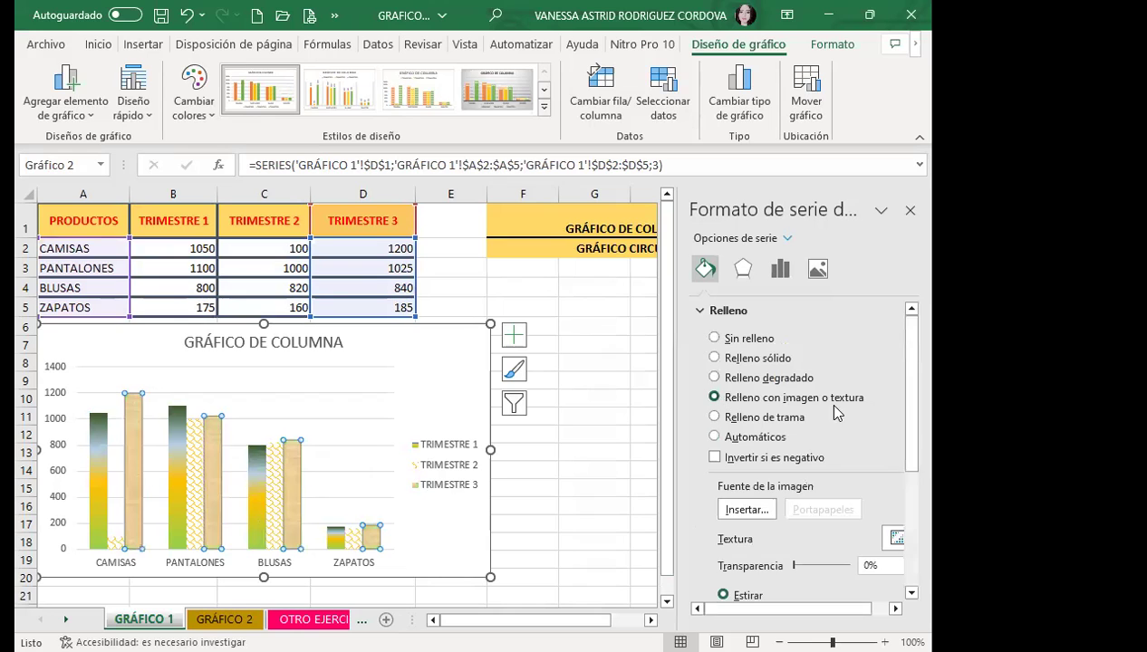
click(896, 542)
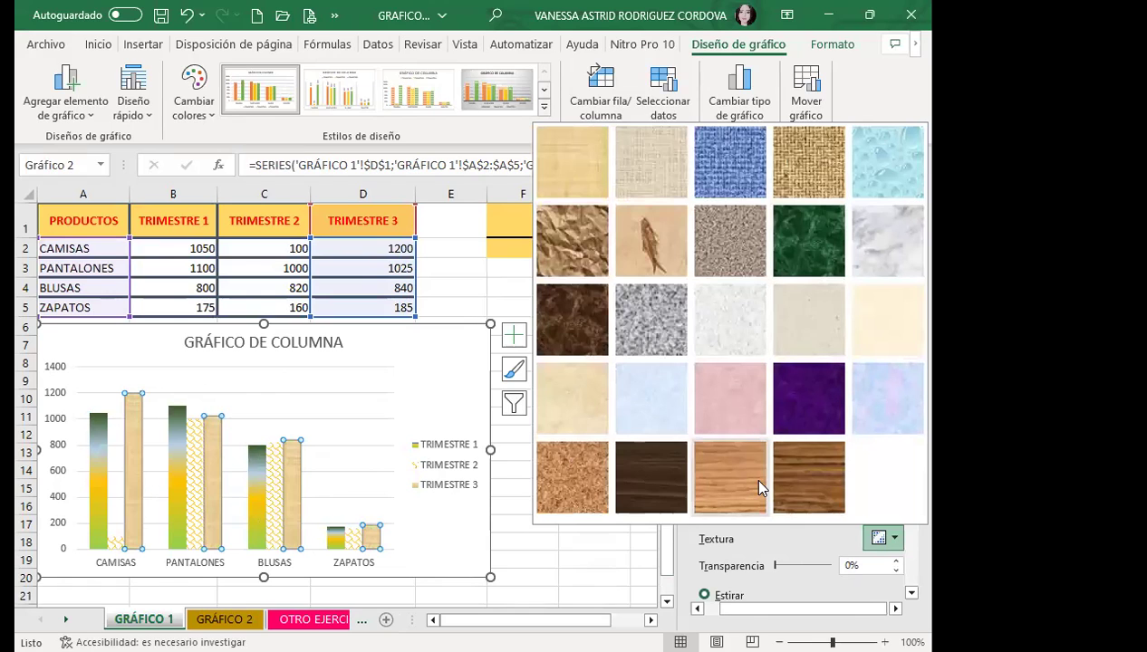
click(885, 418)
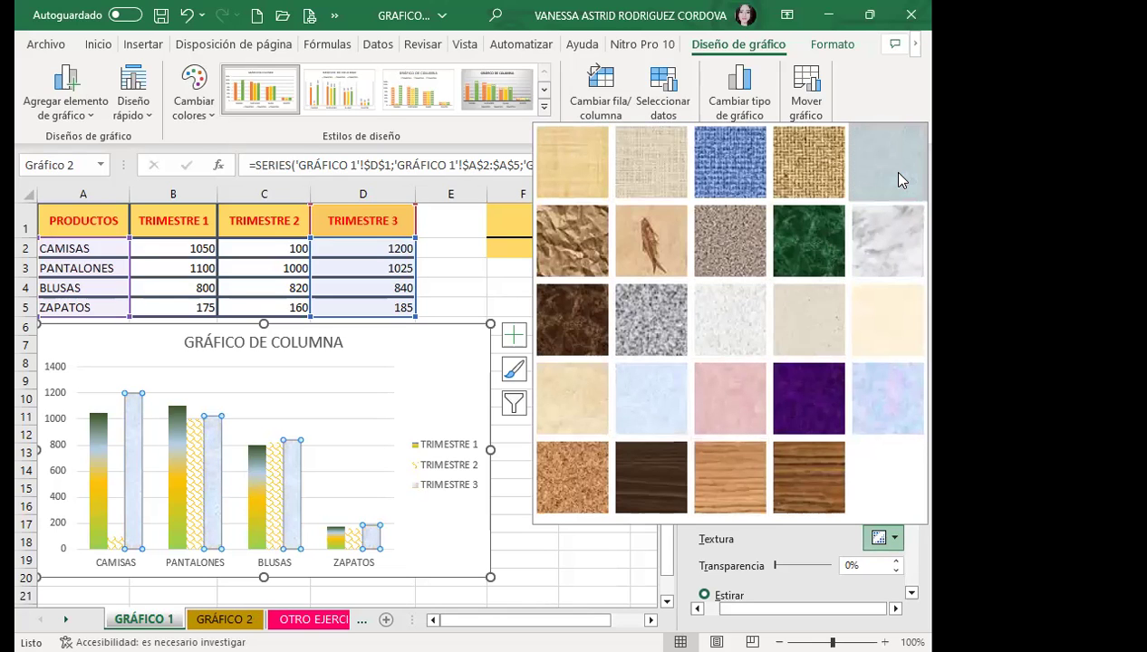
click(900, 179)
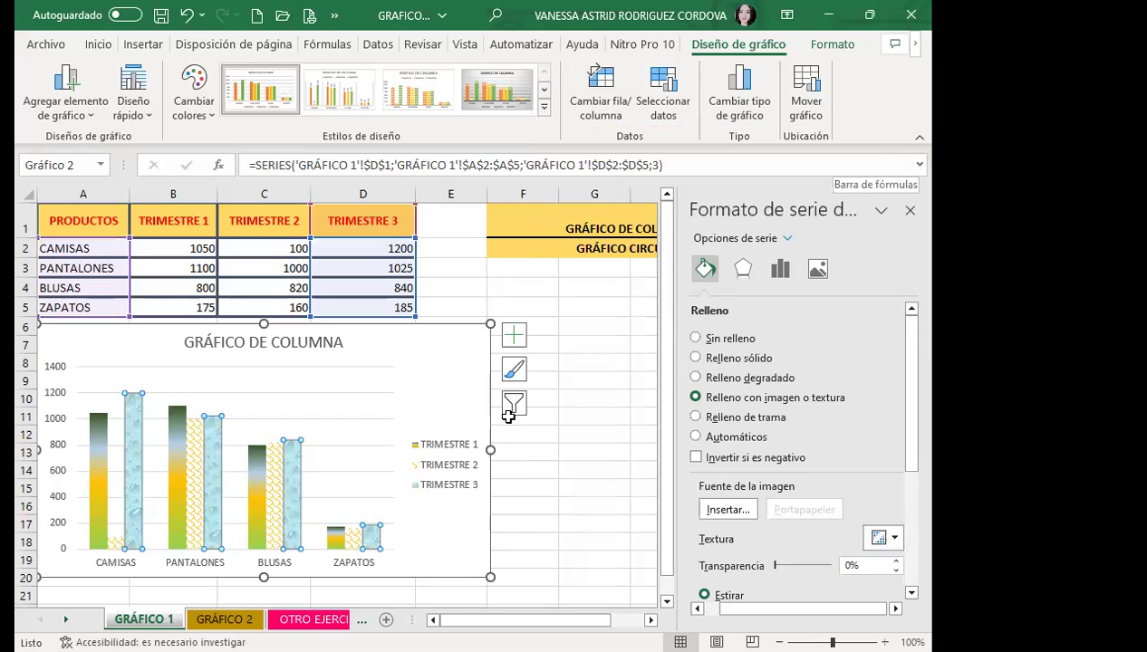
click(398, 377)
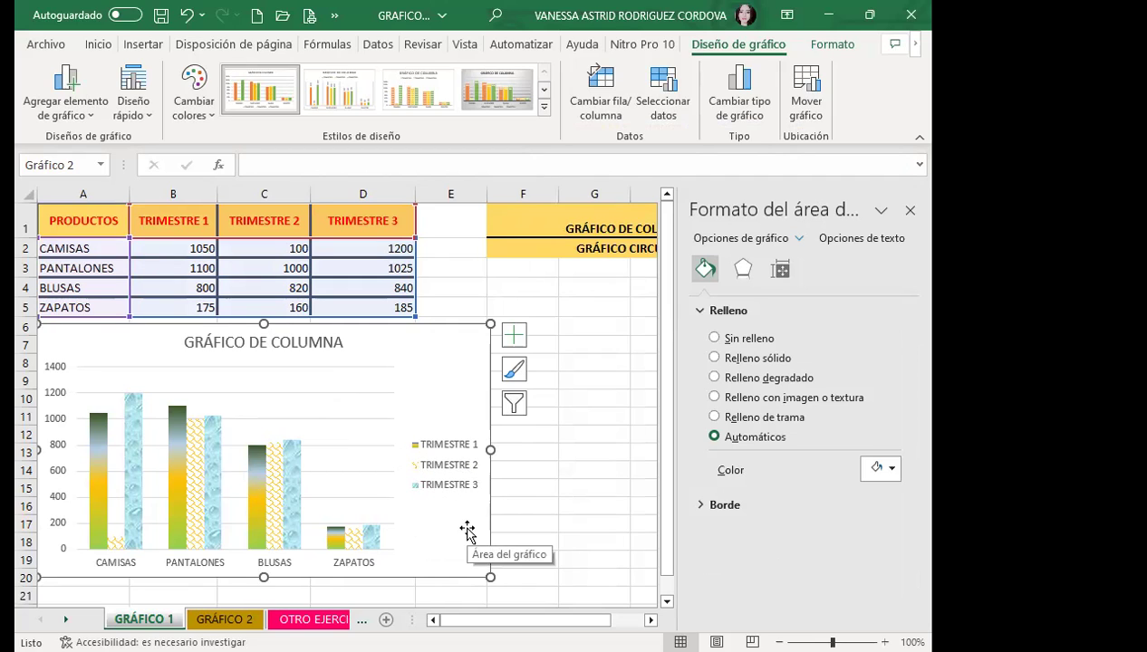
Make the chart legend text bold and one size larger
click(431, 460)
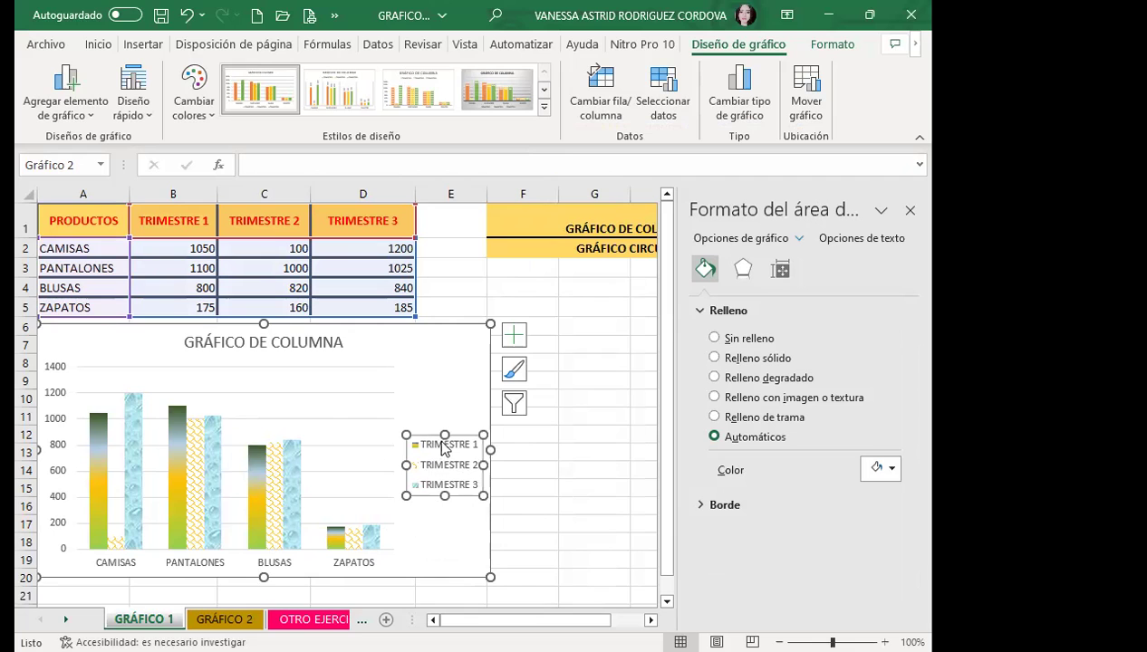
click(98, 44)
click(117, 92)
click(202, 92)
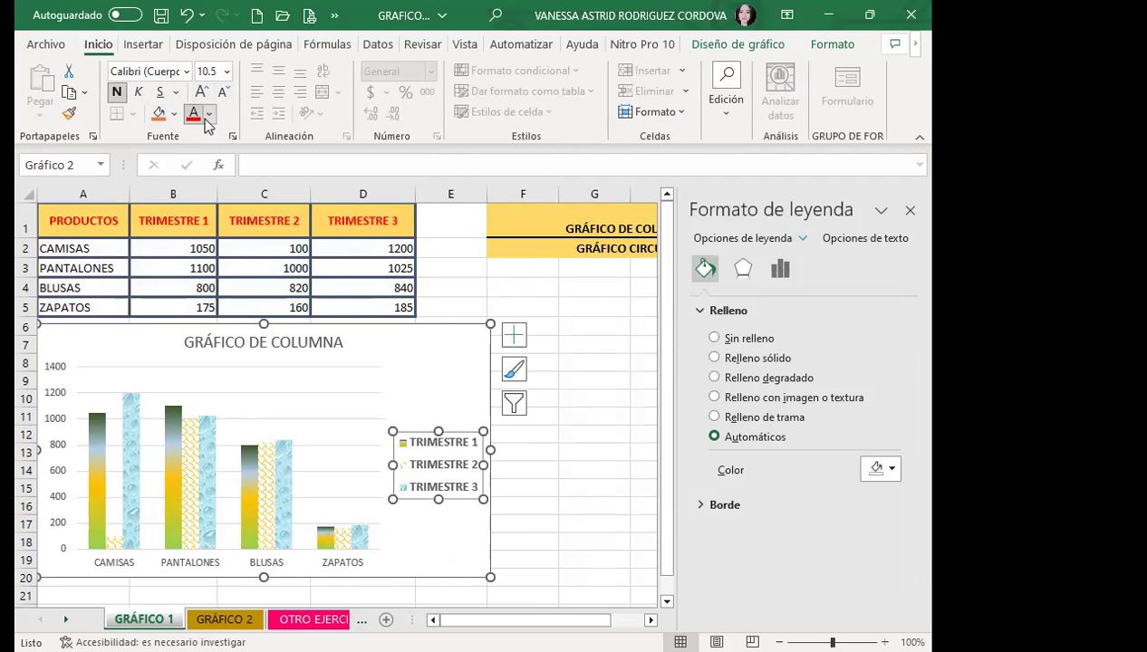
Bold the vertical and horizontal axis labels and enlarge the category labels to size 10
click(66, 399)
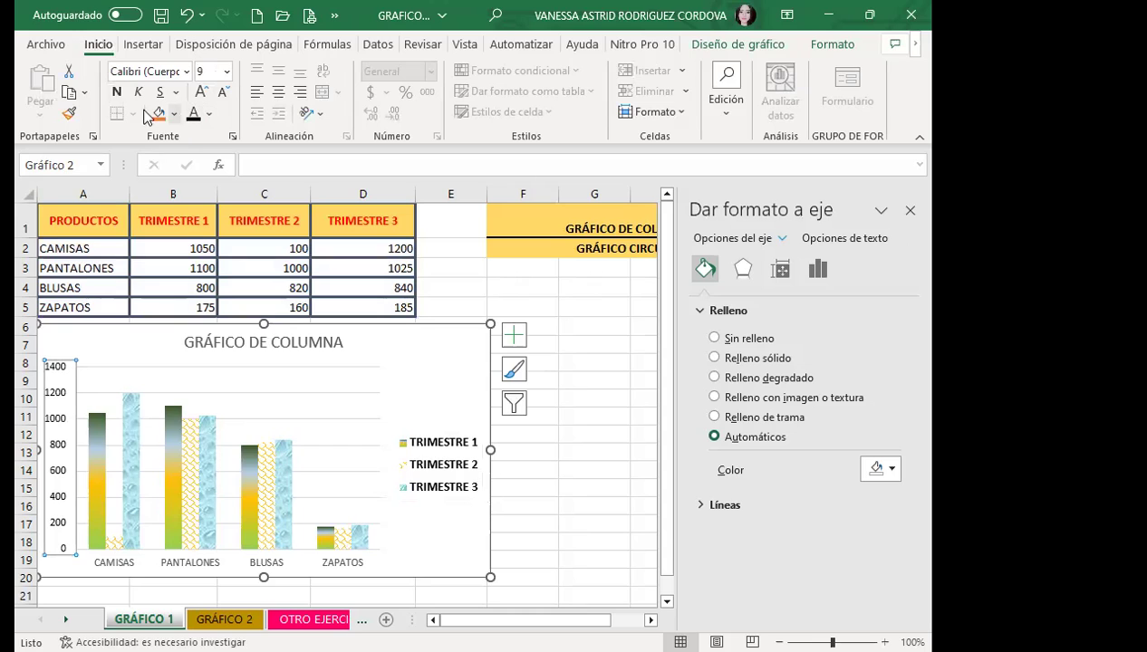
click(116, 93)
click(120, 556)
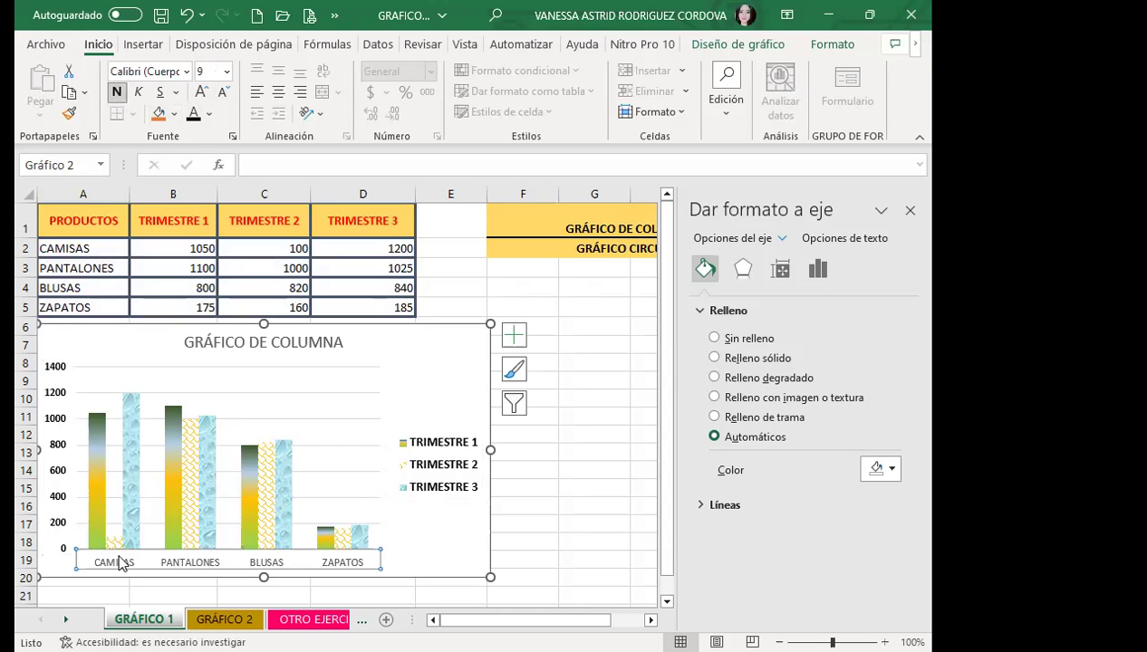
click(118, 93)
click(203, 92)
click(440, 551)
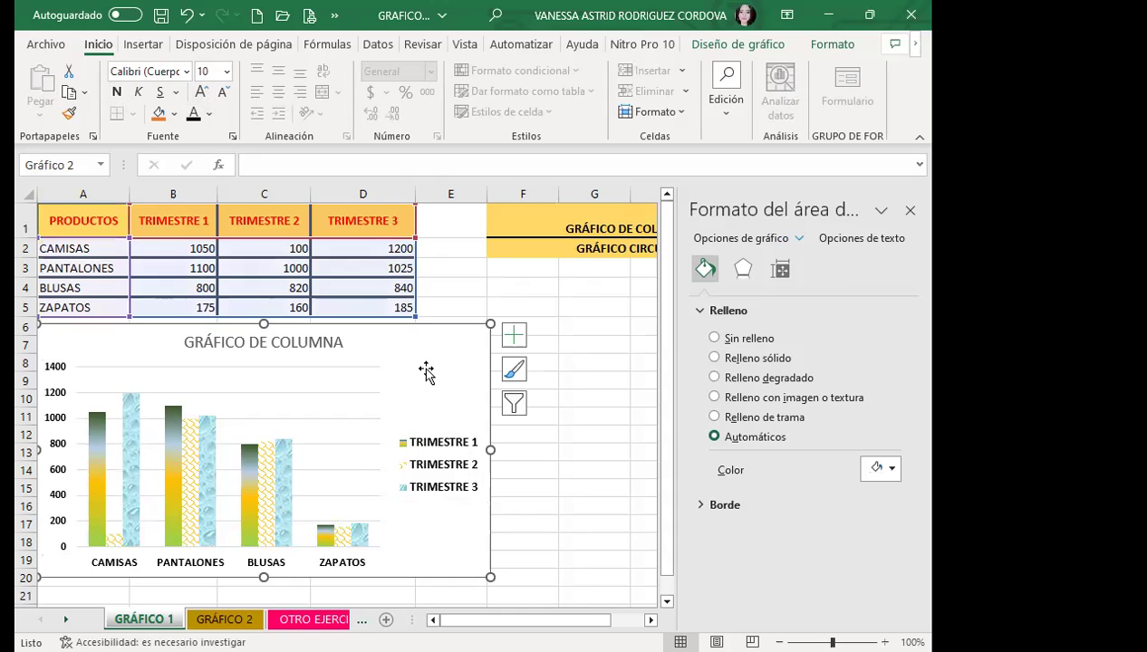
Switch the chart area to a picture fill and use online pictures instead of stock images
click(715, 398)
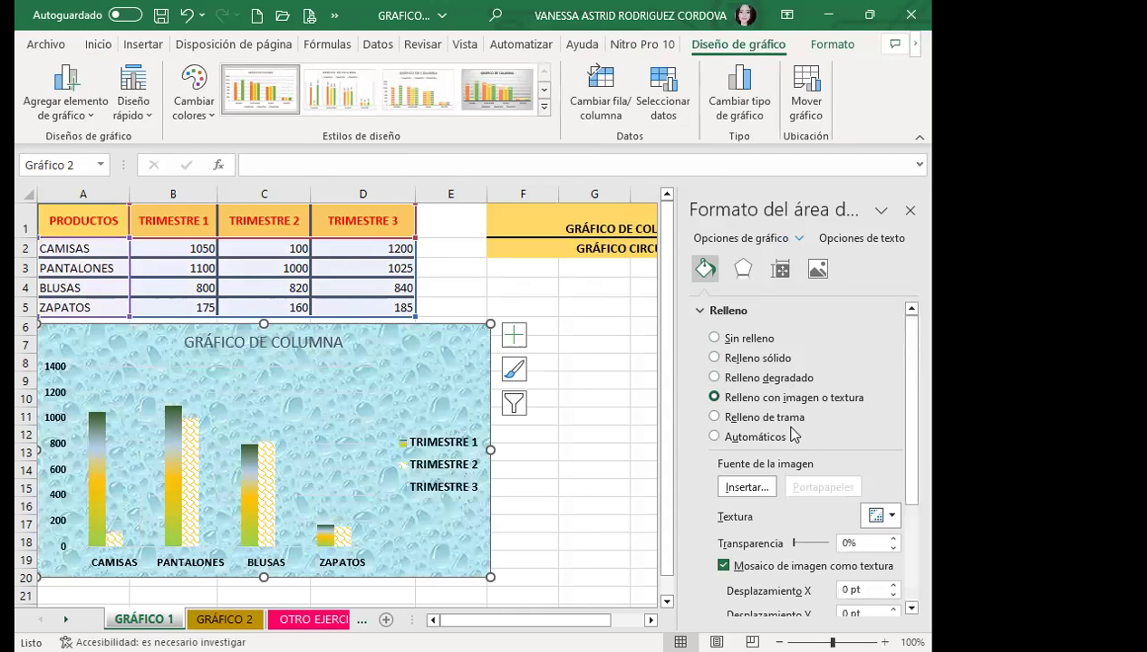
click(746, 490)
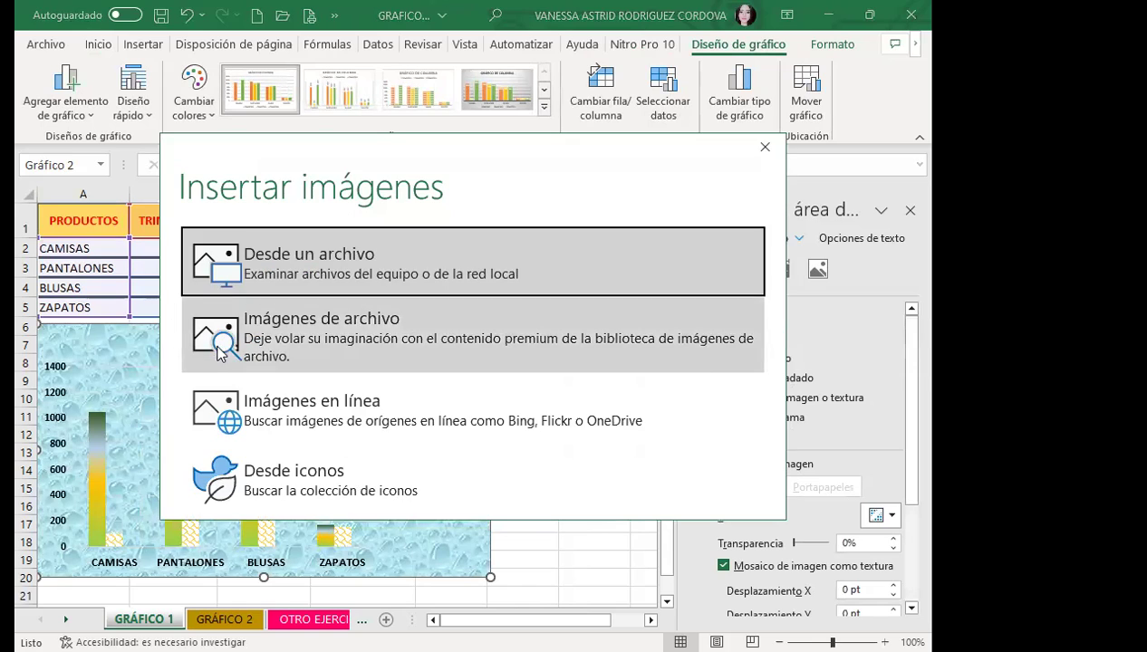
click(221, 350)
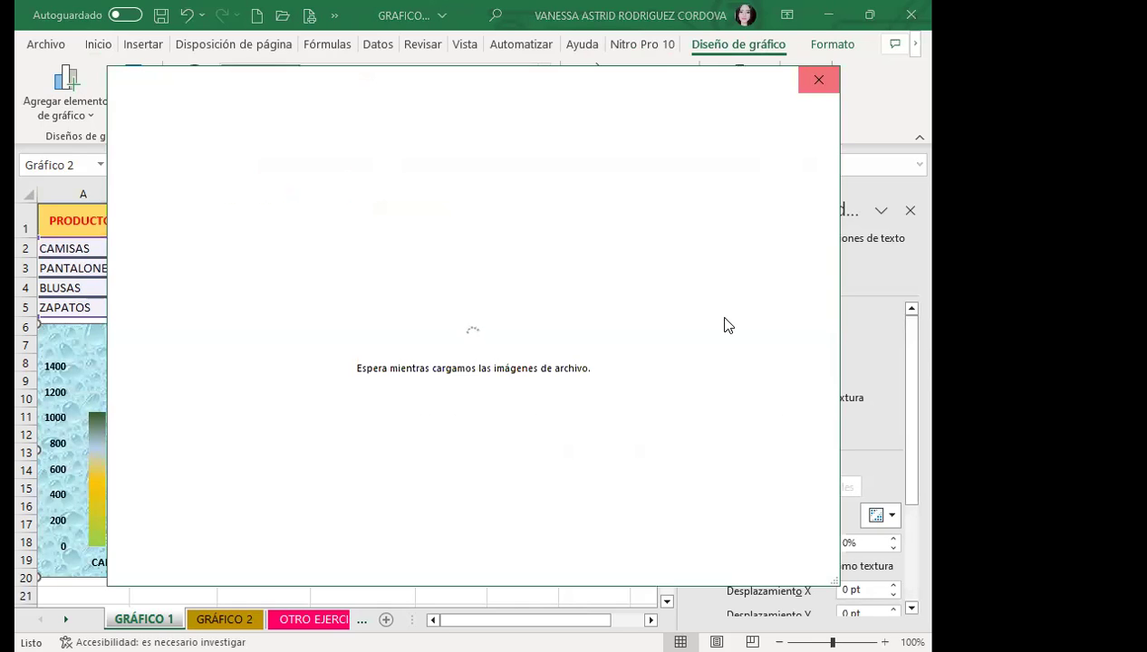
key(Escape)
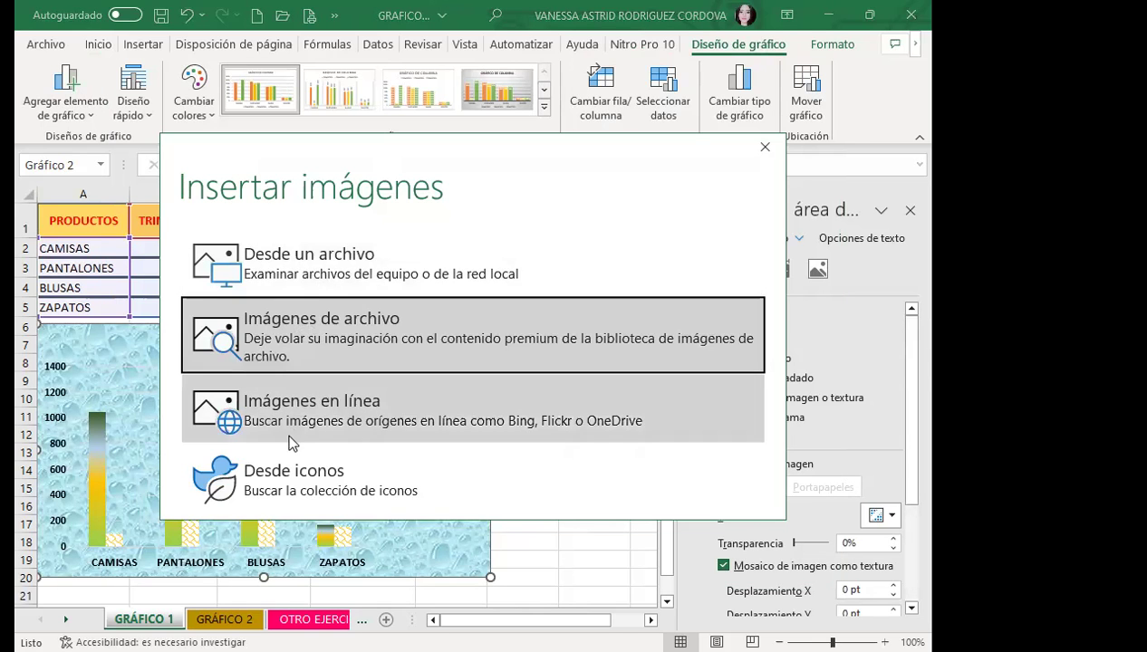
click(305, 422)
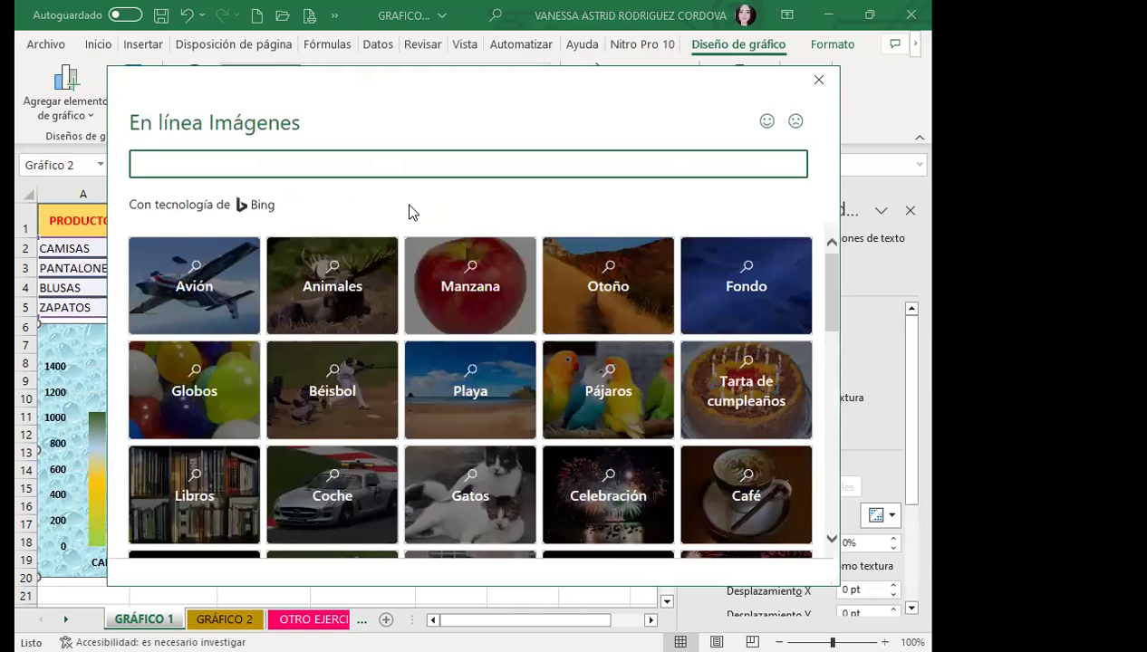
Insert the blue rocky-coast photo from the Océano category as the chart background
scroll(398, 399, down, 2)
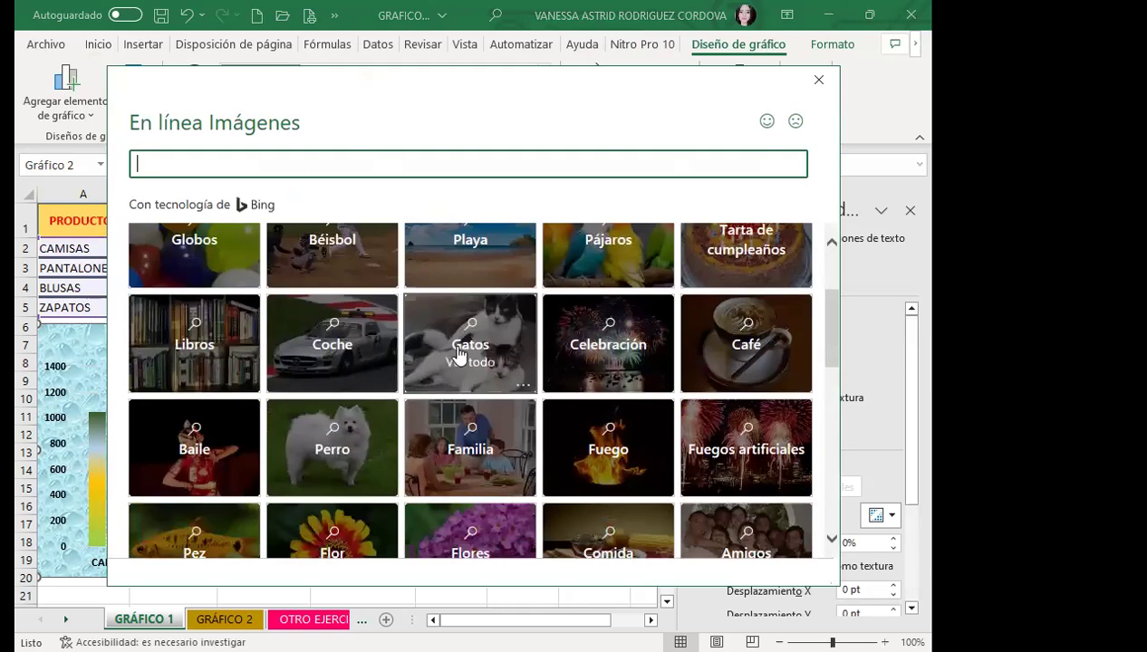
click(460, 347)
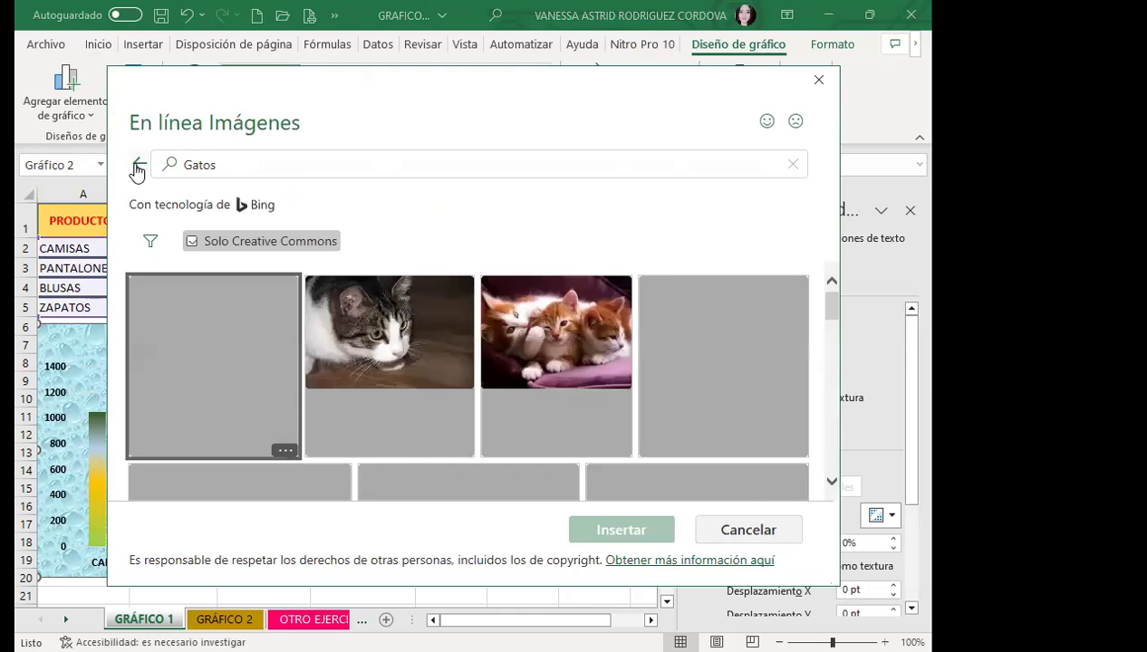
click(139, 164)
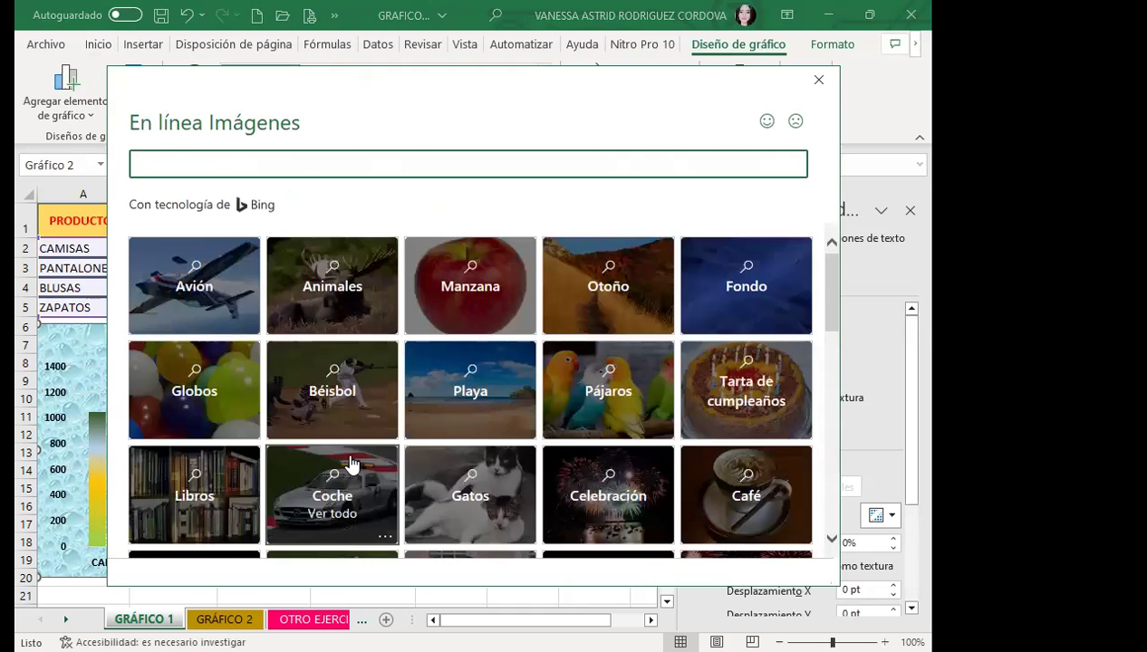
scroll(405, 481, down, 1)
scroll(401, 488, down, 1)
scroll(401, 488, down, 1)
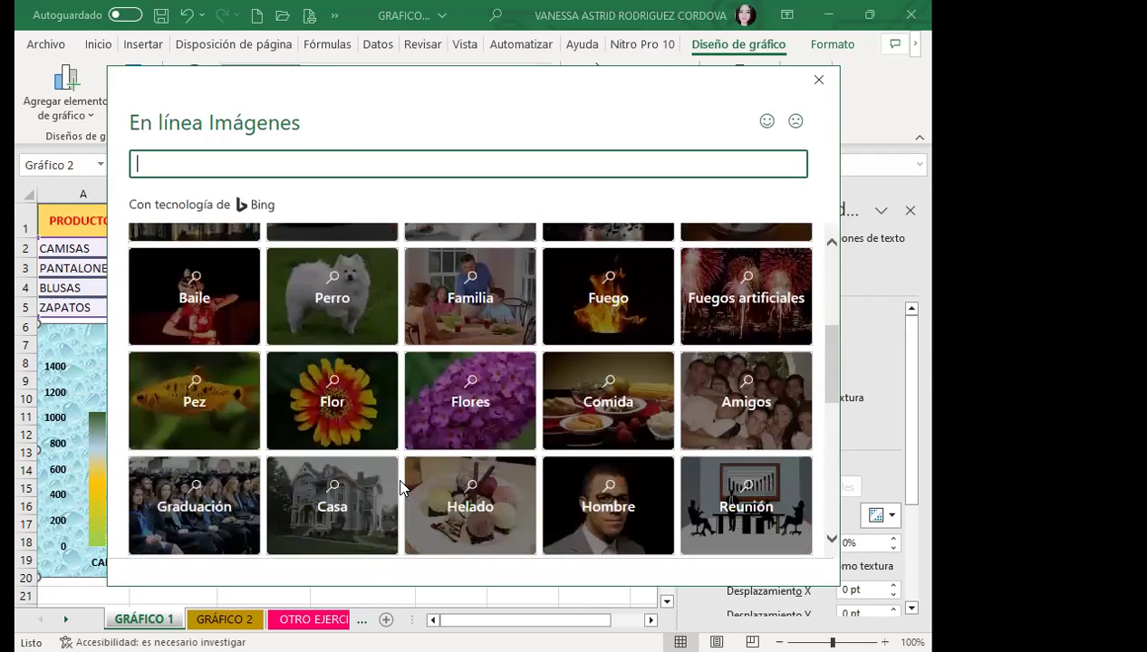
scroll(401, 488, down, 2)
scroll(400, 487, down, 1)
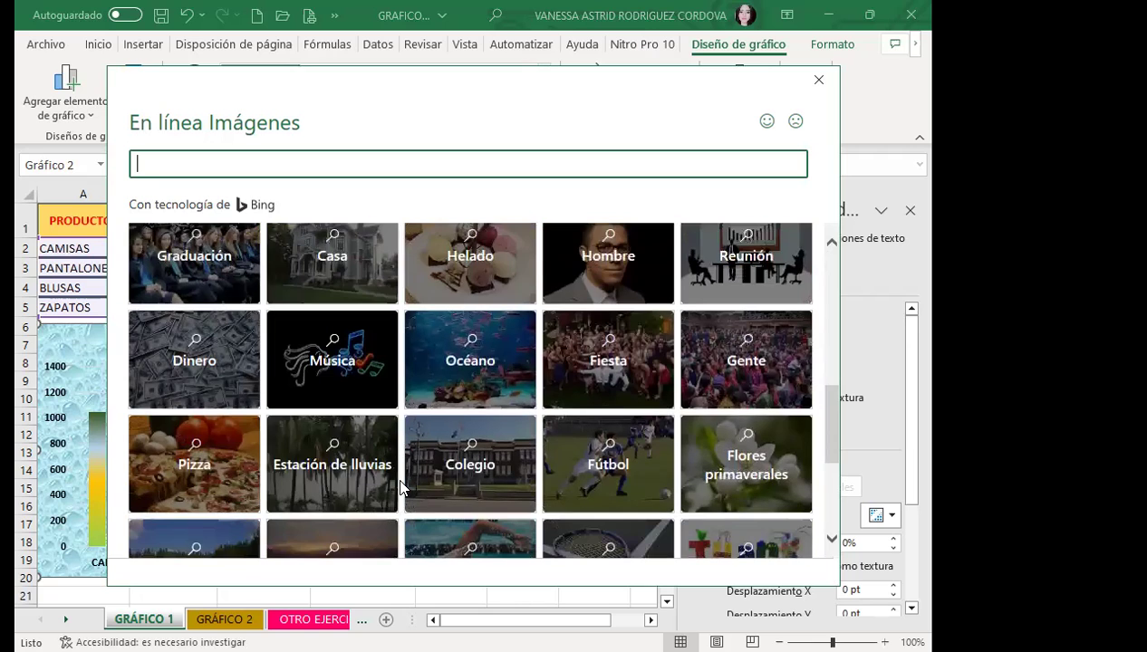
click(464, 355)
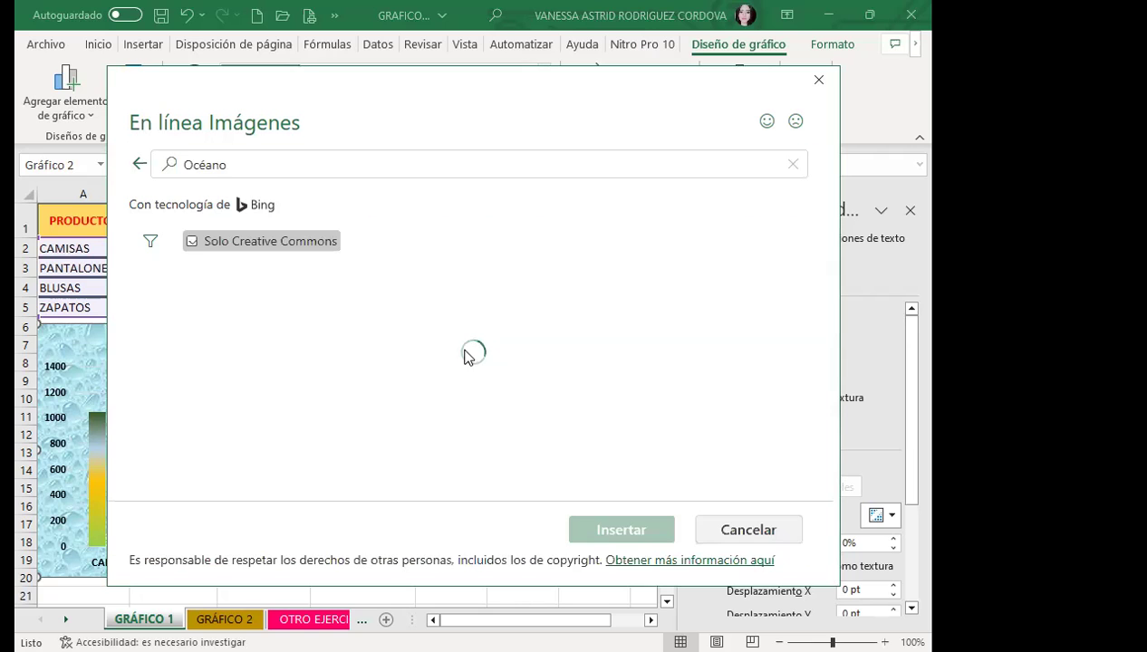
scroll(425, 376, down, 3)
scroll(443, 391, down, 3)
scroll(443, 391, down, 2)
scroll(466, 412, up, 1)
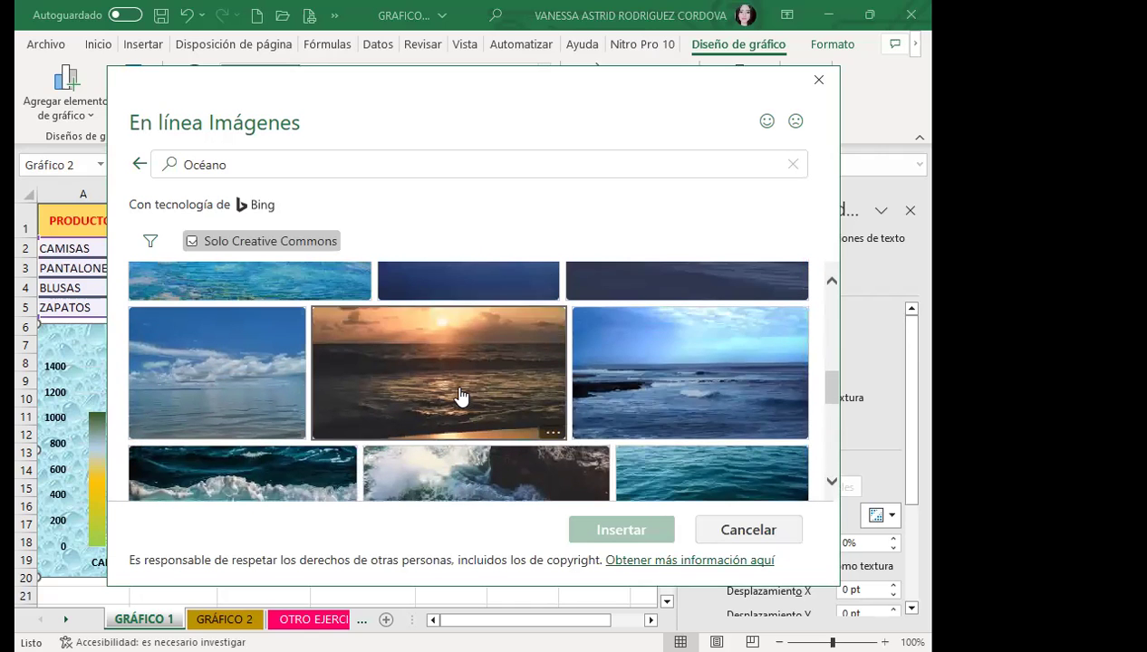
click(461, 397)
click(671, 344)
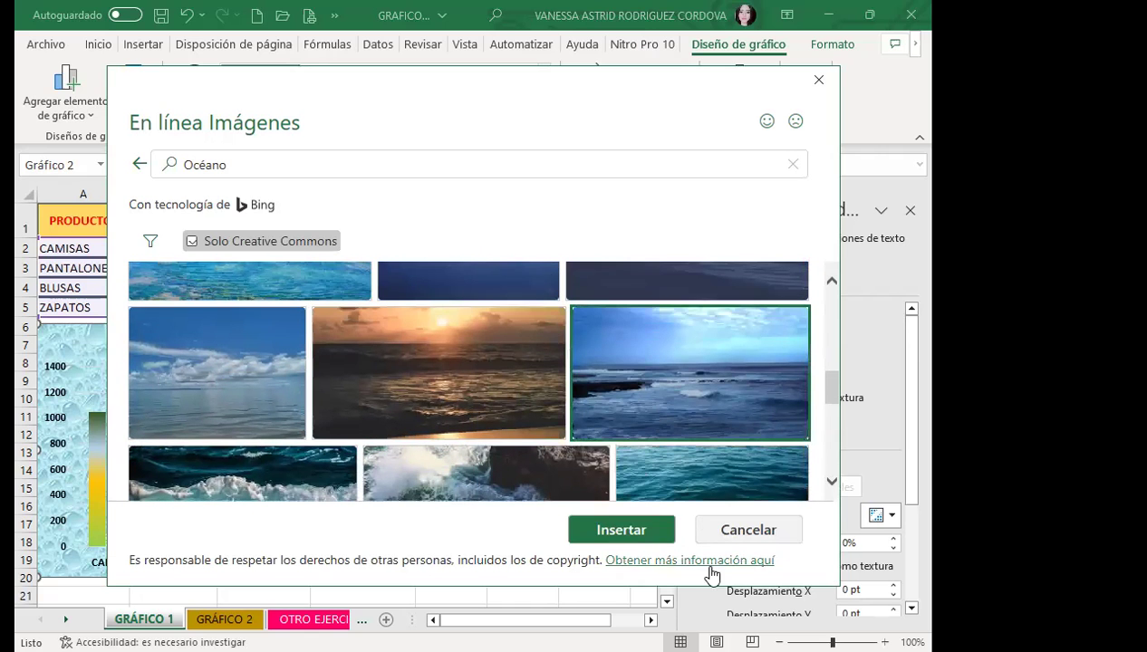
click(615, 530)
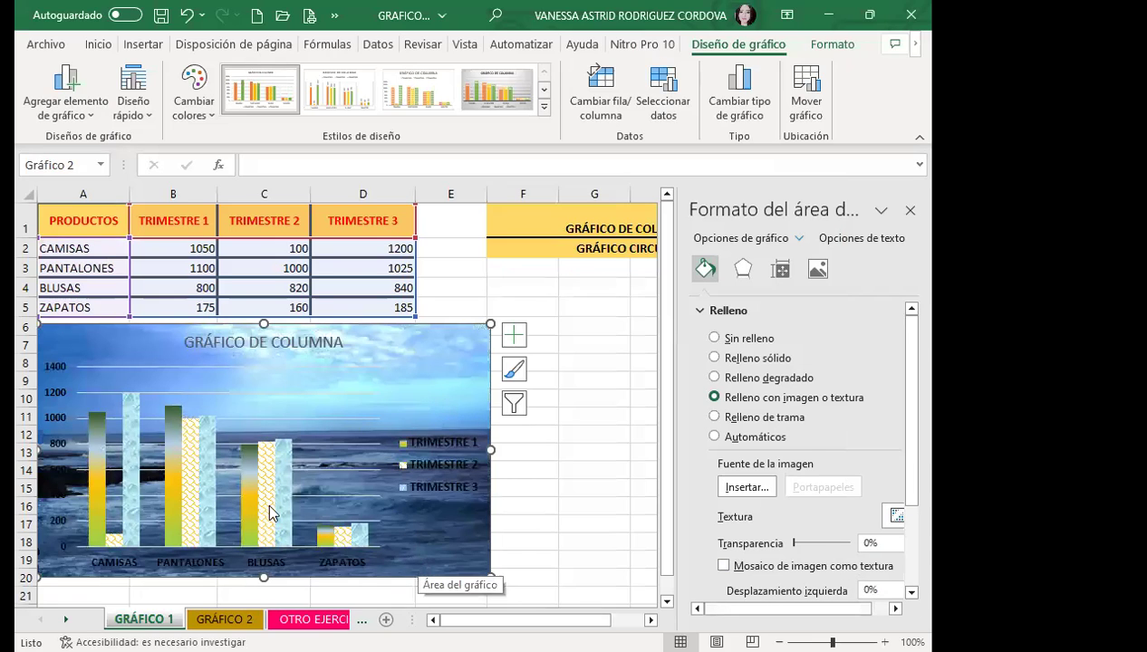
Make the major gridlines a solid 2.25 pt line with a compound line style
click(355, 416)
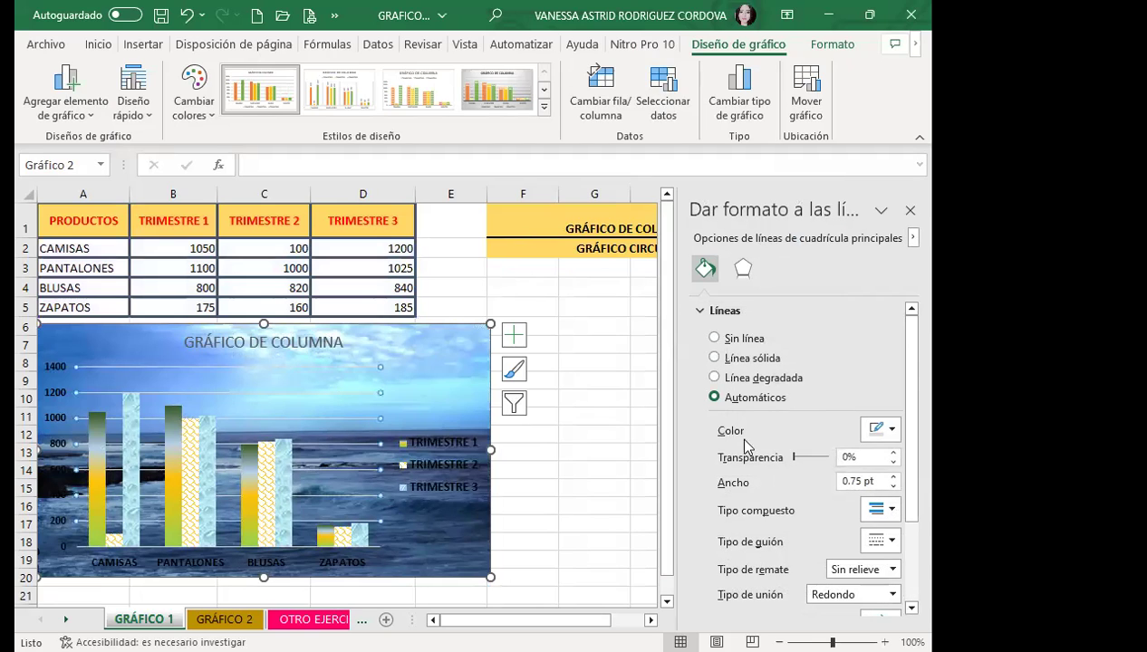
click(893, 431)
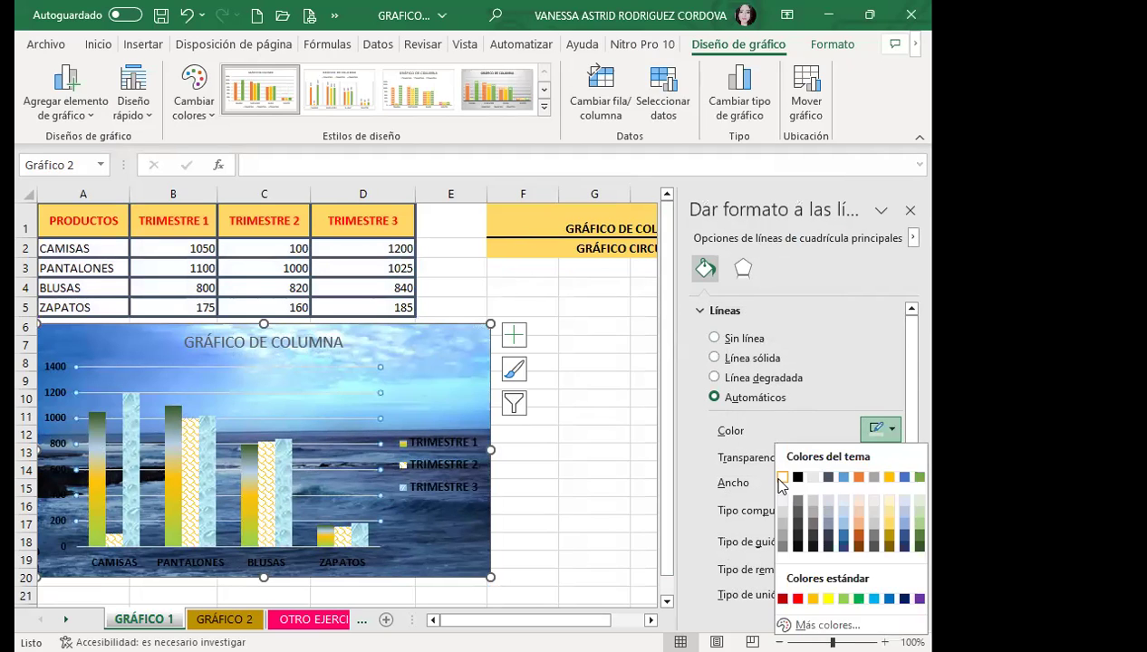
click(714, 357)
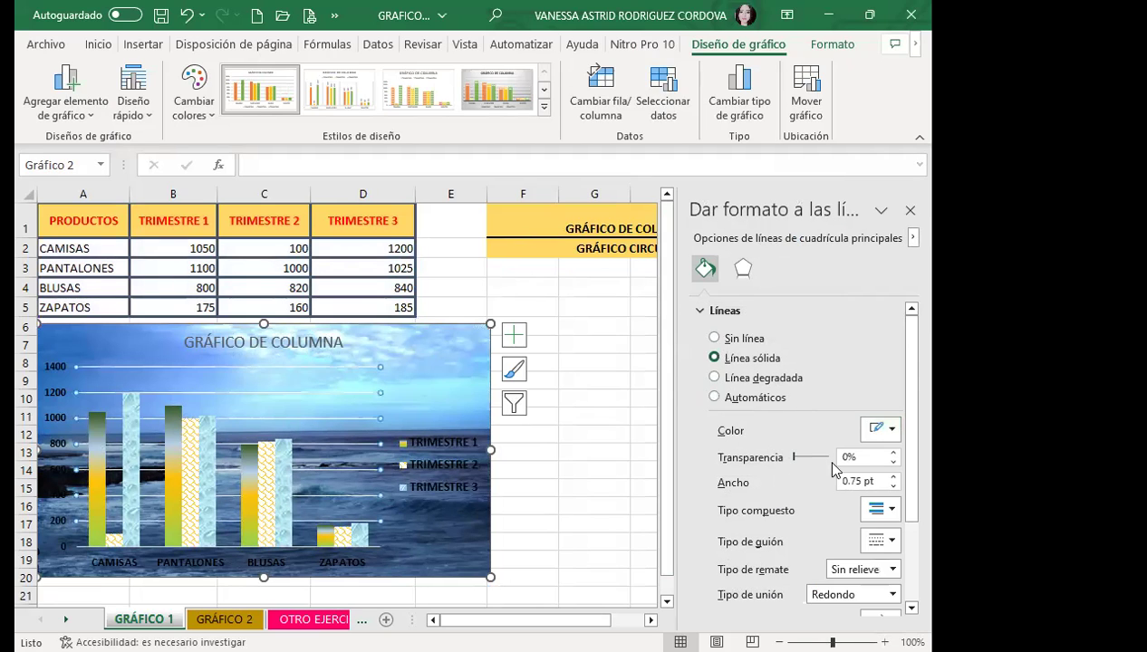
click(893, 476)
click(893, 476)
click(894, 476)
click(894, 476)
click(893, 478)
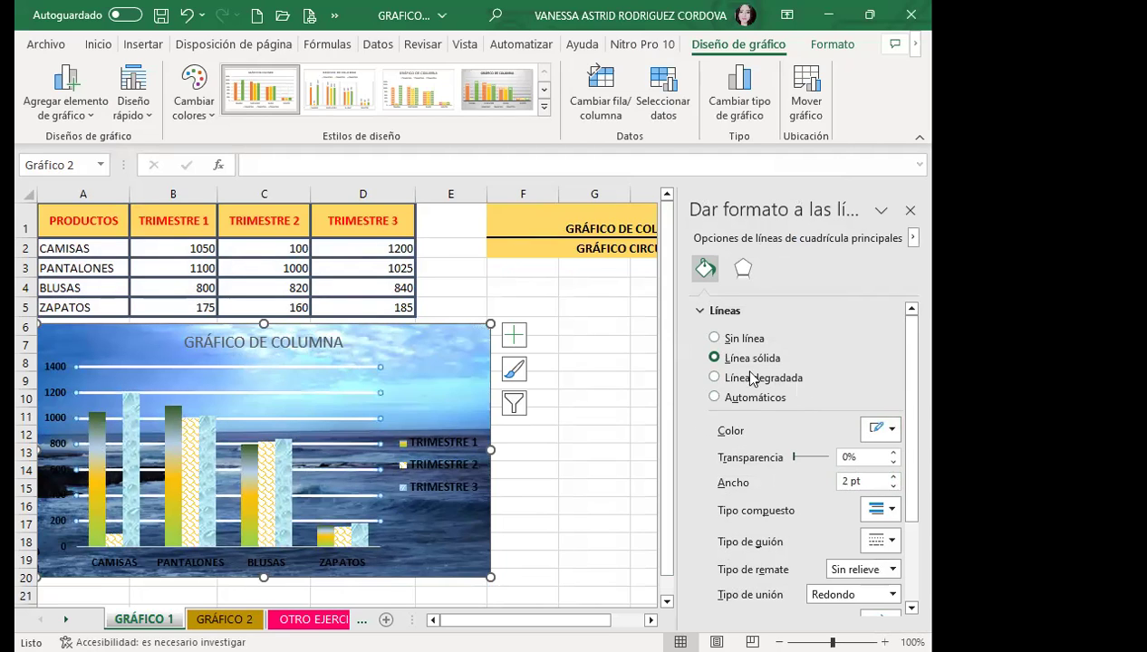
click(895, 510)
click(890, 580)
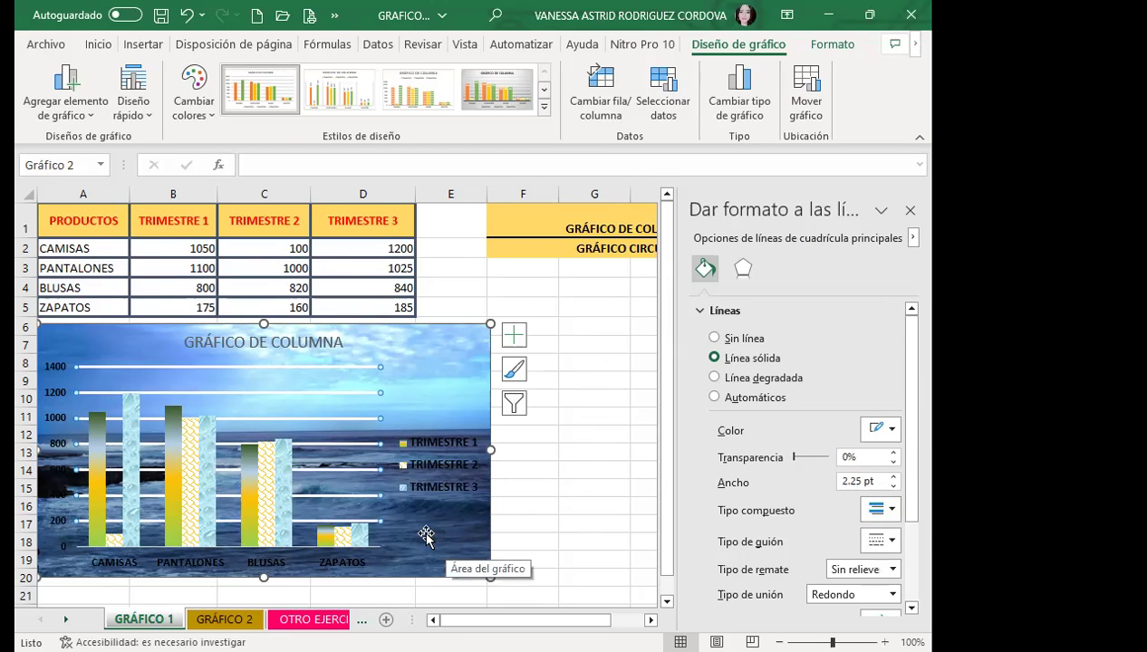
click(47, 424)
Enlarge the vertical axis labels to size 10 and make the axis labels and legend text white
click(54, 399)
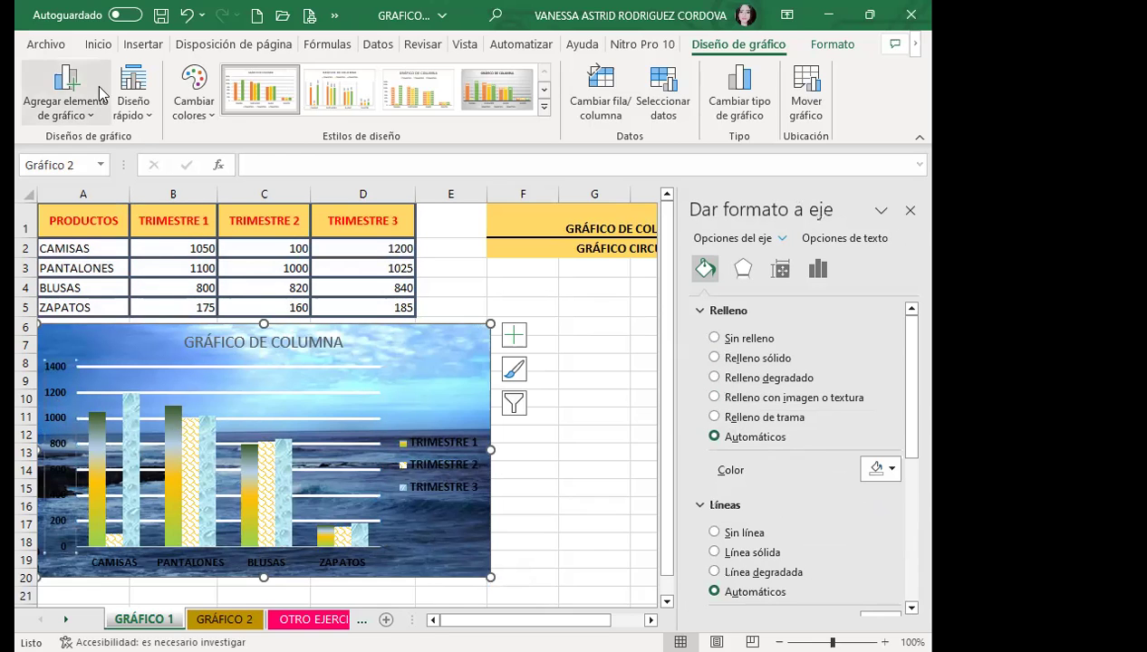
click(98, 44)
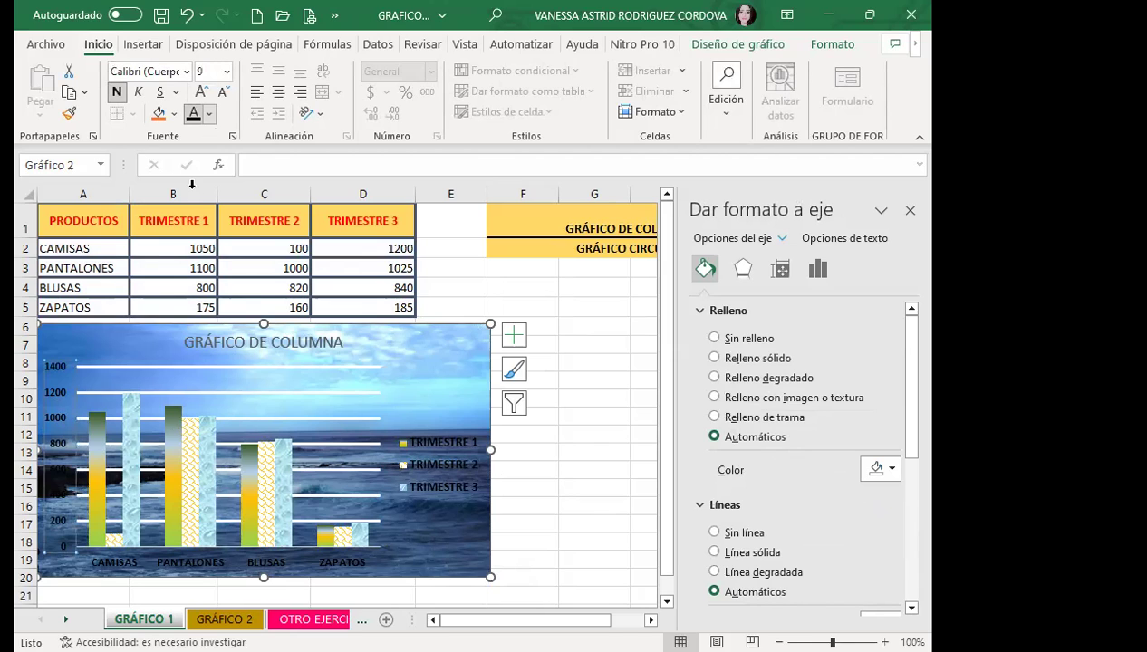
click(201, 92)
click(193, 113)
click(435, 487)
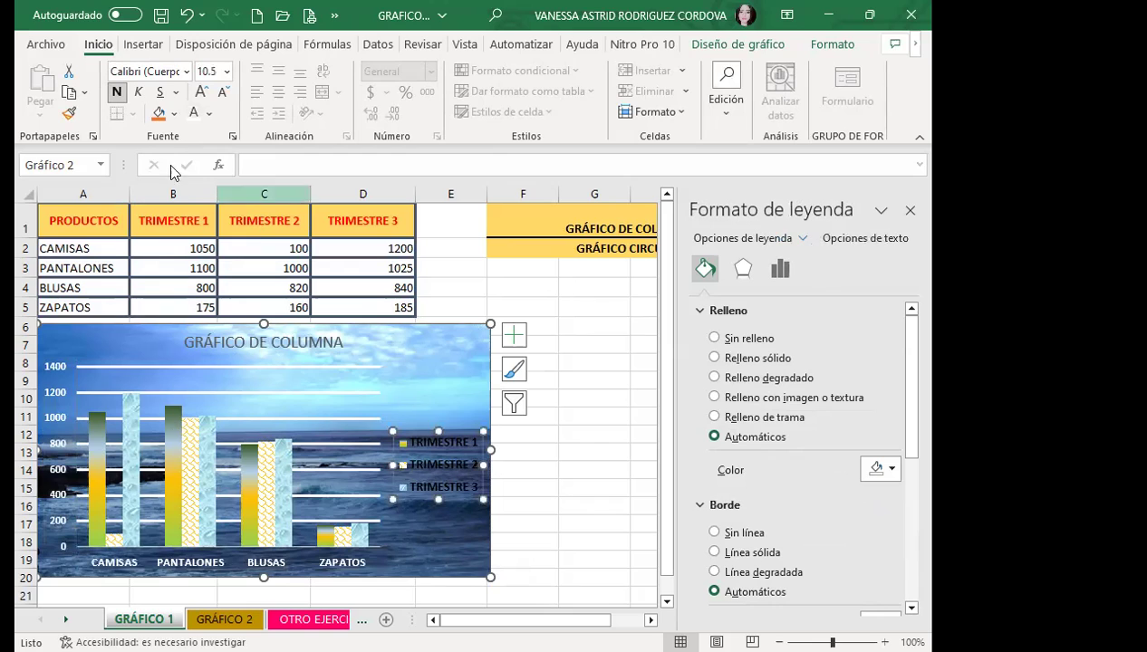
click(193, 113)
Close the chart area formatting pane
click(453, 379)
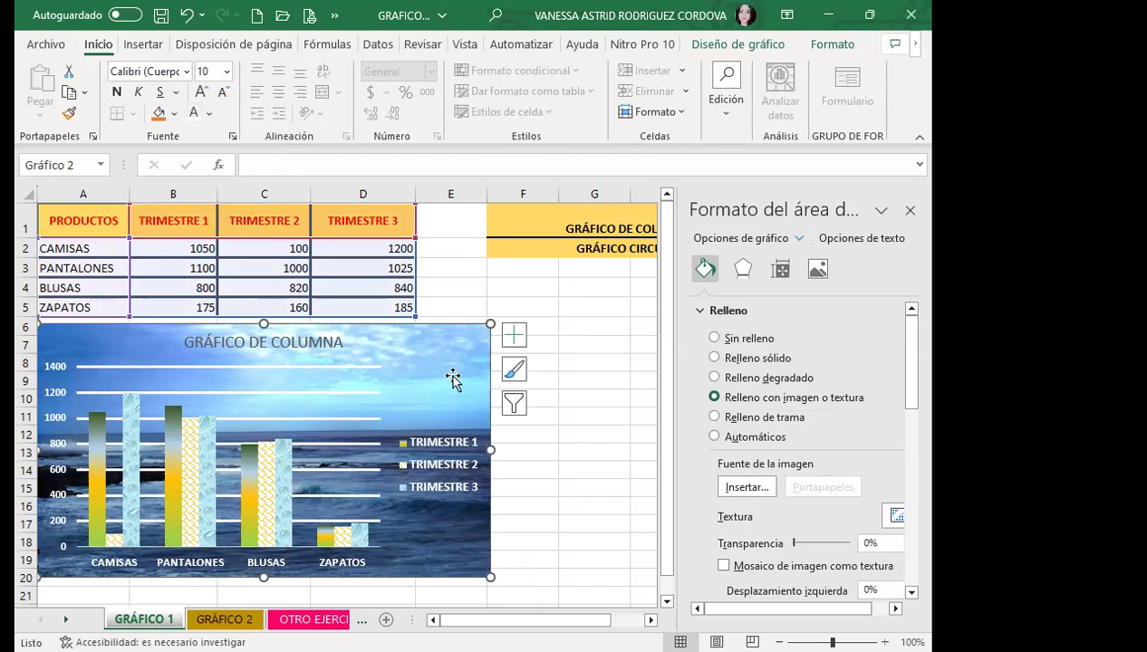
click(910, 209)
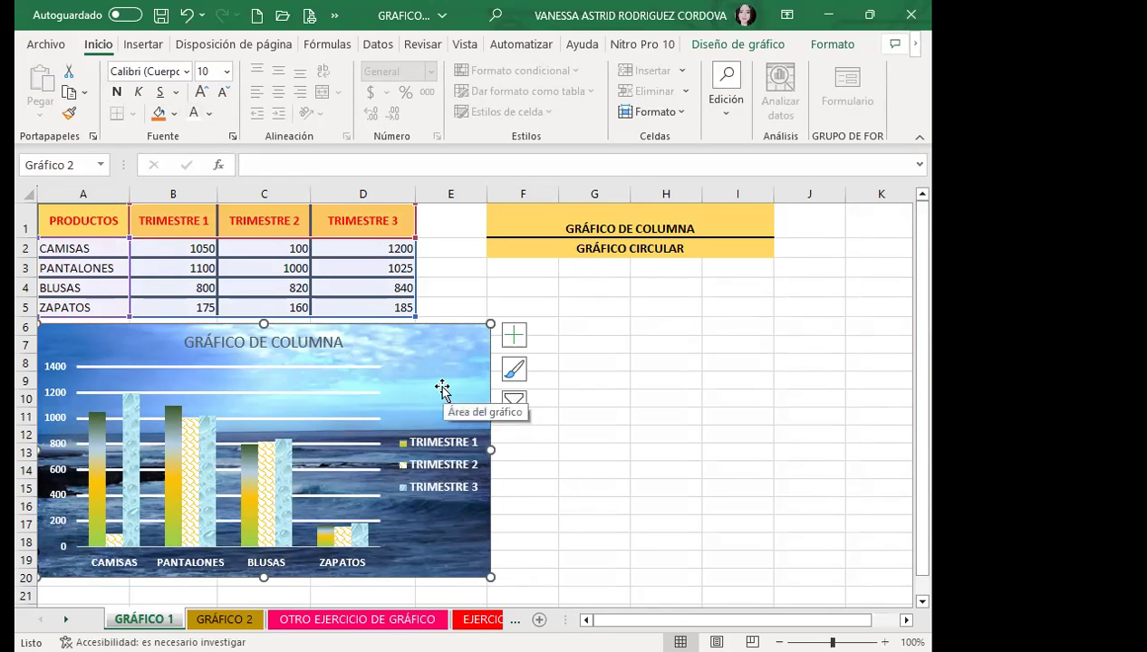
scroll(362, 567, down, 1)
Make the GRÁFICO DE COLUMNA title bold and two sizes larger
scroll(279, 569, up, 1)
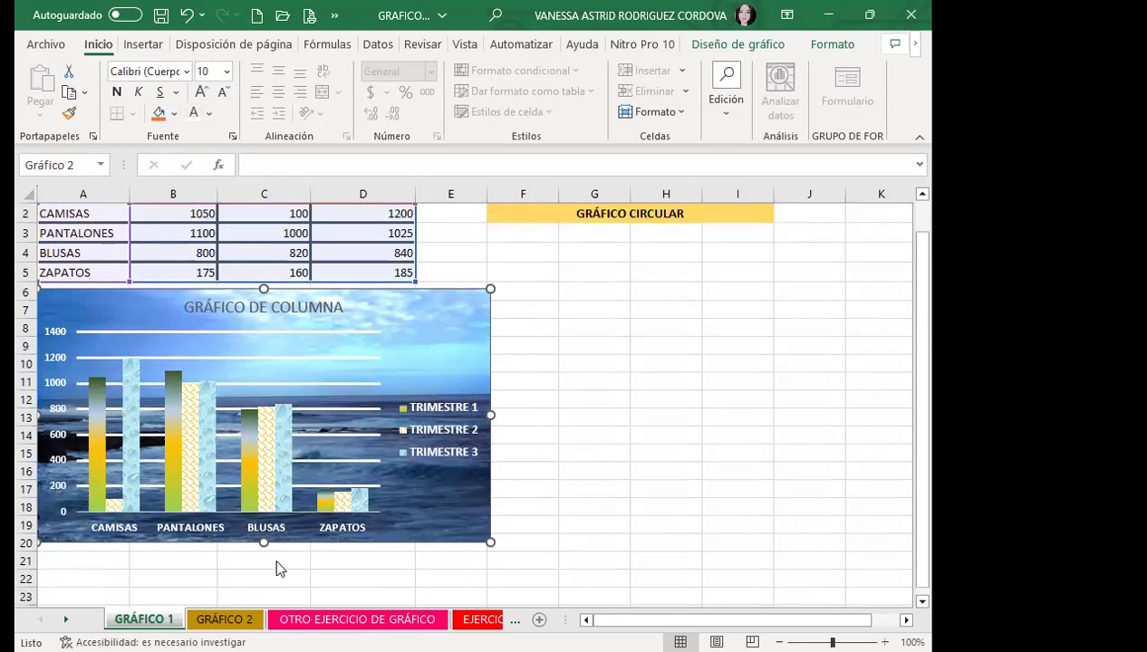
scroll(285, 553, up, 1)
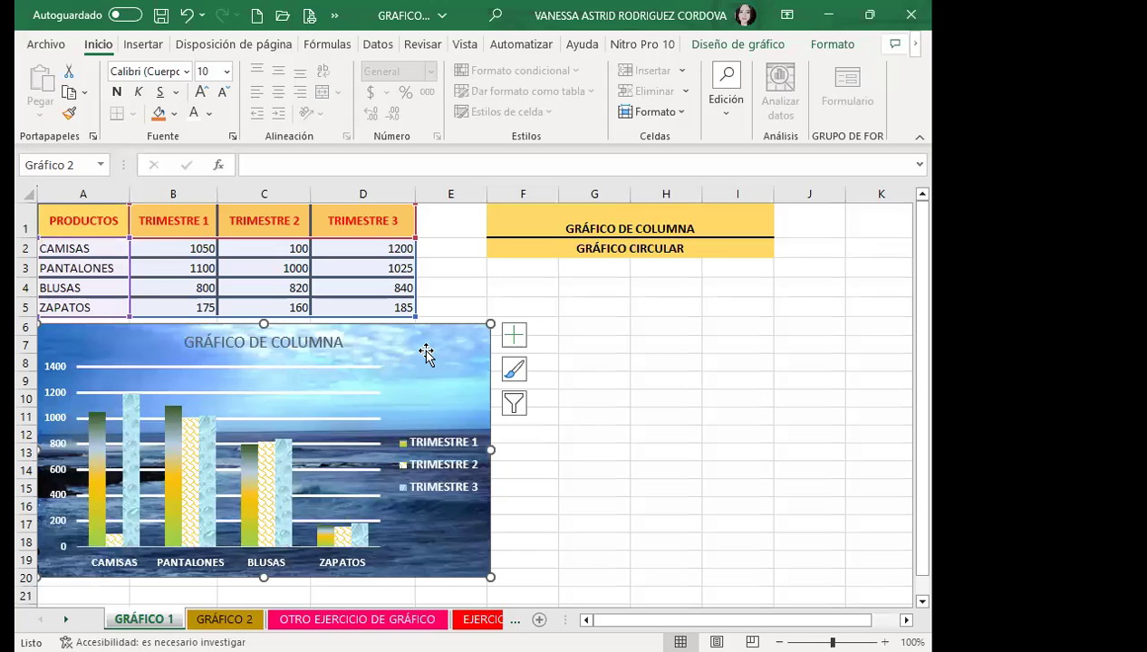
click(303, 346)
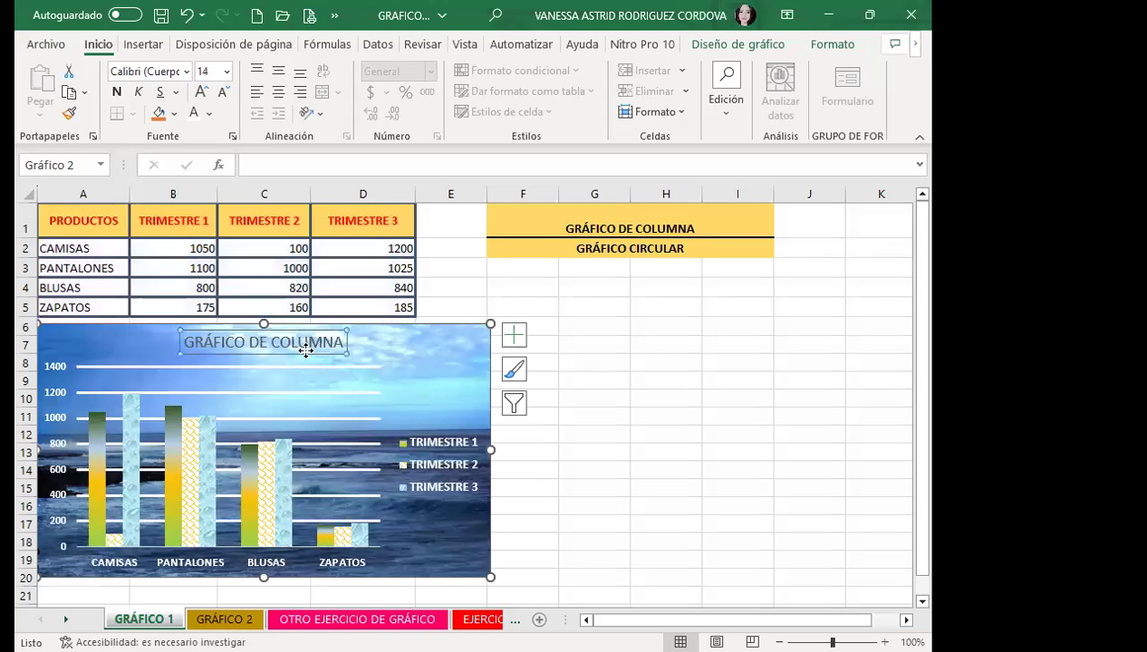
click(115, 93)
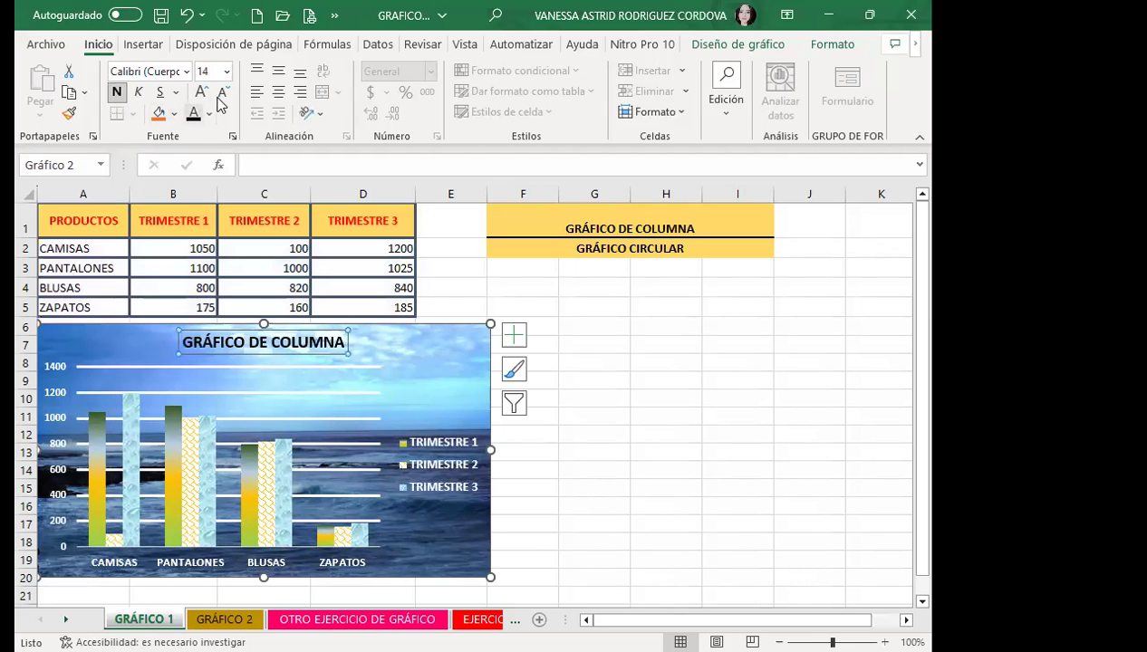
click(201, 93)
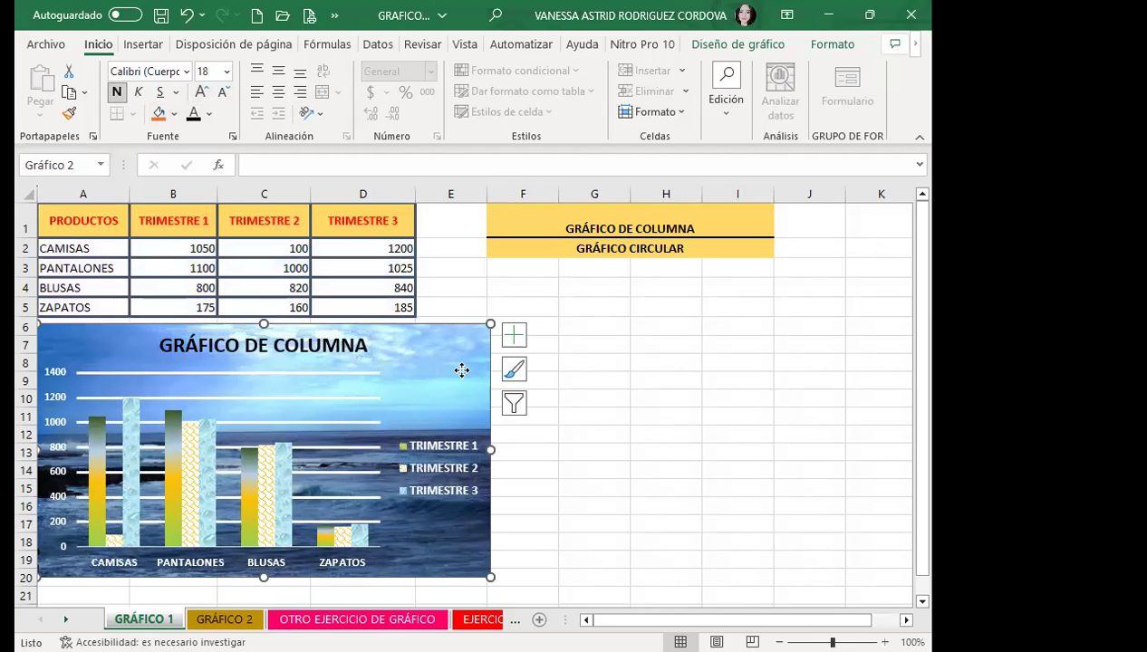
click(457, 407)
Drag the chart larger from its corner and increase the legend text by one size
scroll(457, 407, down, 1)
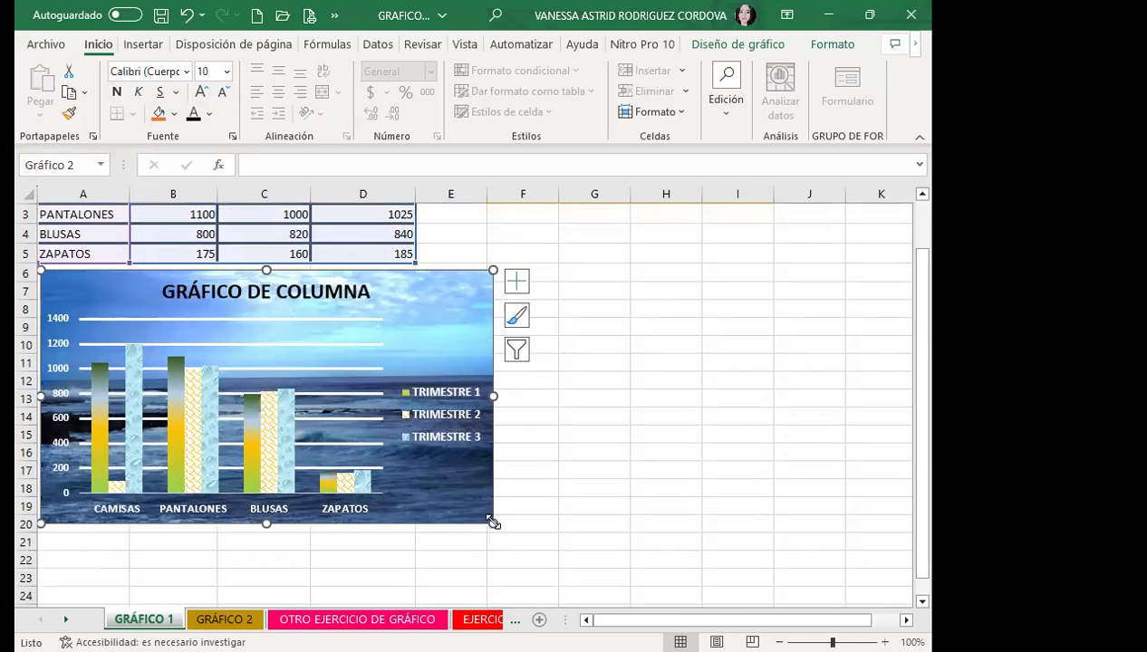
drag(492, 522, 549, 578)
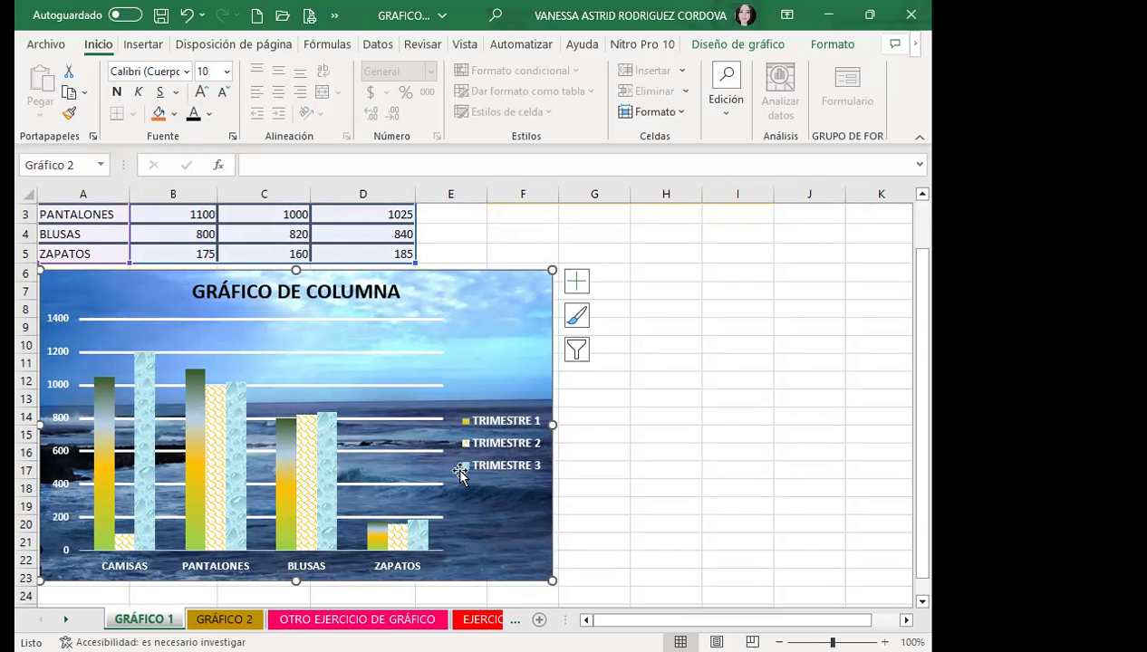
click(470, 433)
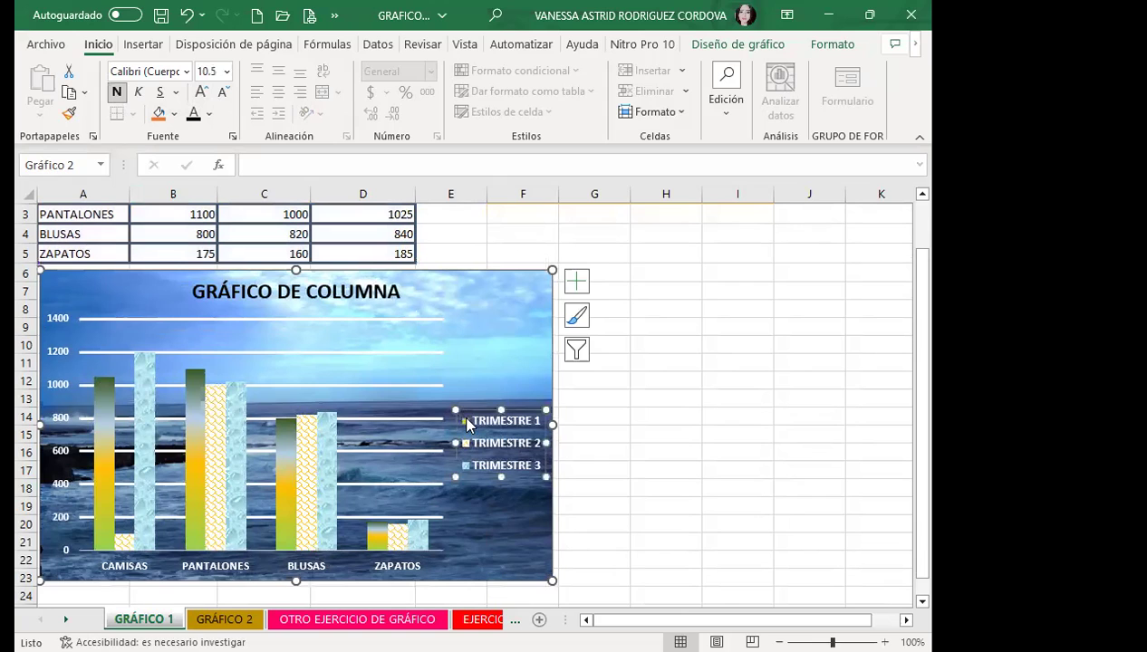
click(203, 93)
click(203, 93)
click(202, 94)
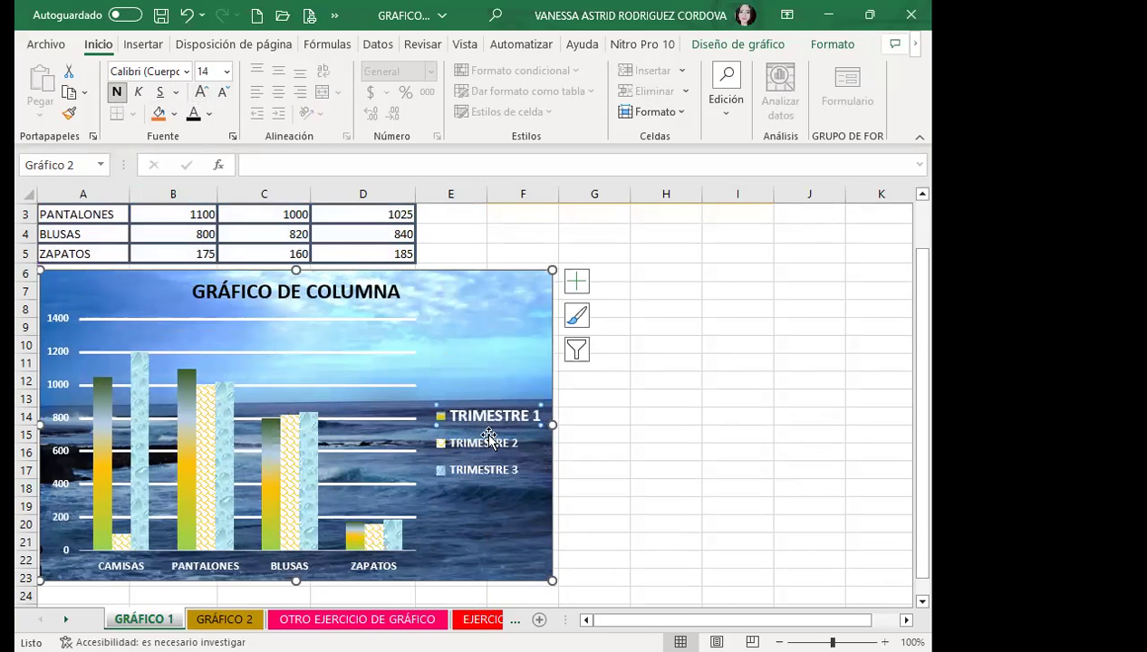
key(ctrl+z)
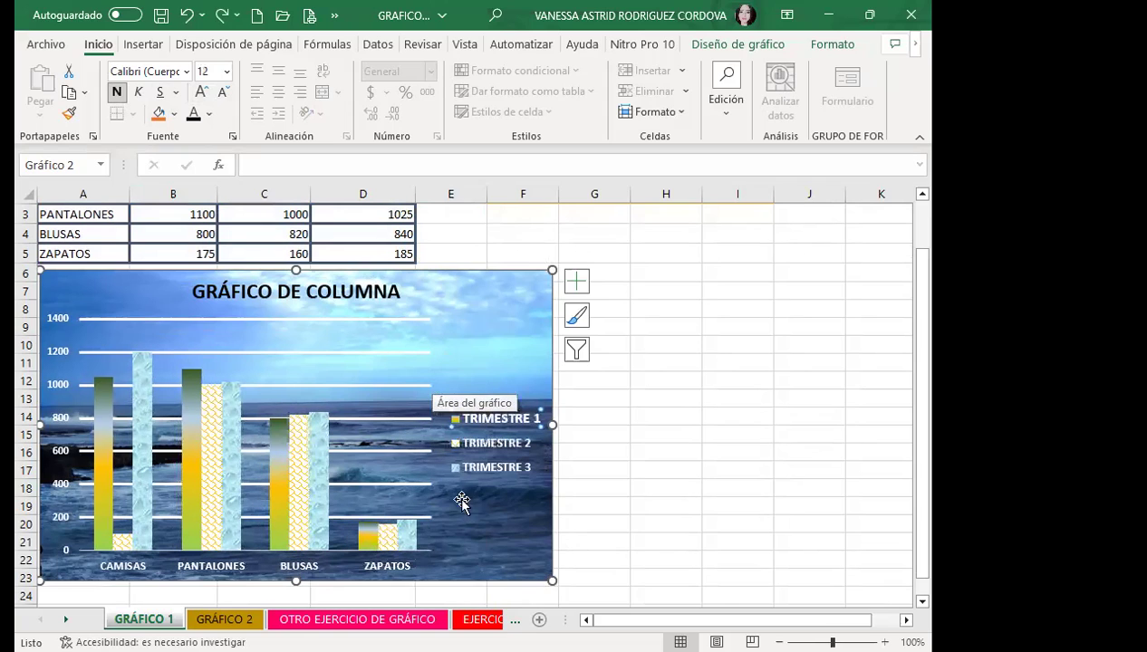
click(480, 506)
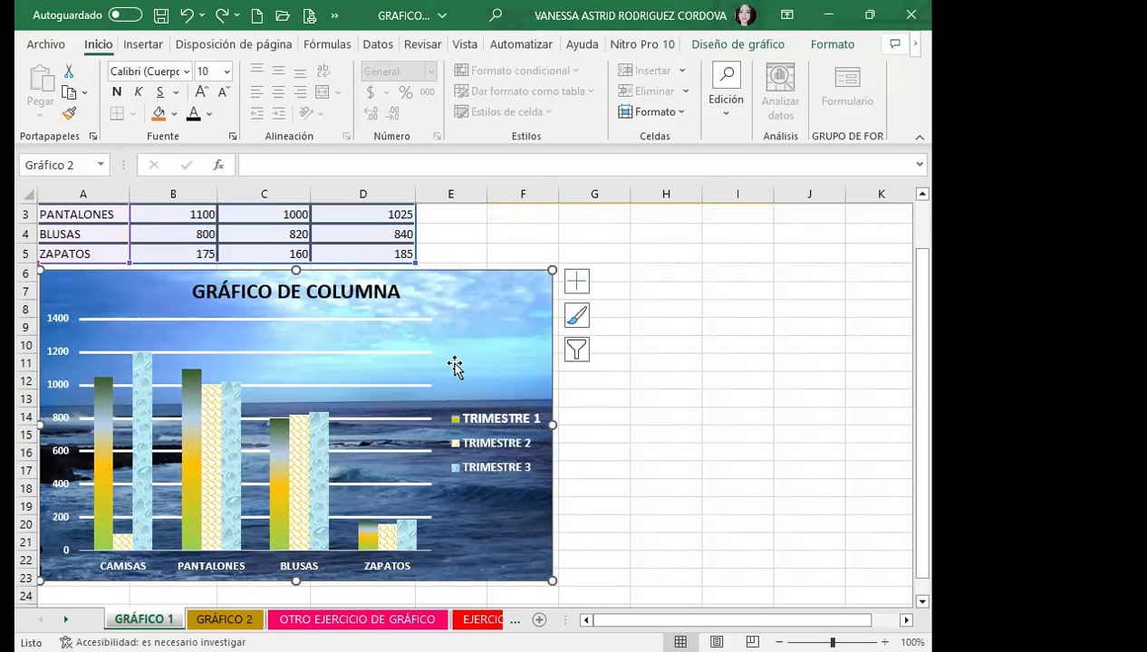
Insert a 3D pie chart of the product sales table data
scroll(222, 391, up, 2)
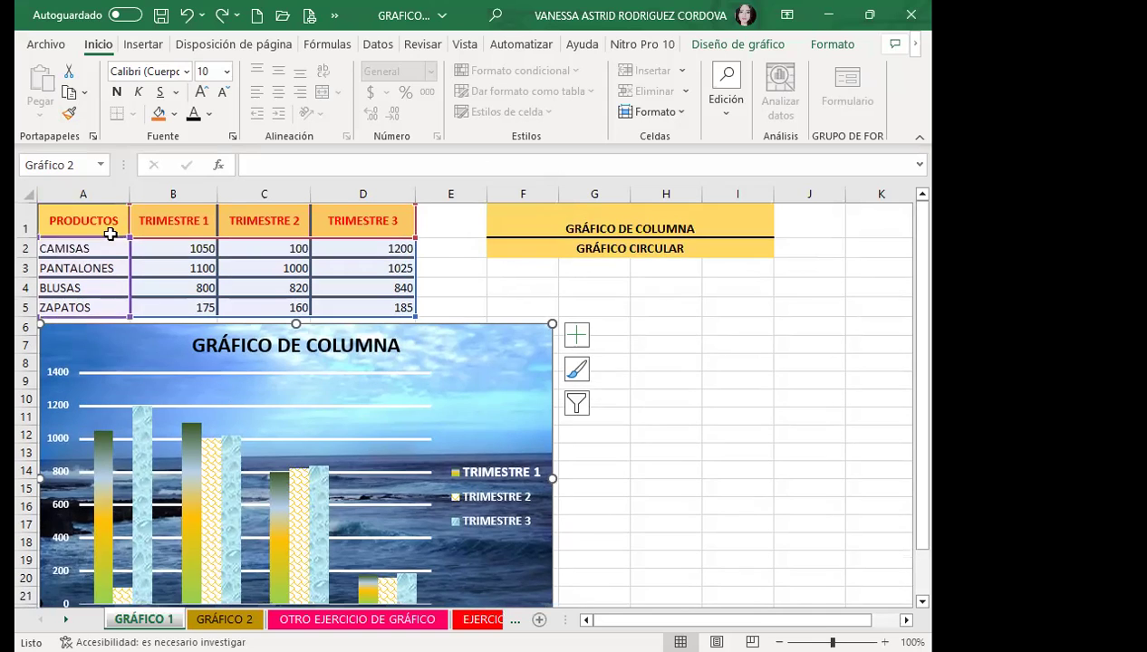
mouse_move(97, 220)
mouse_down()
mouse_move(171, 225)
mouse_move(376, 304)
mouse_up()
click(255, 230)
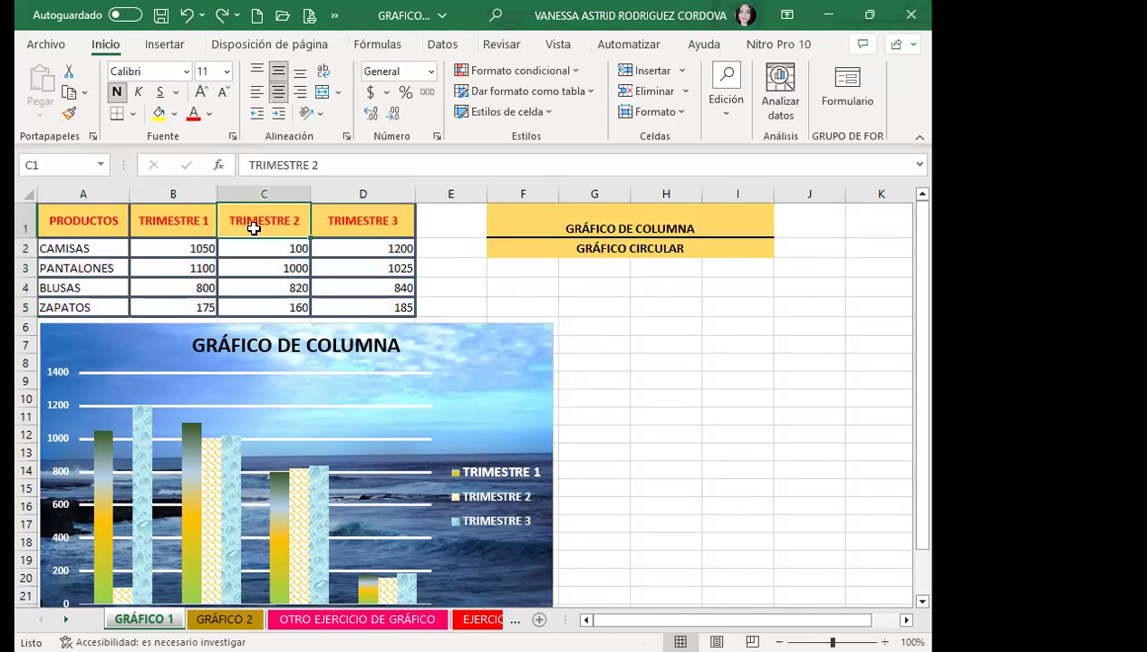
click(164, 44)
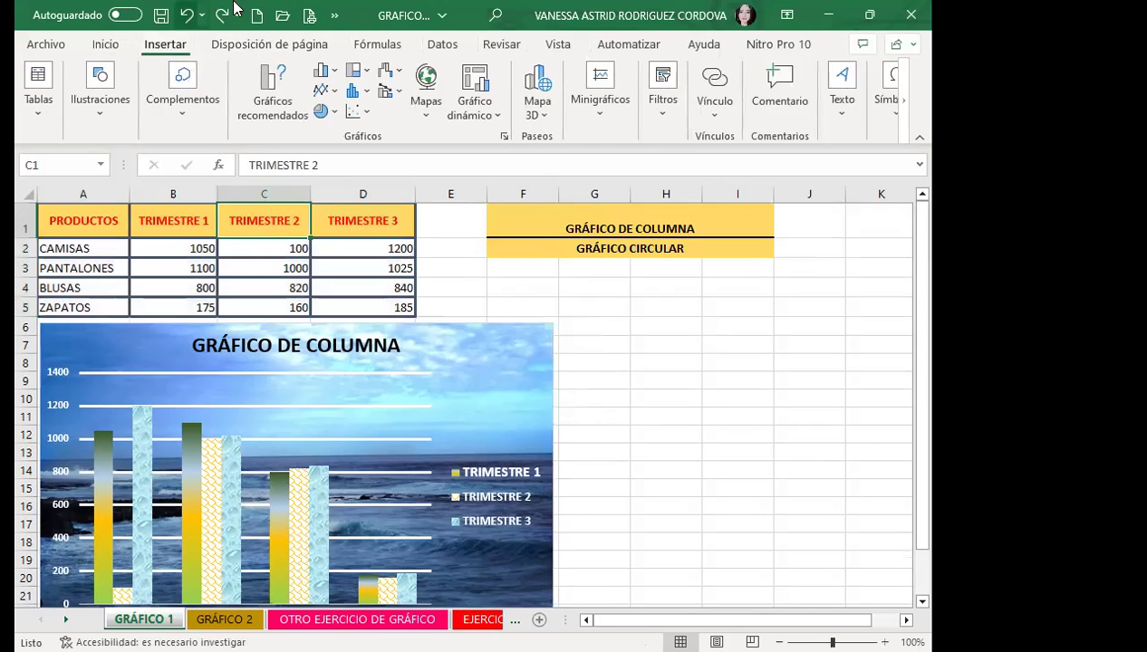
click(333, 109)
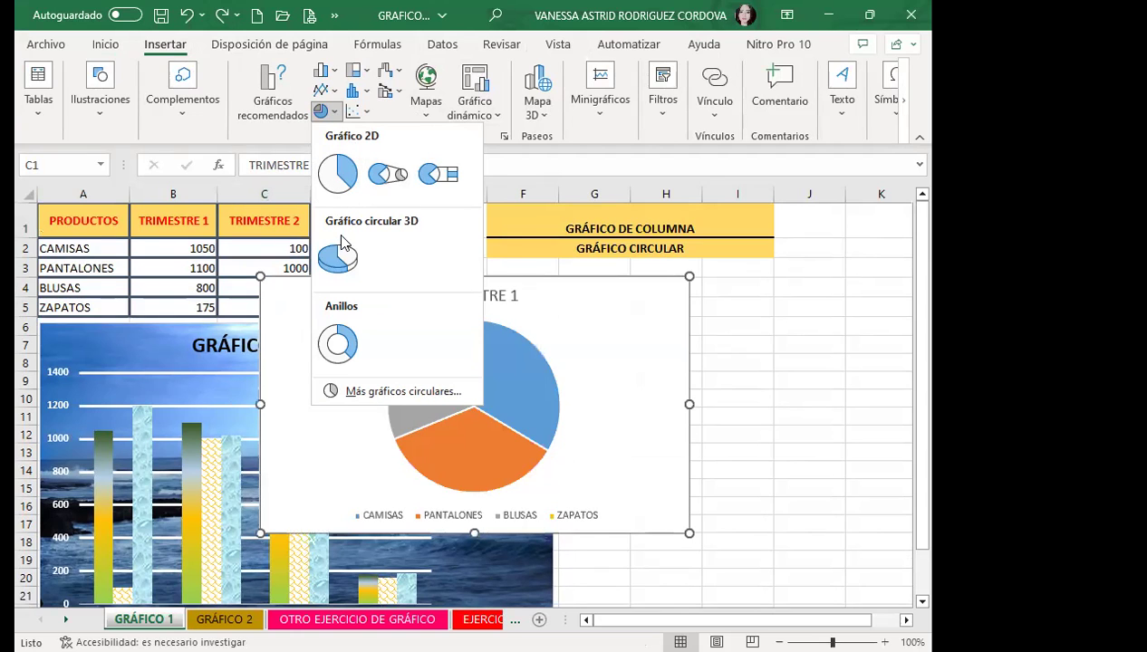
click(342, 271)
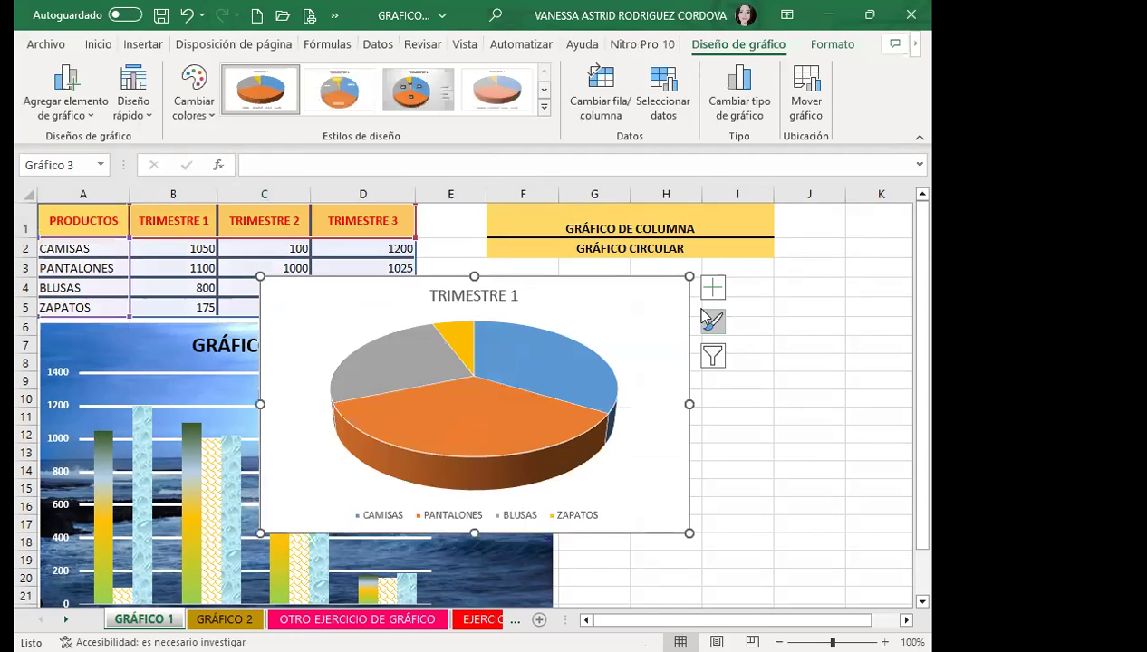
Move the new pie chart into place beside the sales table
drag(623, 306, 478, 513)
scroll(451, 453, down, 2)
scroll(459, 258, down, 3)
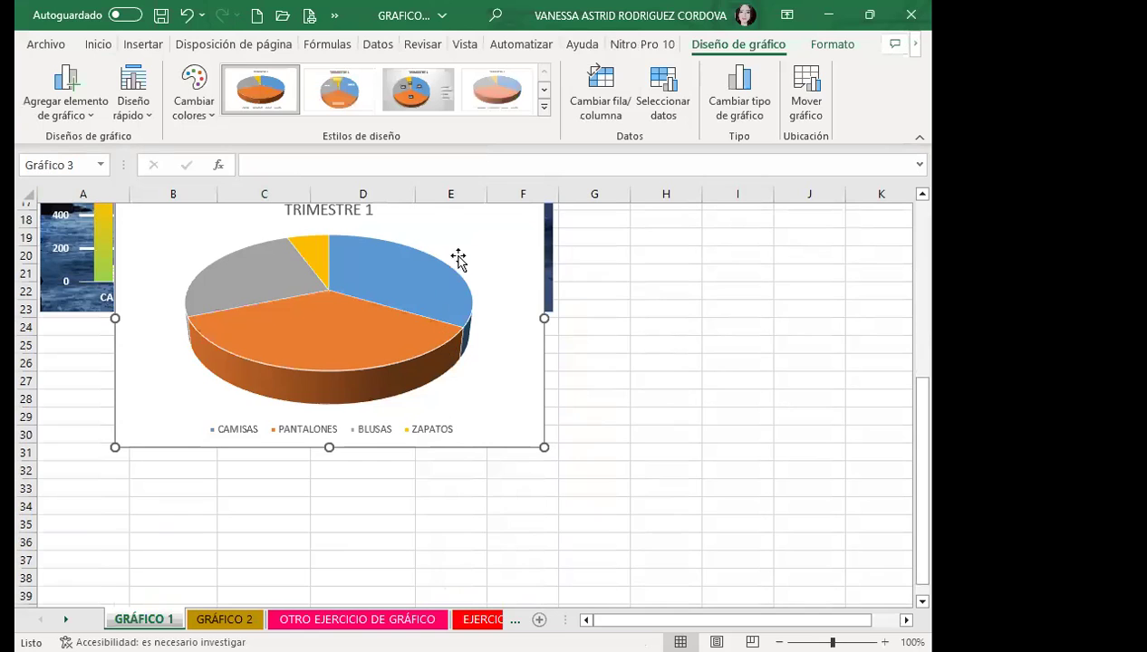
mouse_move(469, 261)
mouse_down()
mouse_move(444, 419)
mouse_move(443, 377)
mouse_up()
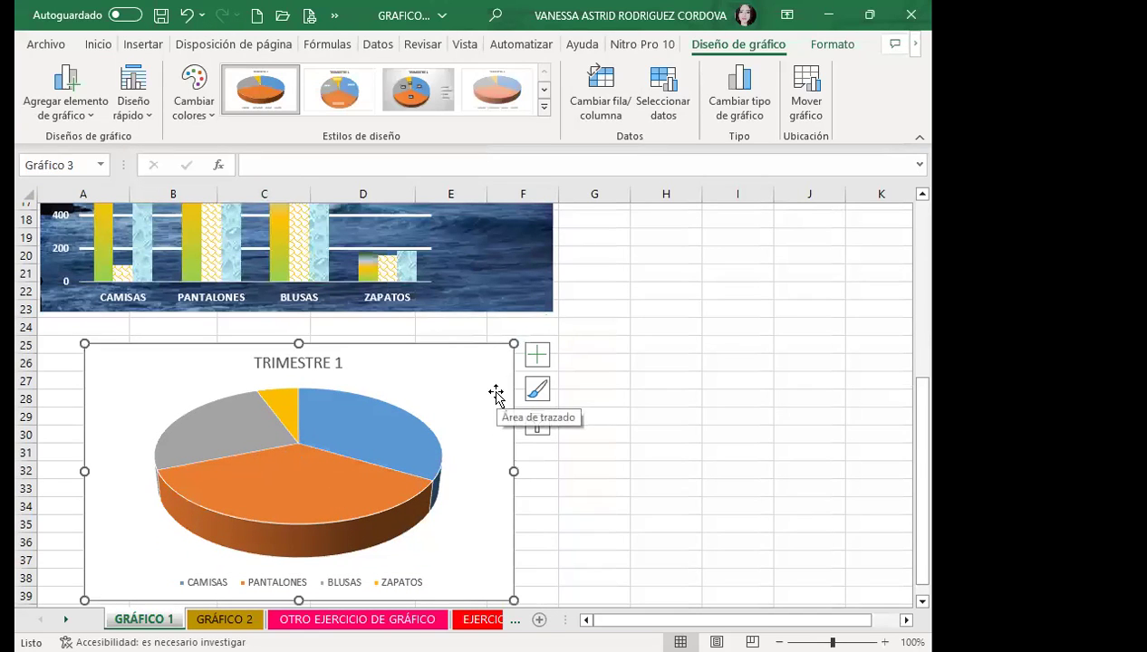
Apply quick layout Diseño 6 with percentage slice labels and the legend on the right
click(545, 108)
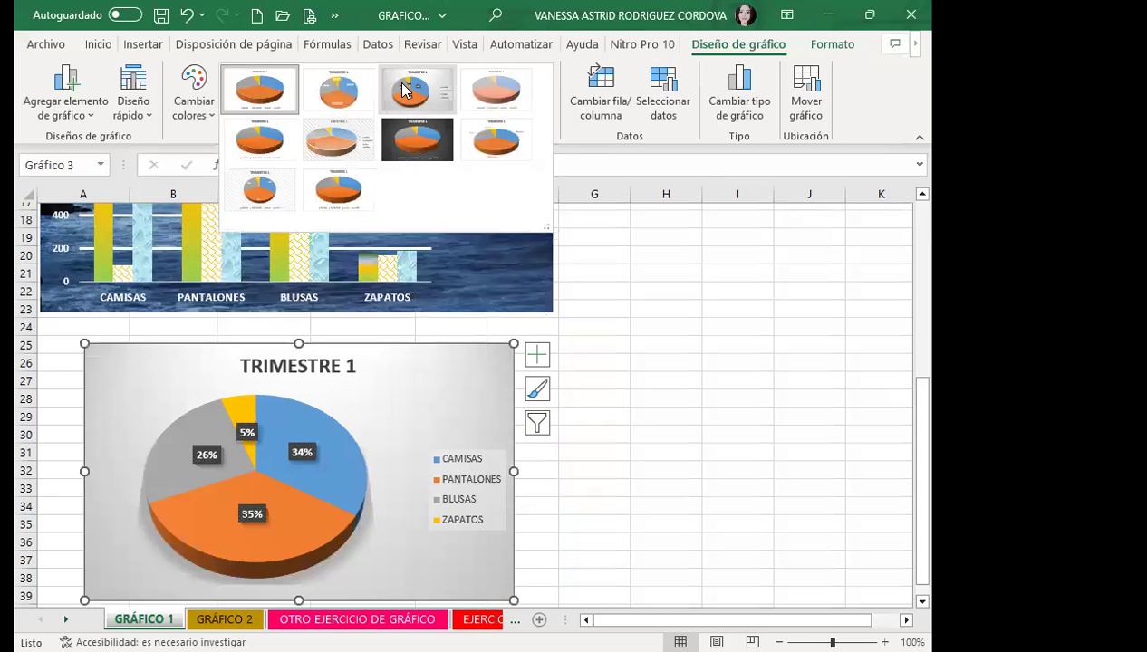
click(131, 114)
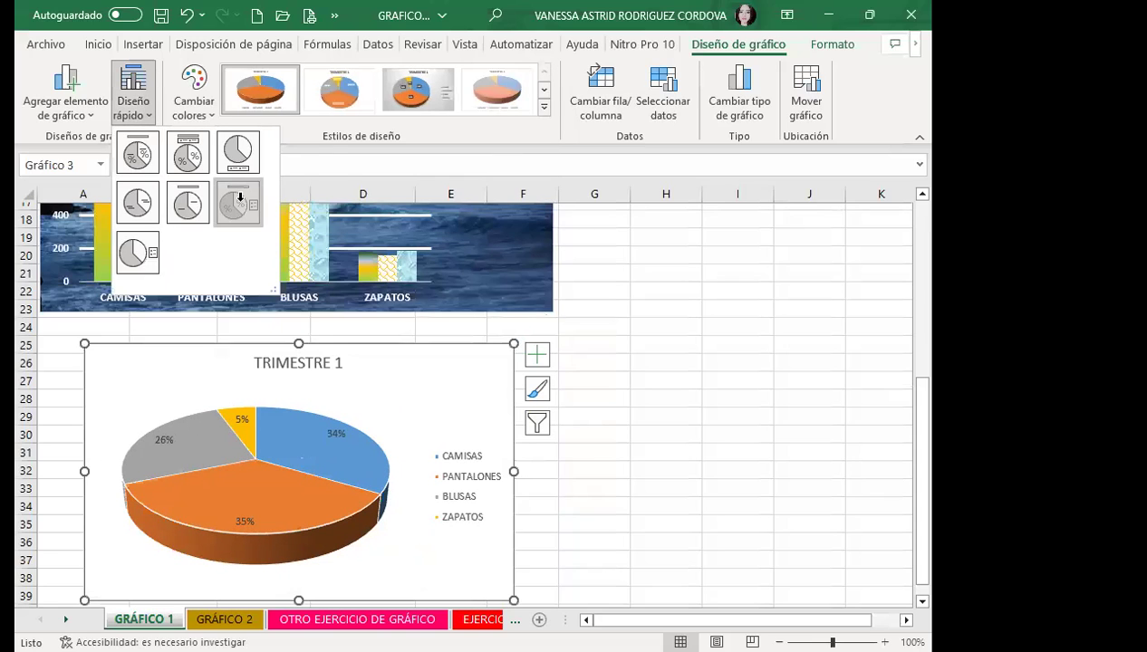
click(238, 203)
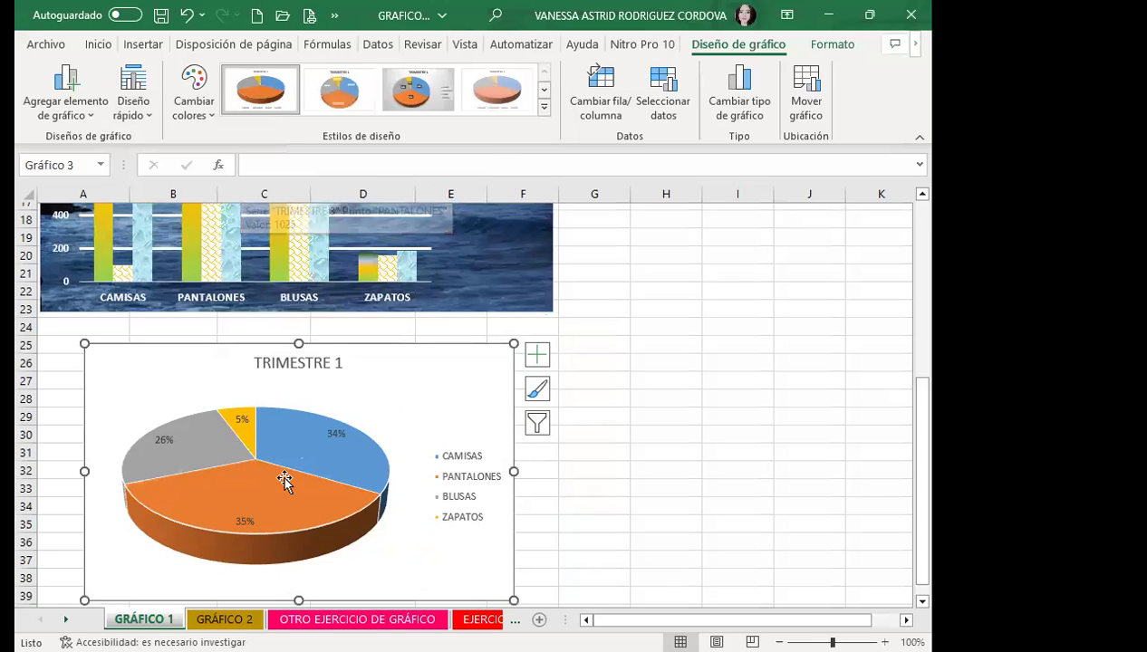
click(133, 102)
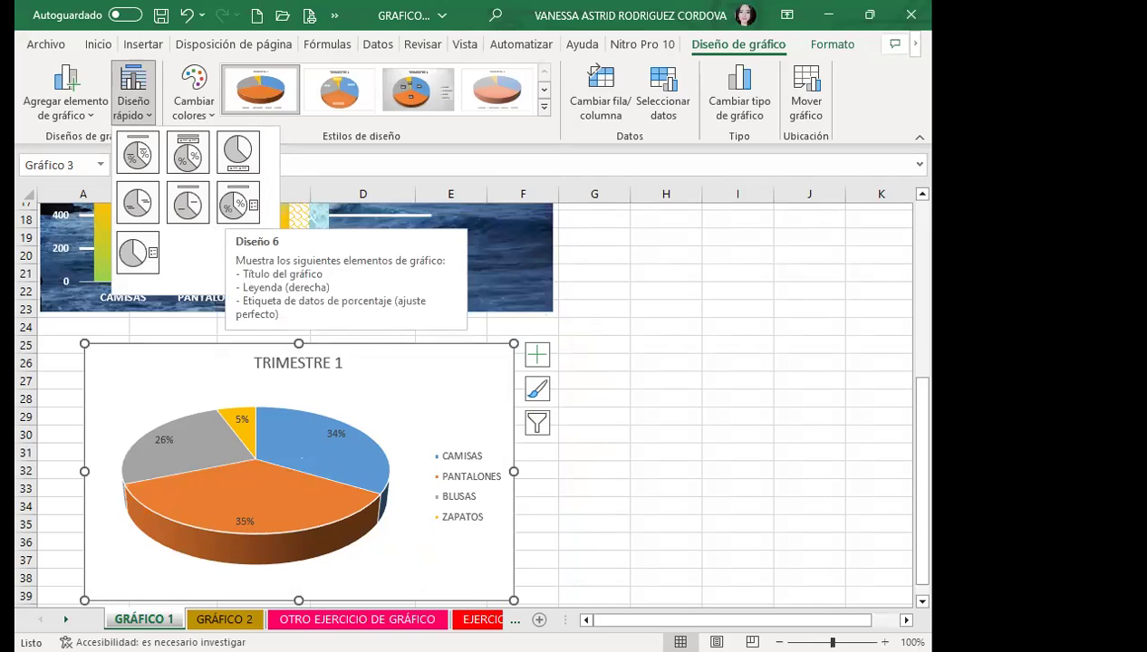
key(Escape)
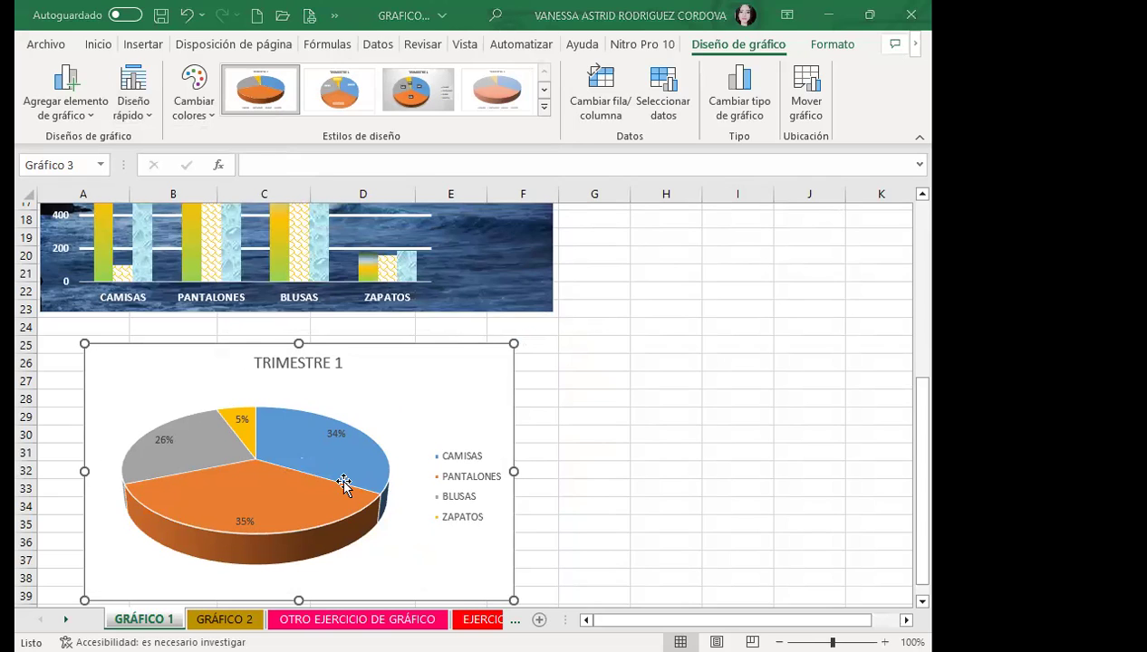
mouse_move(394, 392)
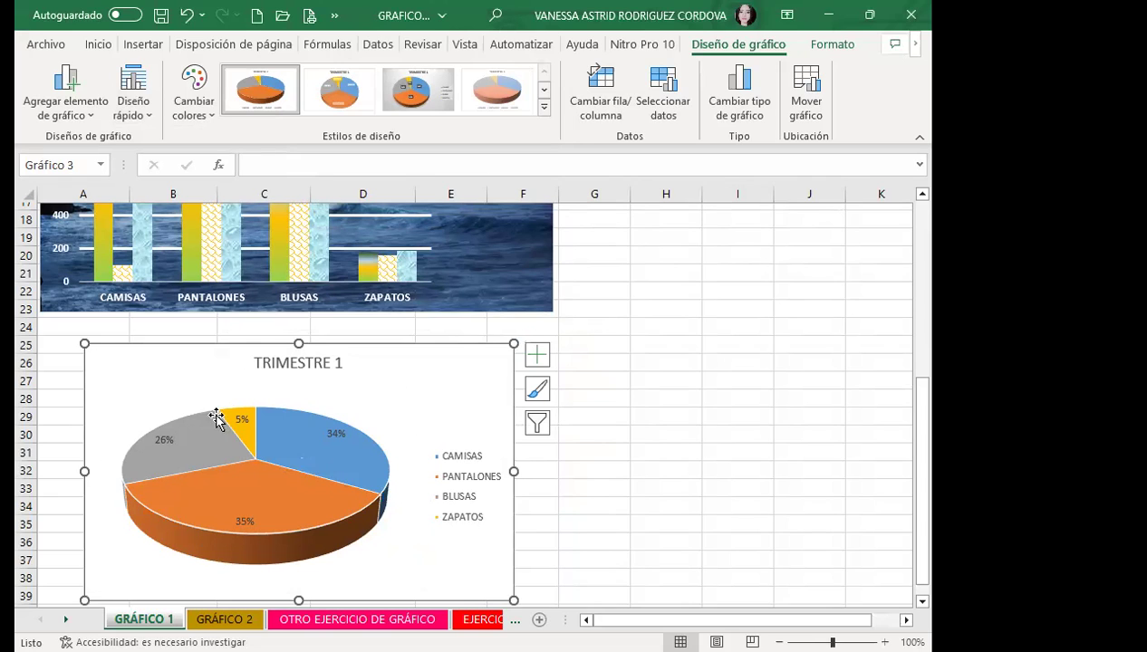
scroll(243, 397, up, 5)
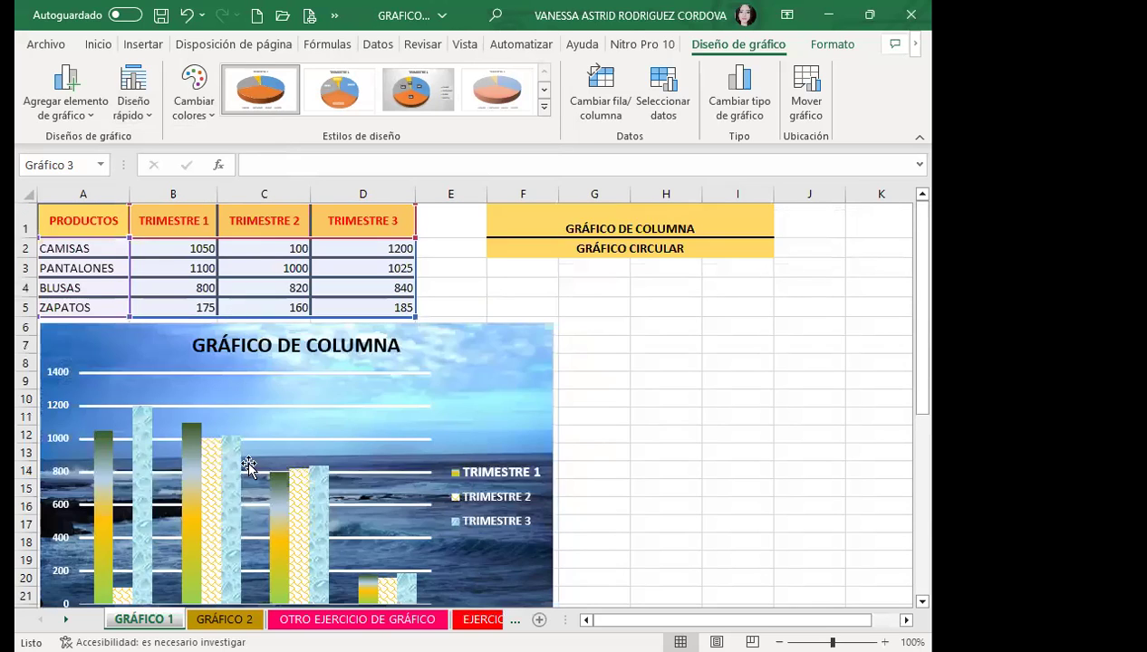
scroll(148, 445, down, 4)
scroll(238, 333, down, 2)
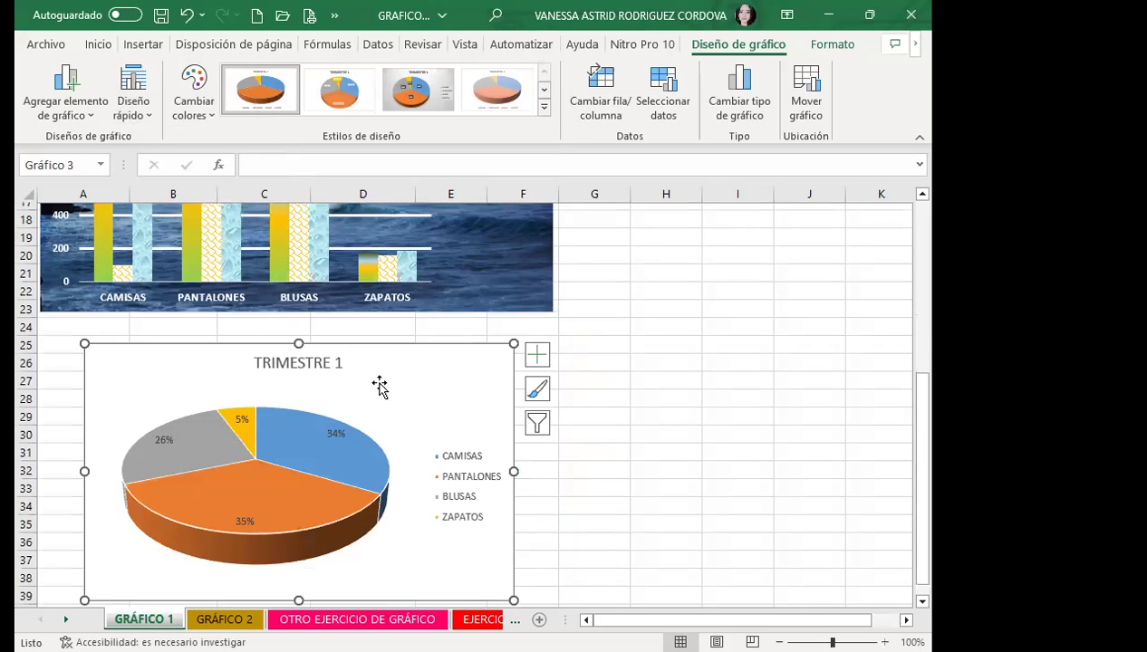
scroll(263, 288, up, 5)
scroll(226, 262, up, 1)
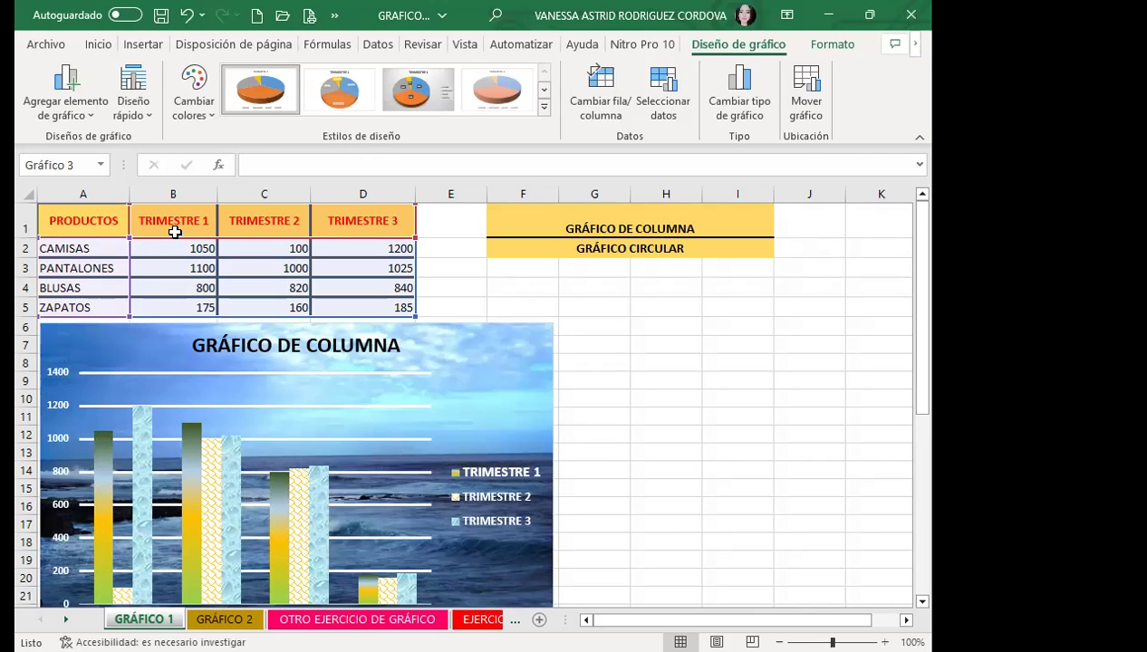
click(493, 308)
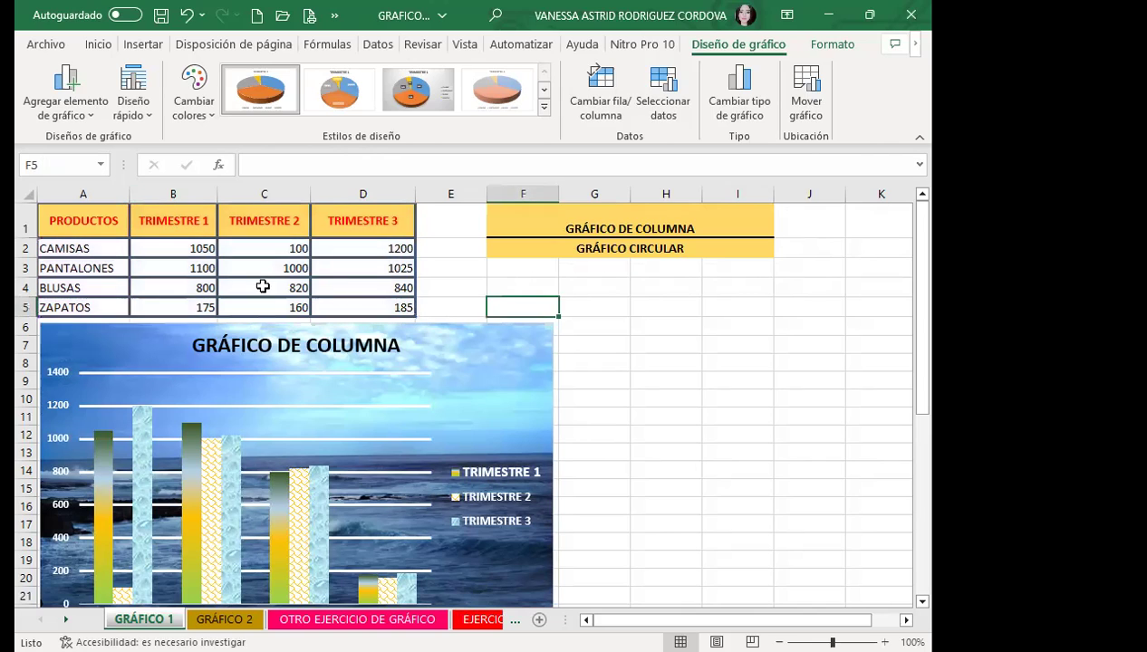
drag(56, 212, 193, 310)
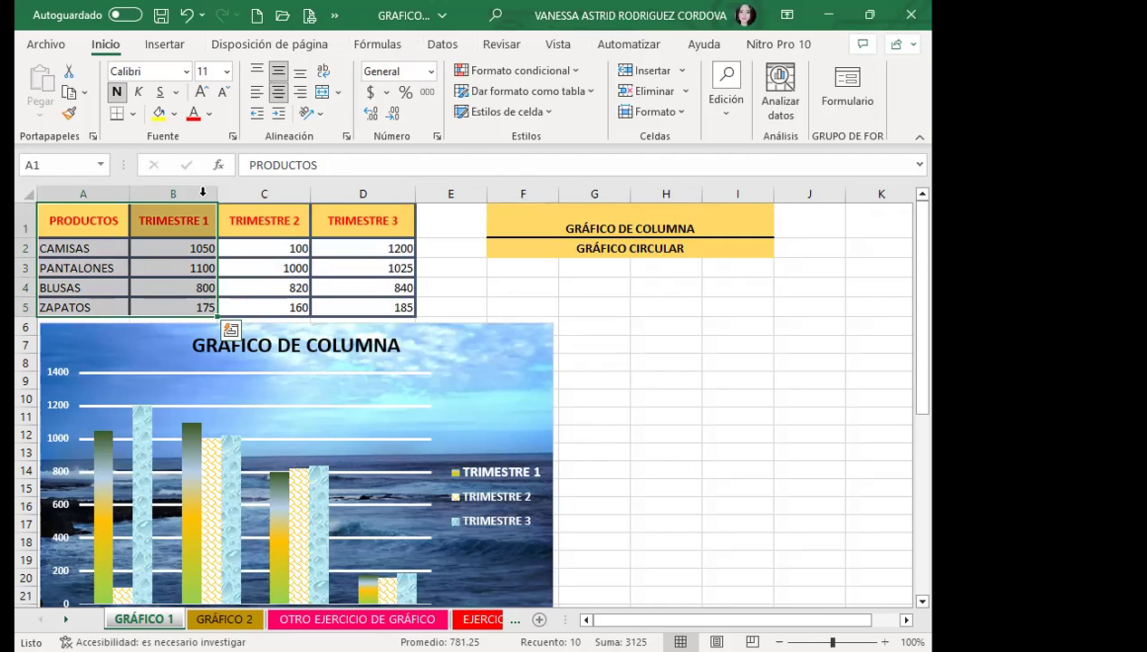
click(187, 222)
scroll(218, 429, down, 3)
scroll(336, 402, down, 2)
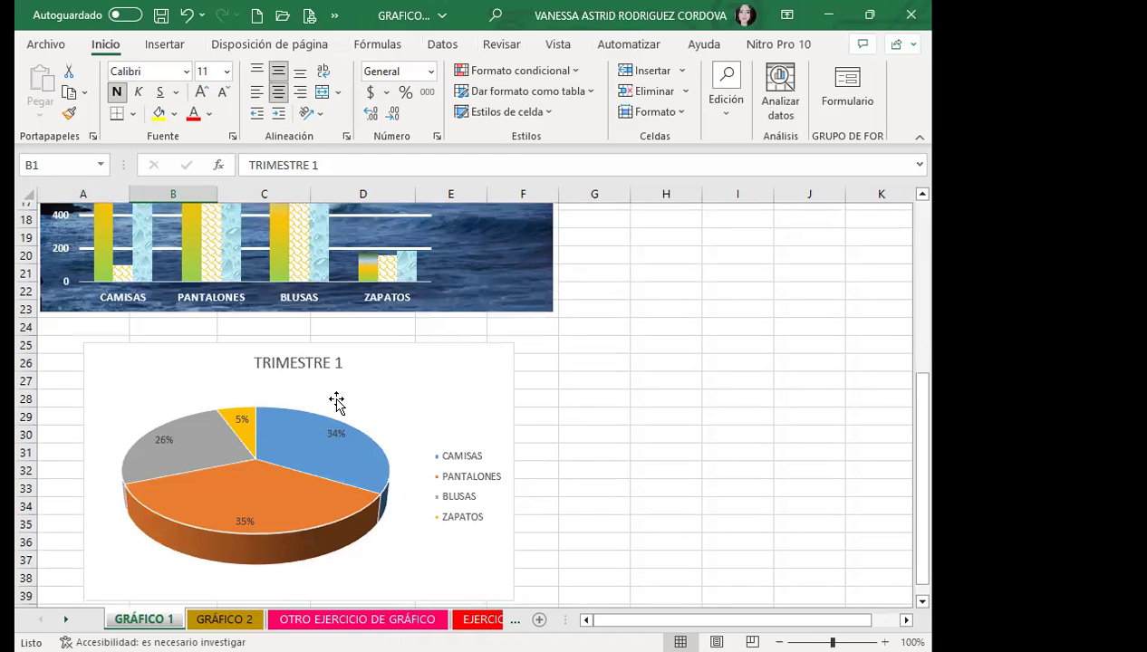
click(410, 396)
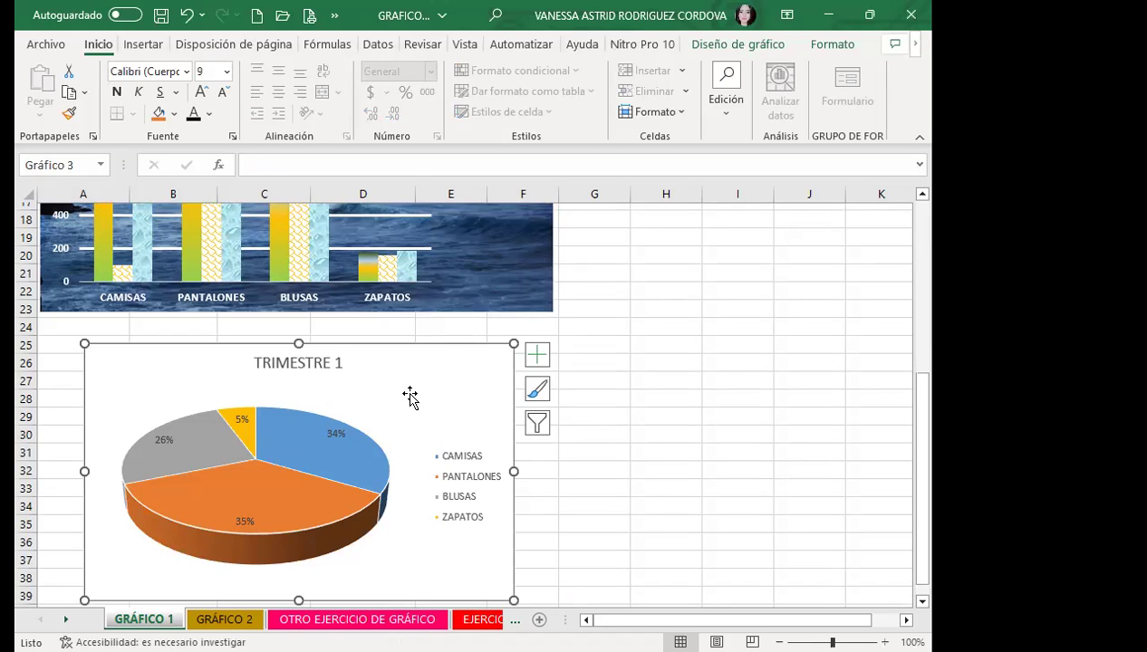
scroll(410, 403, up, 1)
scroll(362, 381, up, 4)
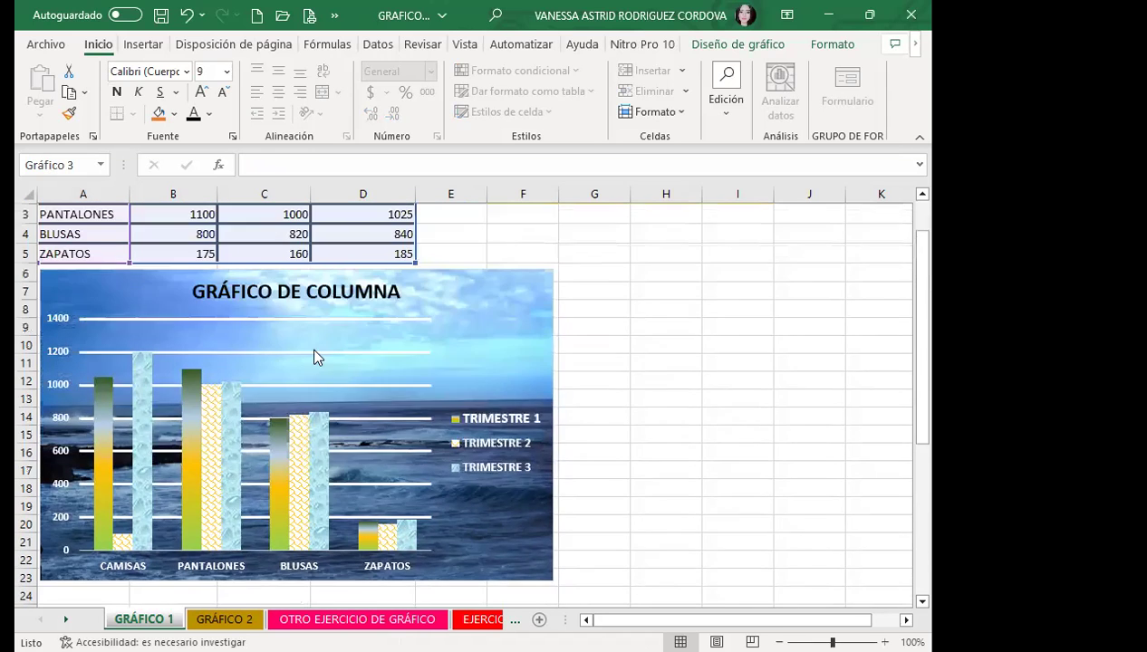
scroll(308, 344, up, 1)
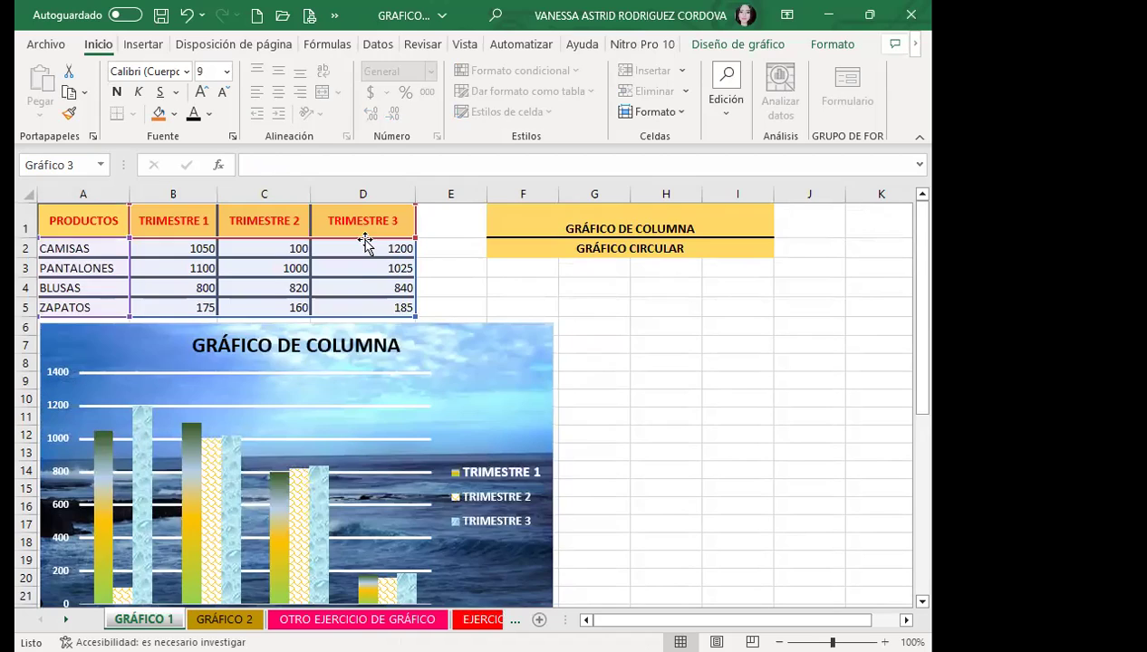
scroll(344, 451, down, 2)
scroll(385, 489, down, 3)
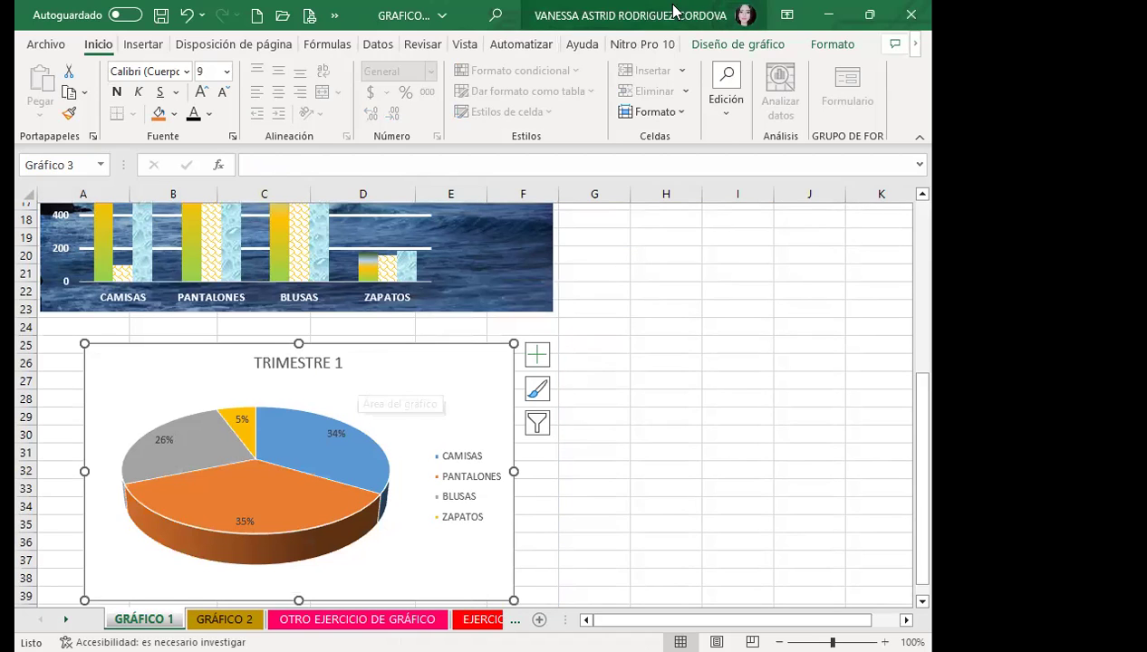
click(715, 45)
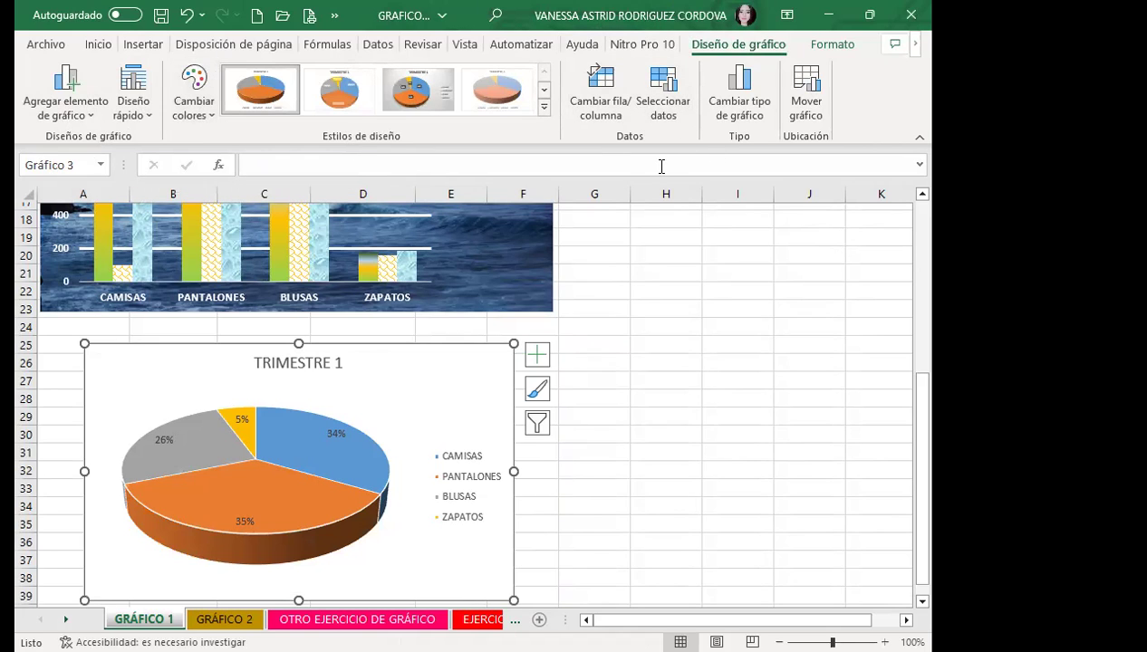
click(682, 80)
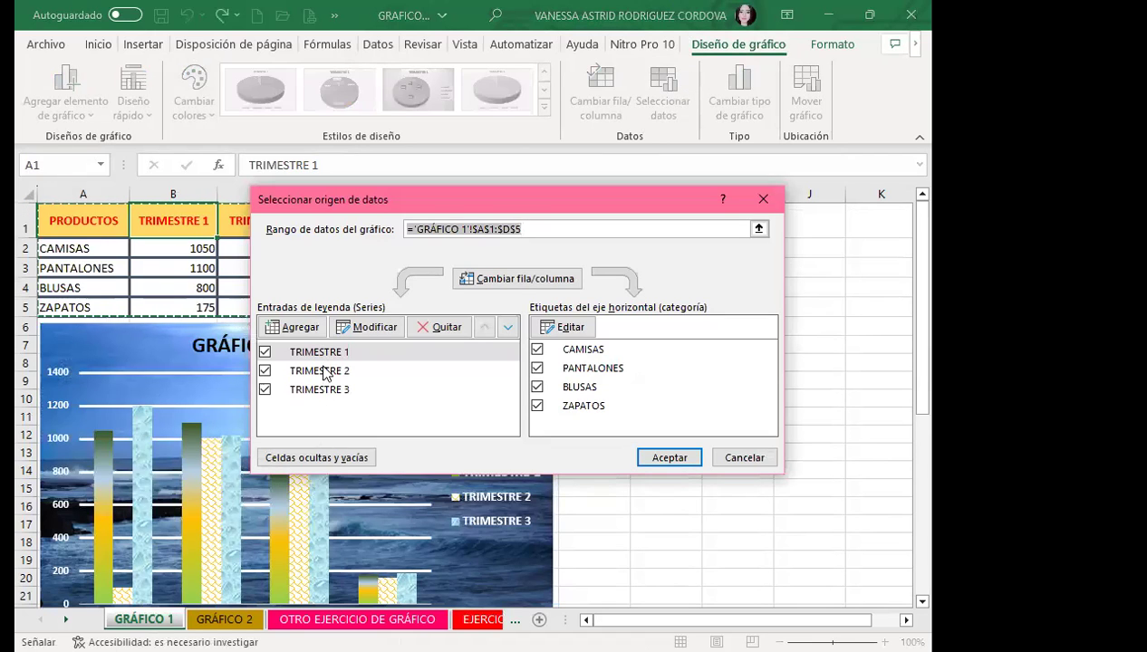
click(265, 351)
click(265, 389)
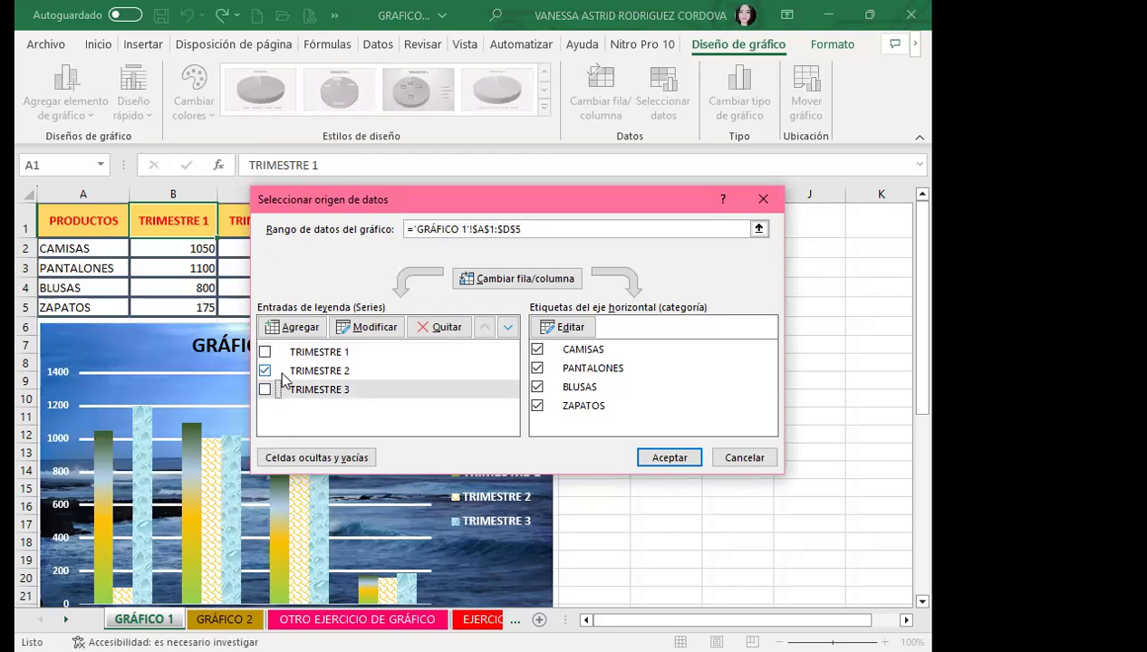
click(672, 460)
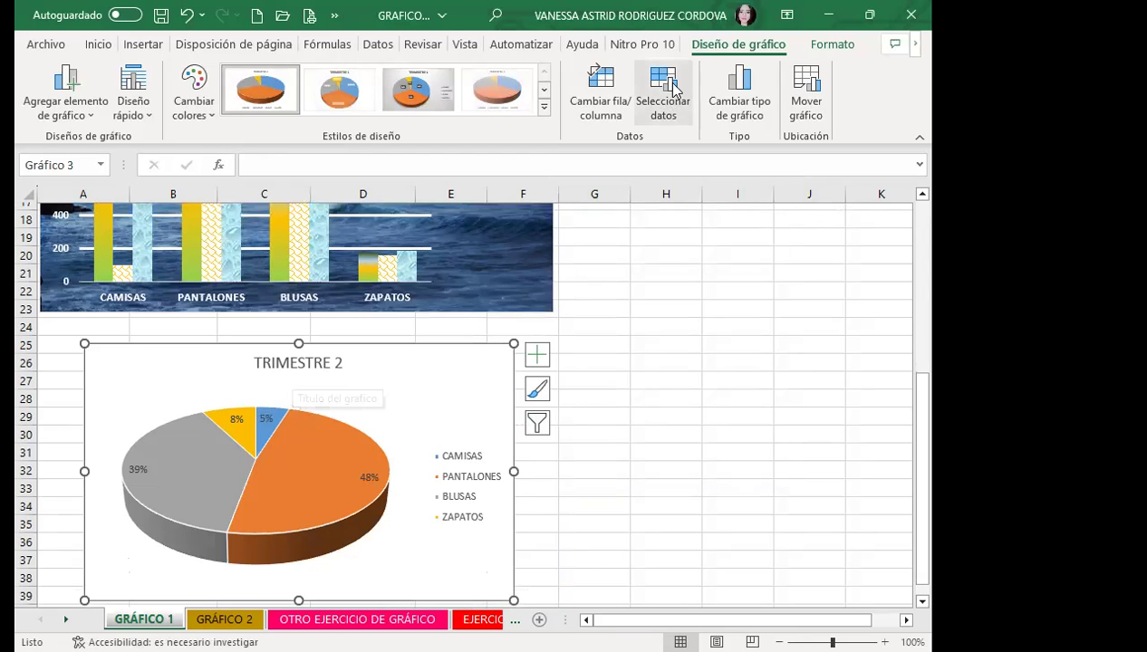
click(662, 91)
click(264, 389)
click(264, 371)
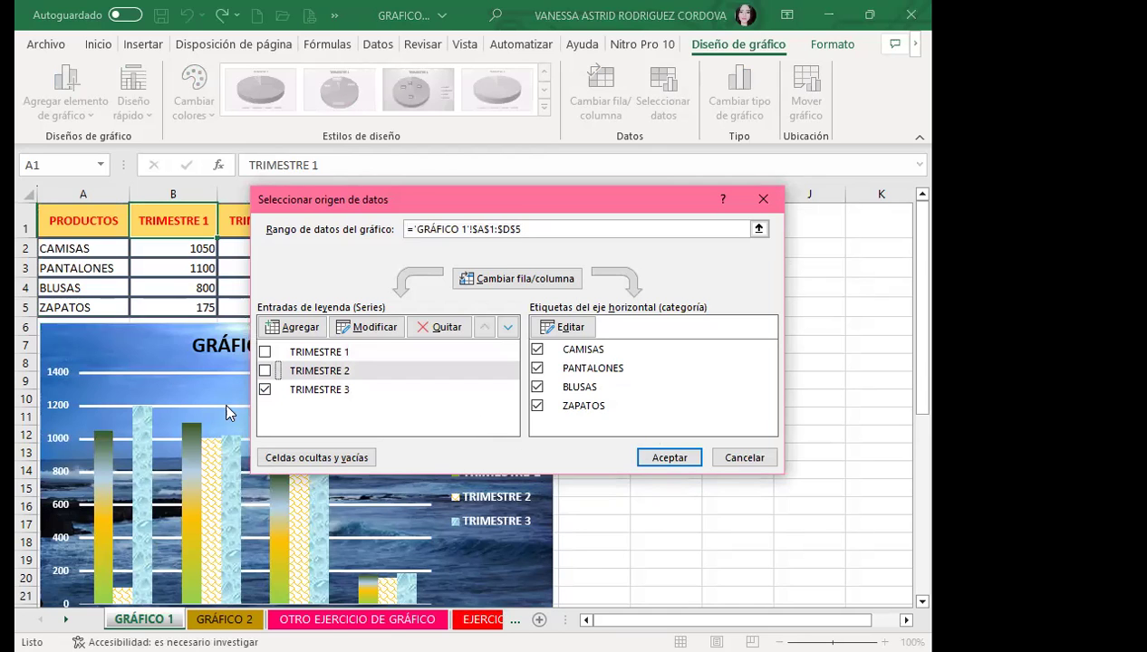
click(678, 455)
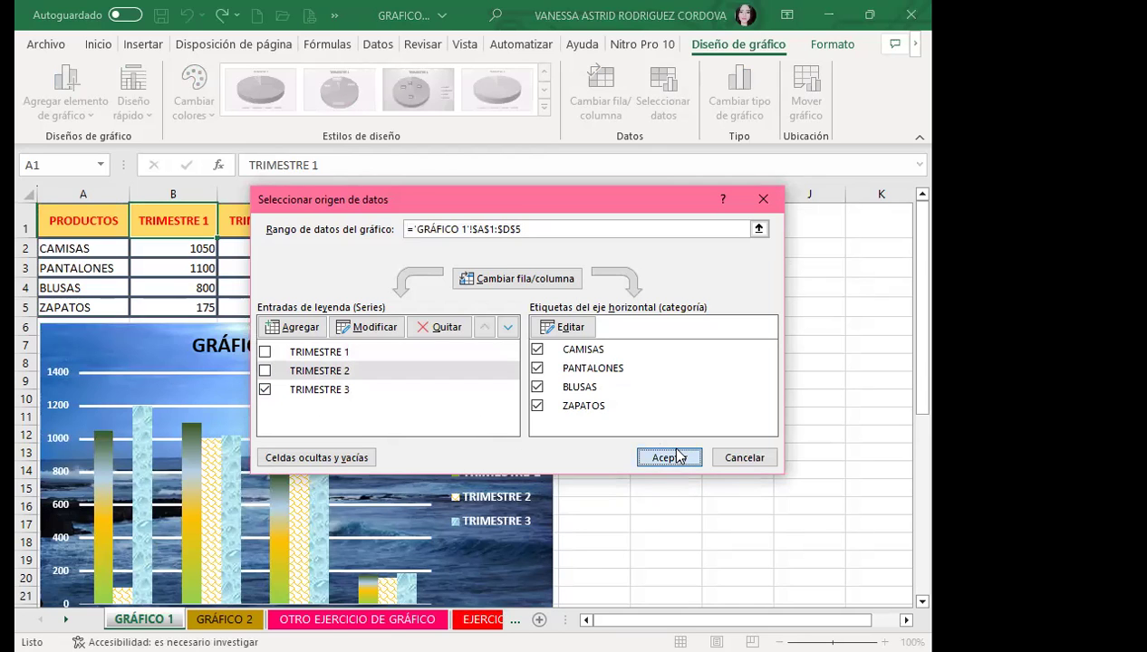
scroll(568, 493, down, 4)
scroll(371, 481, down, 3)
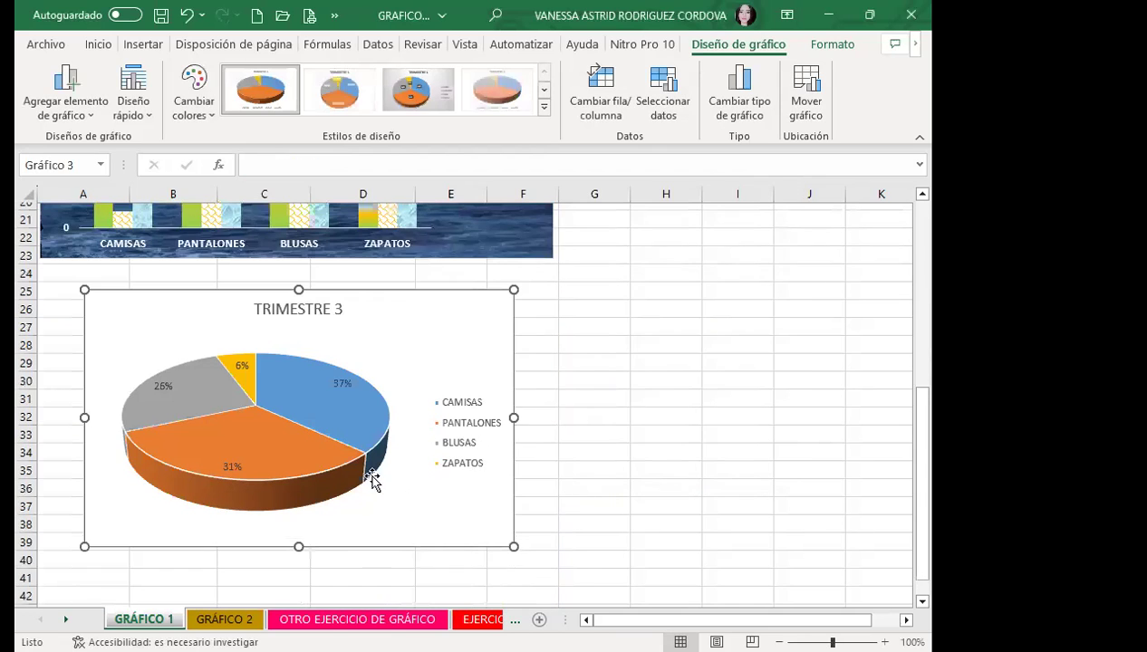
click(328, 309)
scroll(402, 376, up, 2)
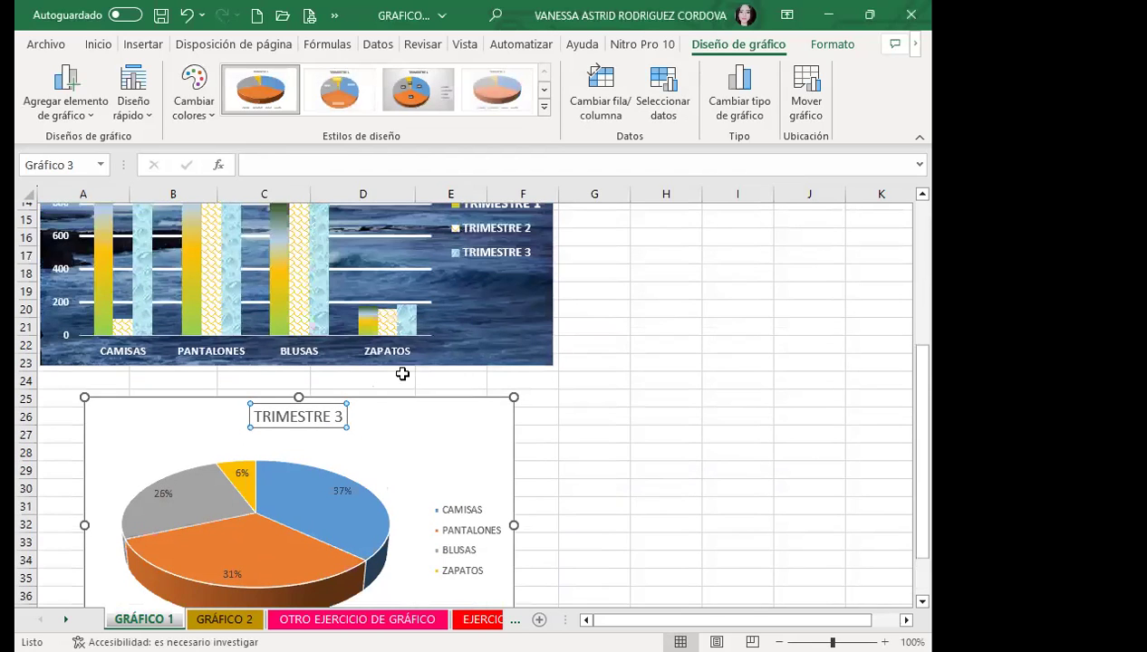
scroll(402, 376, up, 5)
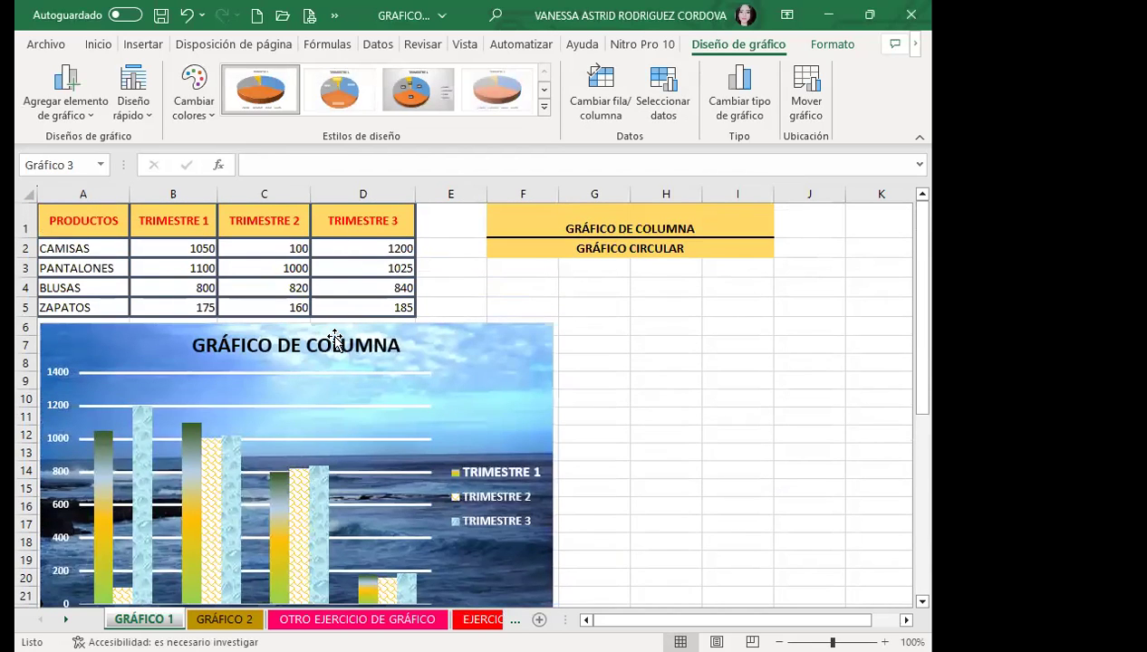
scroll(335, 386, down, 3)
scroll(397, 491, down, 3)
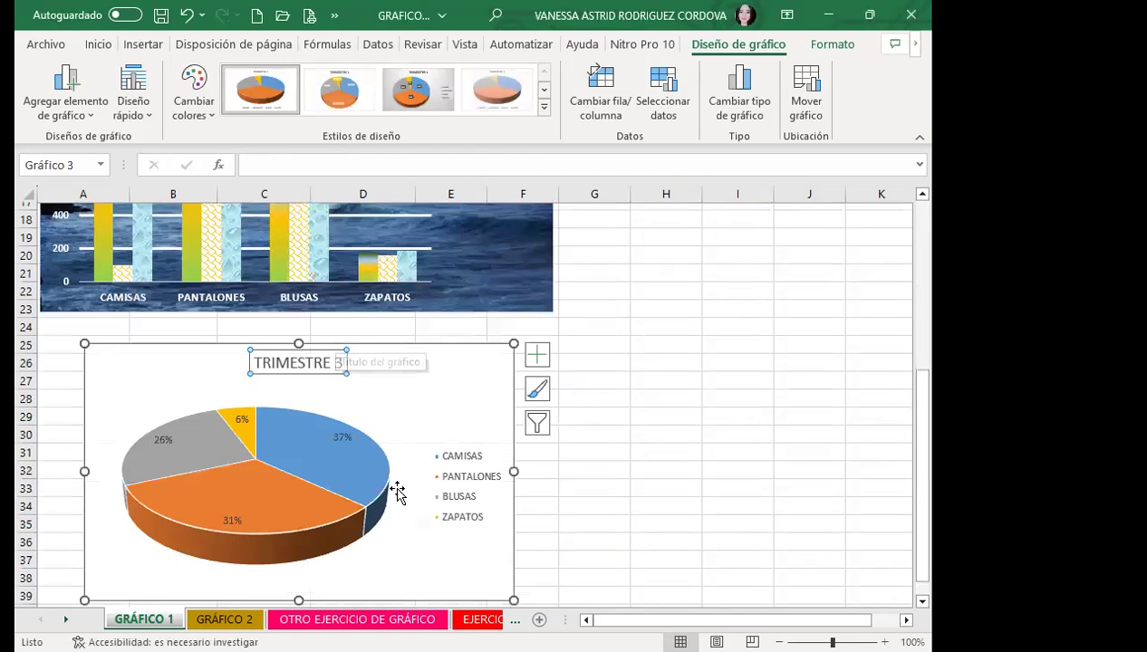
click(671, 92)
click(259, 366)
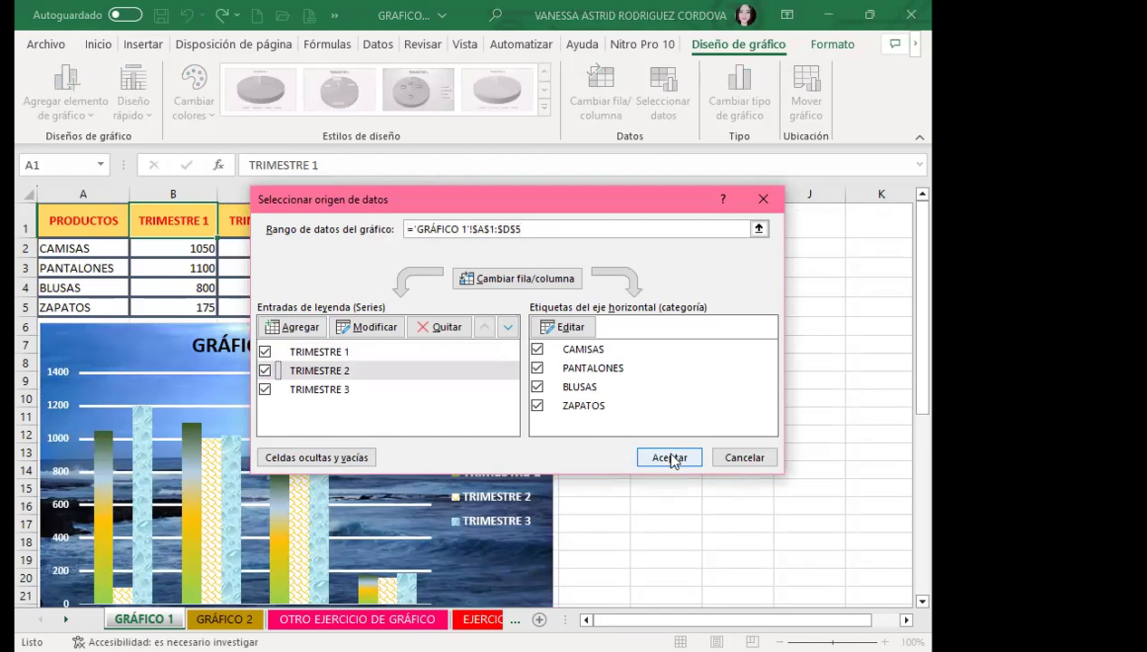
click(670, 458)
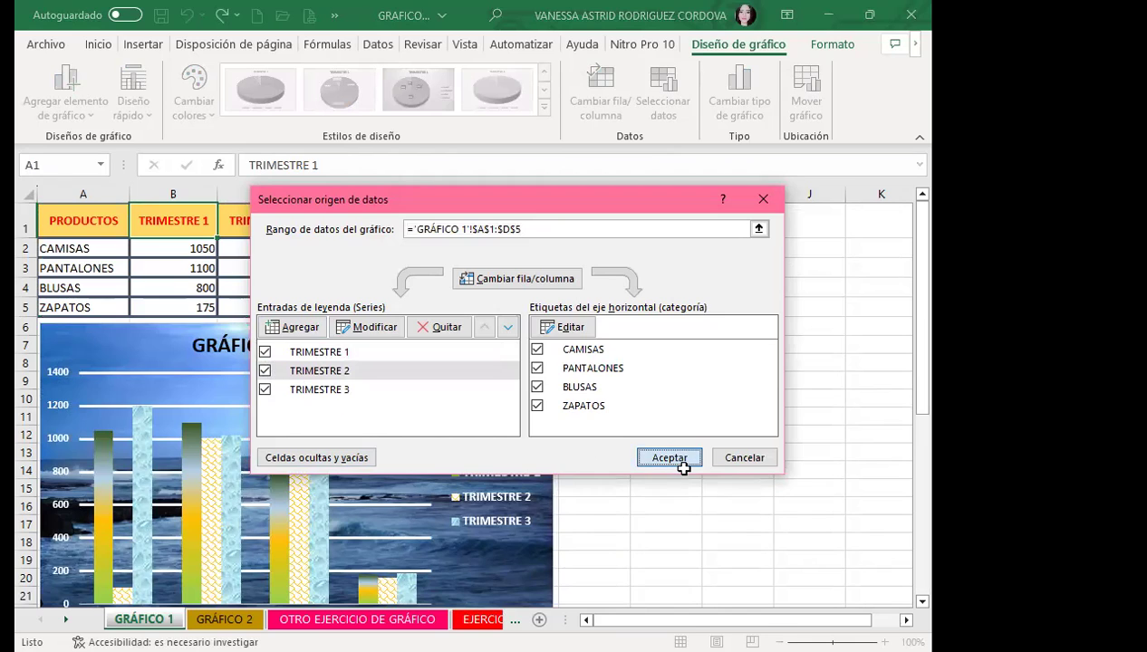
scroll(267, 443, down, 8)
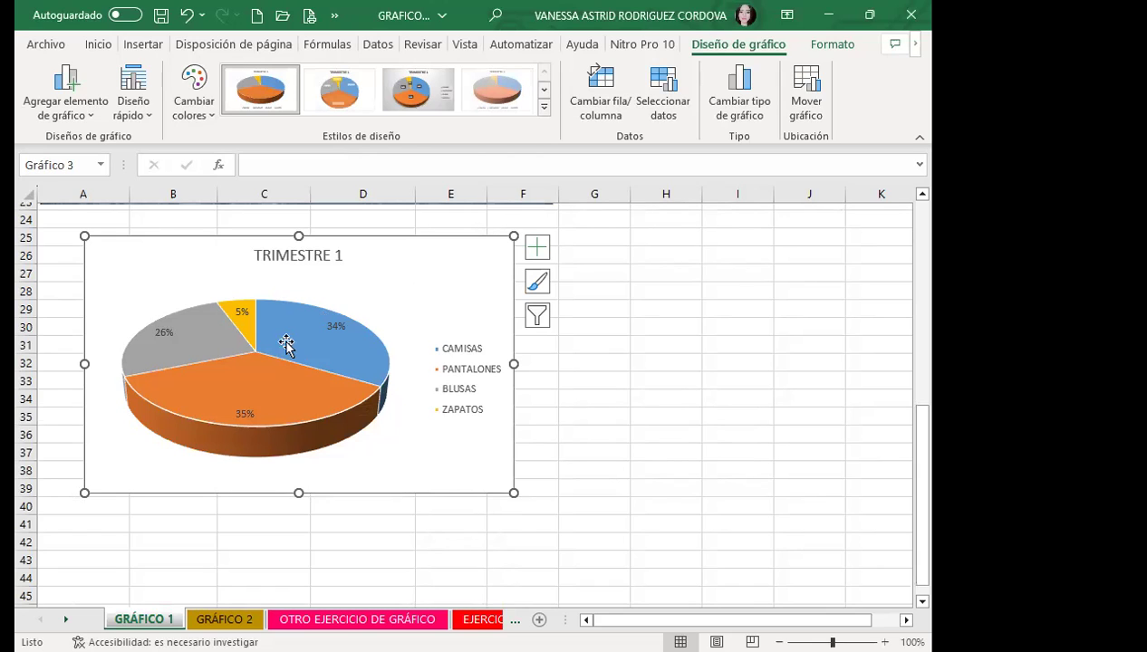
Give the orange PANTALONES slice a gradient fill
click(150, 119)
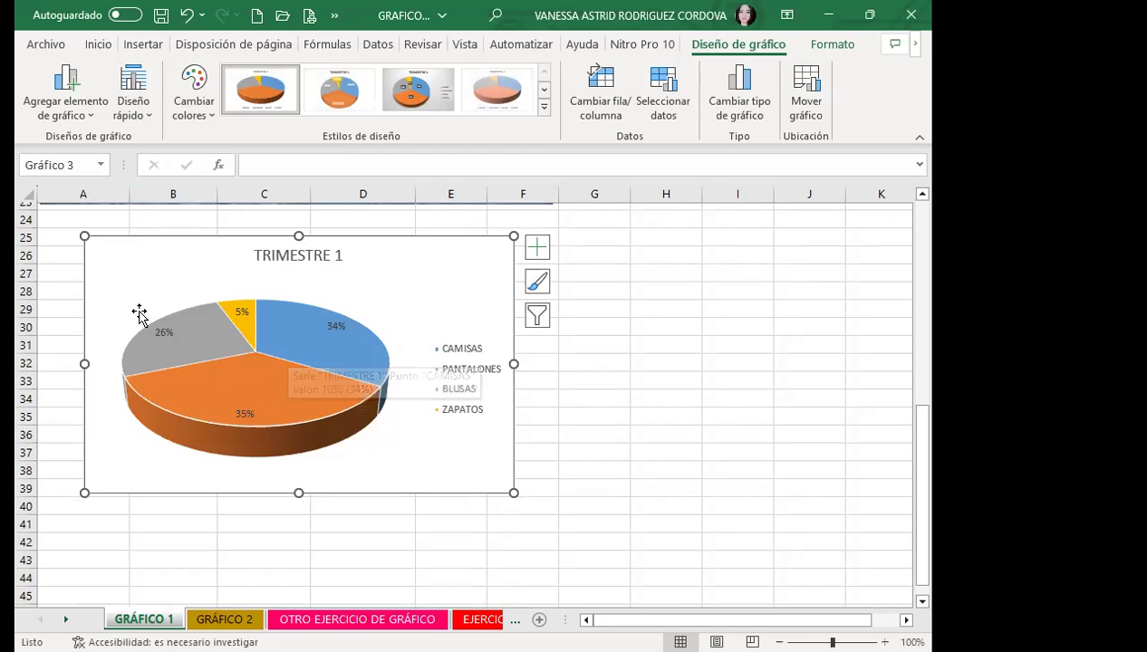
click(165, 379)
click(279, 419)
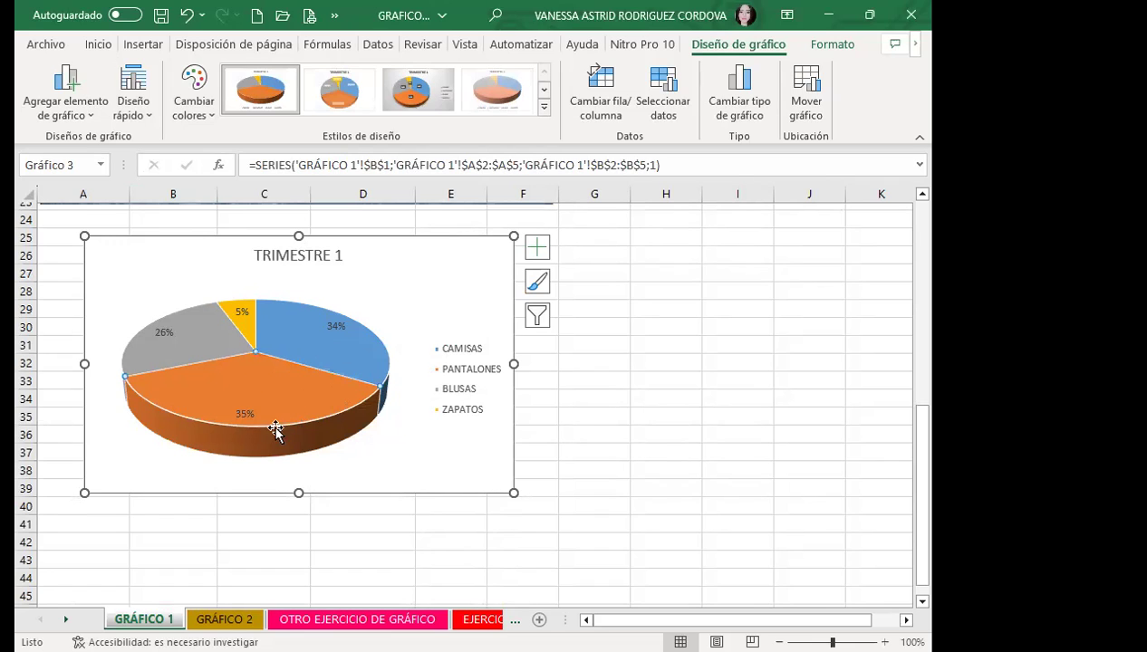
drag(295, 410, 295, 414)
double_click(295, 414)
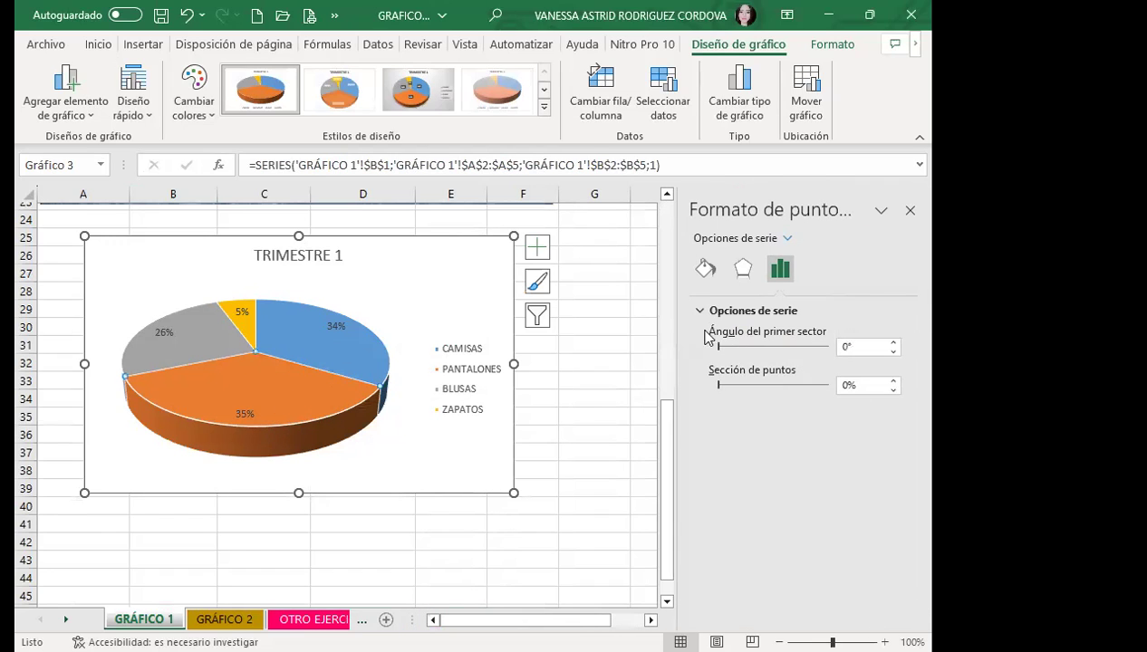
click(705, 268)
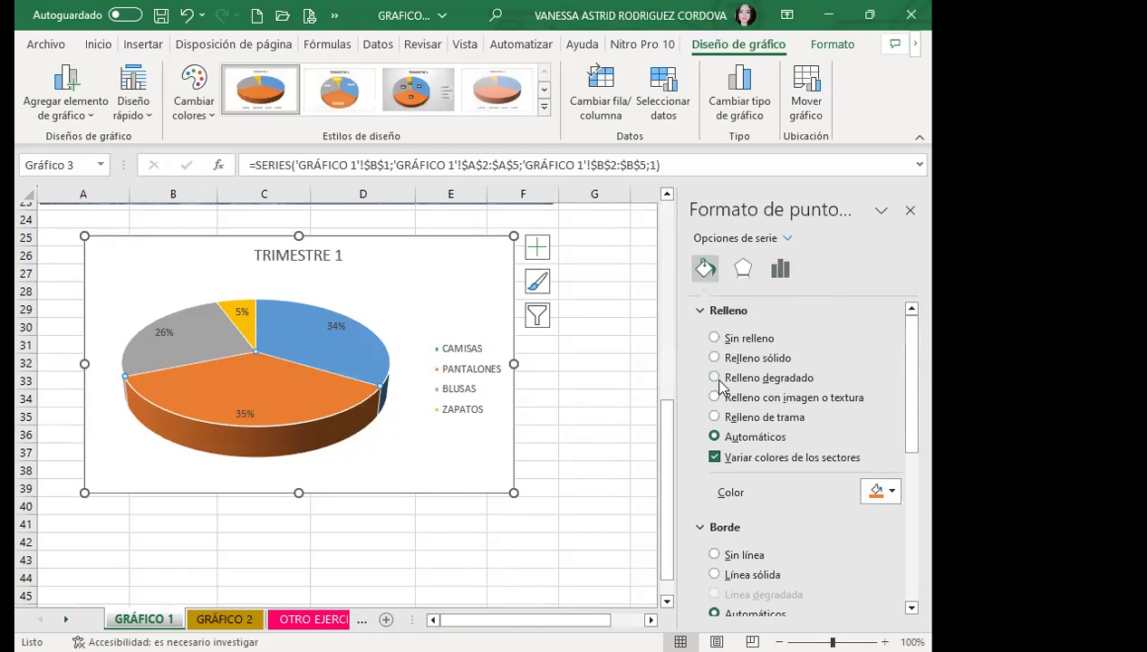
click(715, 378)
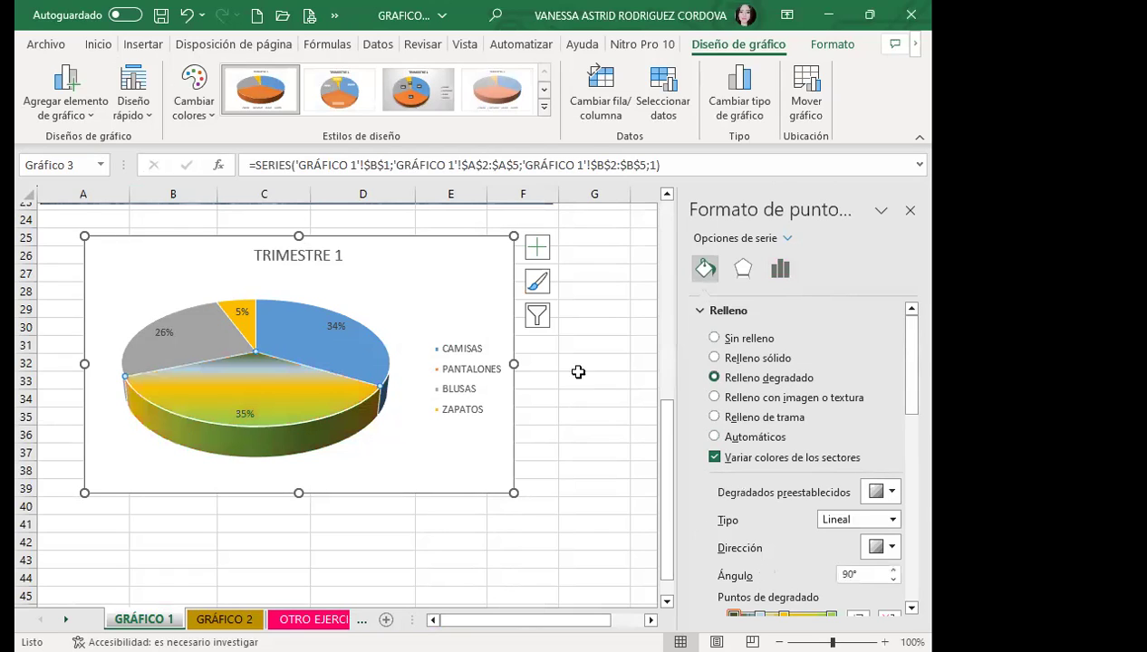
Fill the CAMISAS slice with a picture and the BLUSAS slice with a pattern
click(327, 362)
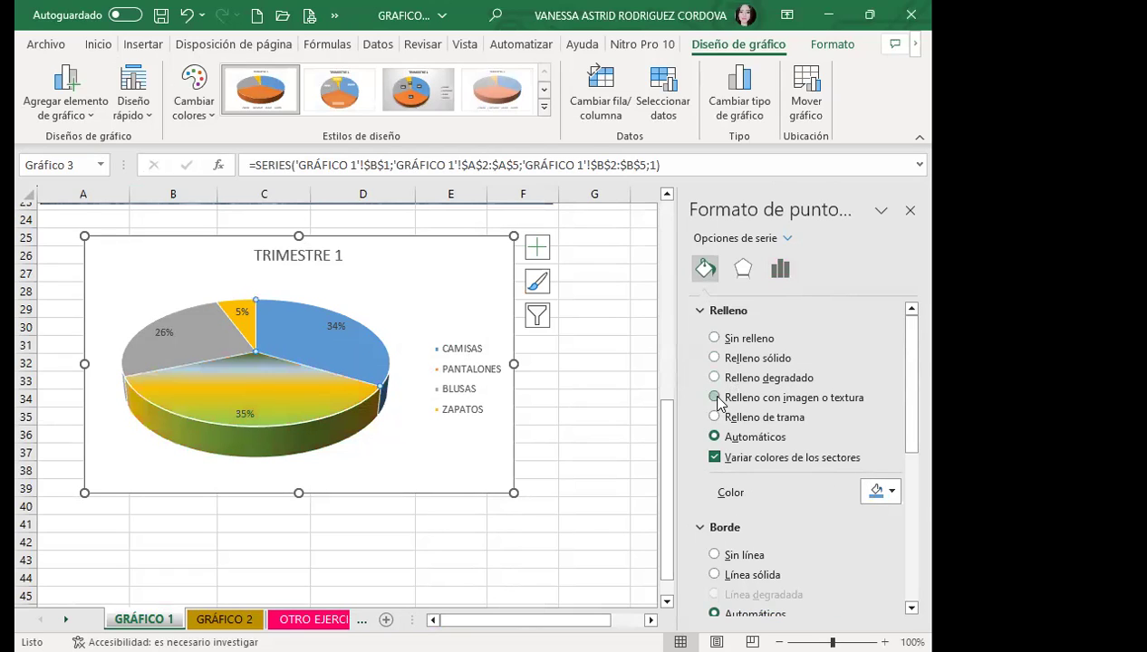
click(715, 398)
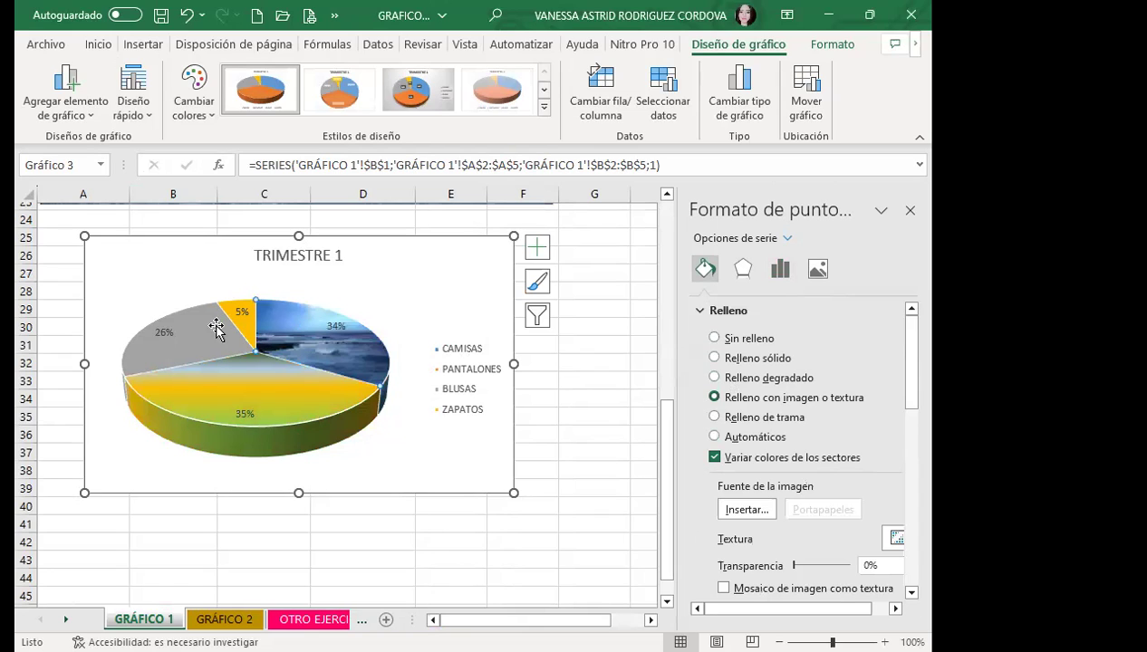
click(185, 337)
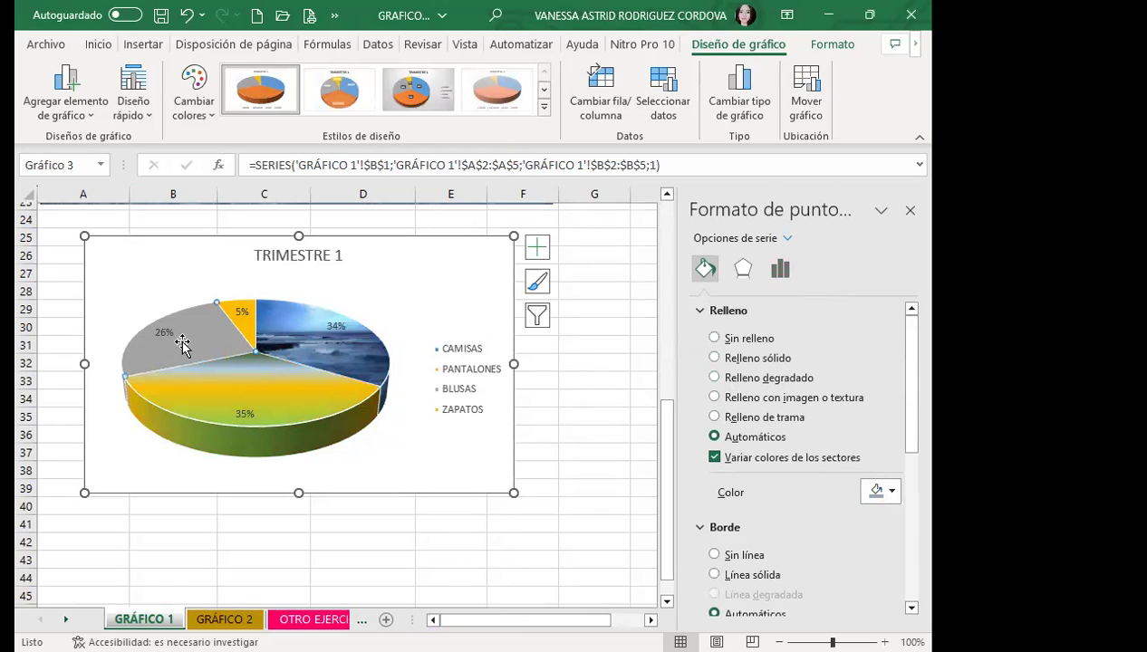
click(715, 417)
Apply a grey texture fill to the small 5% ZAPATOS slice
click(265, 316)
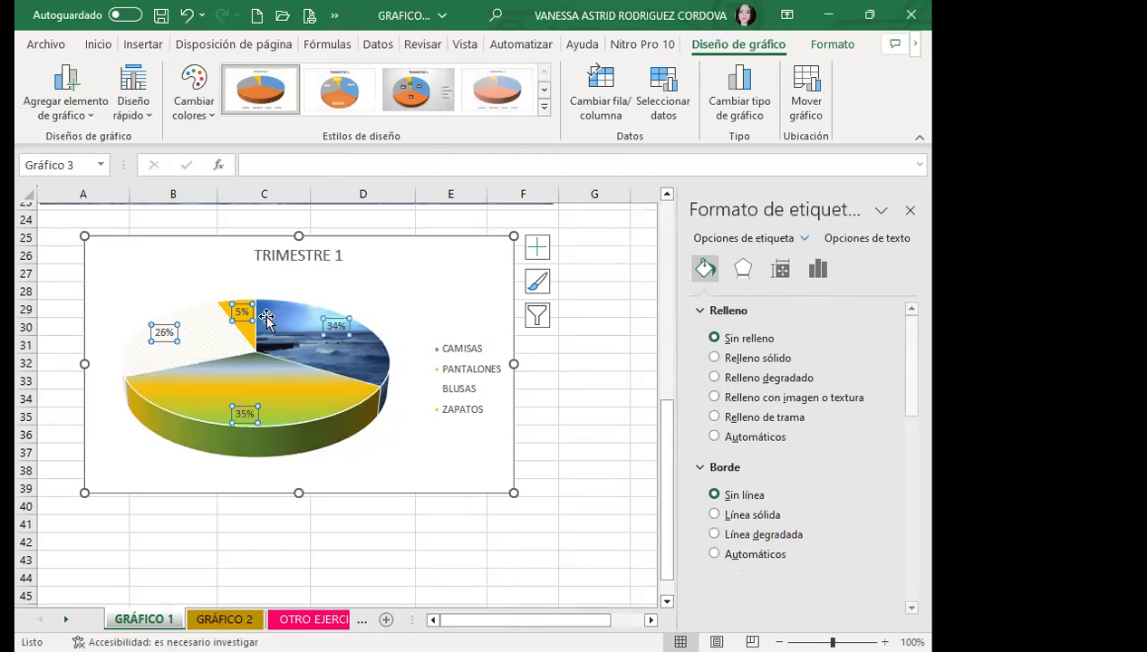
click(249, 336)
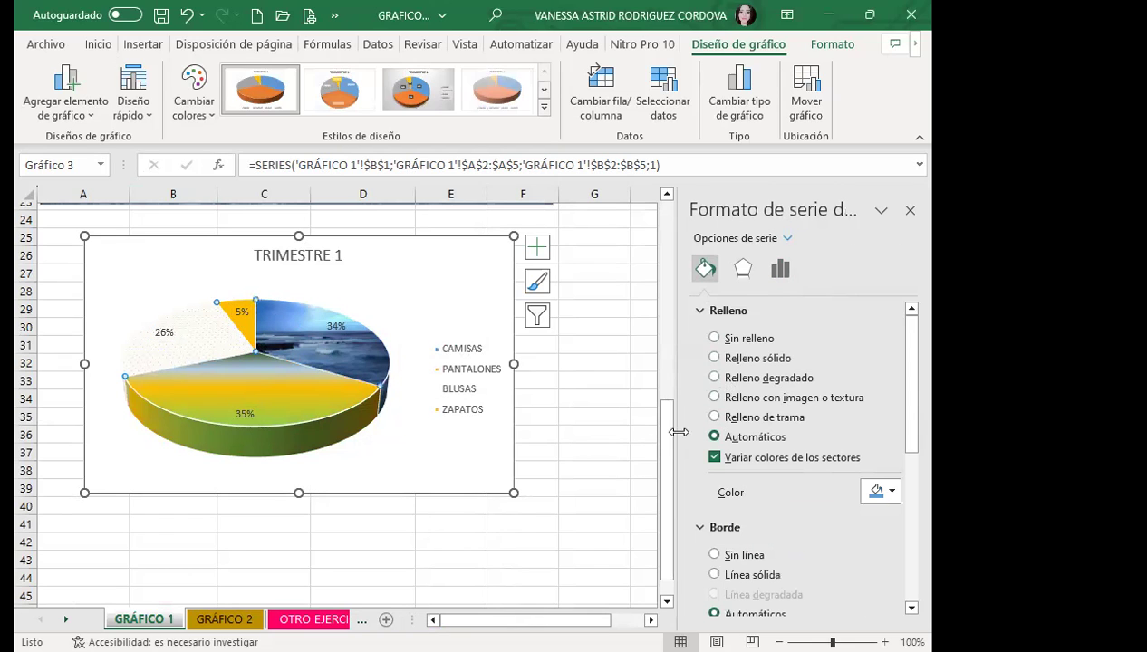
click(714, 397)
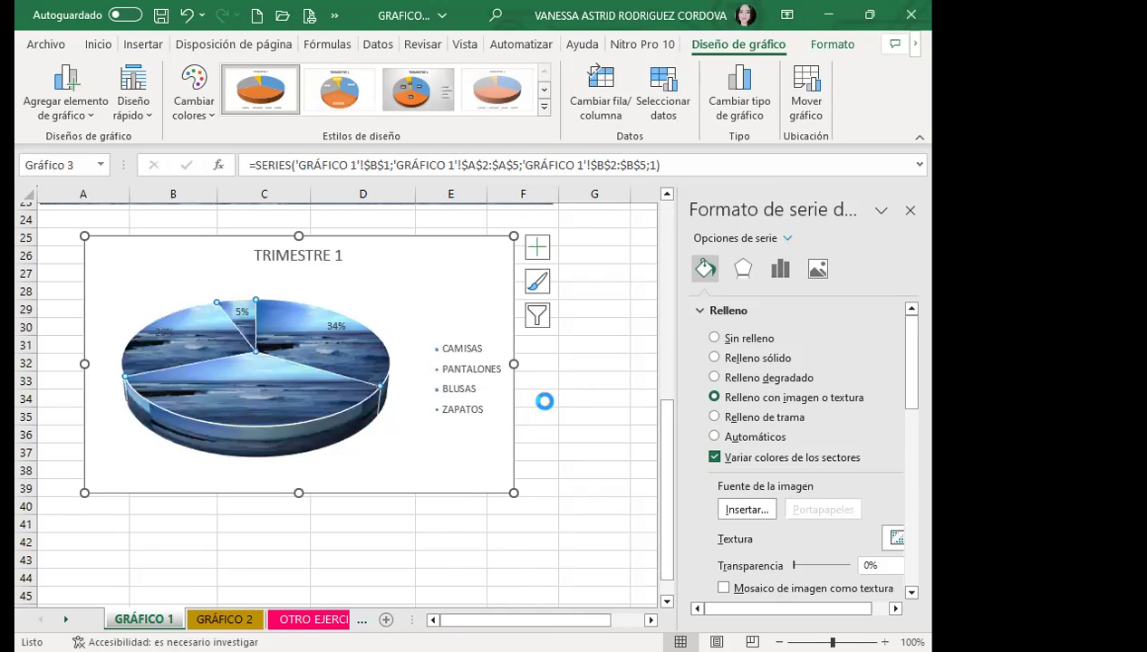
key(ctrl+z)
click(247, 324)
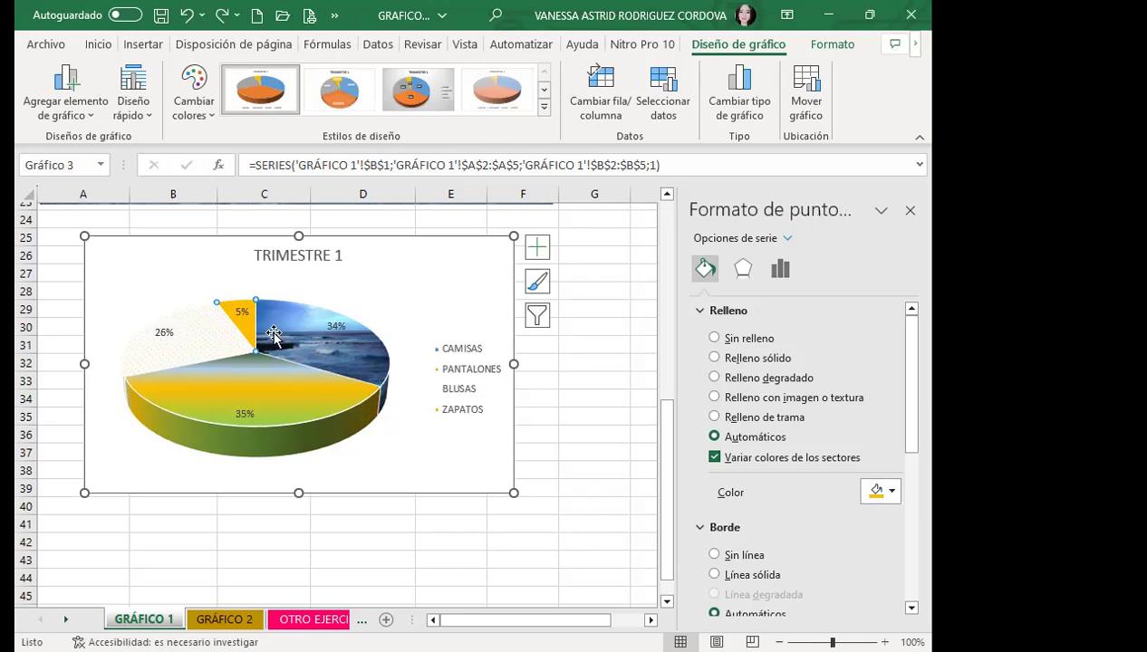
click(714, 398)
click(889, 538)
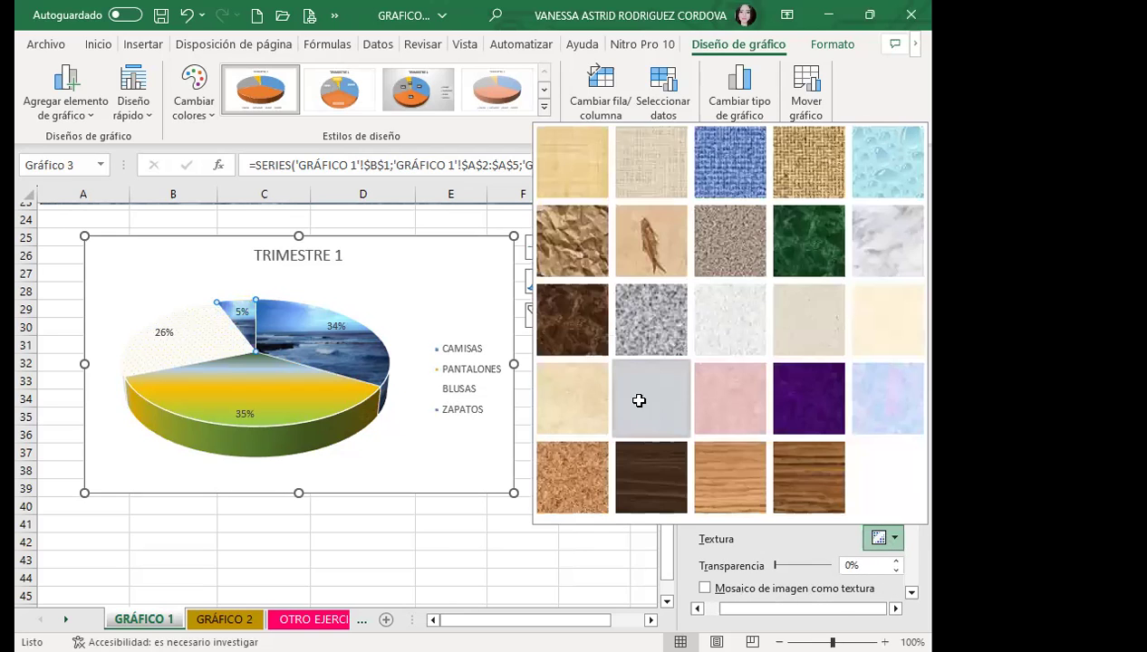
click(639, 400)
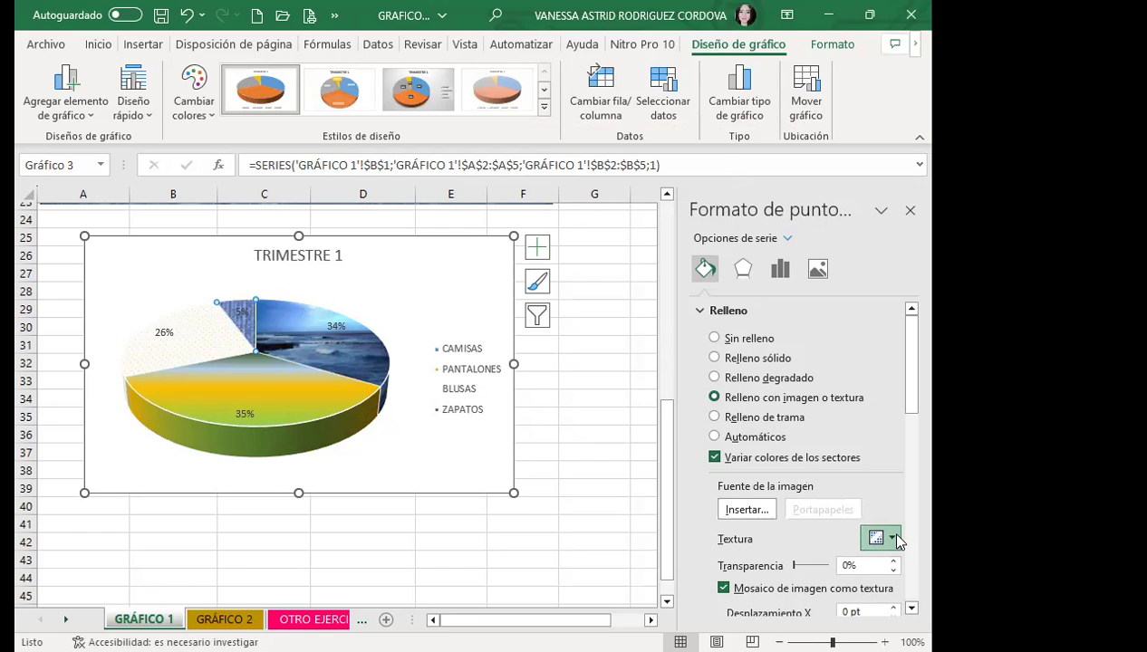
click(415, 286)
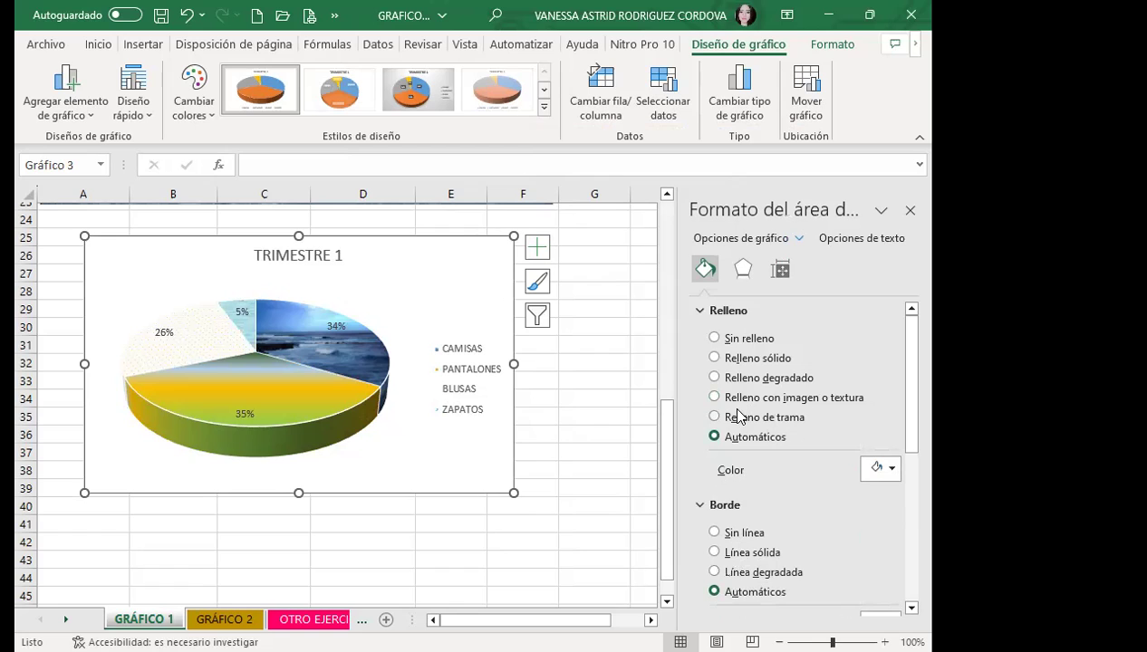
Fill the chart background with the dark rainbow-glow image from the online Fondo category
click(715, 397)
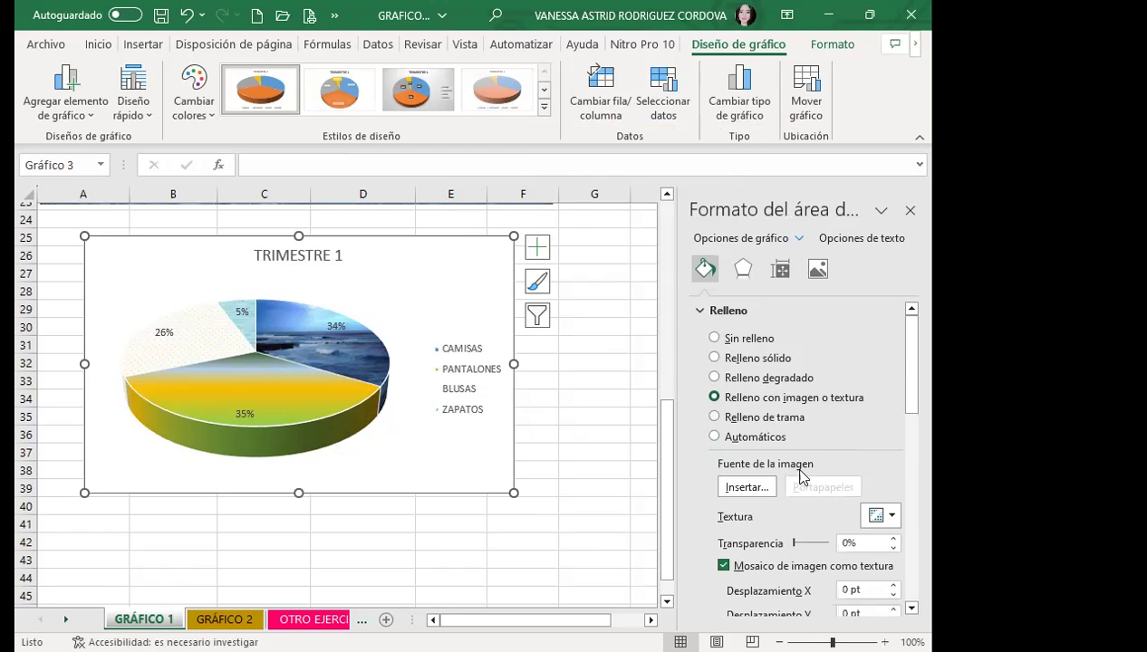
click(748, 486)
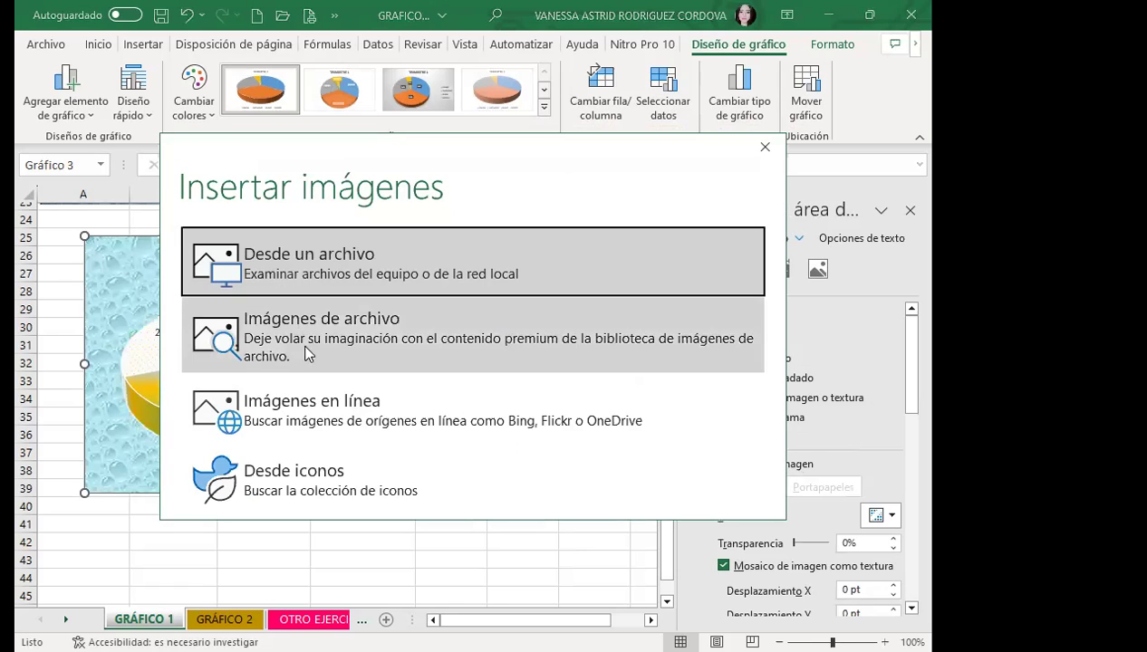
click(313, 407)
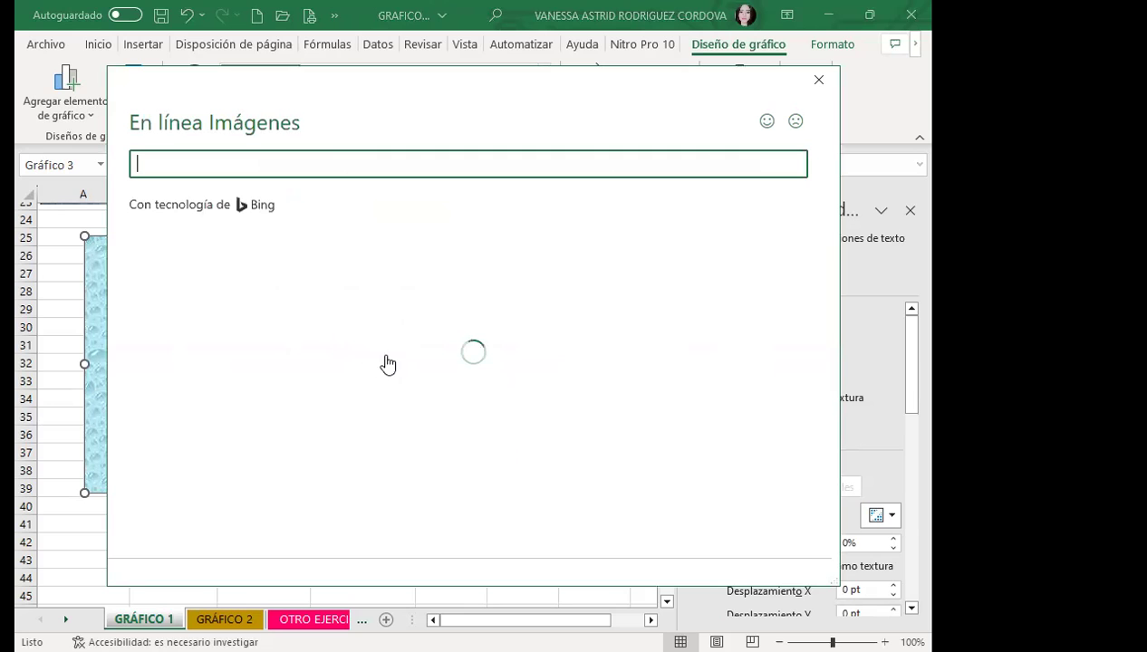
scroll(413, 388, down, 1)
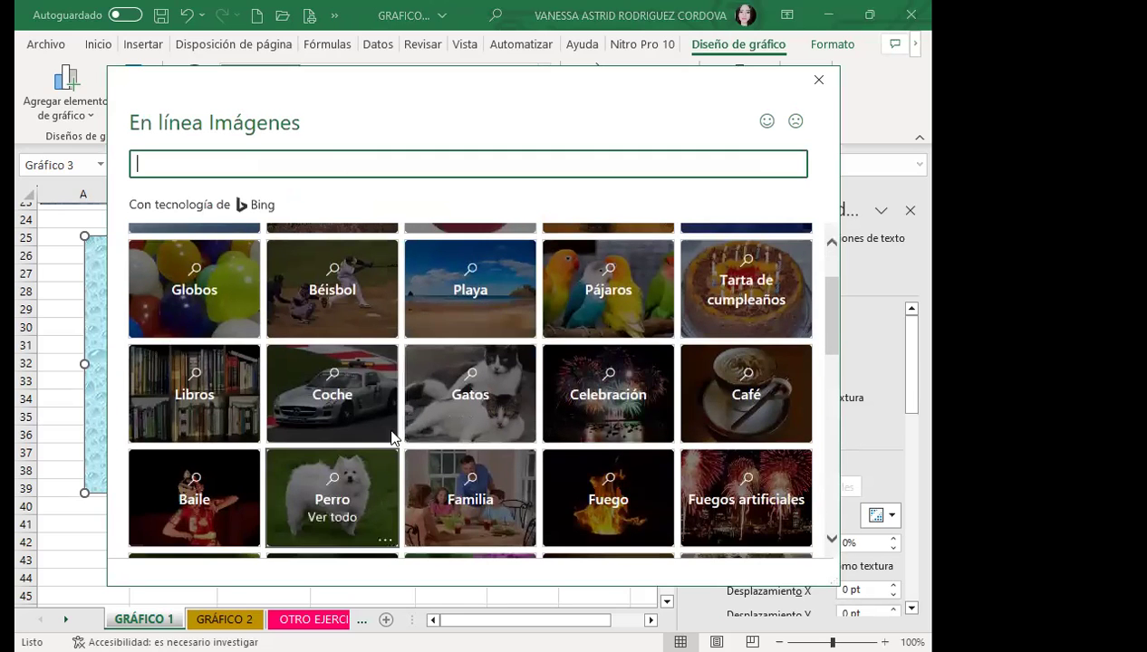
scroll(408, 439, up, 1)
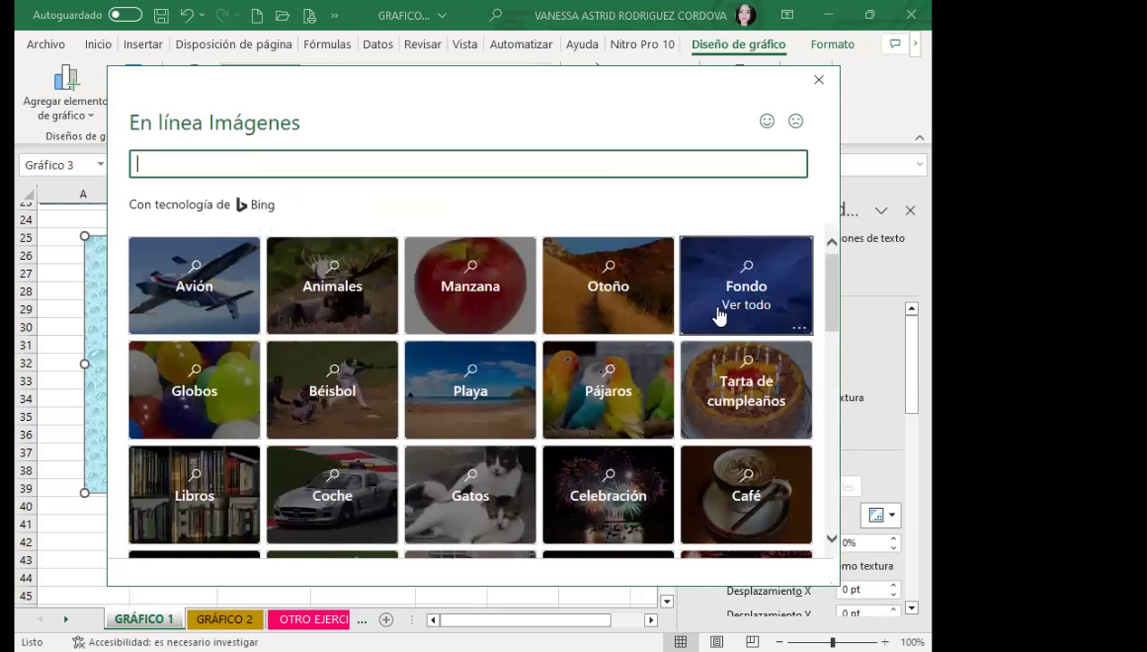
click(724, 313)
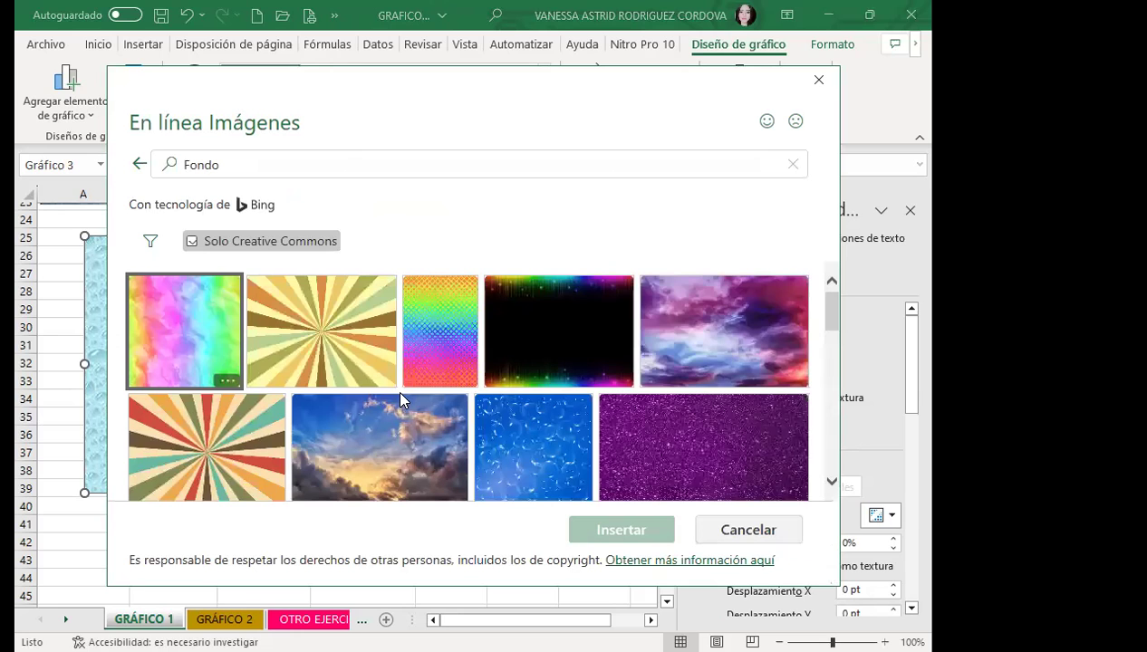
click(566, 328)
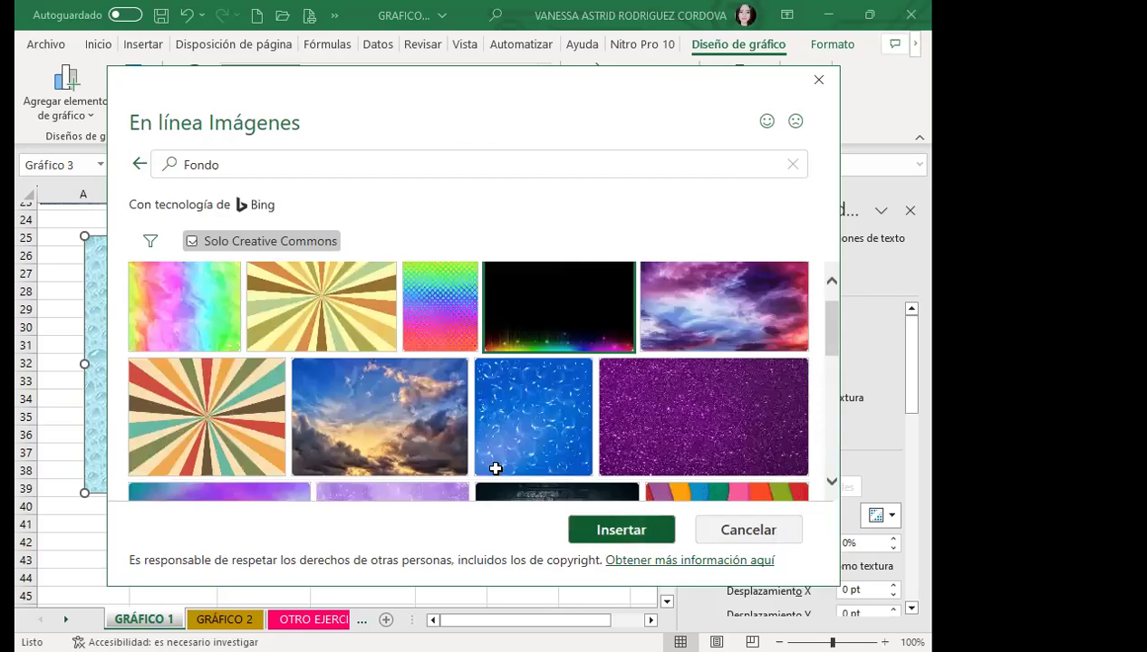
key(Return)
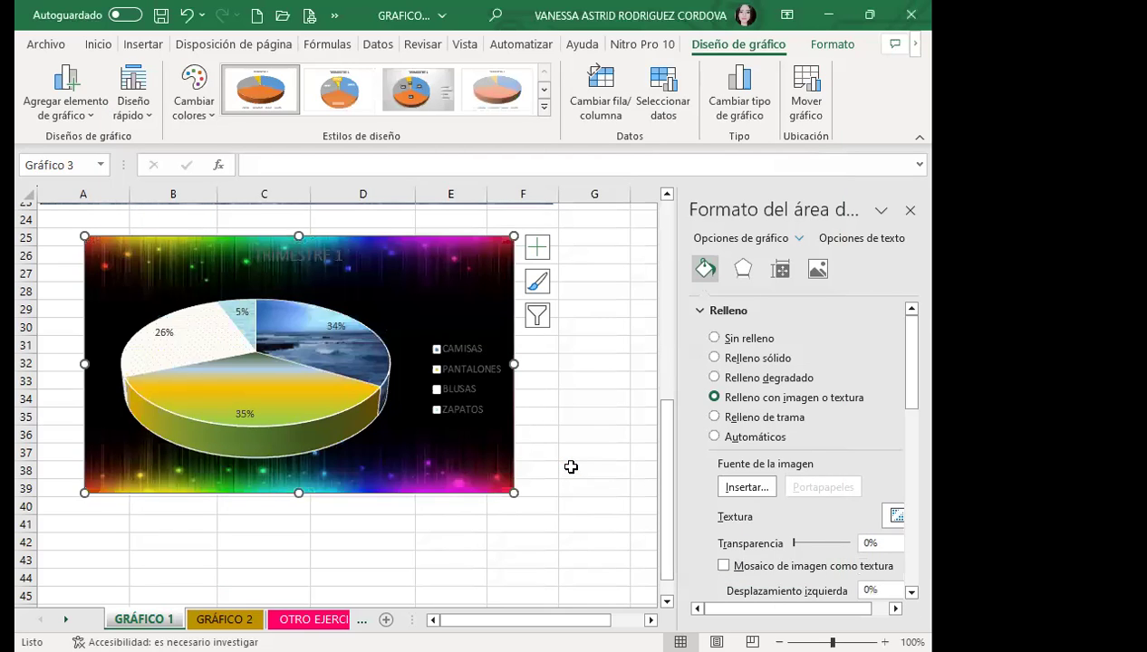
Recolour the legend text, make it bold and two sizes larger, and widen the chart to column G
click(457, 403)
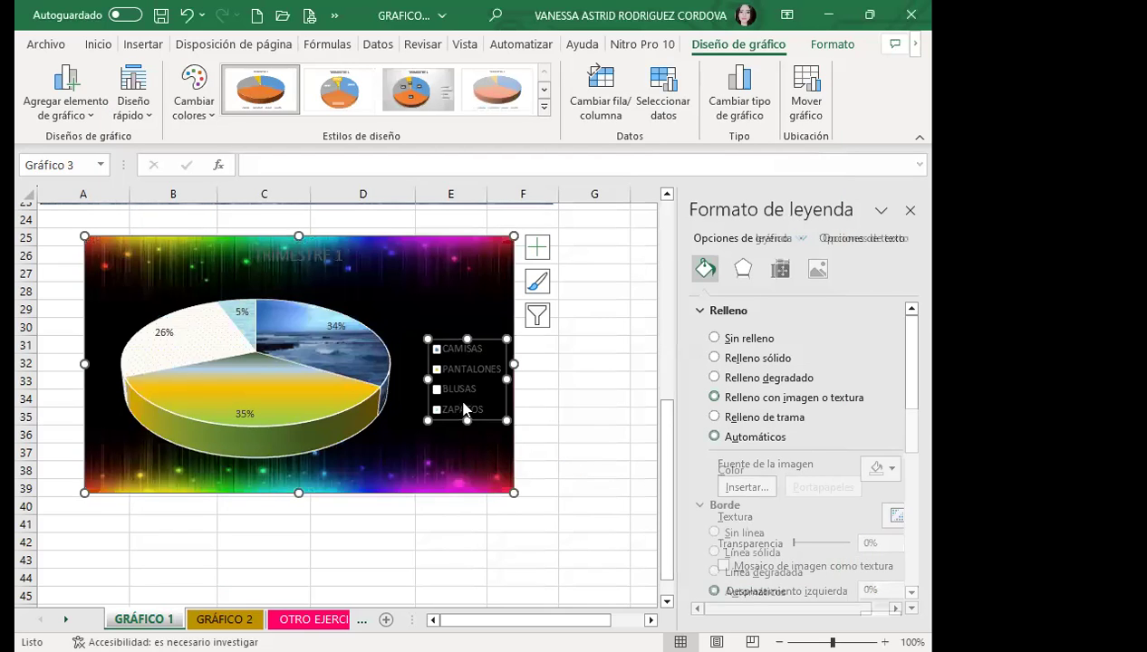
click(143, 44)
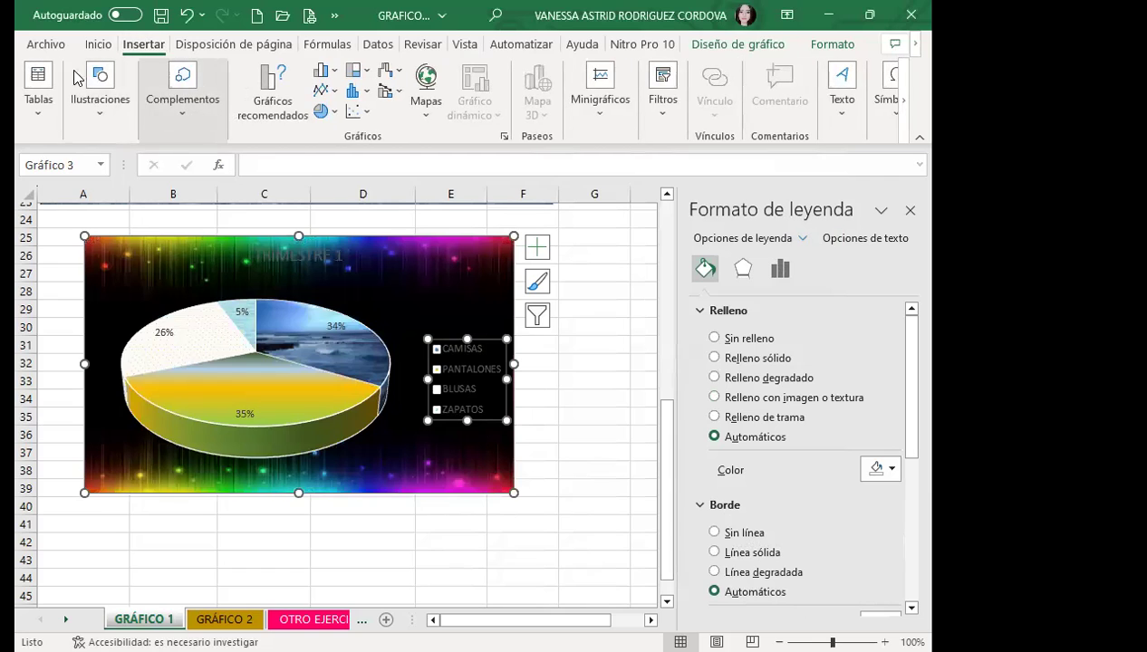
click(98, 43)
click(193, 113)
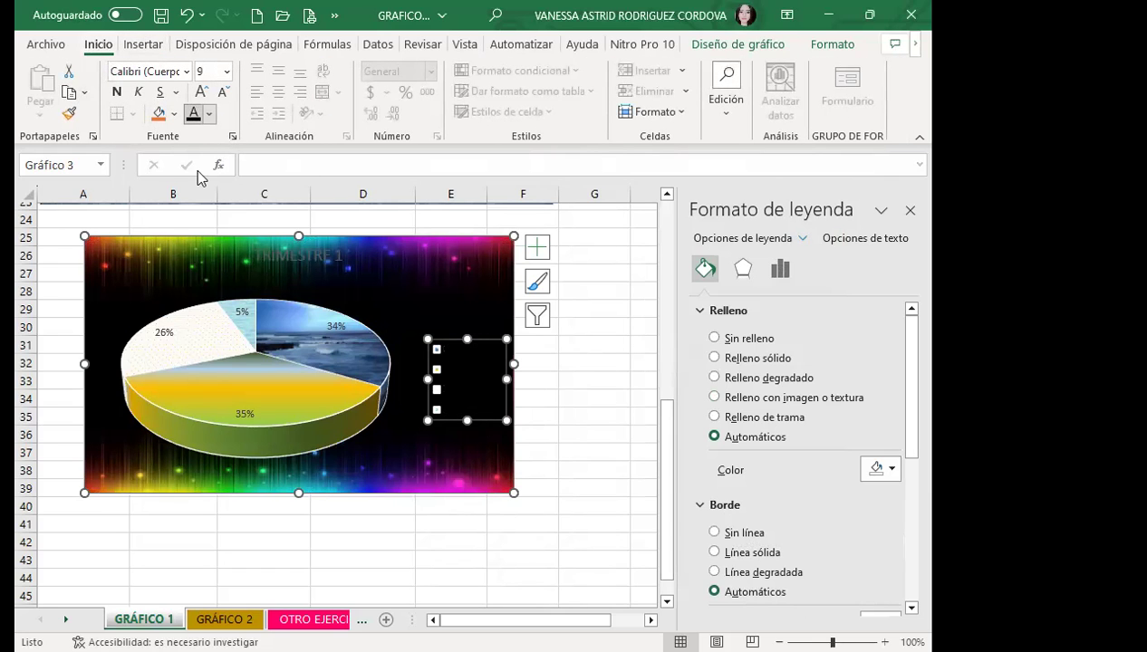
click(116, 92)
click(201, 92)
click(202, 93)
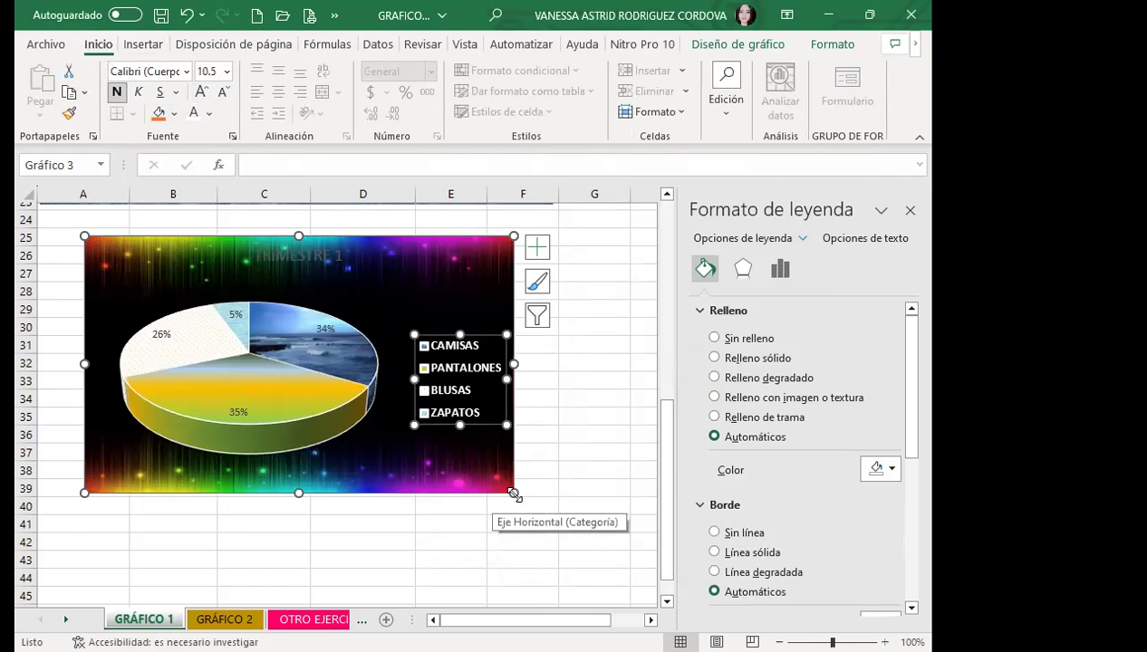
drag(514, 493, 581, 502)
click(546, 543)
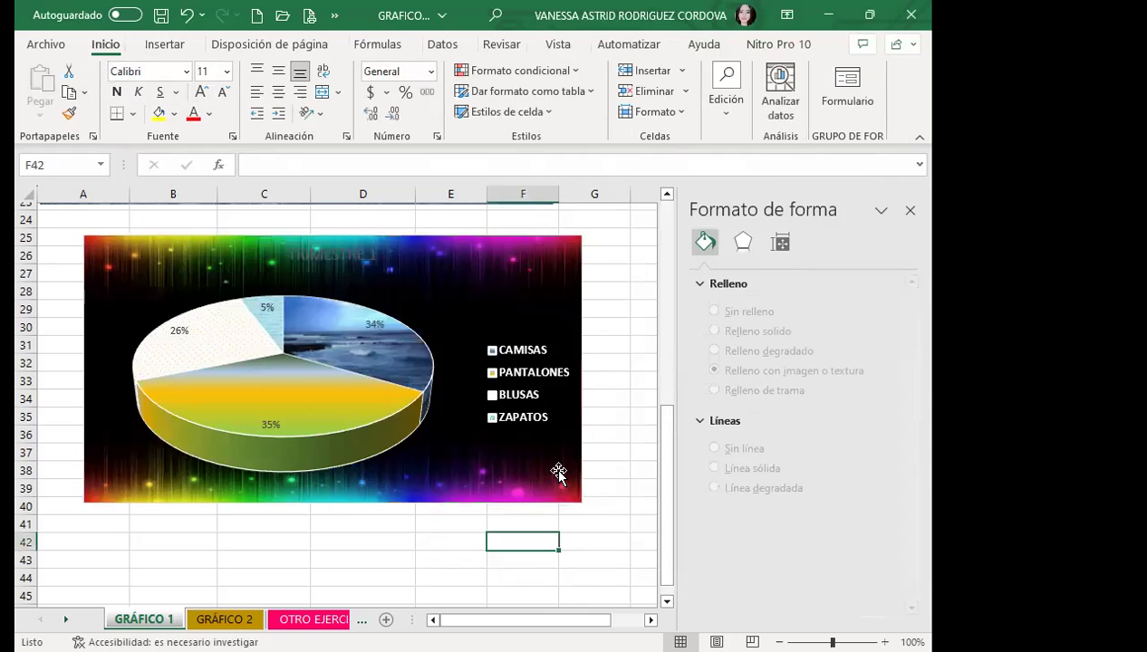
click(349, 434)
Make the pie's percentage data labels bold and two sizes larger
click(269, 419)
click(174, 306)
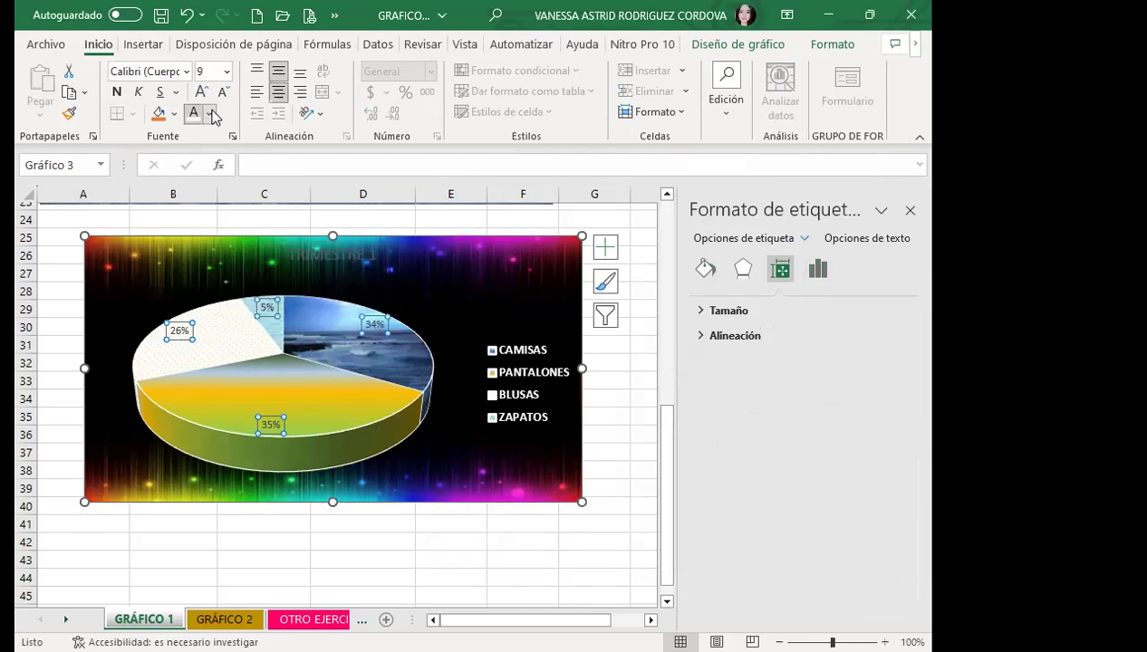
click(209, 114)
click(156, 137)
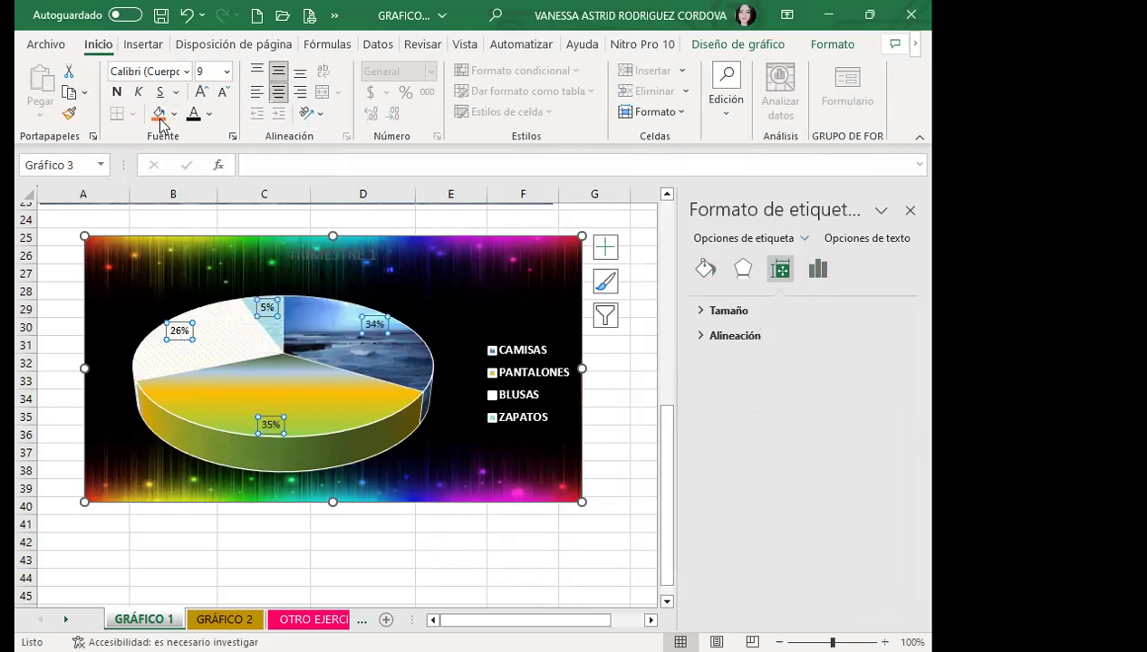
click(116, 92)
click(201, 92)
click(203, 92)
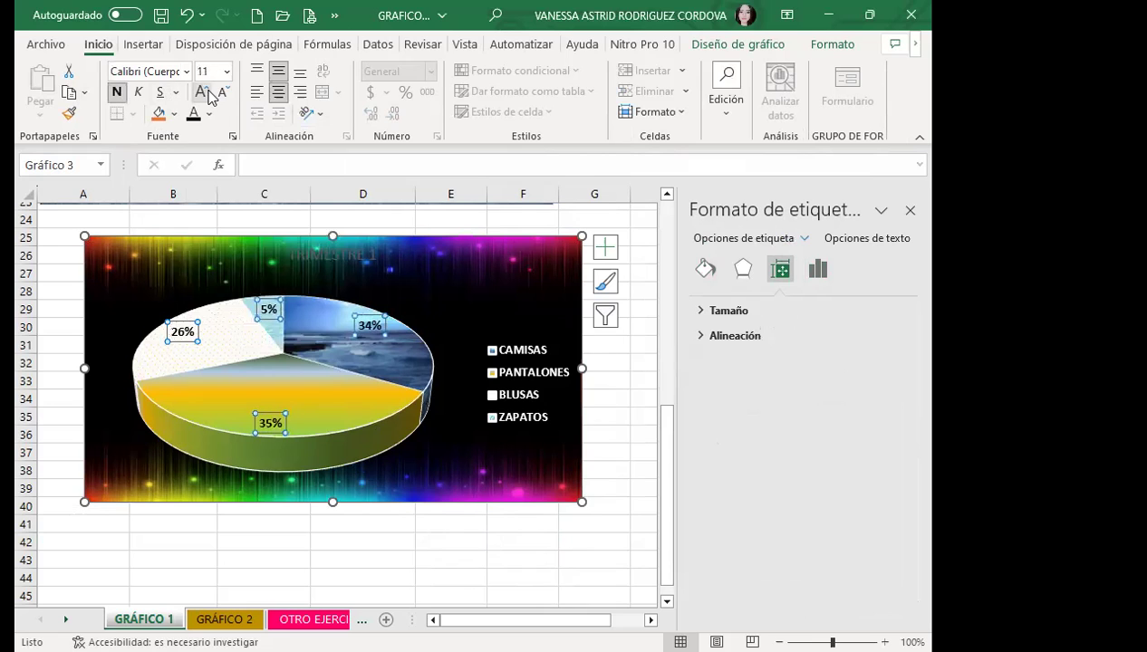
click(447, 464)
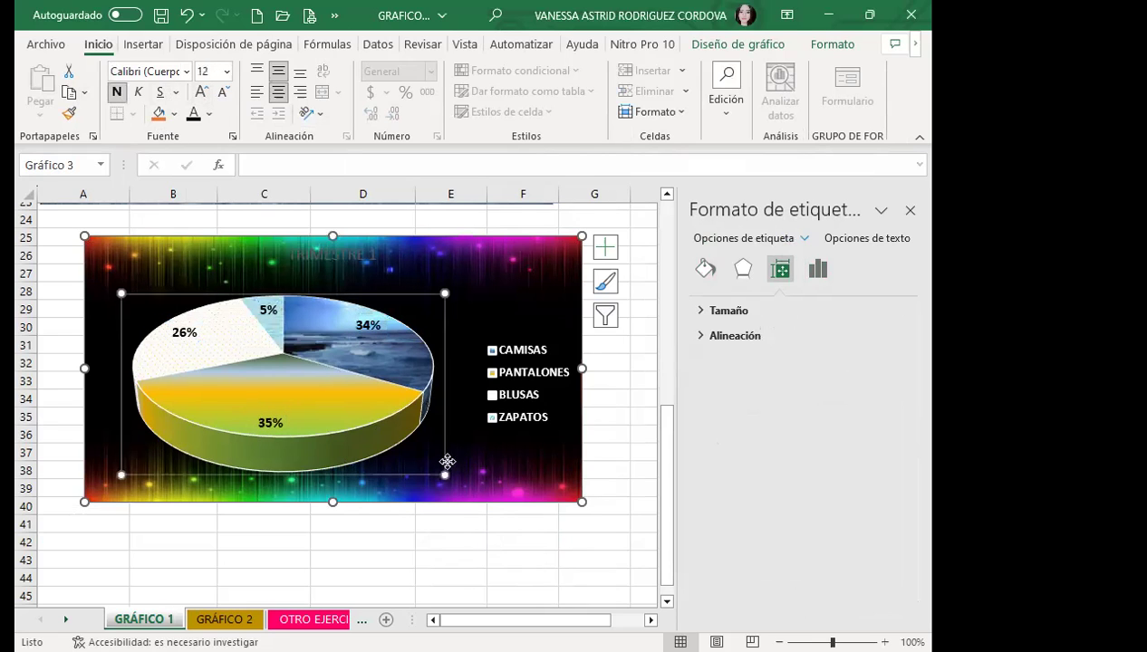
click(485, 436)
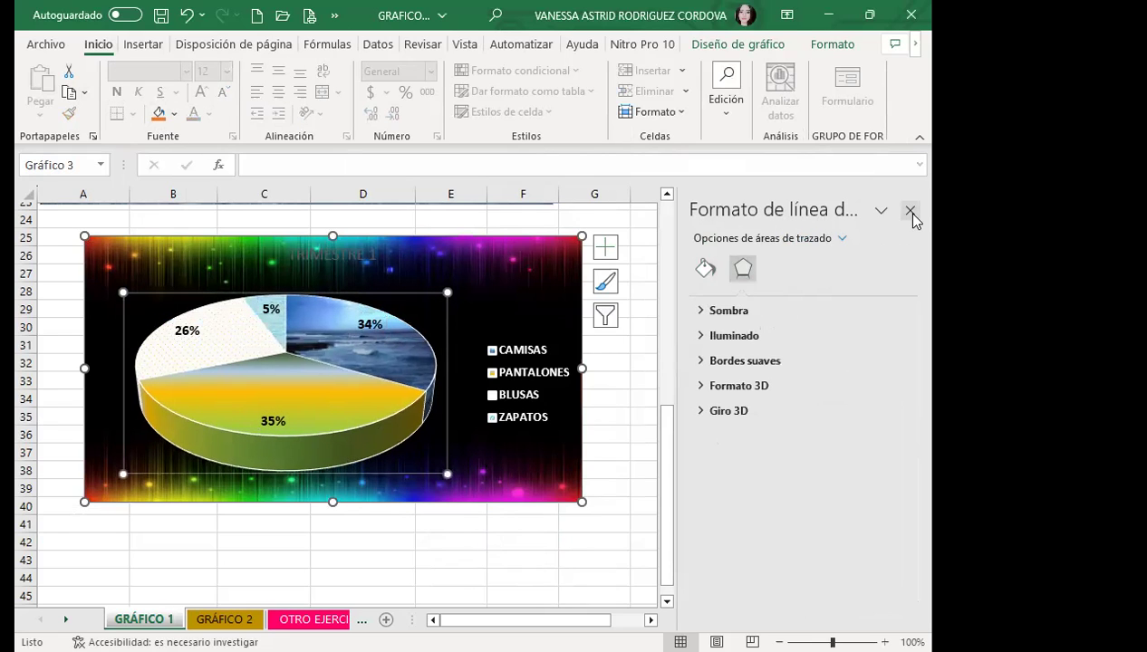
Stretch the pie chart down to row 43 and make the TRIMESTRE 1 title white, bold, 28 pt
click(910, 210)
drag(333, 502, 332, 565)
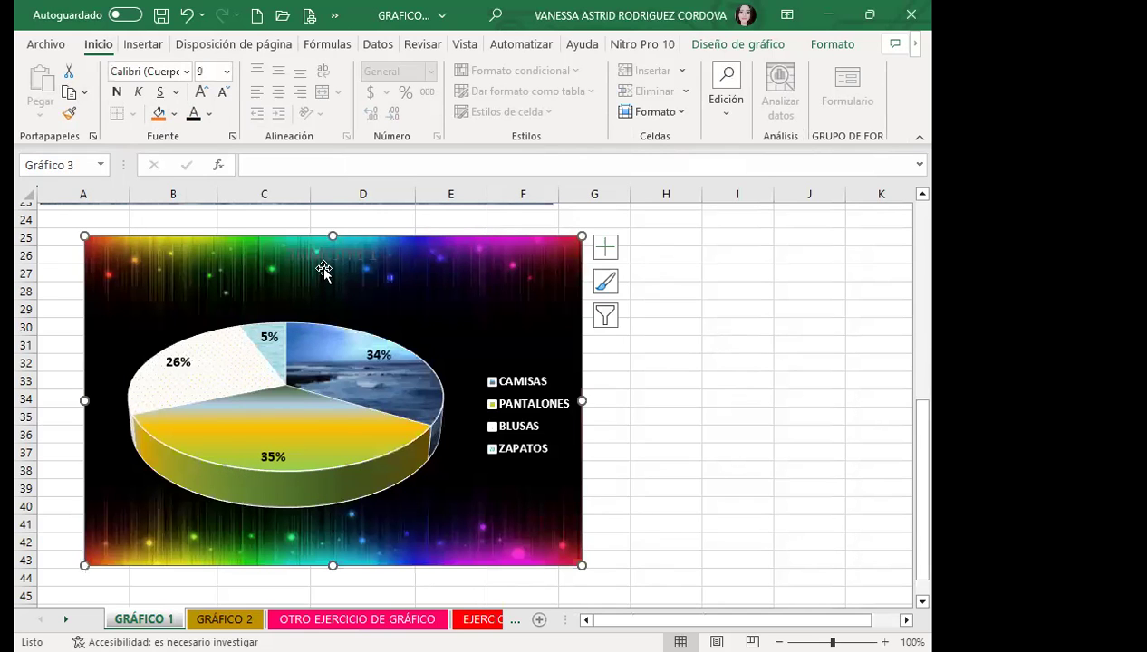
click(207, 115)
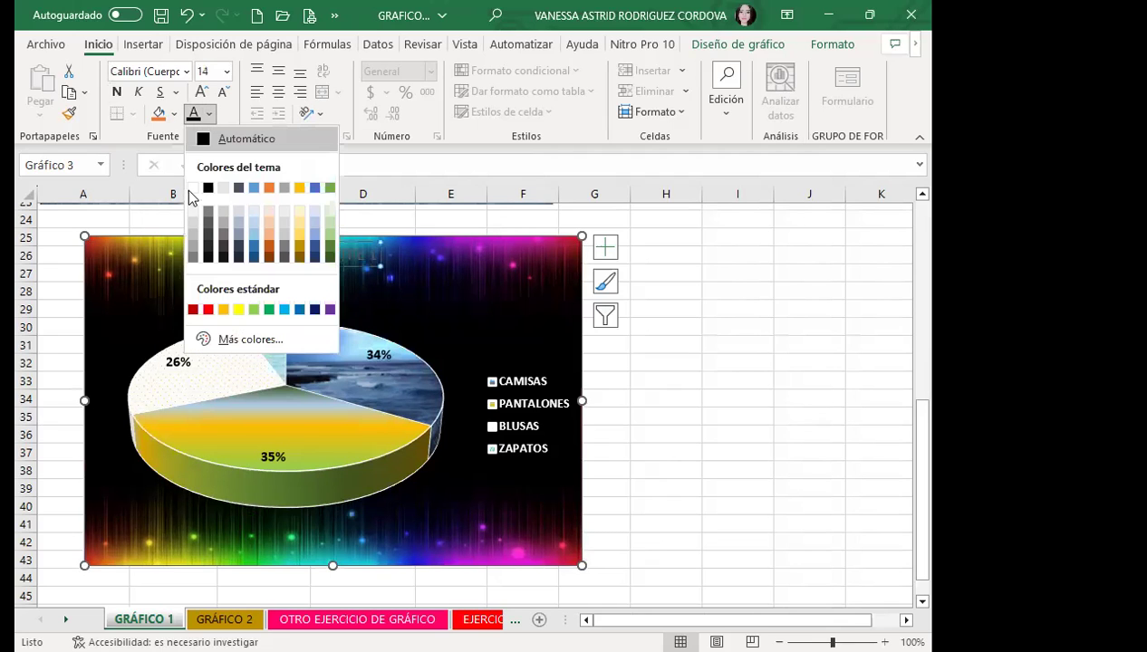
click(192, 187)
click(117, 93)
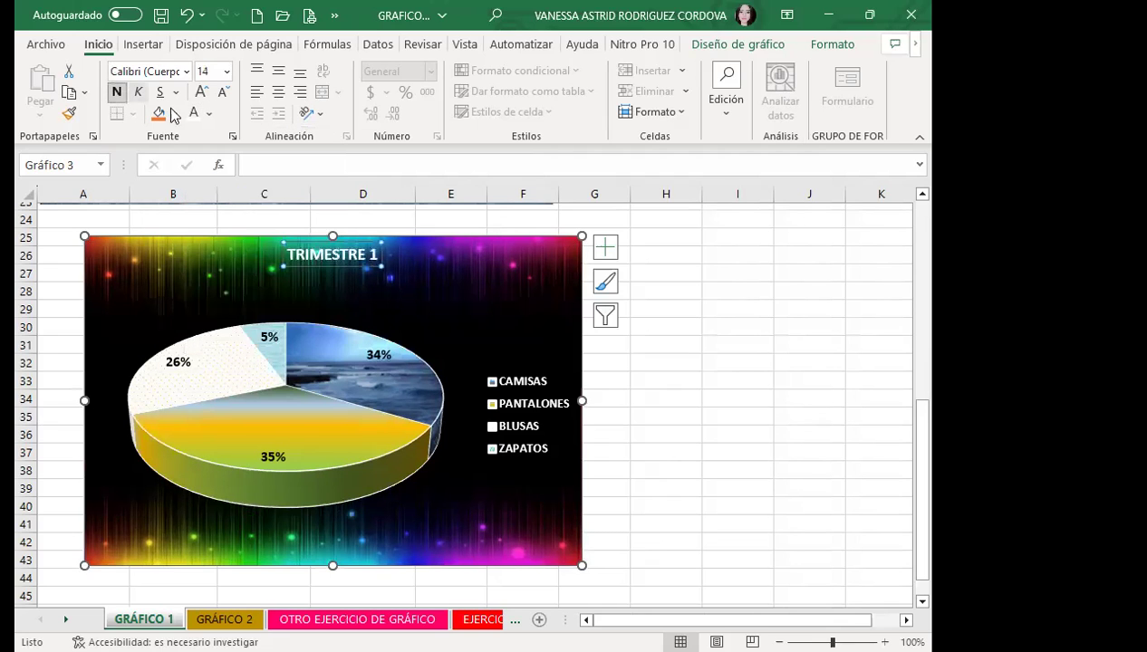
click(201, 92)
click(201, 92)
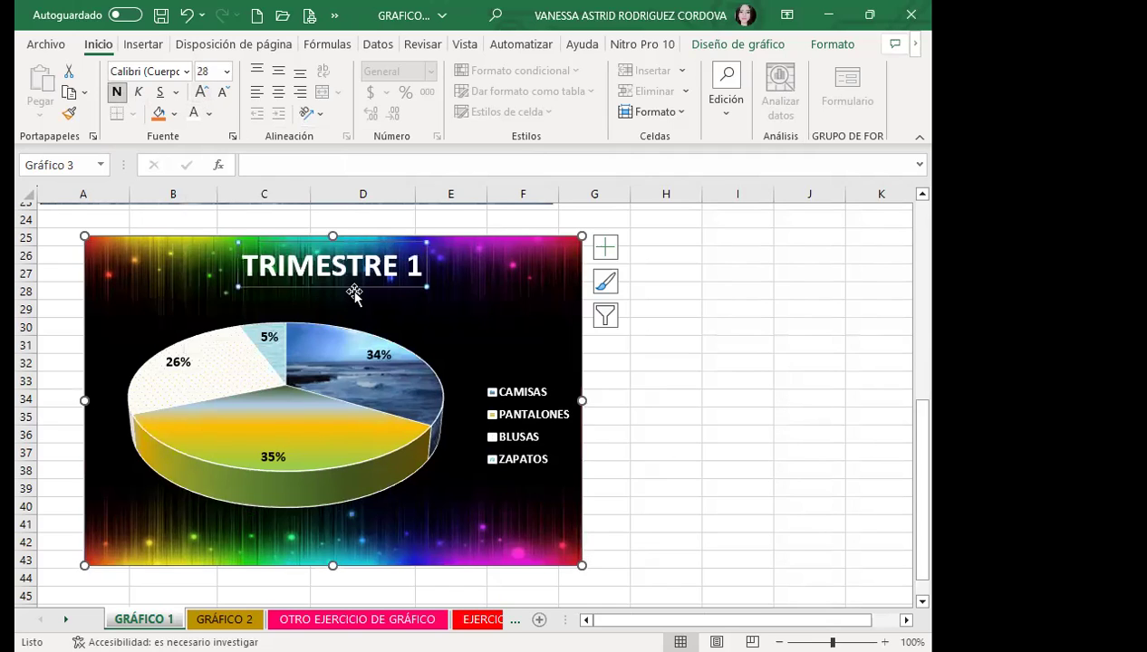
click(468, 297)
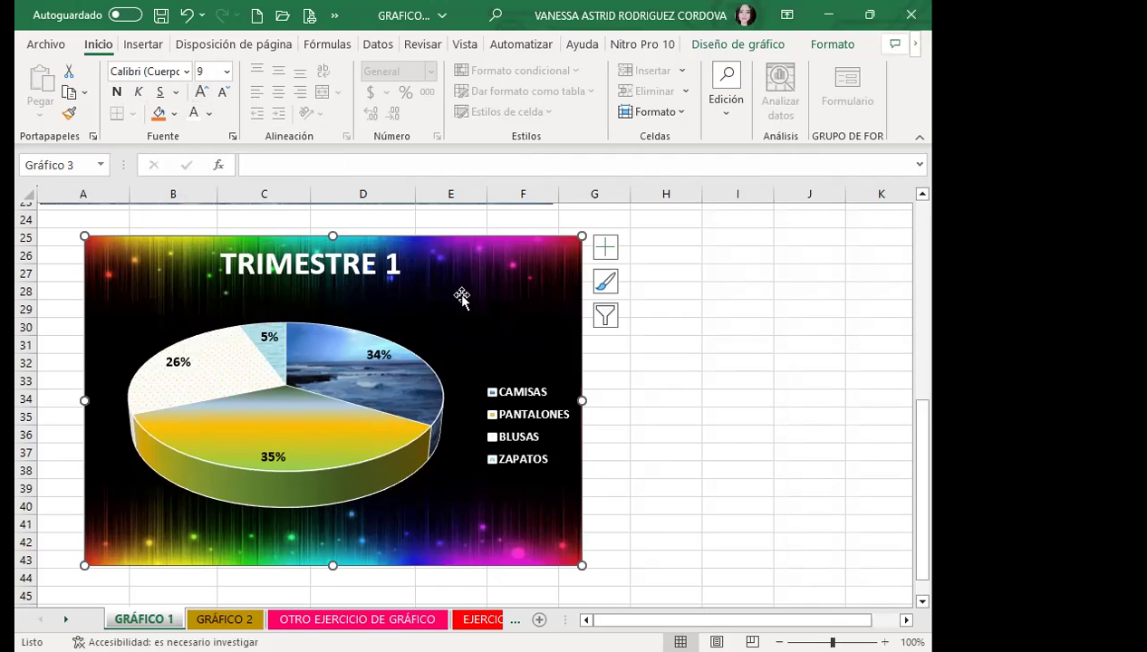
Pull the 34%, 26%, 5% and 35% slices outward so the 3D pie is exploded
click(341, 460)
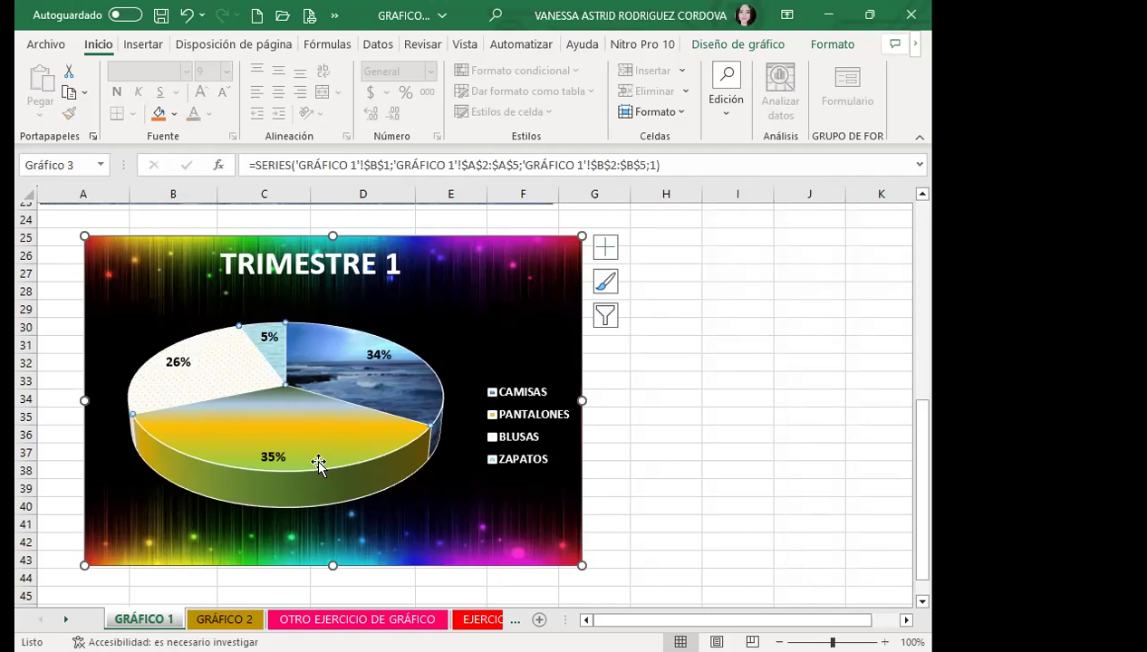
drag(298, 469, 302, 487)
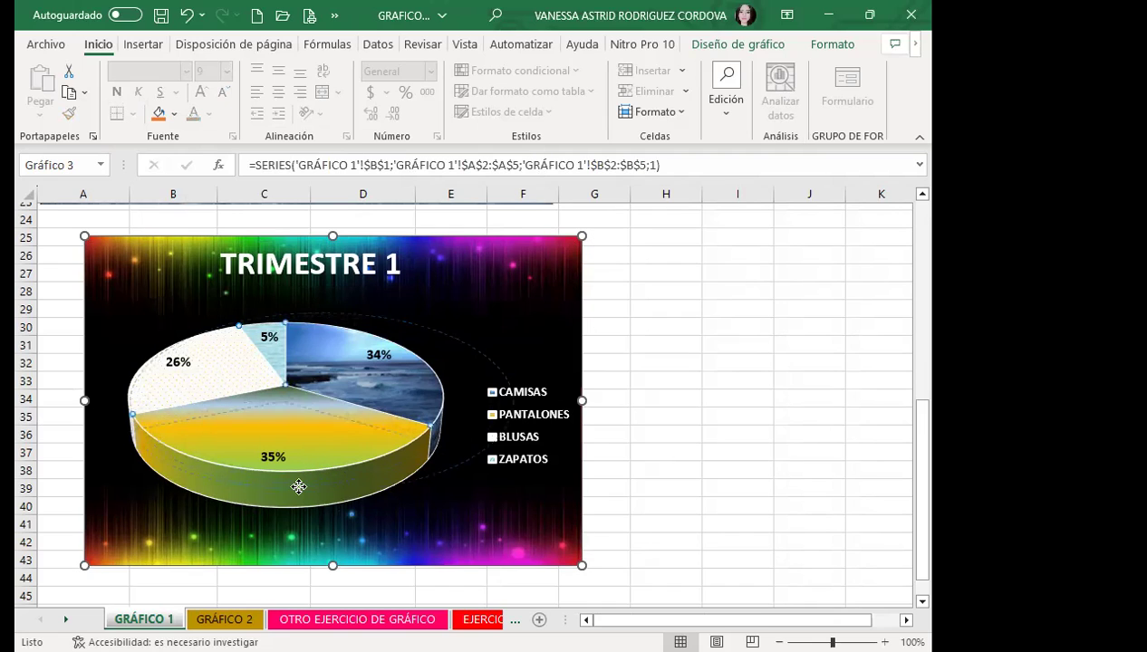
drag(387, 428, 409, 398)
drag(241, 385, 203, 381)
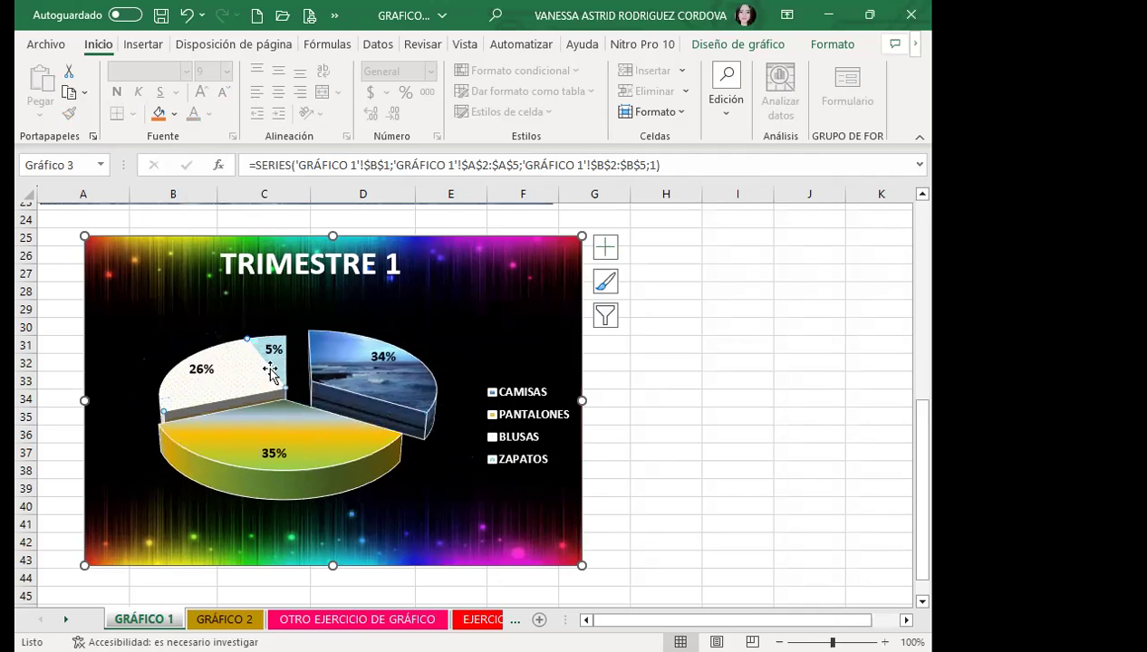
drag(274, 347, 285, 339)
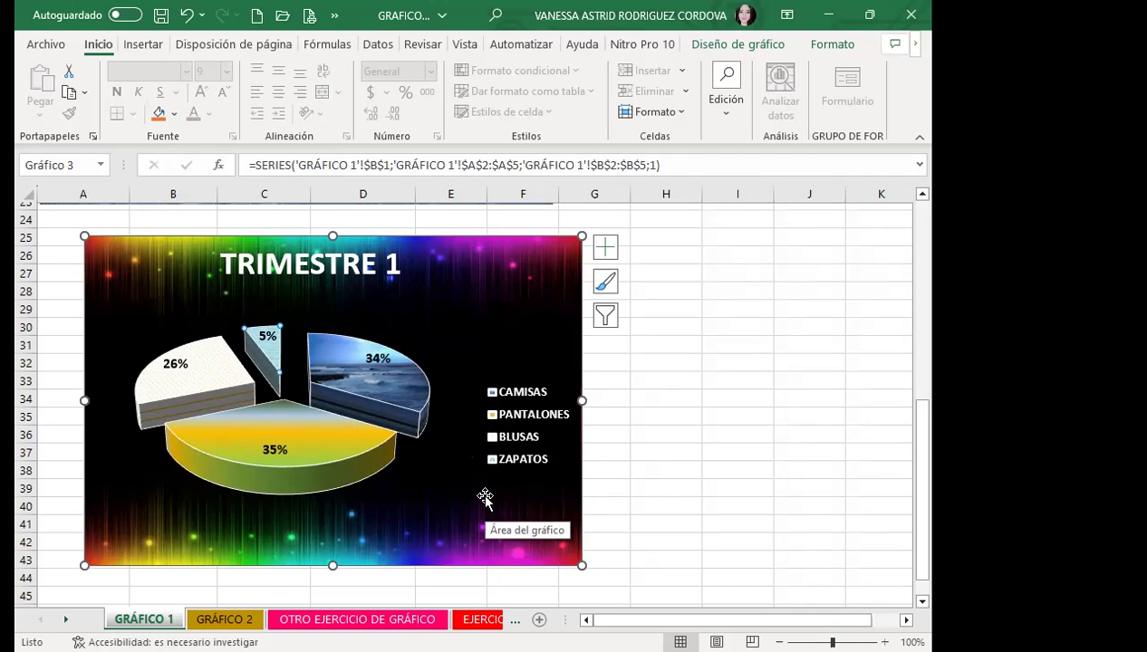
mouse_move(328, 456)
mouse_down()
mouse_move(327, 472)
mouse_move(337, 436)
mouse_up()
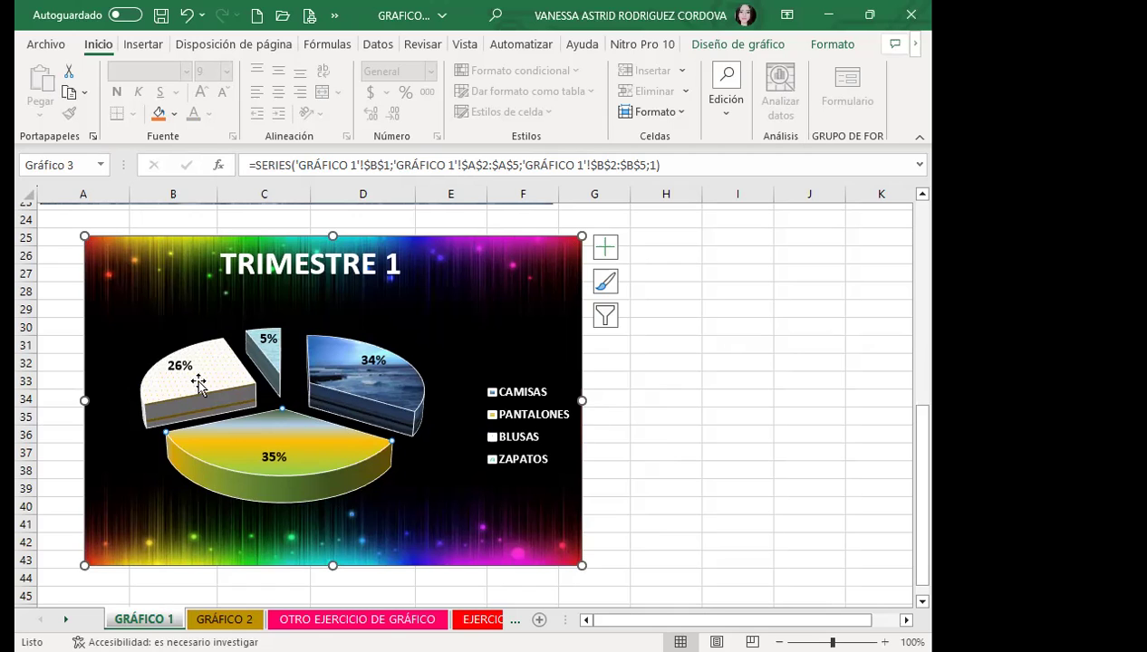
Inspect the pie chart's title and slices, then show the Diseño de gráfico options
scroll(143, 457, up, 3)
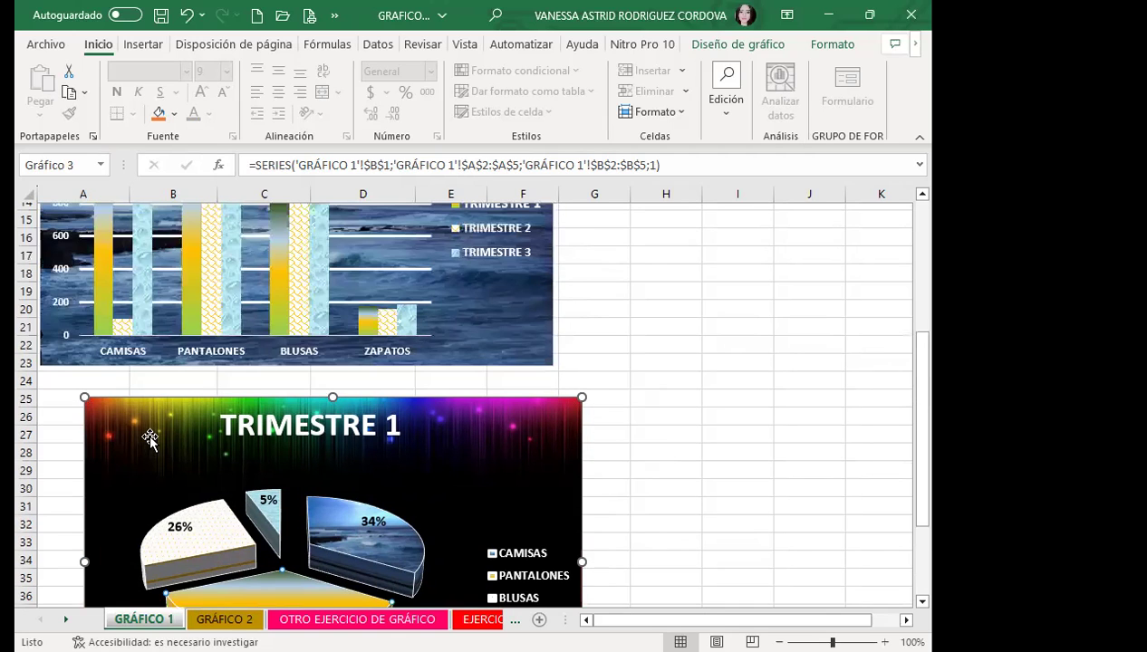
click(479, 468)
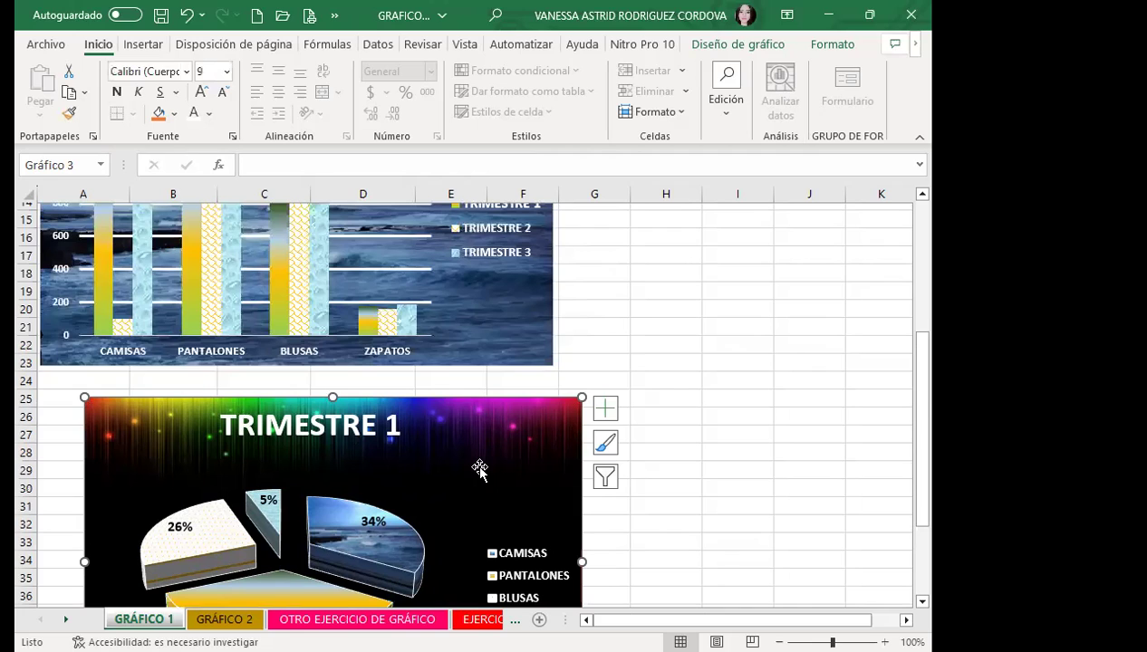
click(395, 421)
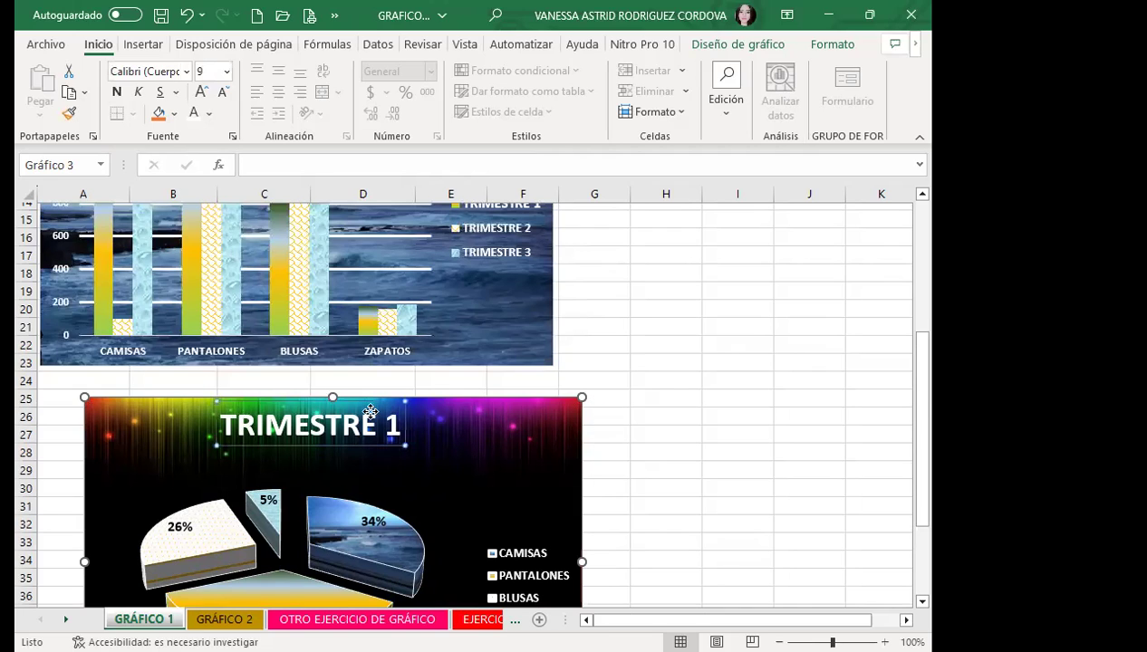
click(375, 553)
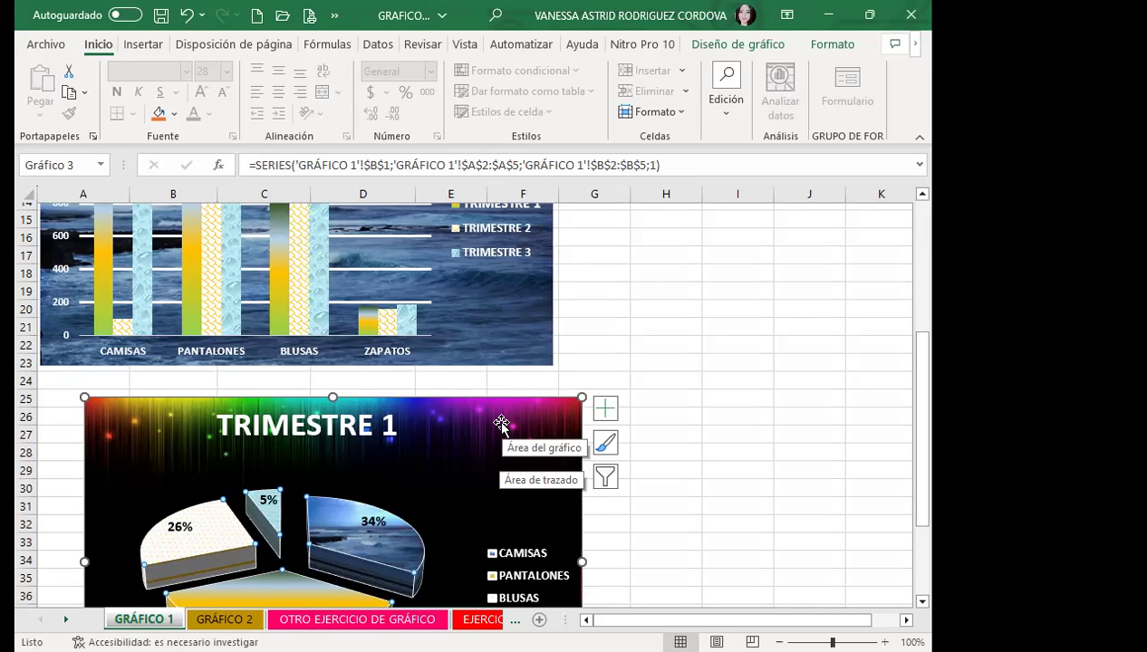
click(484, 418)
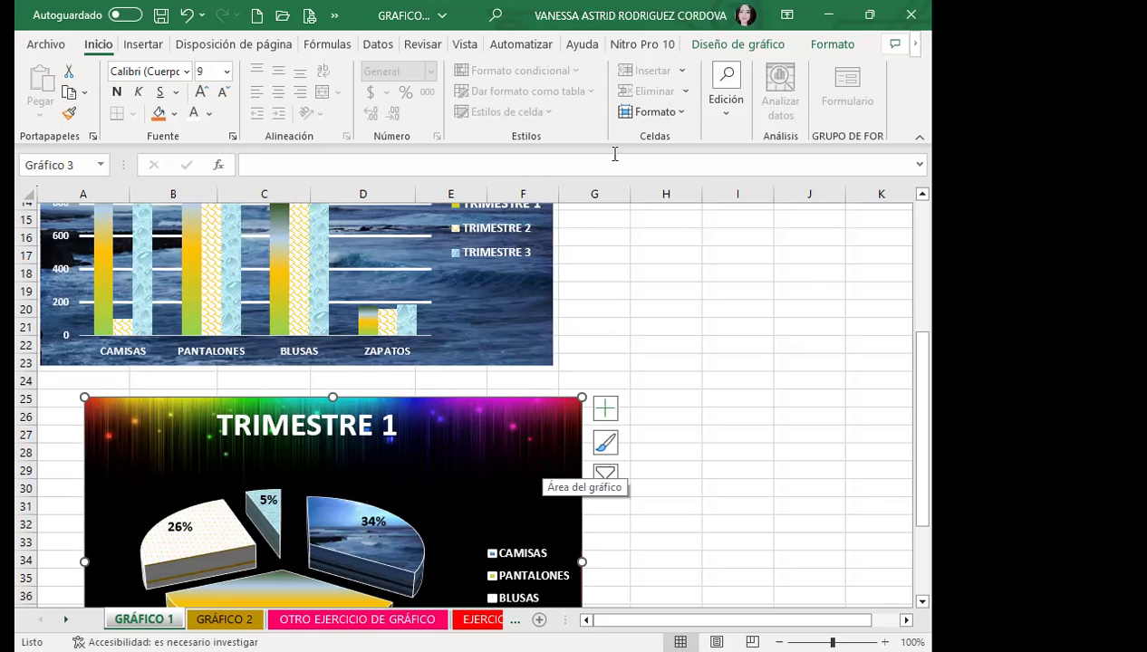
click(725, 47)
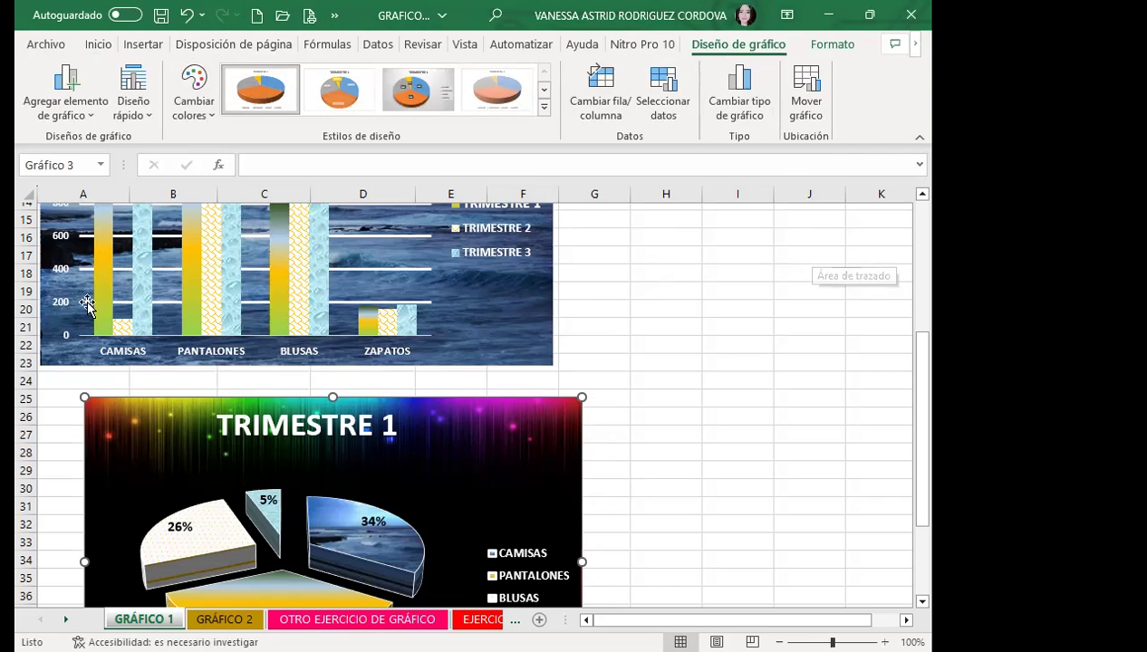
Check both charts, deselect the pie, and return to the '4.6 Graficas básicas parte 1' lesson
scroll(85, 290, up, 4)
scroll(136, 263, up, 1)
click(159, 255)
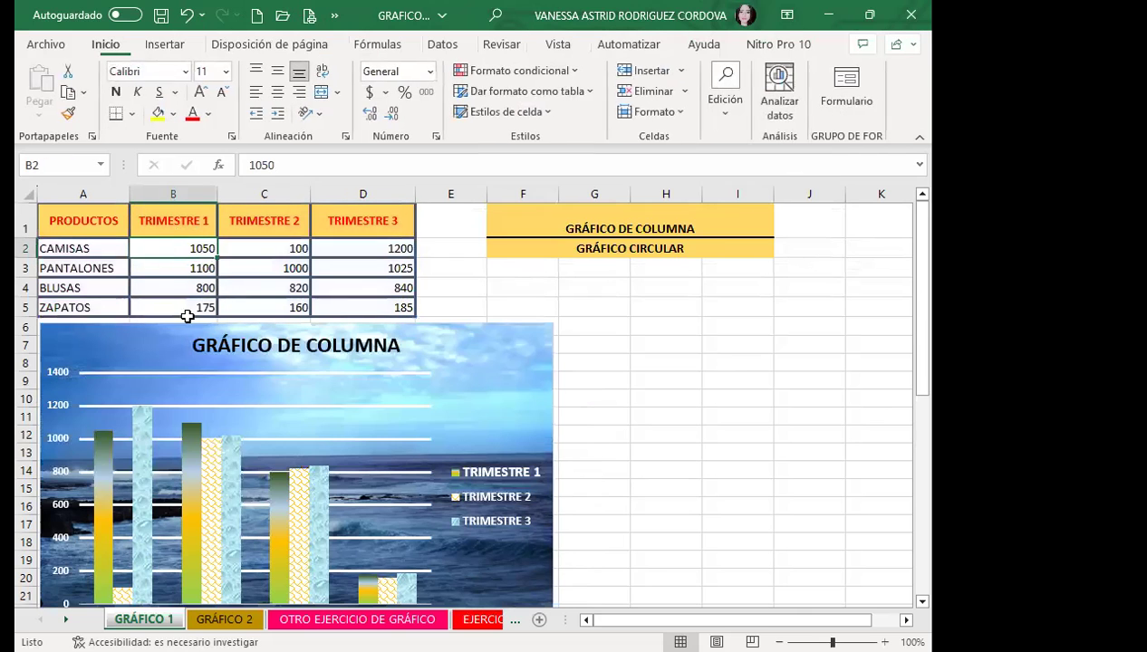
scroll(310, 468, down, 5)
scroll(502, 325, down, 3)
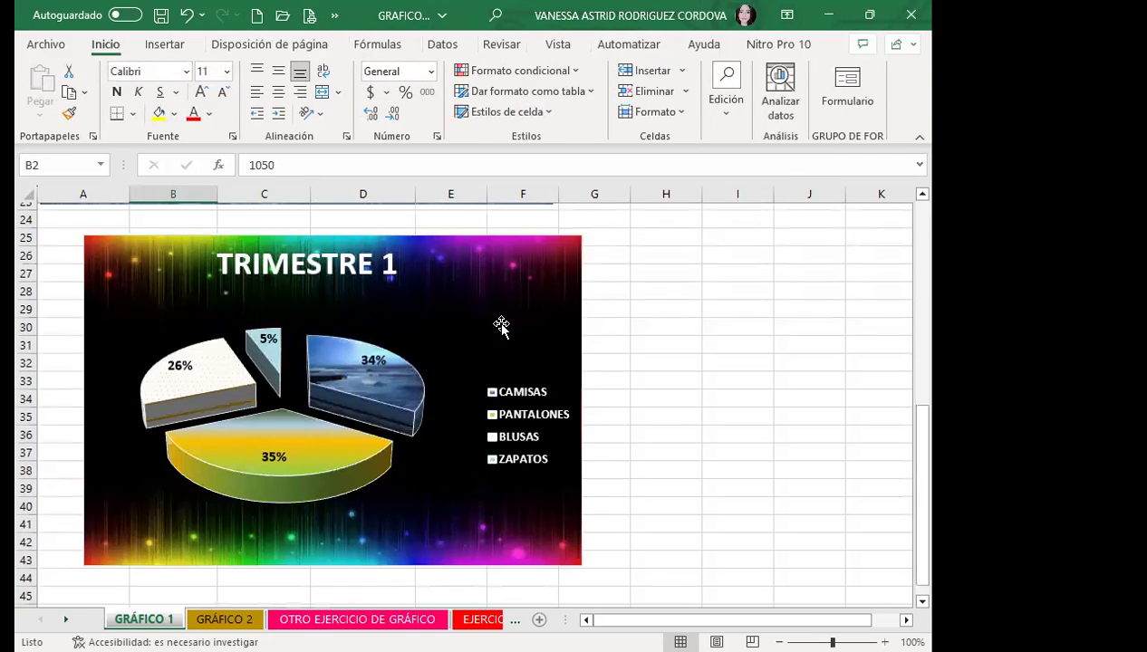
click(501, 324)
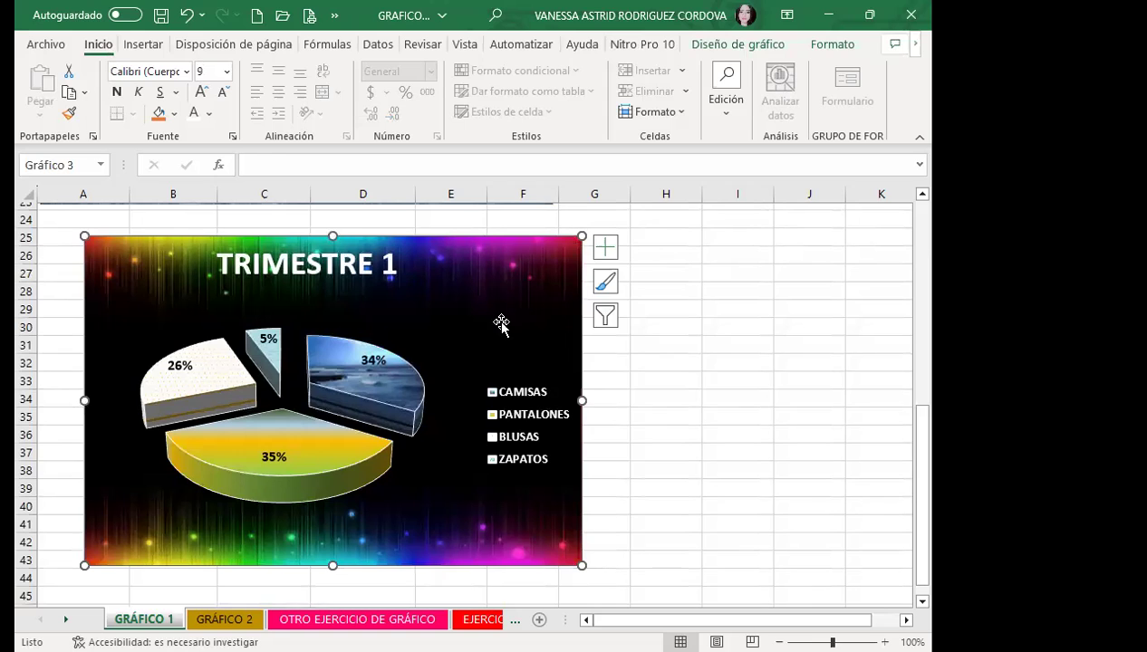
click(657, 436)
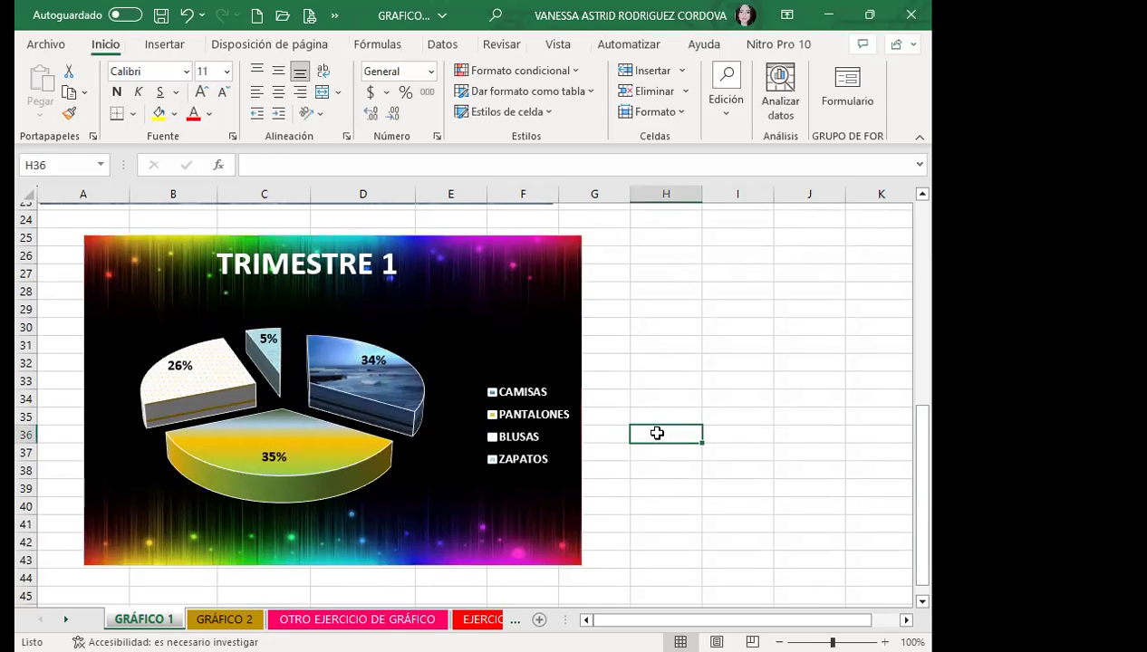
click(345, 370)
mouse_move(392, 409)
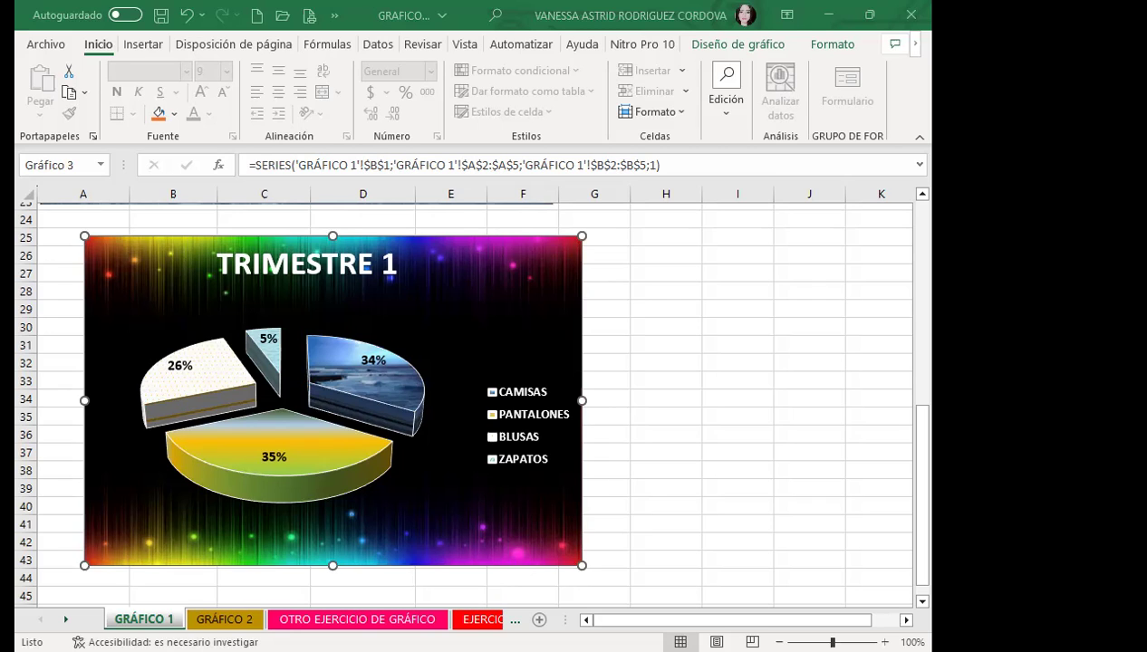
click(667, 445)
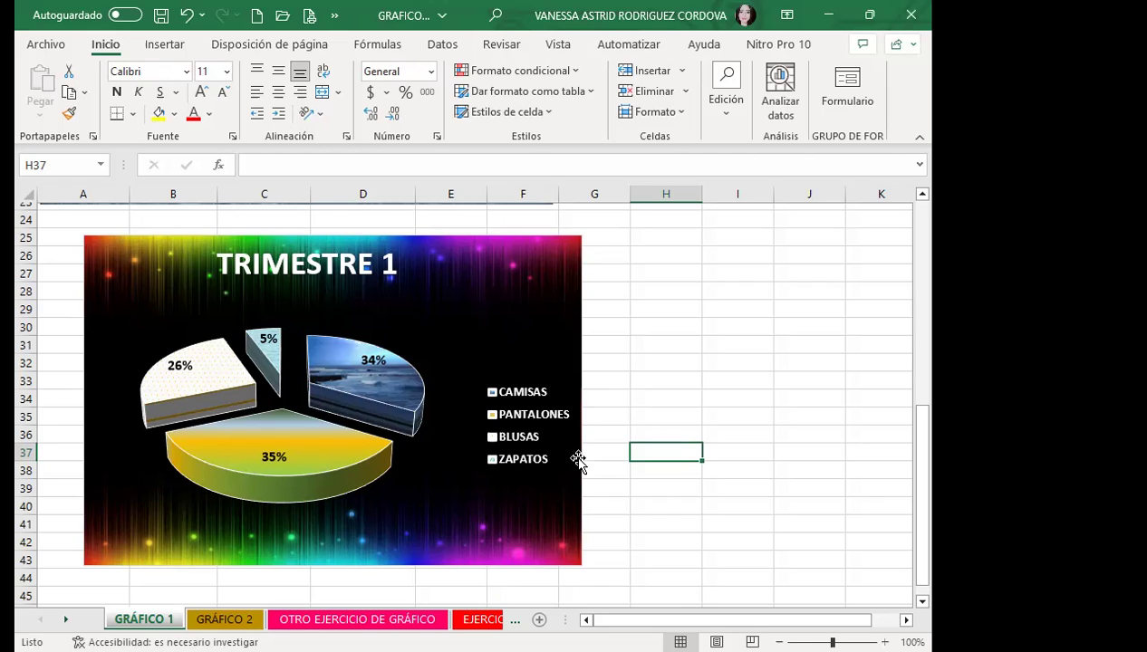
click(351, 568)
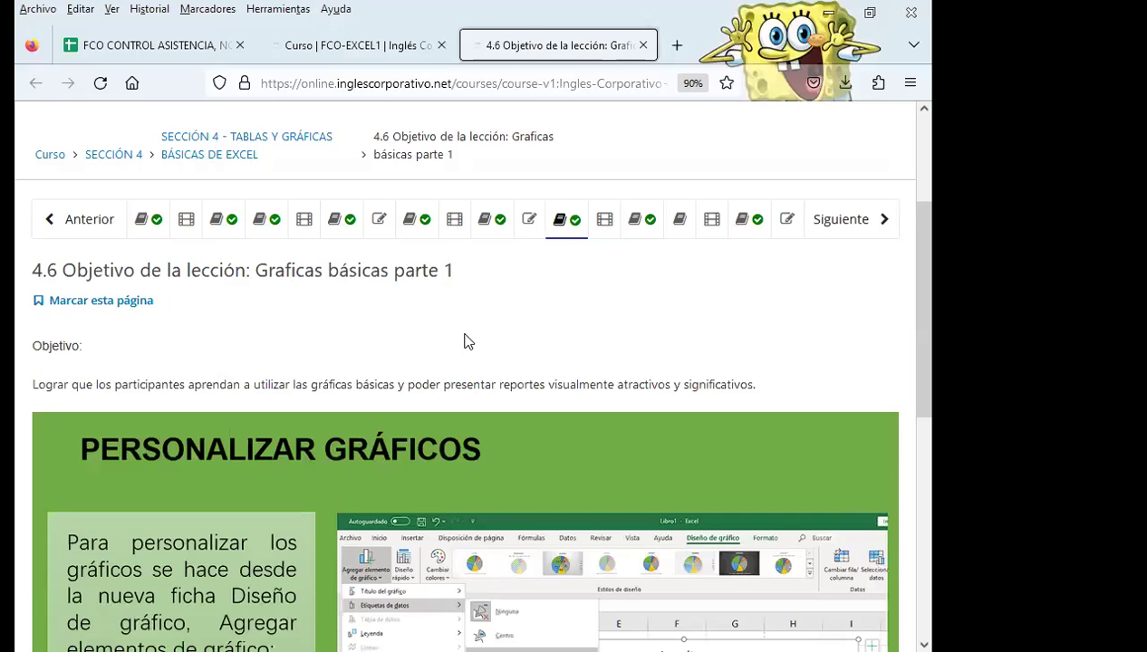
Go to the 'Foro de discusión y preguntas clase #19' forum page
click(640, 219)
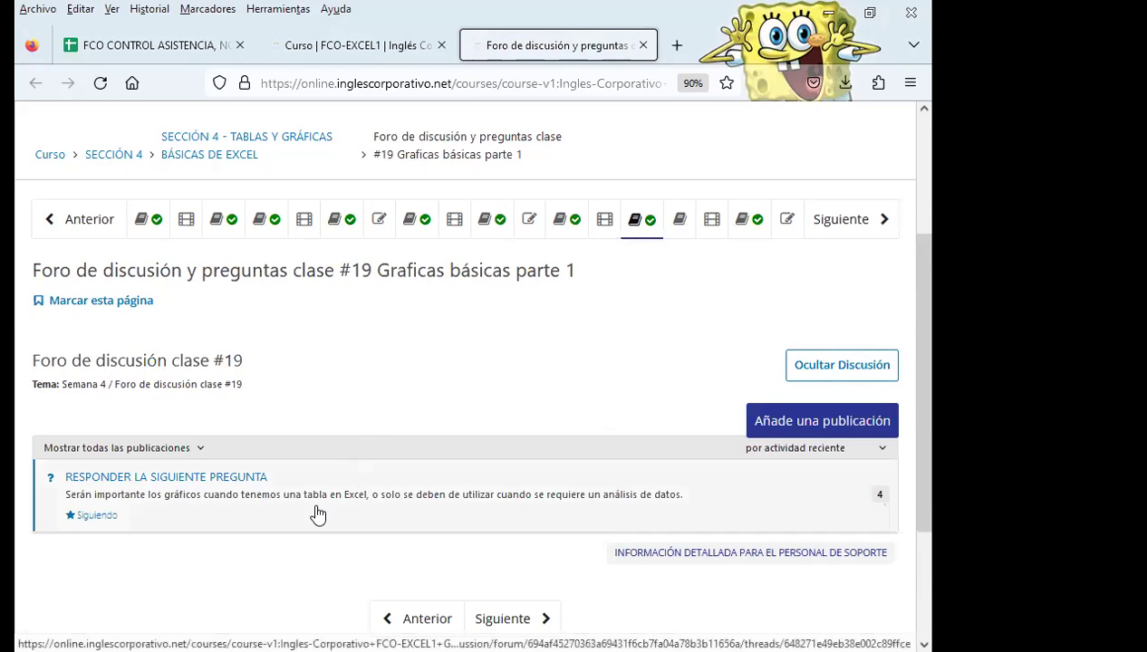
Open the RESPONDER LA SIGUIENTE PREGUNTA thread and read through its three student responses
click(313, 501)
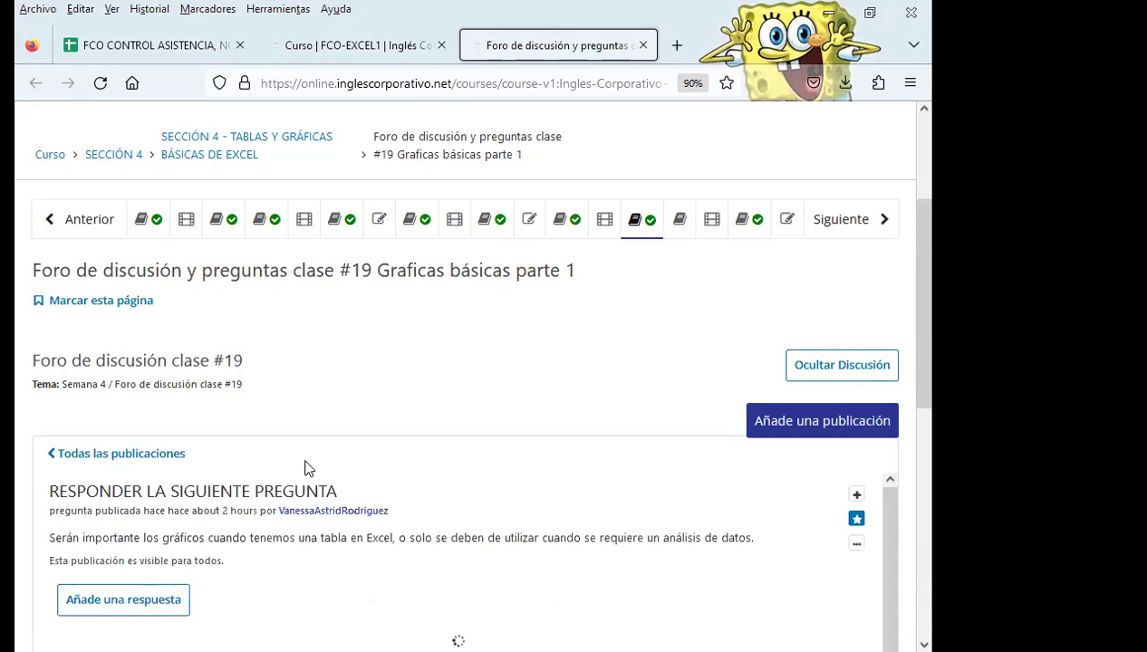
scroll(18, 490, down, 4)
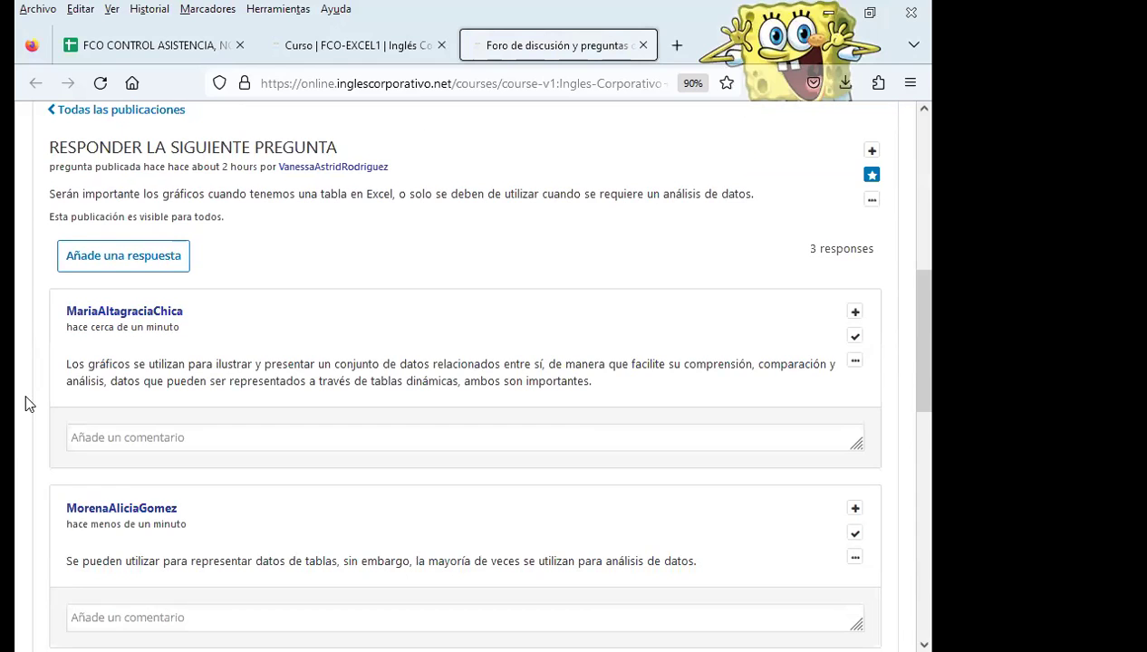
scroll(25, 404, down, 2)
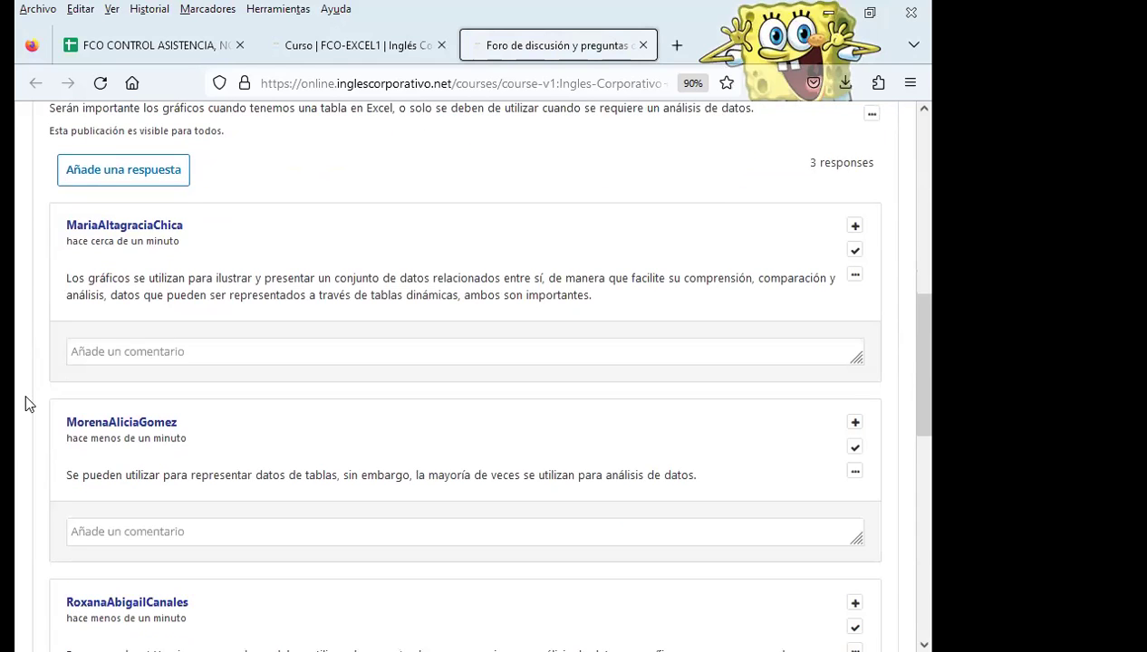
scroll(25, 404, up, 2)
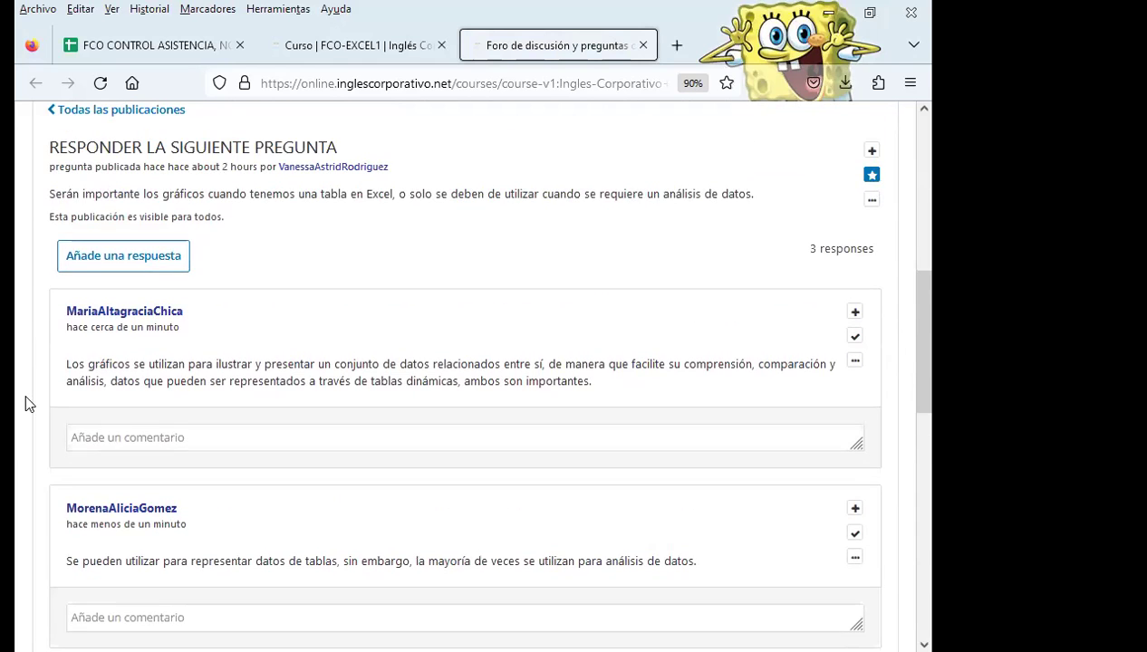
scroll(27, 399, down, 2)
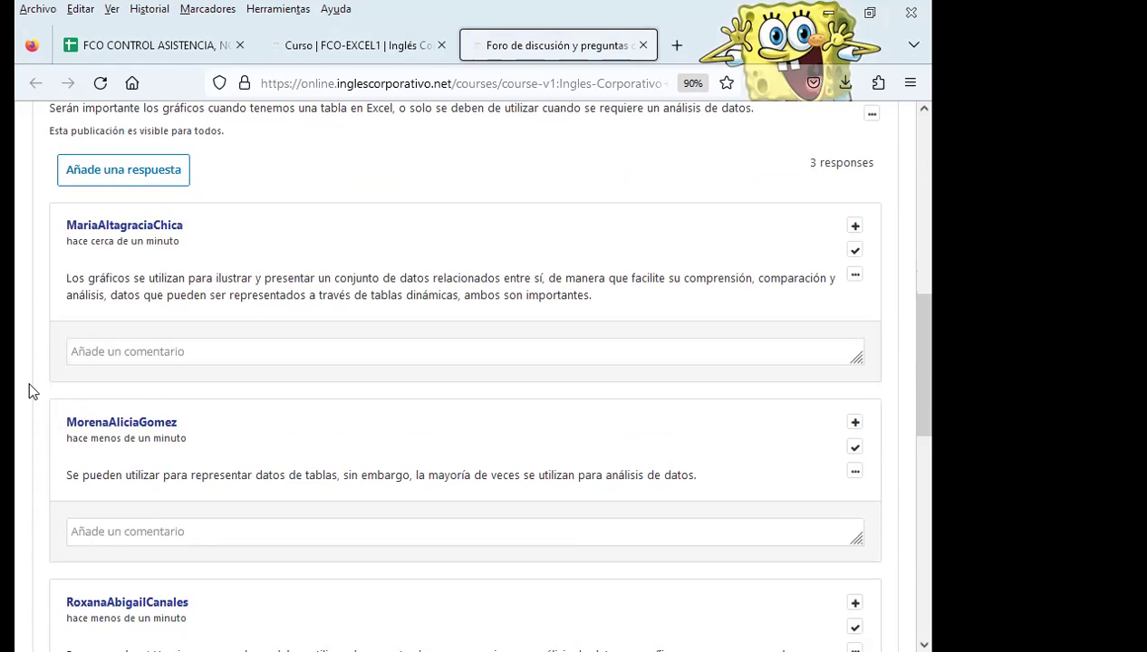
scroll(29, 390, up, 4)
scroll(29, 384, down, 1)
scroll(29, 384, down, 3)
scroll(29, 376, down, 3)
scroll(29, 376, up, 3)
scroll(29, 377, down, 2)
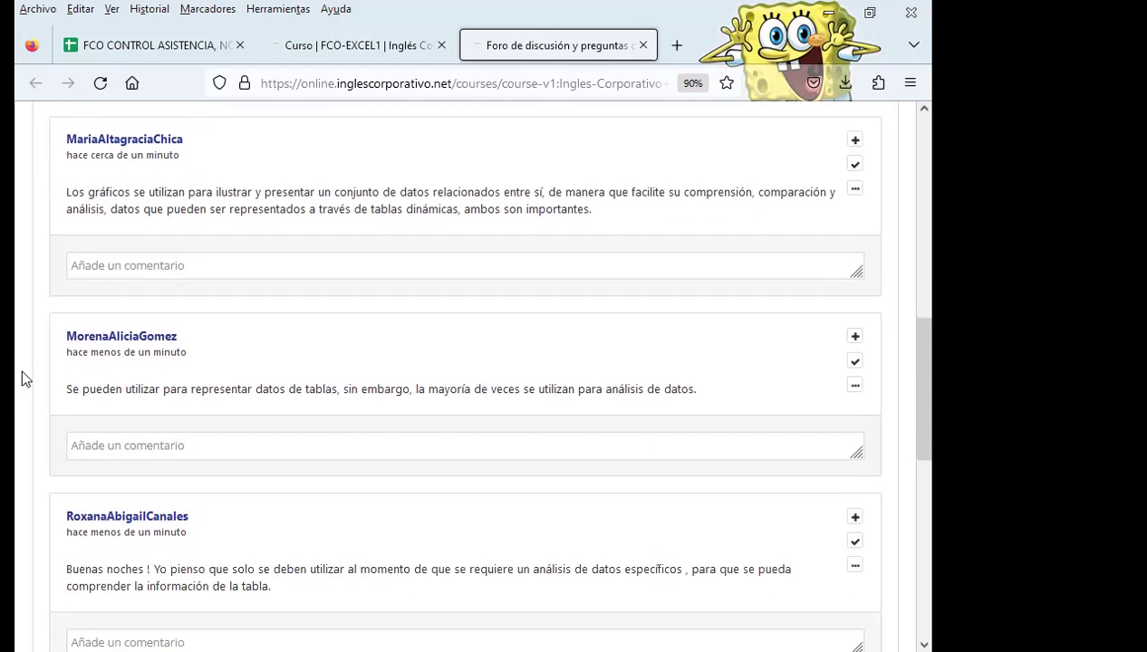
scroll(23, 372, down, 2)
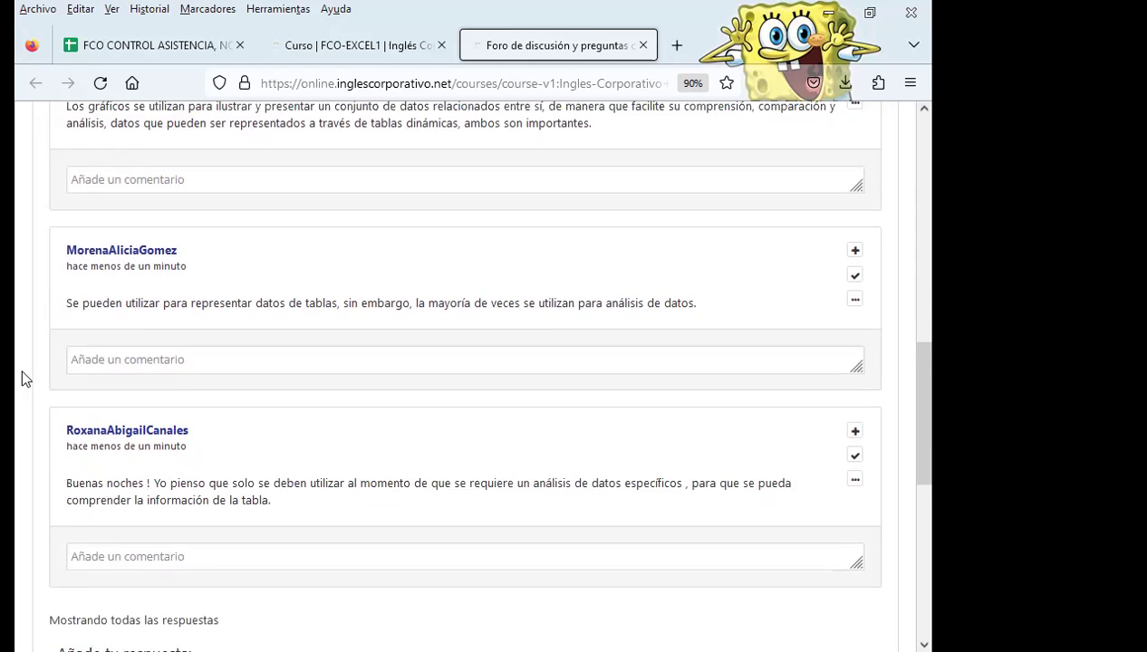
scroll(23, 371, down, 2)
scroll(22, 372, down, 2)
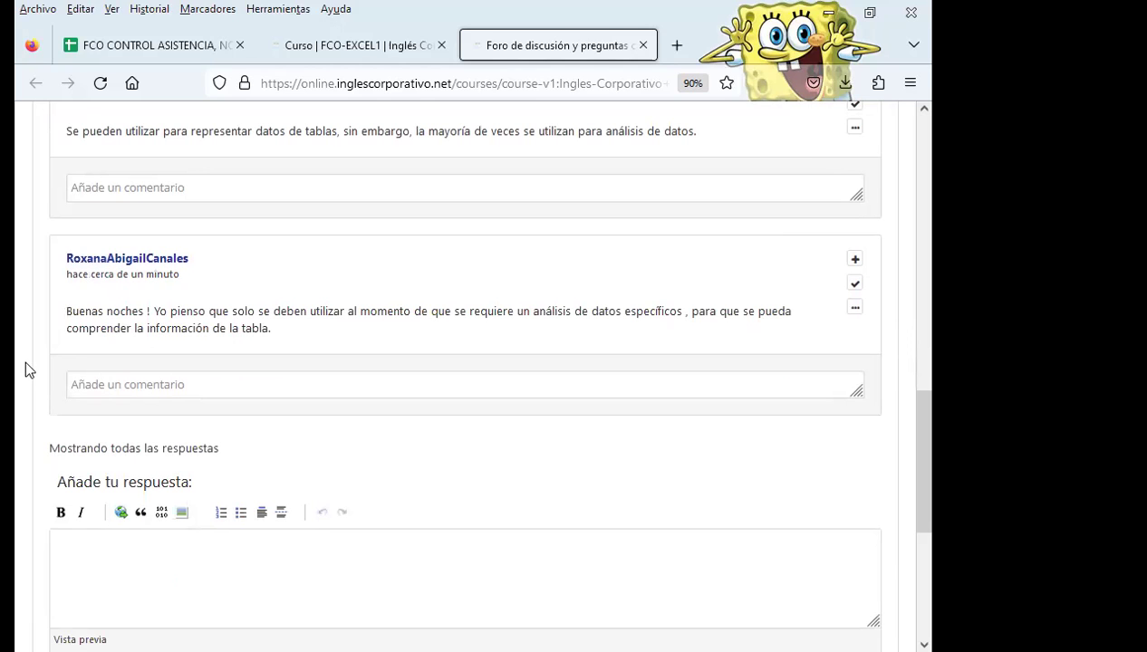
scroll(31, 355, up, 2)
scroll(33, 349, up, 2)
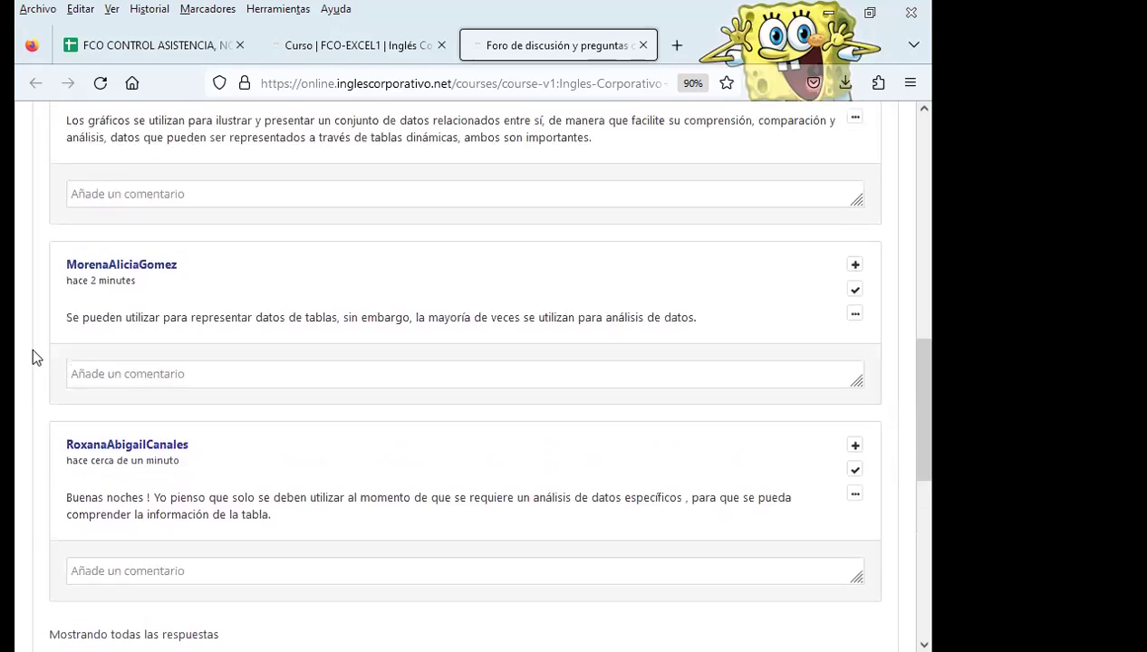
scroll(32, 350, up, 2)
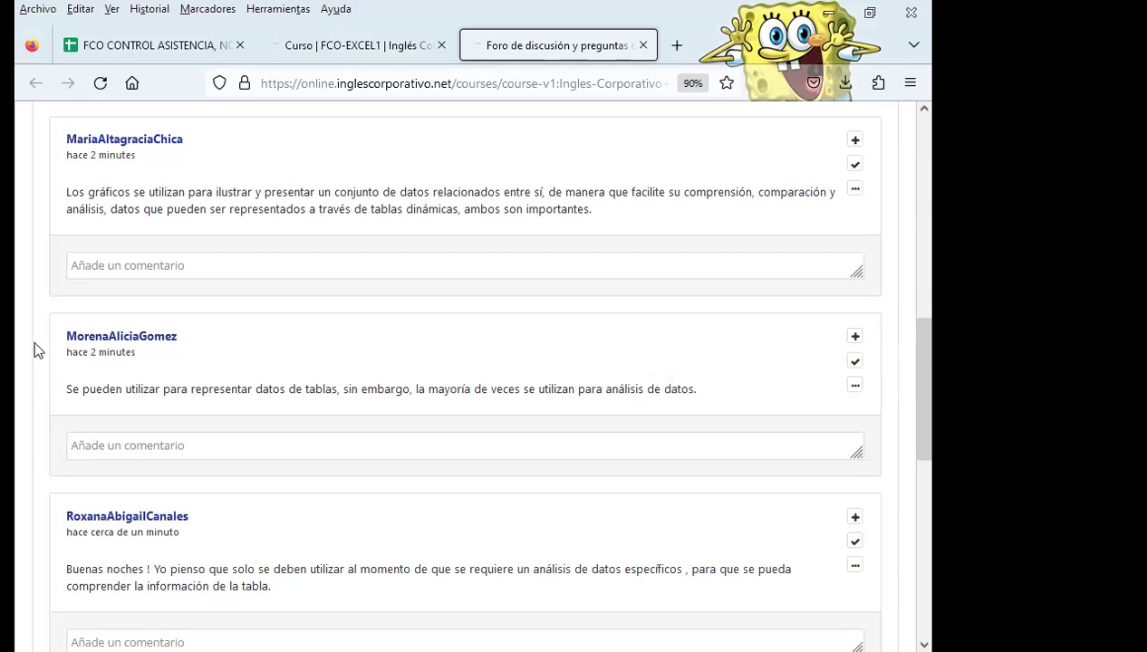
scroll(35, 342, up, 5)
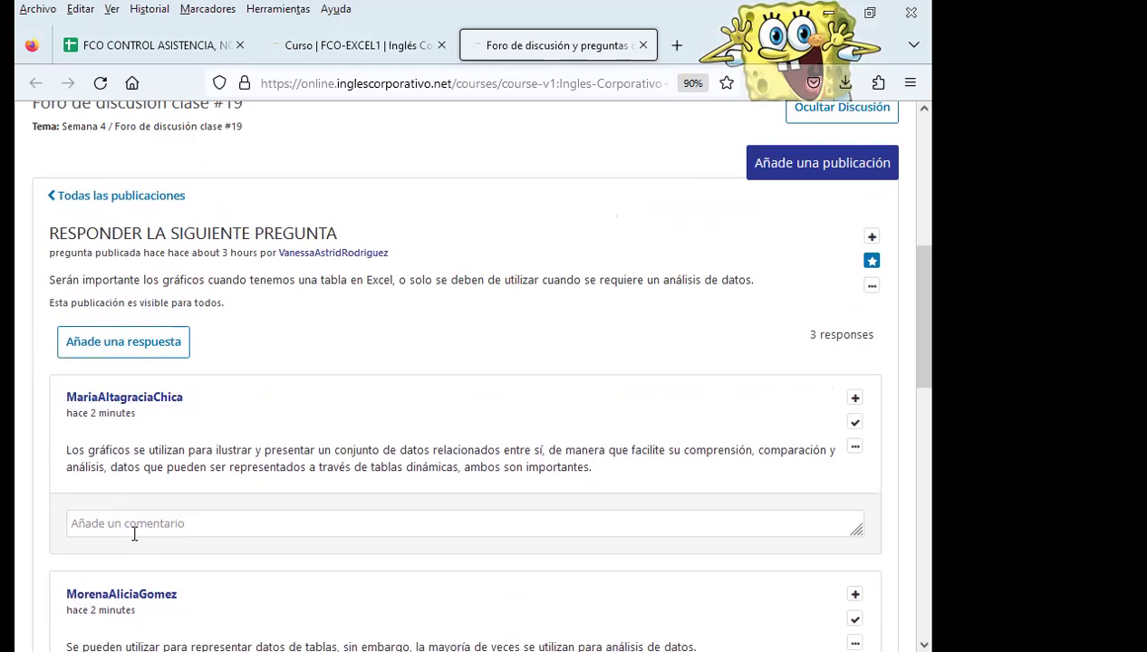
Post the 'Saludos. Excelente respuesta.' comment under the first student response
click(133, 521)
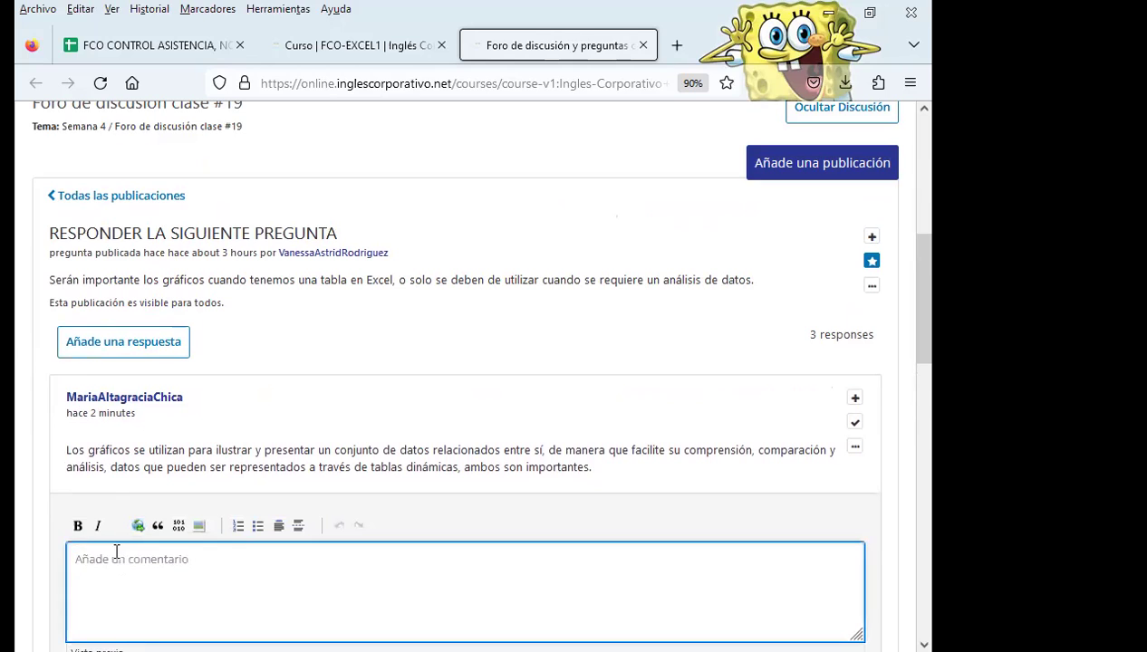
key(ctrl+v)
scroll(29, 554, down, 2)
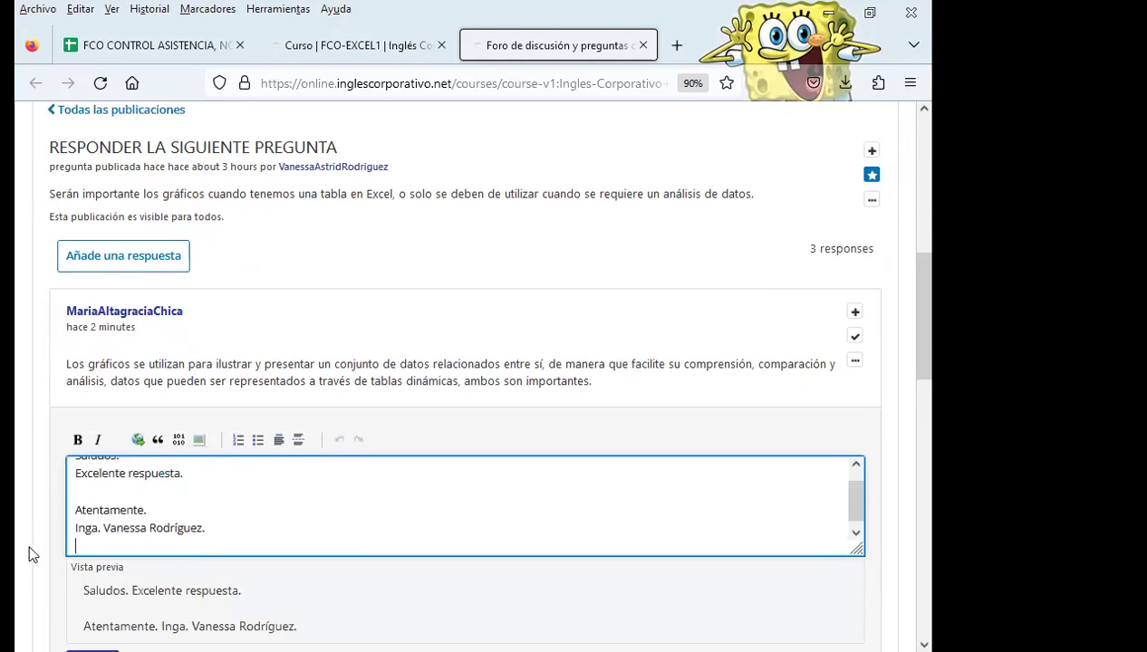
scroll(36, 566, down, 3)
click(83, 504)
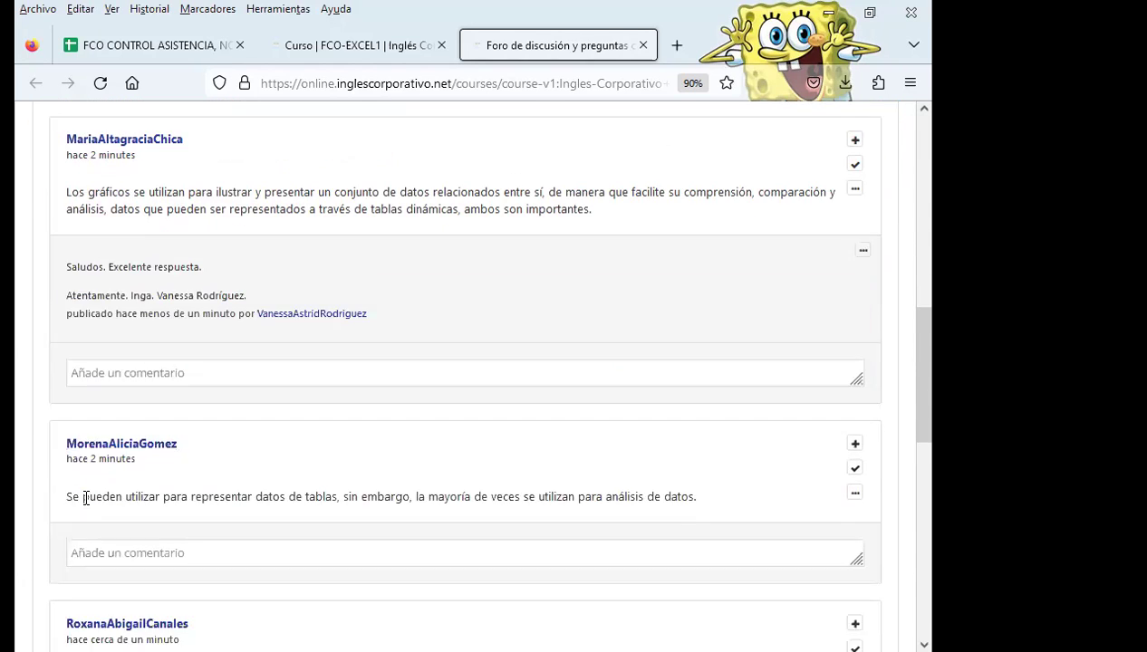
Post the same 'Saludos. Excelente respuesta.' comment under the second response
scroll(84, 493, down, 2)
click(113, 473)
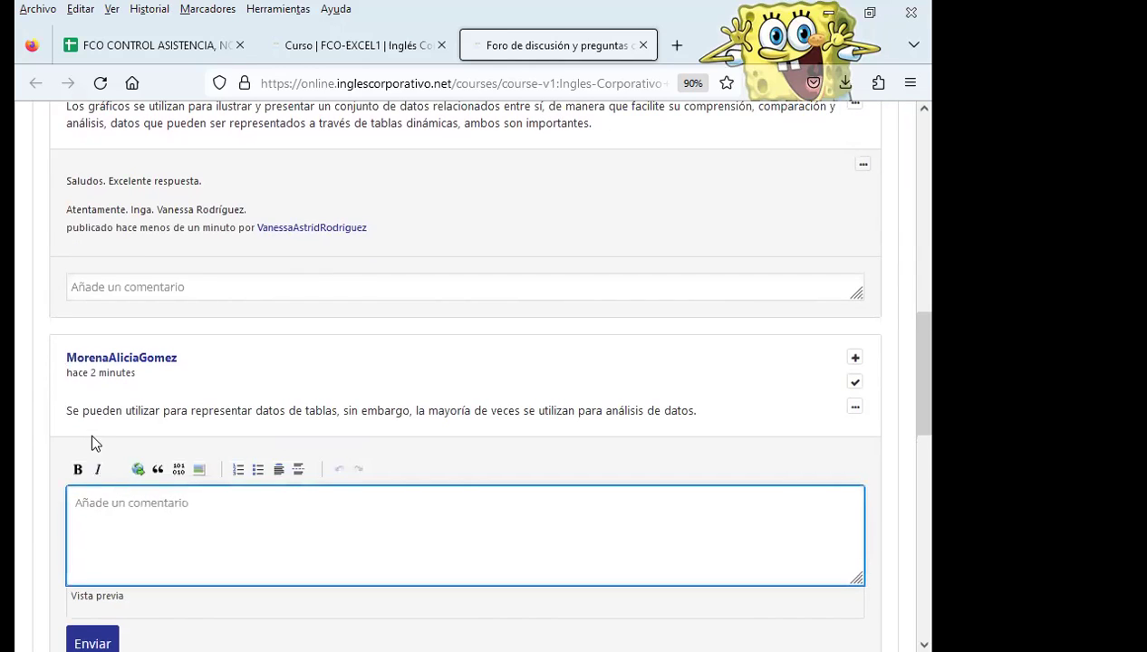
text(Saludos. Excelente respuesta.  Atentamente. Inga. Vanessa Rodríguez.)
scroll(54, 526, down, 3)
click(84, 534)
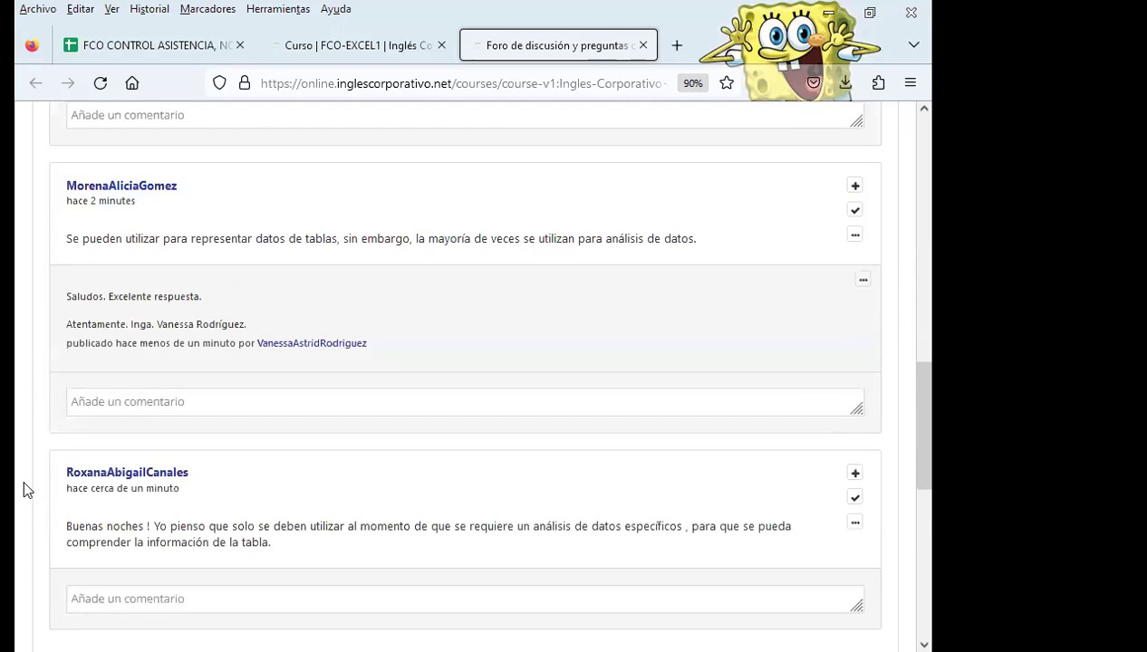
Post the comment under the third response and check all three comments appear
scroll(32, 494, down, 4)
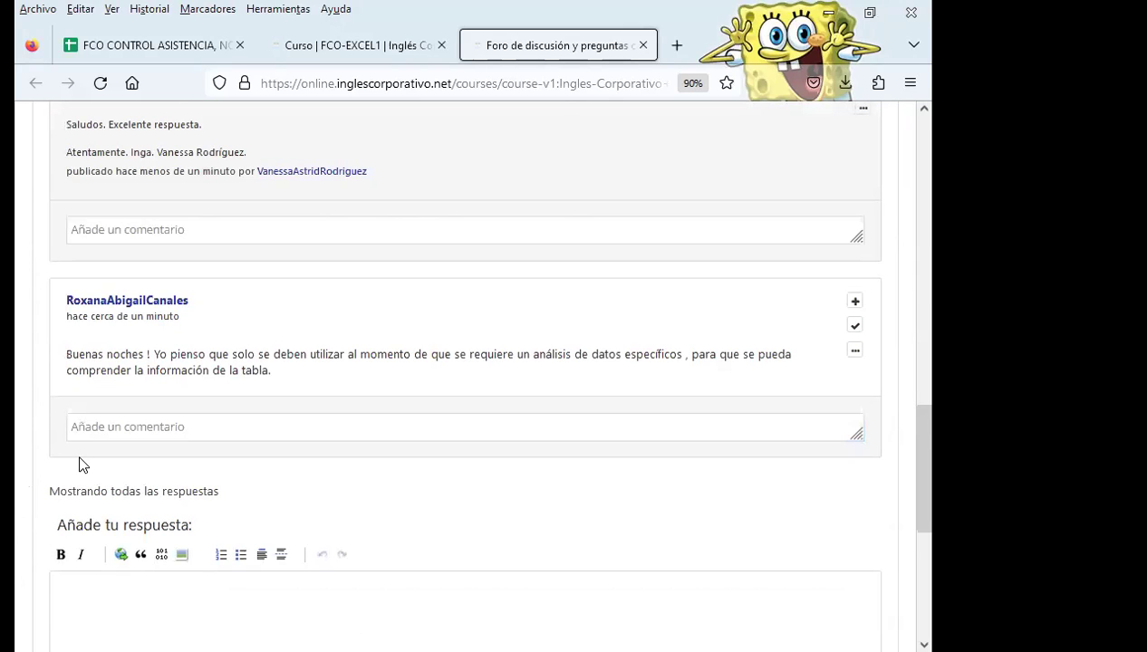
click(85, 427)
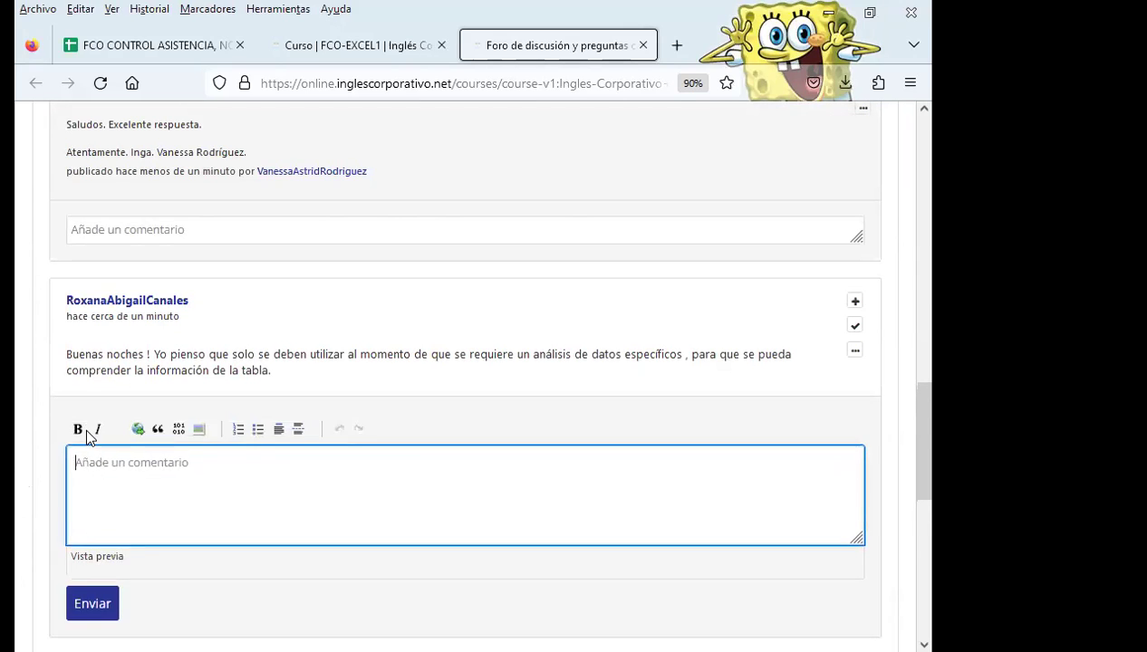
key(ctrl+v)
scroll(38, 497, down, 2)
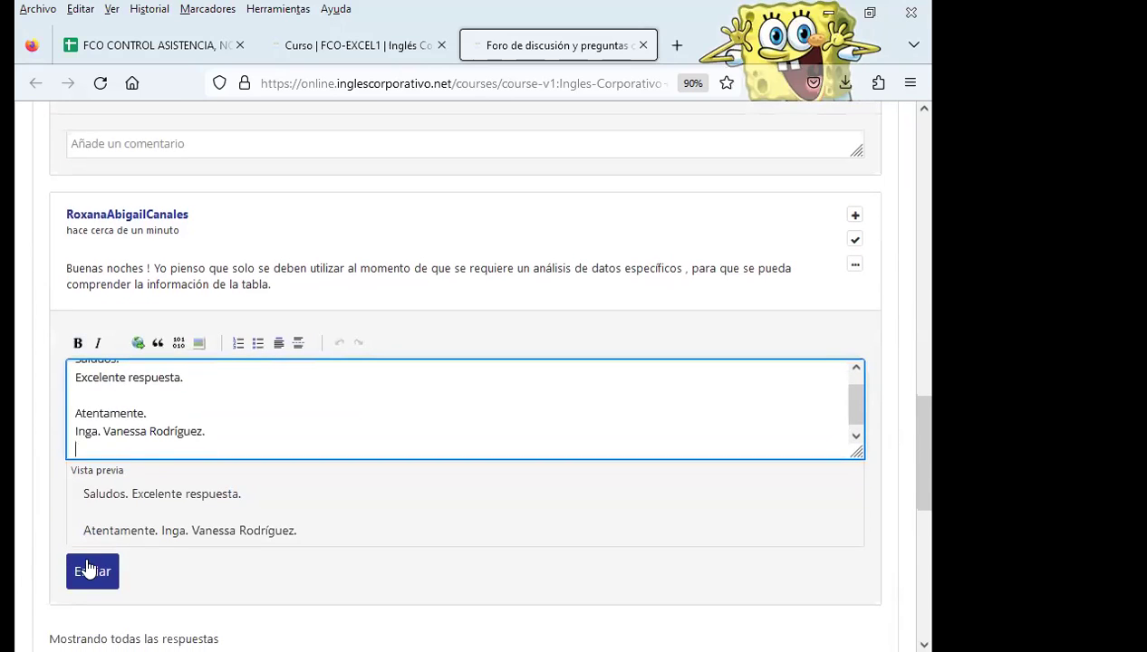
click(101, 569)
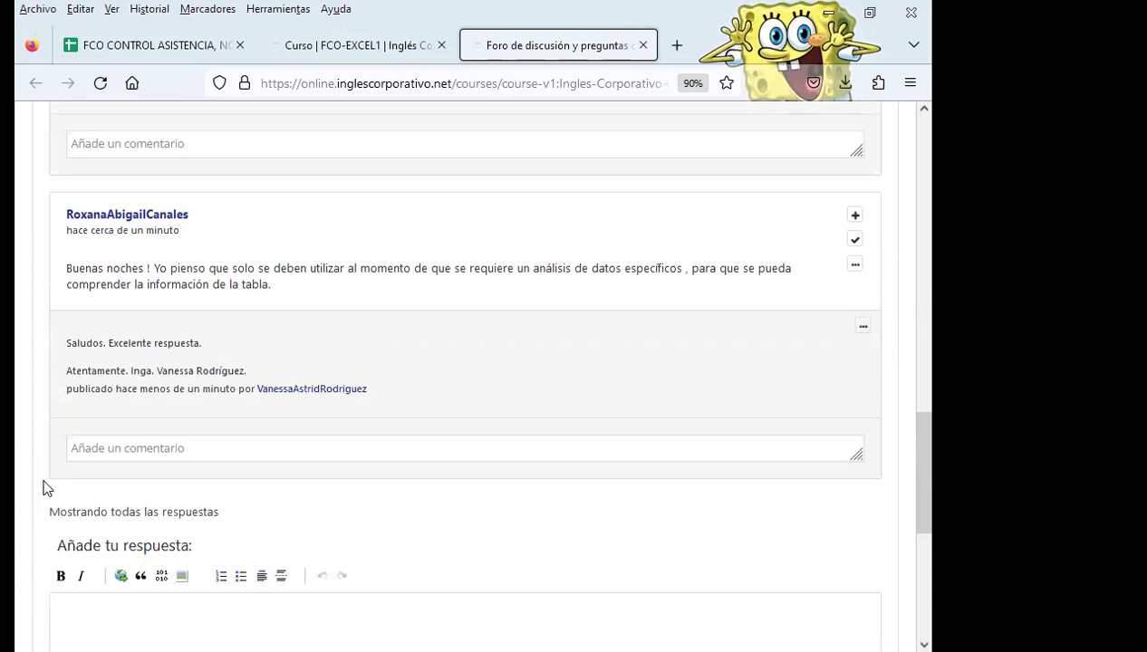
scroll(16, 428, up, 2)
scroll(15, 429, up, 4)
scroll(15, 428, up, 2)
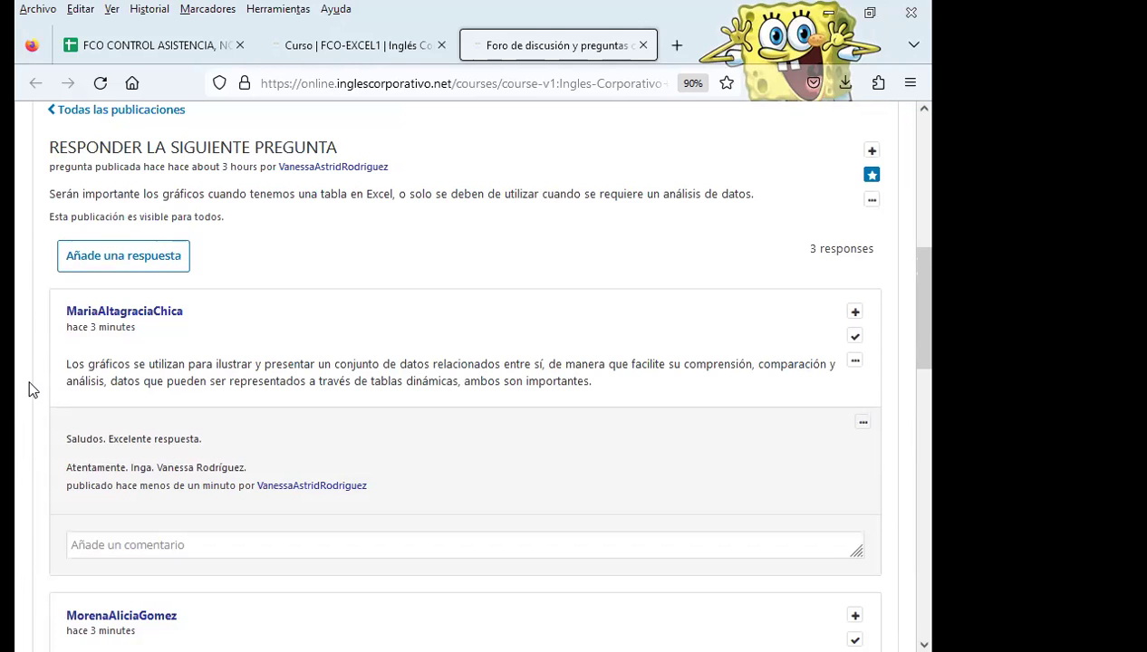
scroll(29, 385, down, 3)
scroll(31, 378, up, 5)
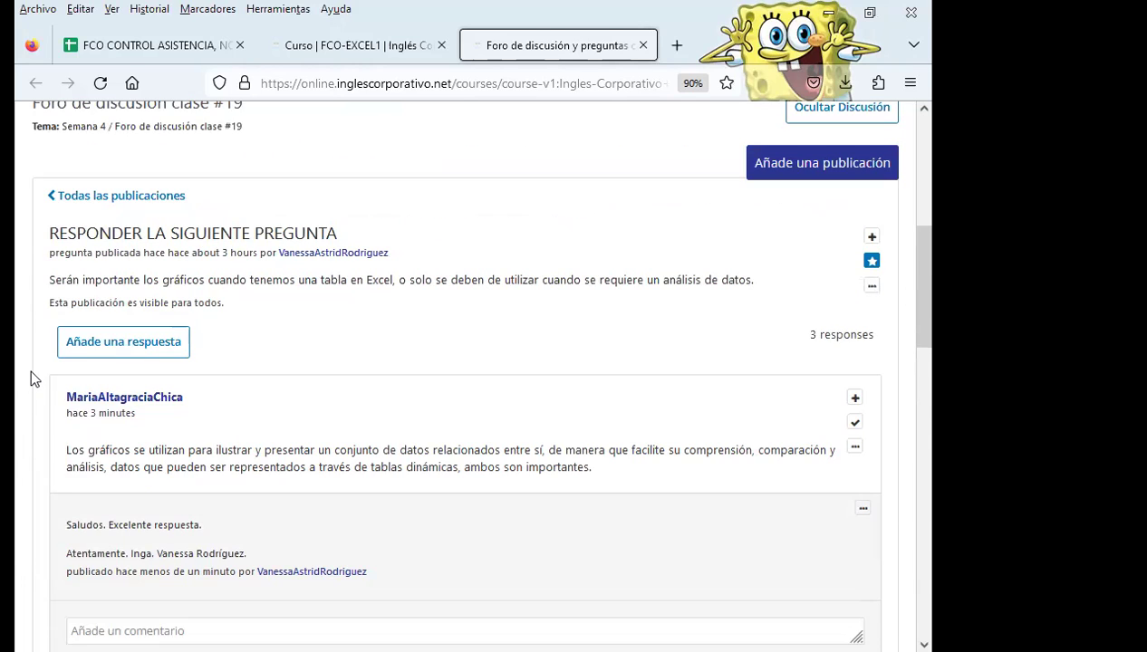
Reload the forum, glance at the attendance spreadsheet, and return to the forum list showing 13
key(F5)
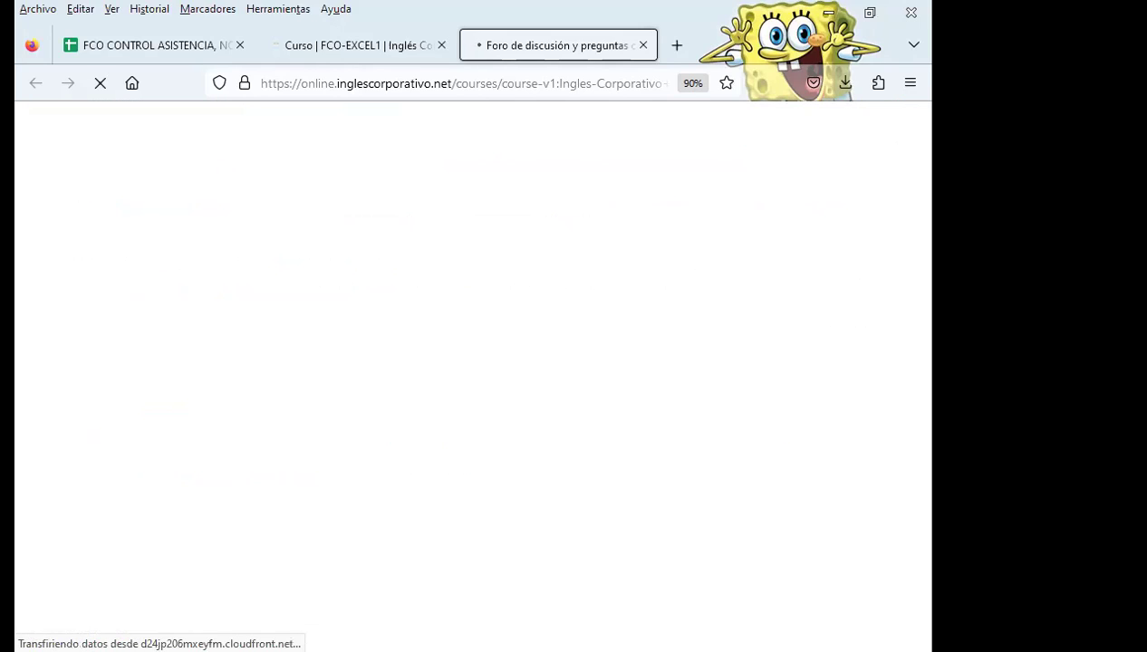
click(169, 50)
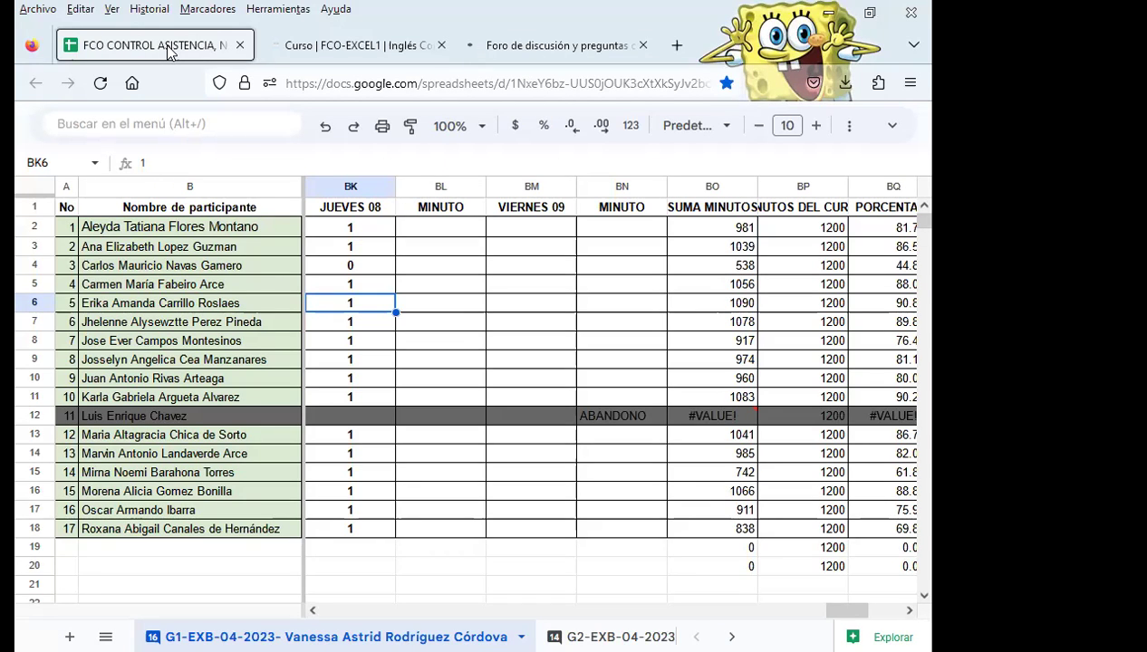
click(567, 50)
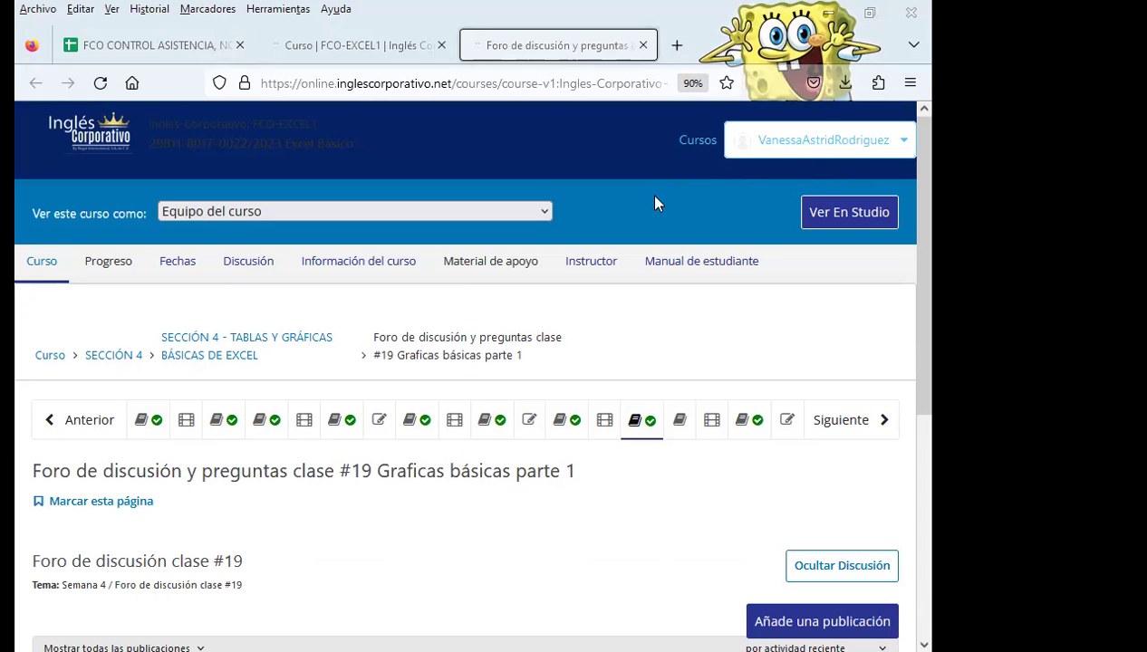
scroll(317, 475, down, 3)
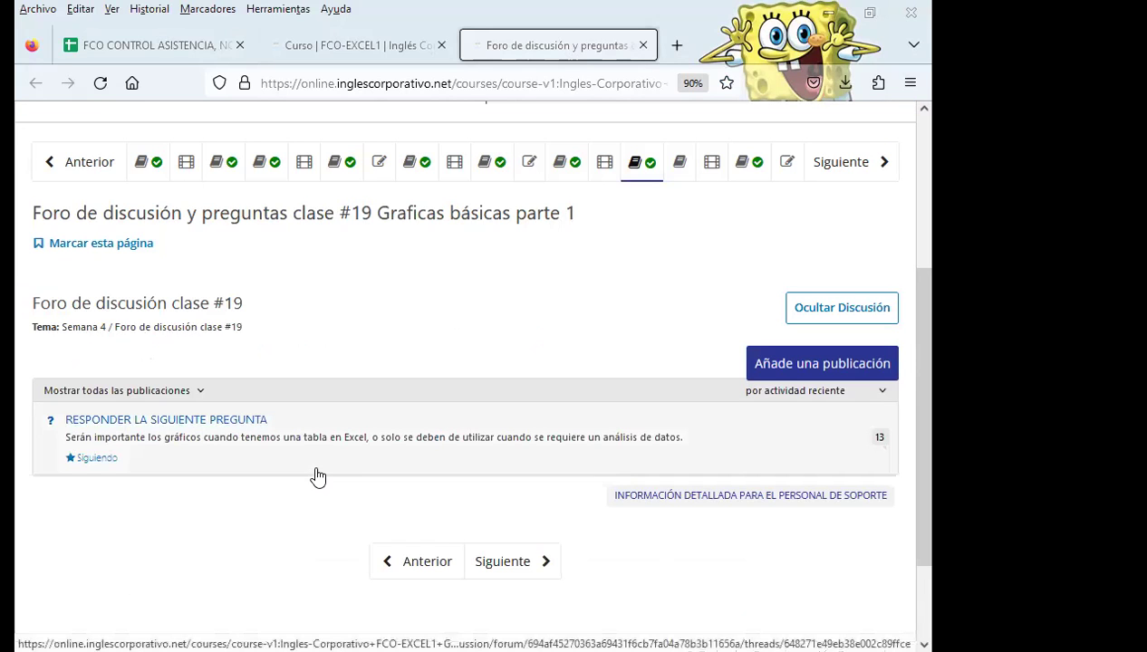
scroll(317, 474, down, 1)
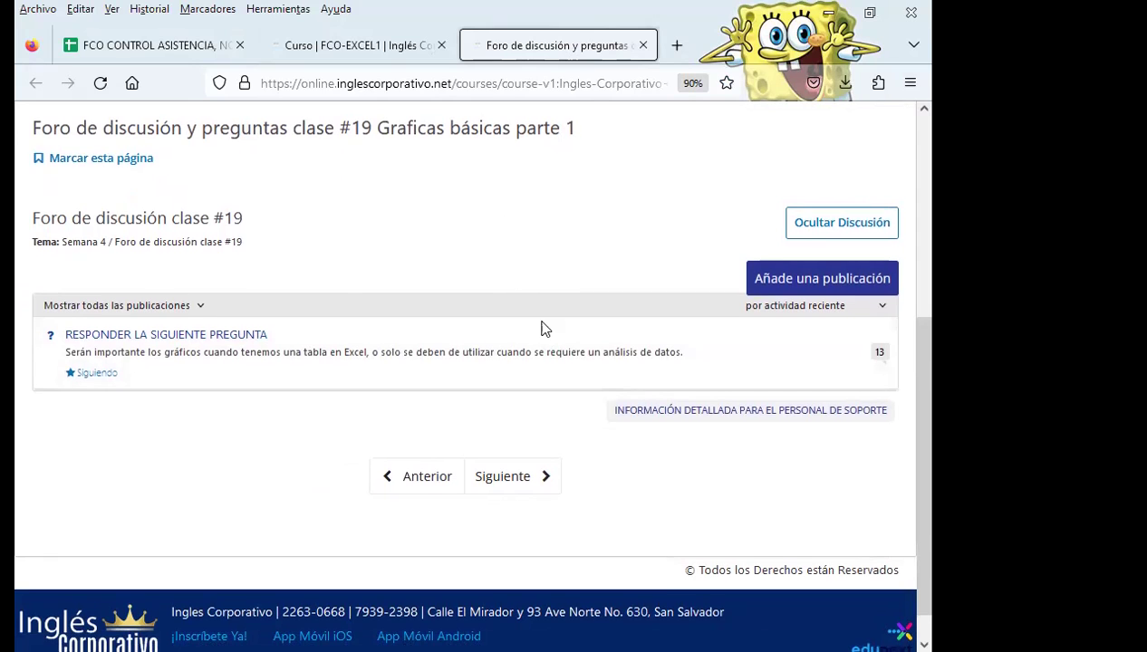
scroll(652, 365, up, 3)
scroll(649, 363, down, 2)
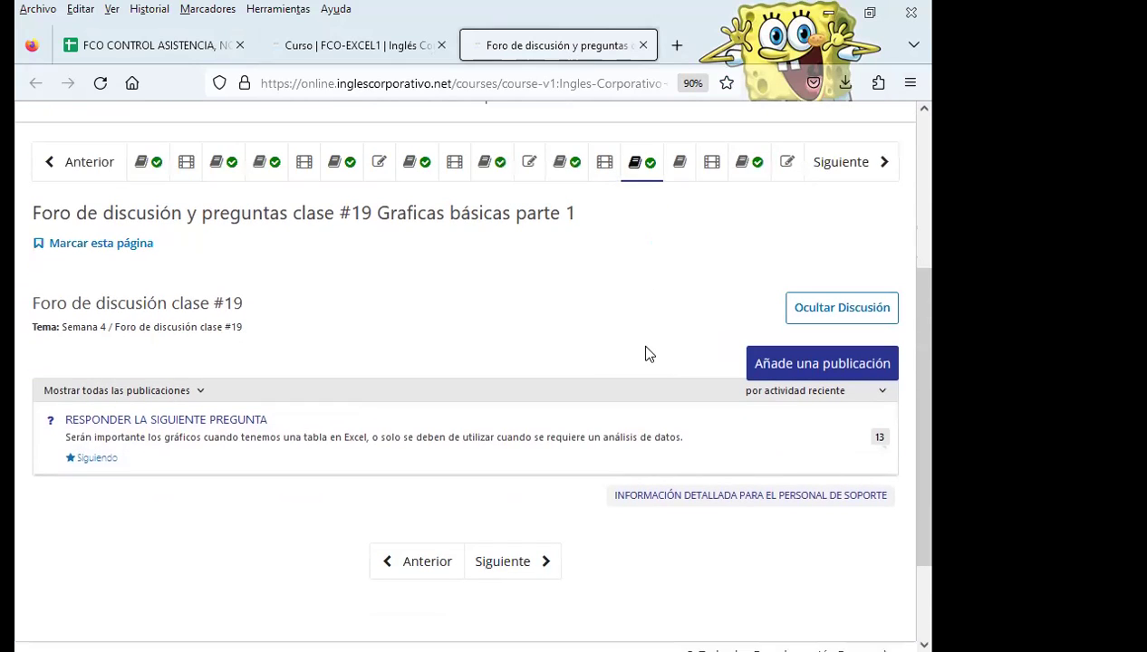